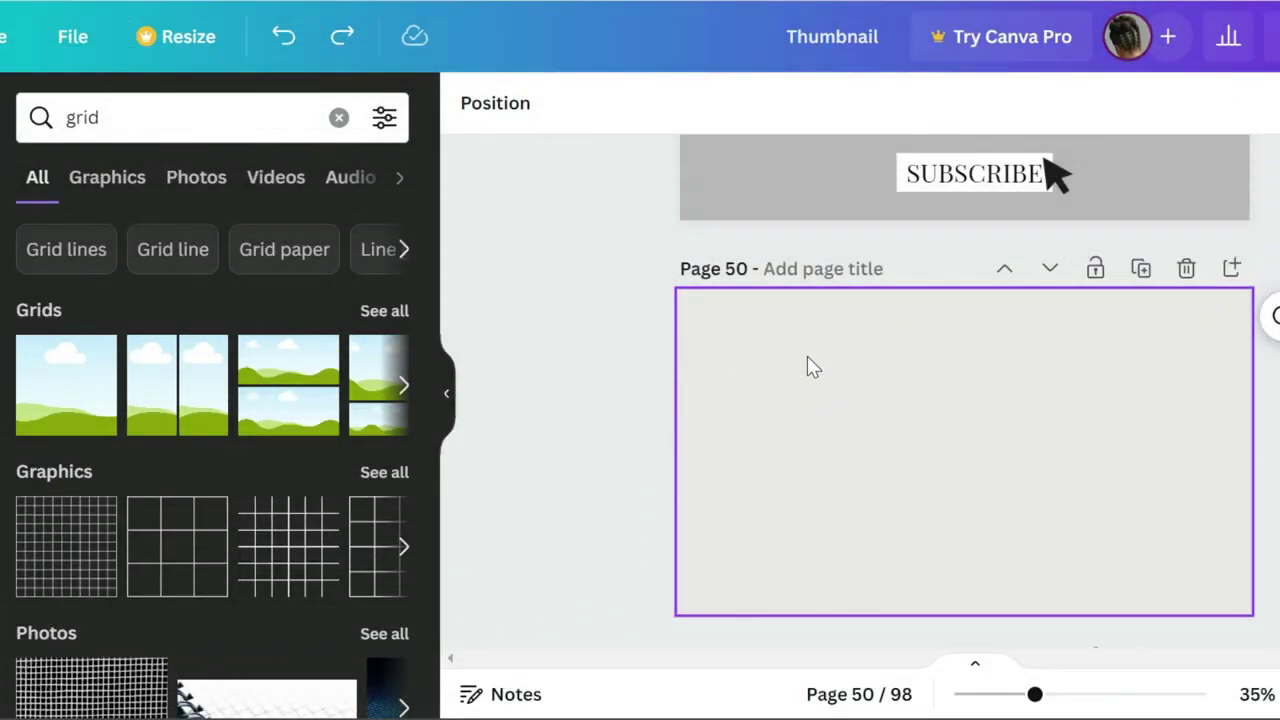
pyautogui.scroll(-3, 812, 366)
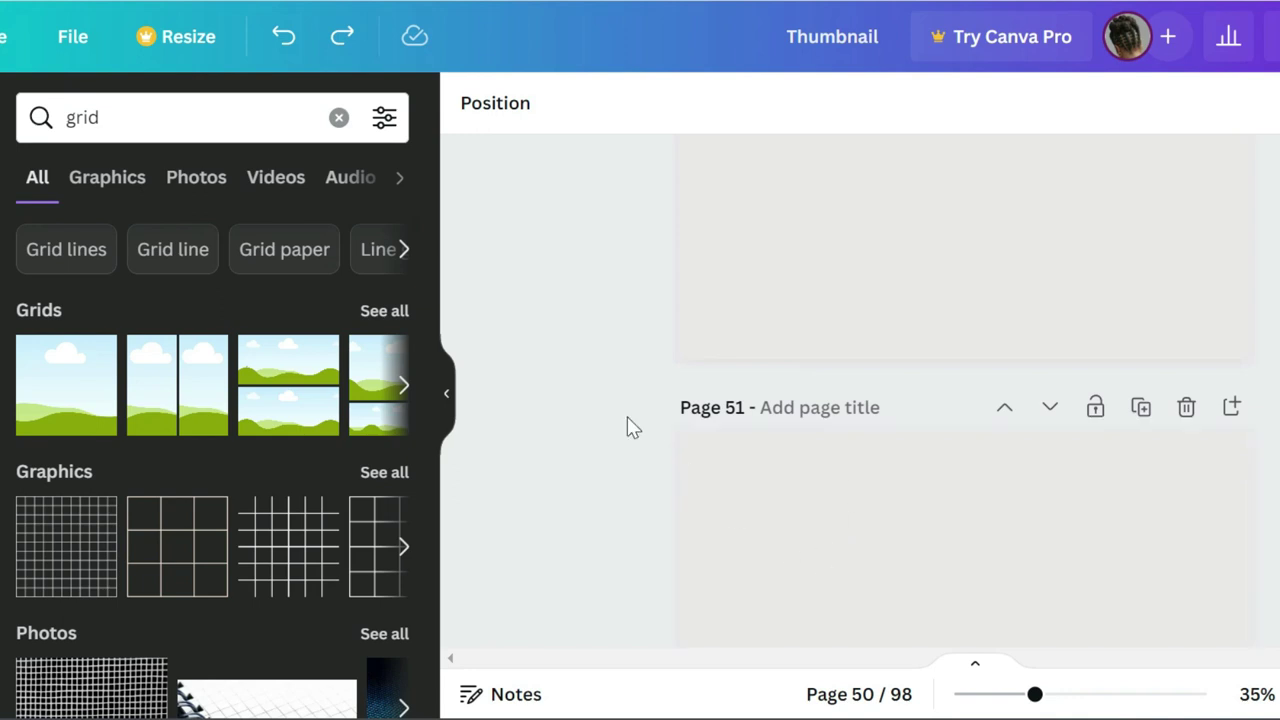
pyautogui.click(832, 265)
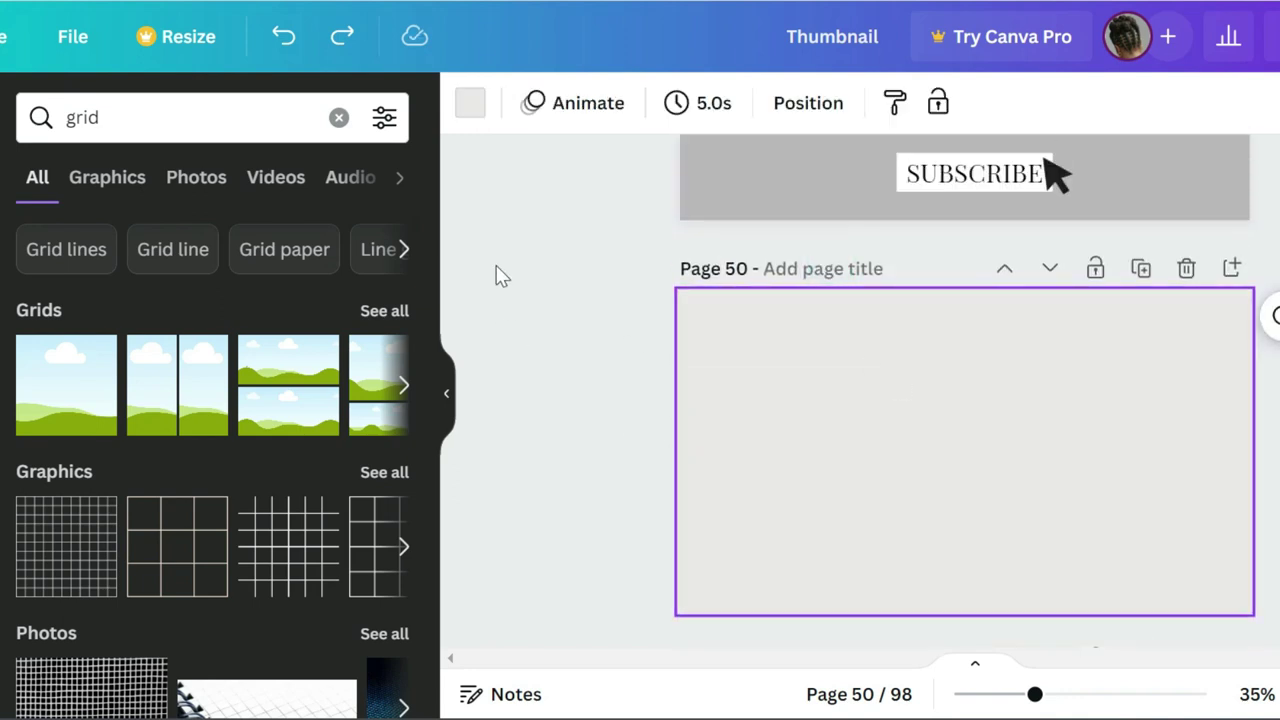
pyautogui.scroll(-2, 920, 421)
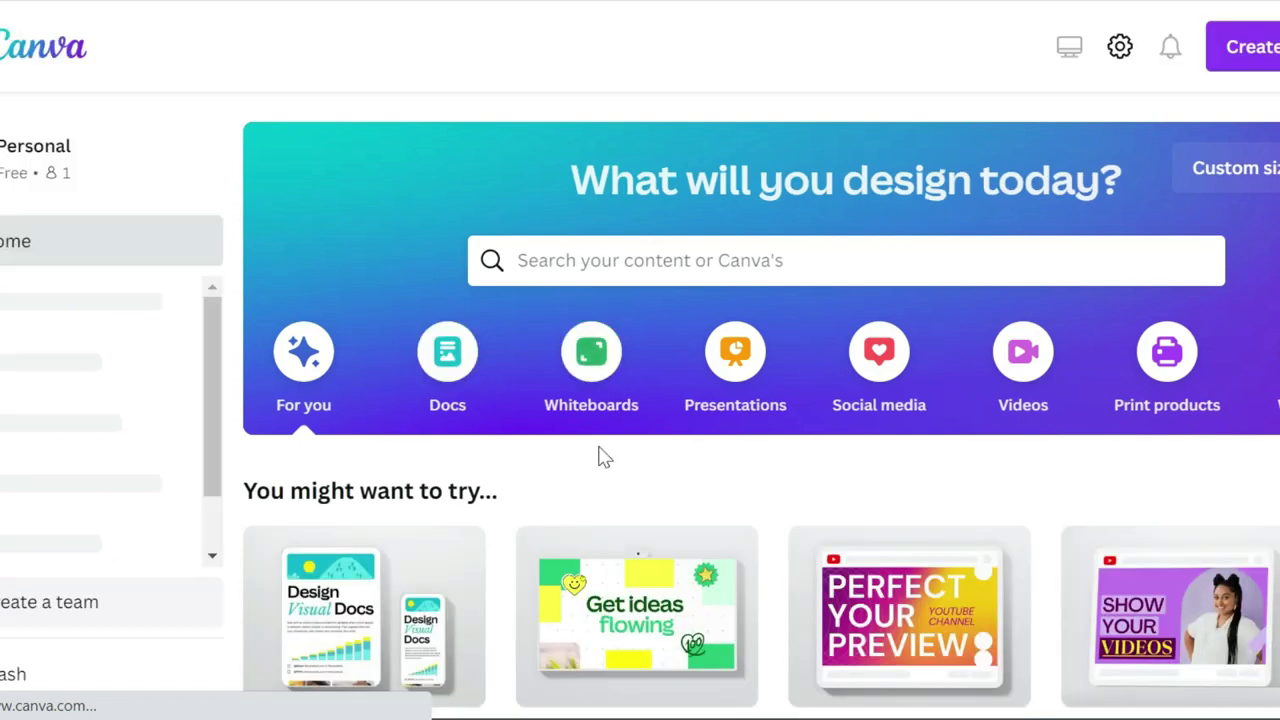
# Browse the Canva home page and its template library, including the recommended formats, popular topics and featured collections.
pyautogui.scroll(-1, 604, 457)
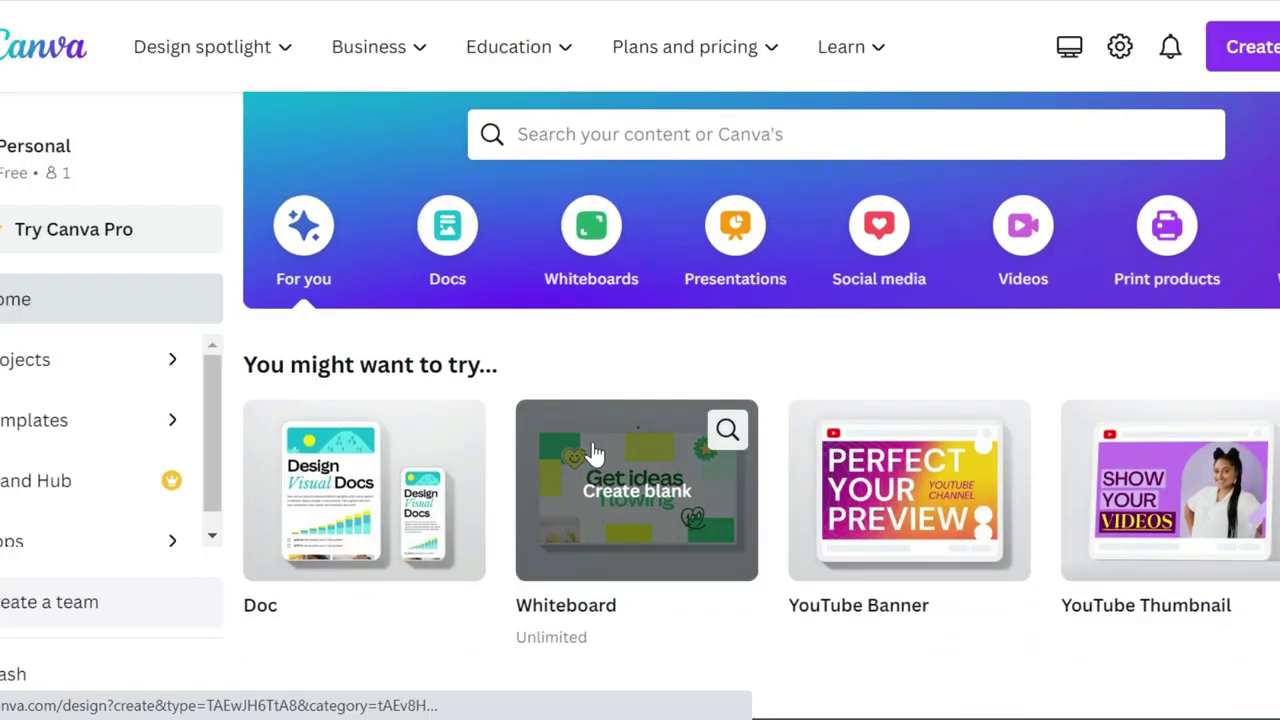
pyautogui.click(118, 443)
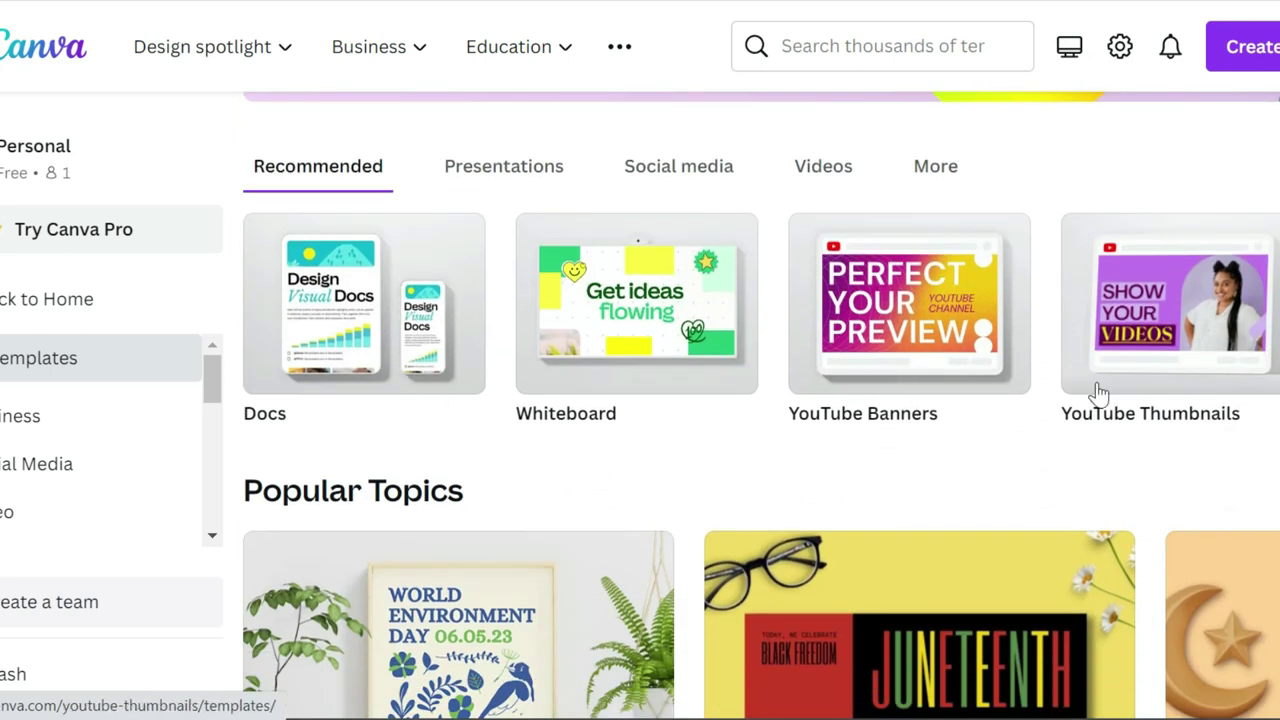
pyautogui.scroll(-1, 1066, 405)
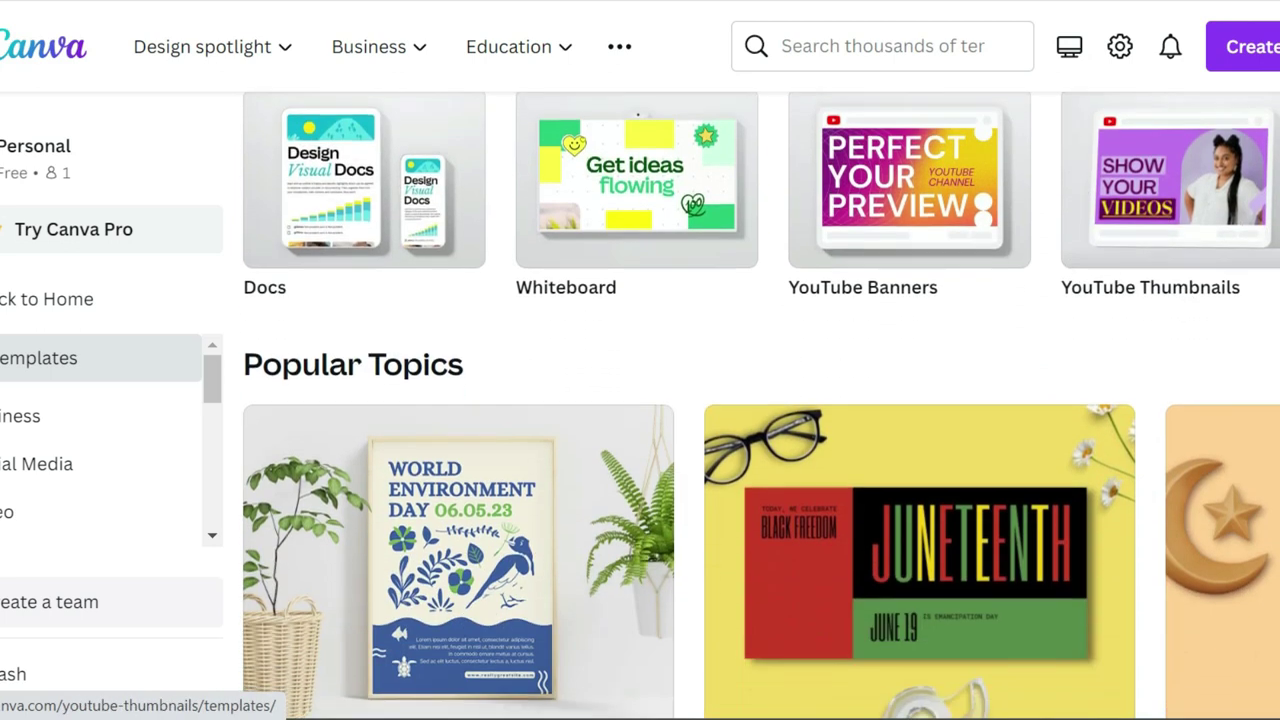
pyautogui.click(1255, 177)
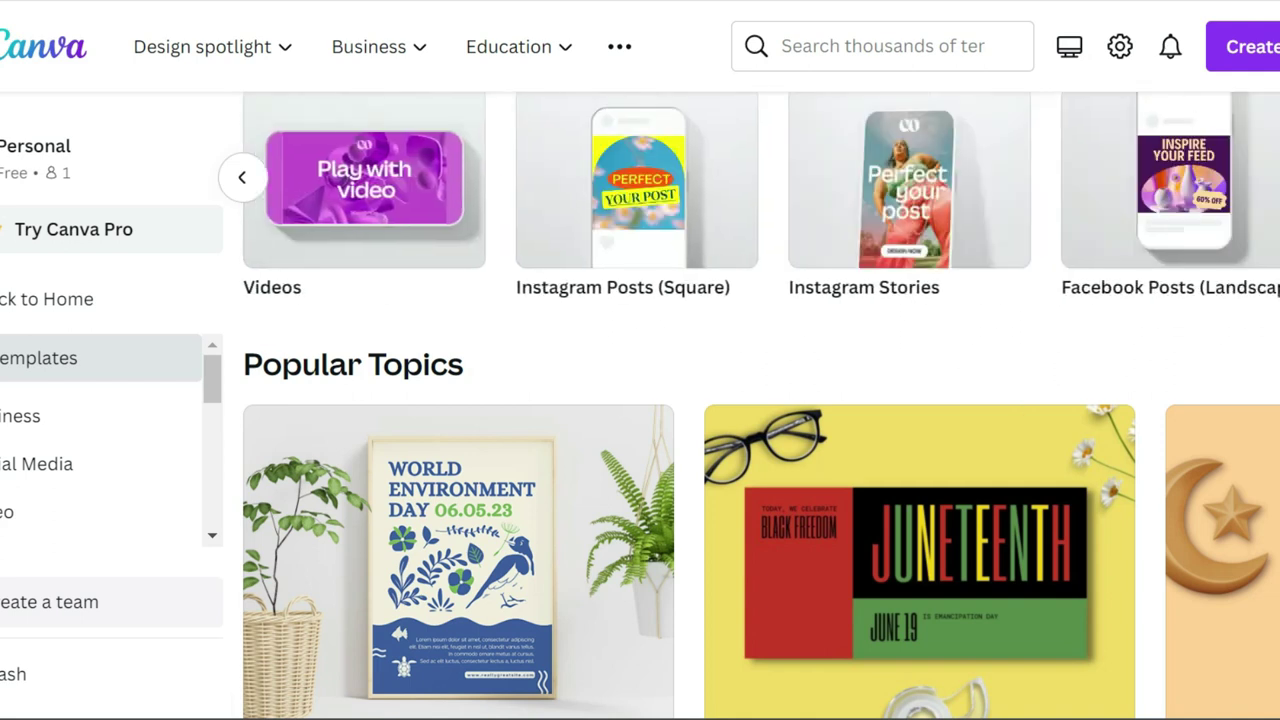
pyautogui.scroll(-3, 640, 456)
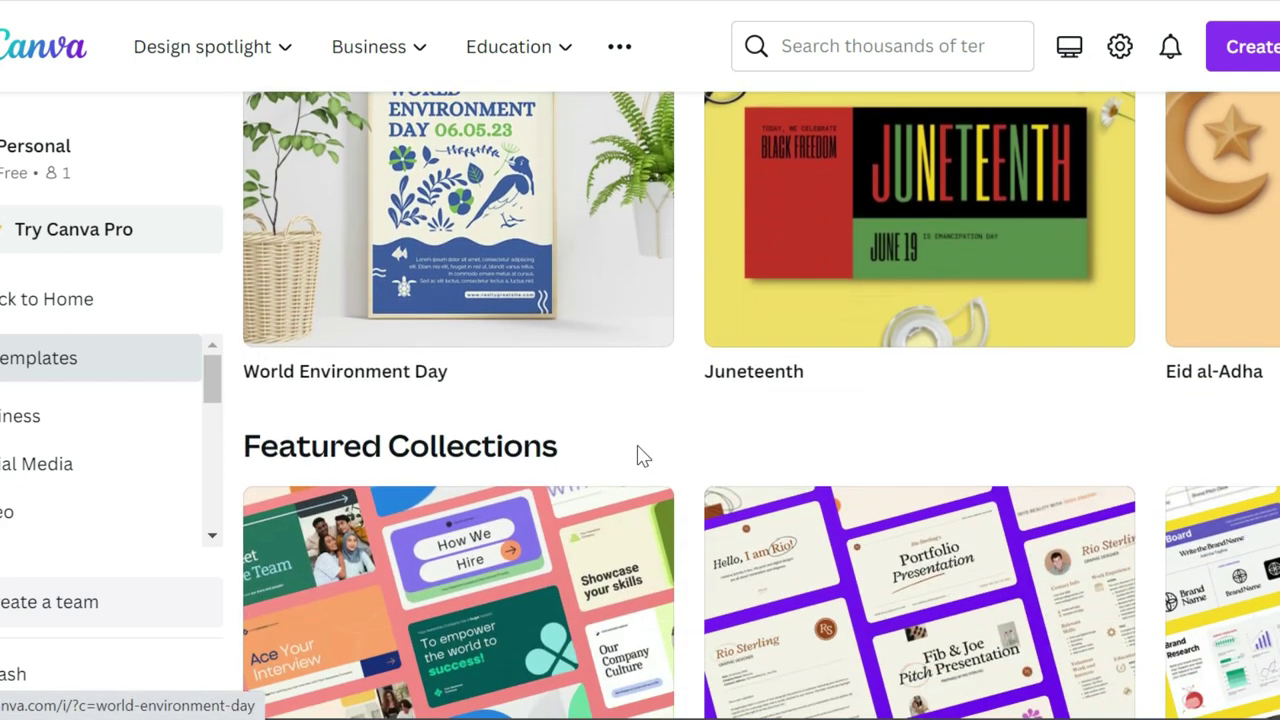
pyautogui.scroll(-2, 640, 456)
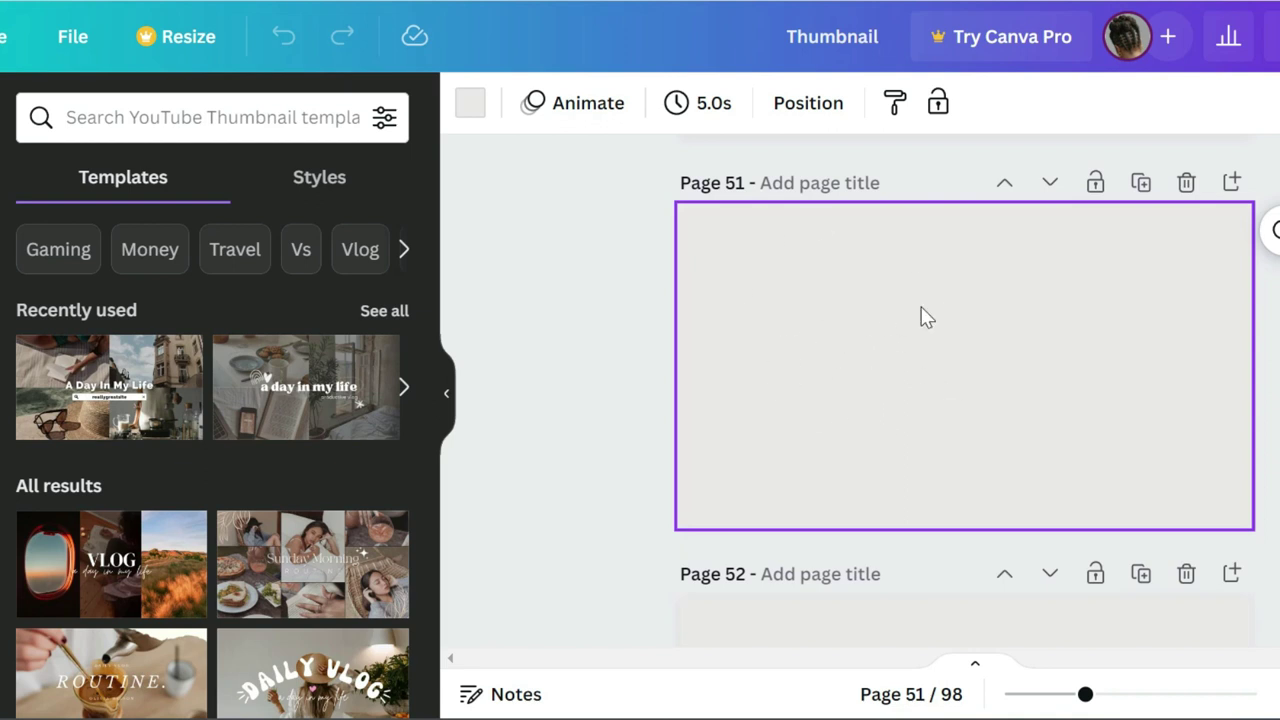
# Search the elements for "grid" and add the two-column side-by-side grid to page 51.
pyautogui.click(5, 170)
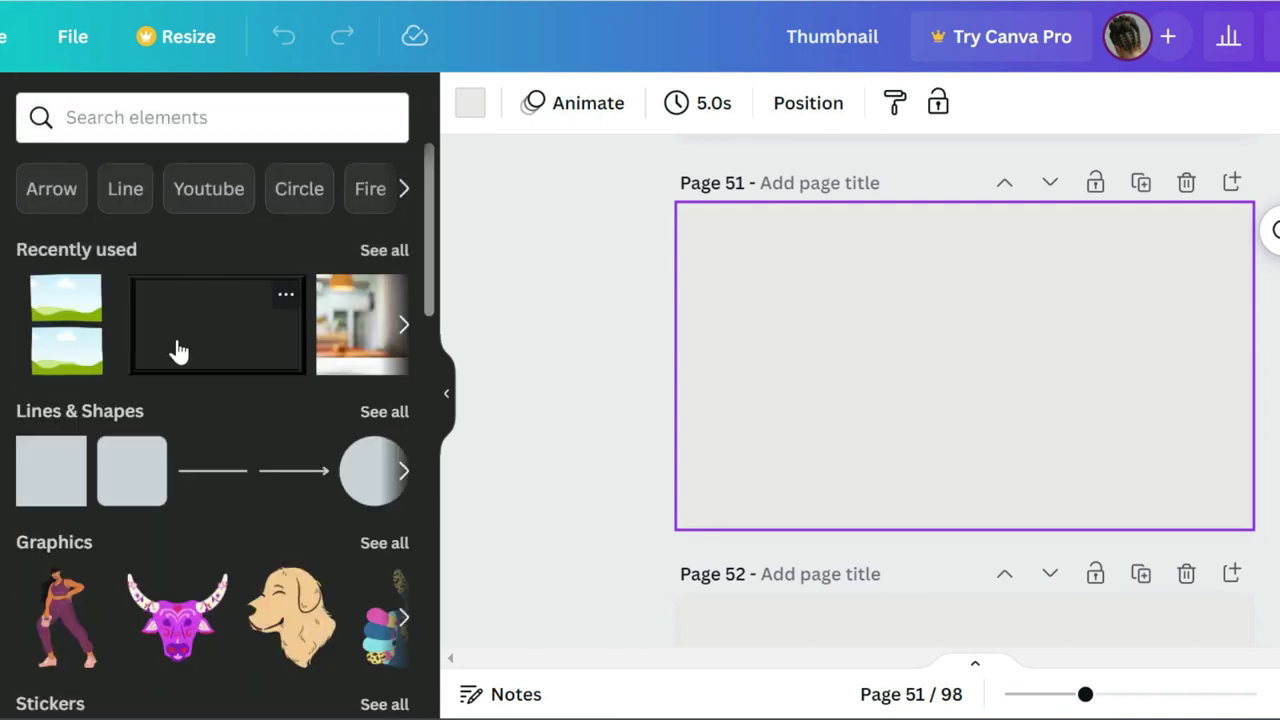
pyautogui.click(200, 117)
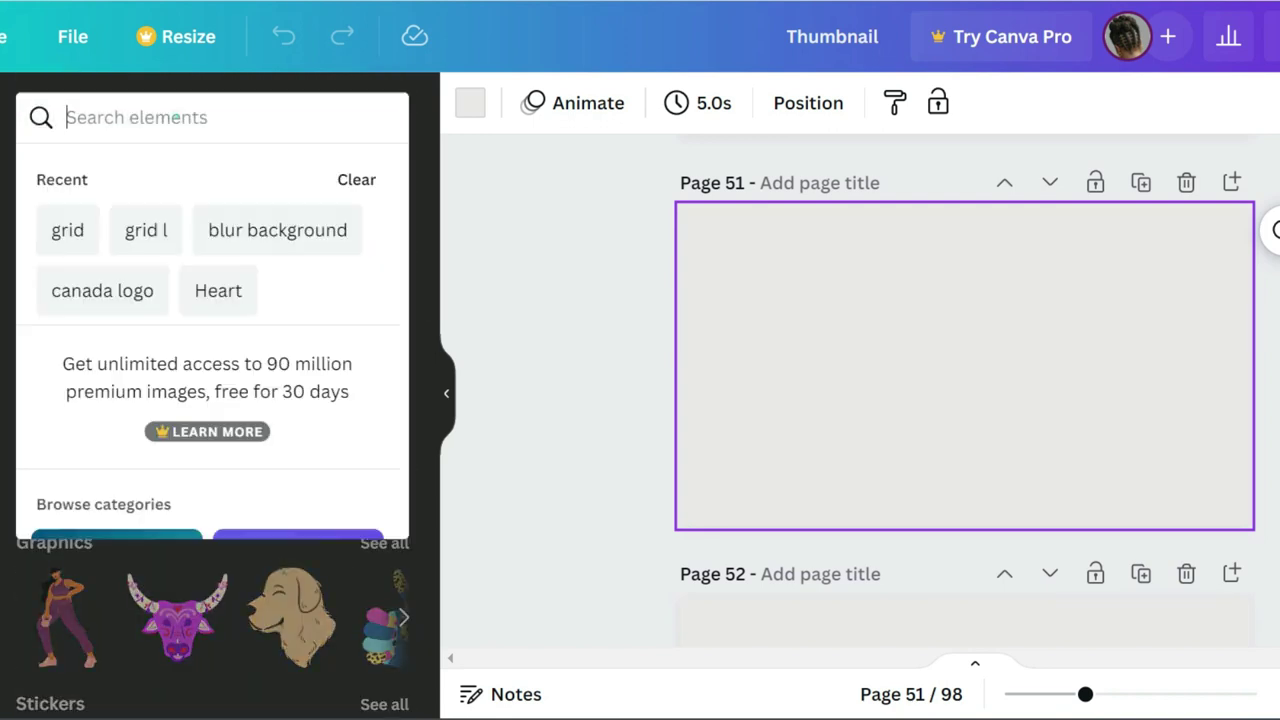
pyautogui.write('gr')
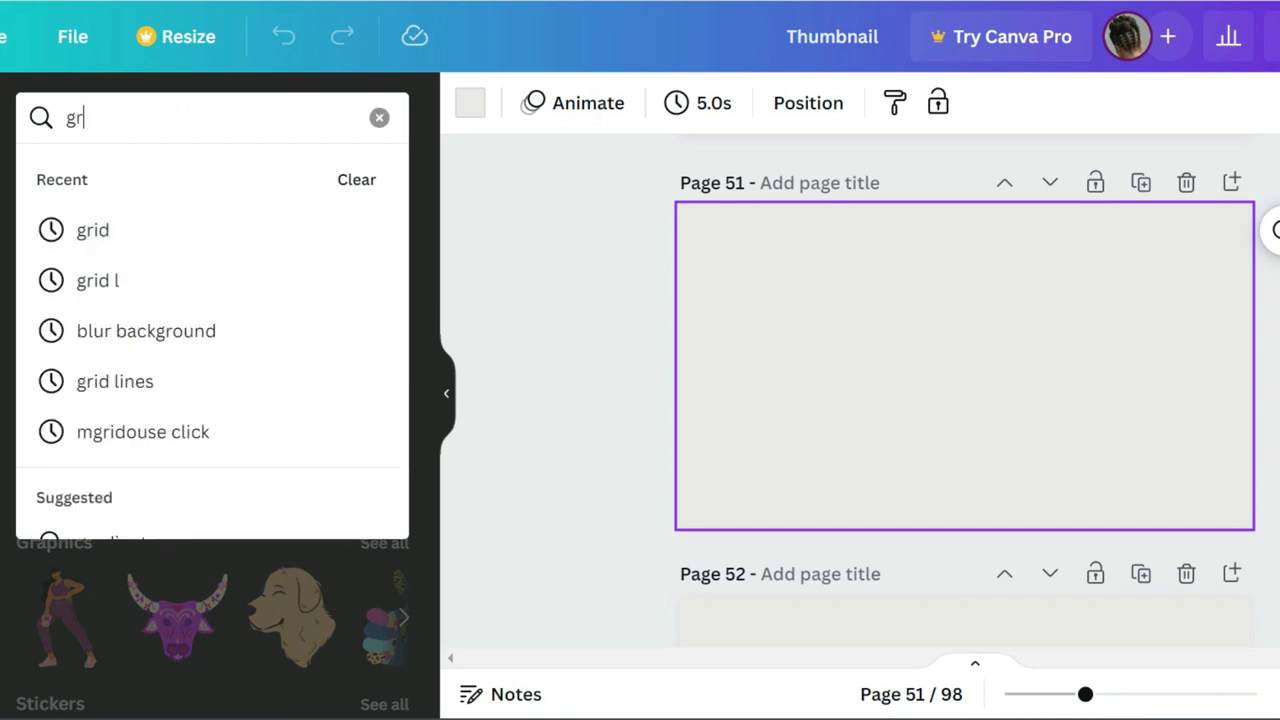
pyautogui.write('id')
pyautogui.press('Return')
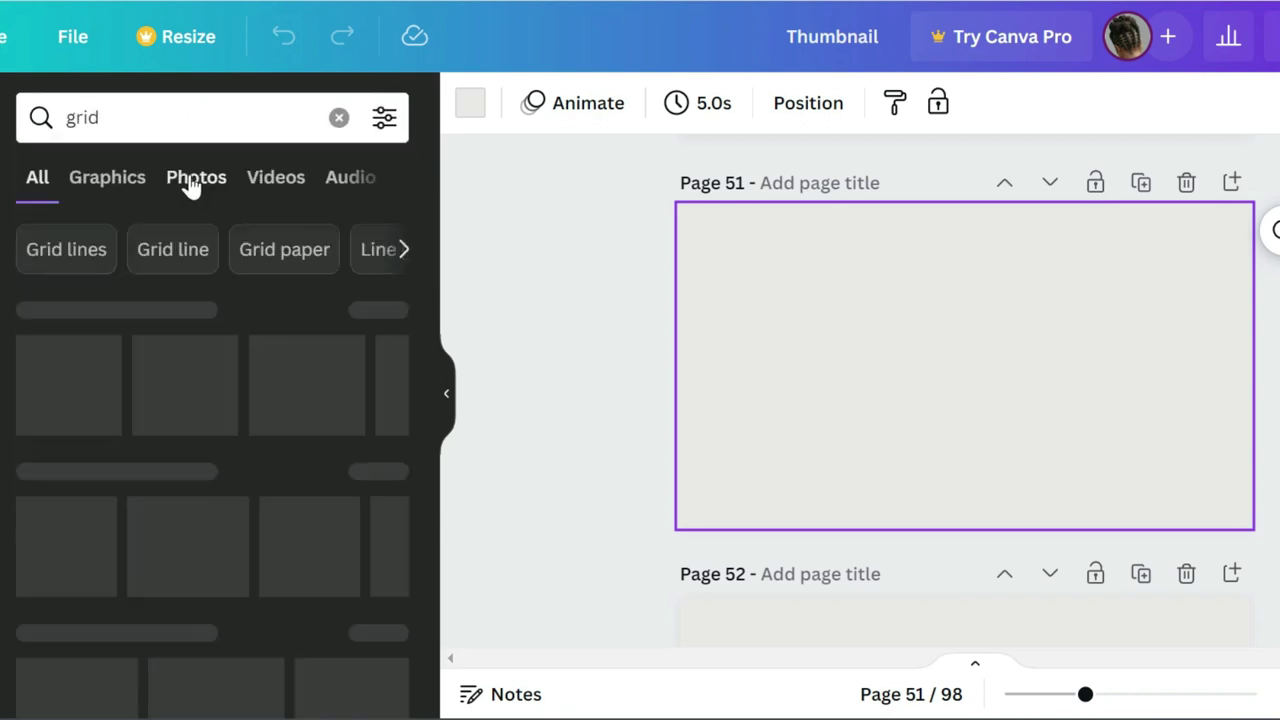
pyautogui.click(170, 400)
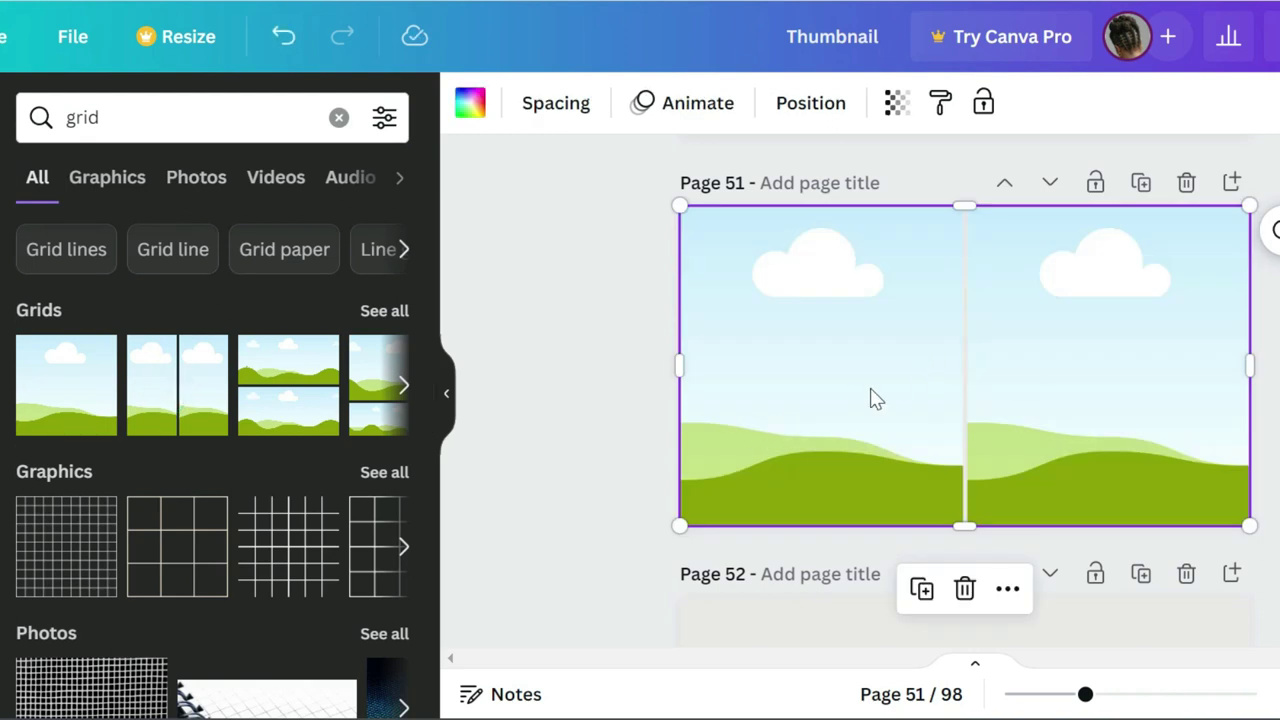
pyautogui.press('Escape')
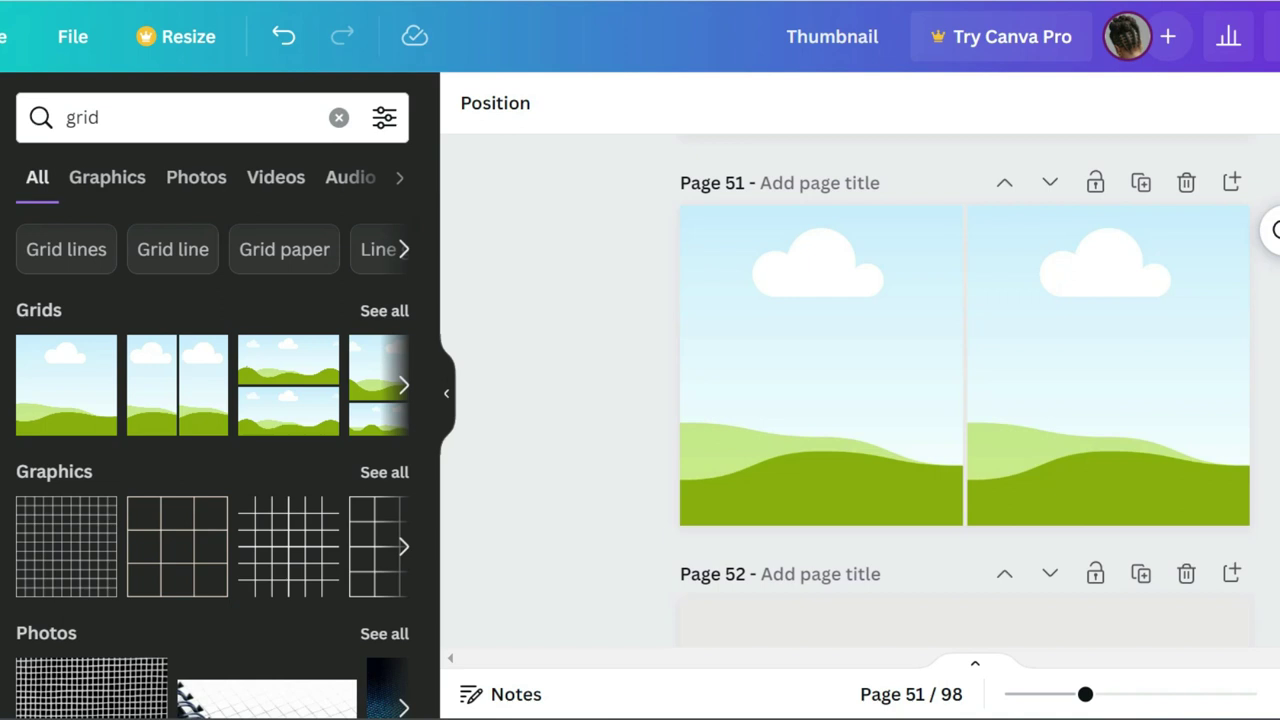
# Fill the grid's left cell with the uploaded photo of the woman seated beside the marble table.
pyautogui.click(2, 260)
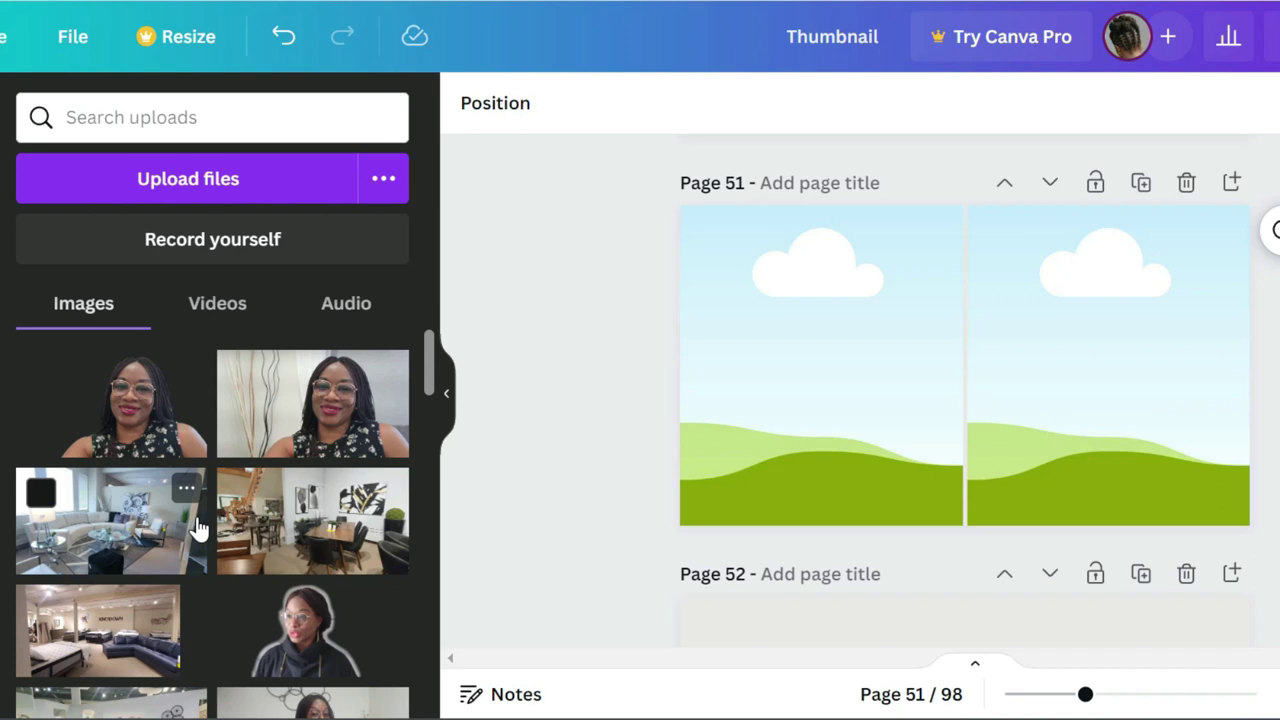
pyautogui.scroll(-10, 198, 527)
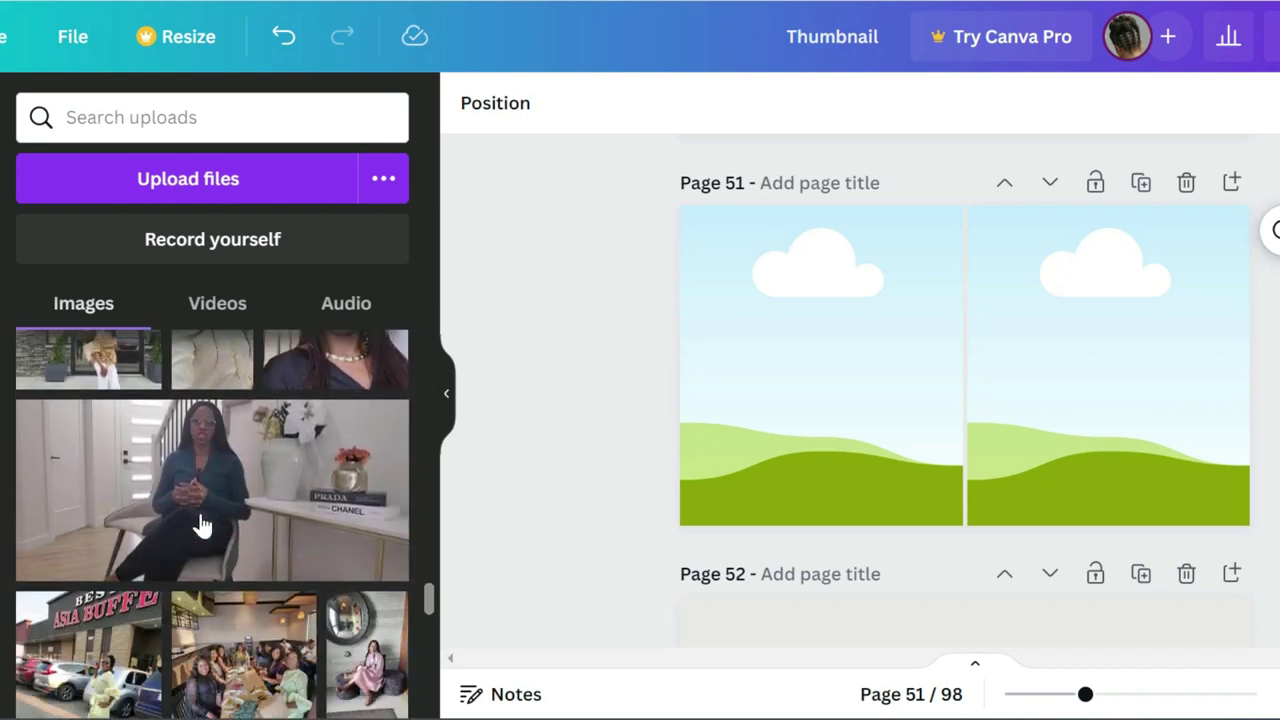
pyautogui.click(196, 522)
pyautogui.moveTo(884, 371); pyautogui.dragTo(755, 290)
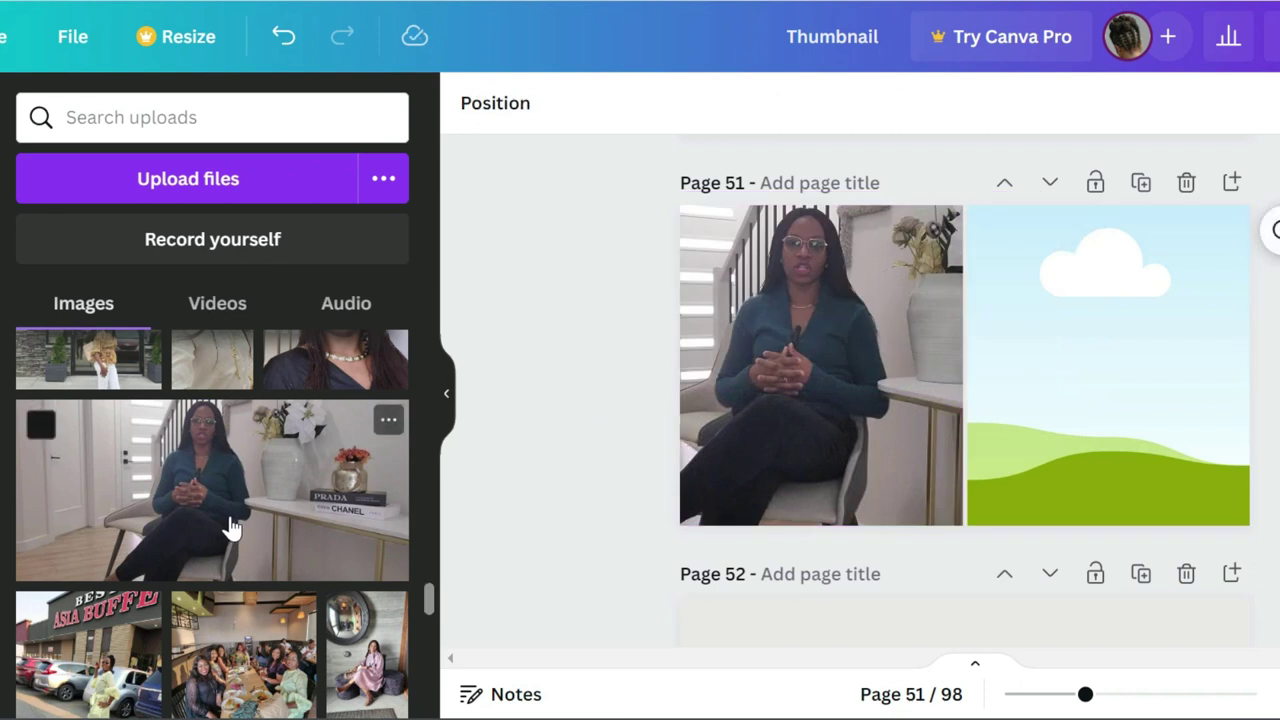
# Fill the grid's right cell with the uploaded photo of the woman in the pink outfit.
pyautogui.scroll(-3, 230, 527)
pyautogui.click(360, 440)
pyautogui.moveTo(969, 371); pyautogui.dragTo(1075, 440)
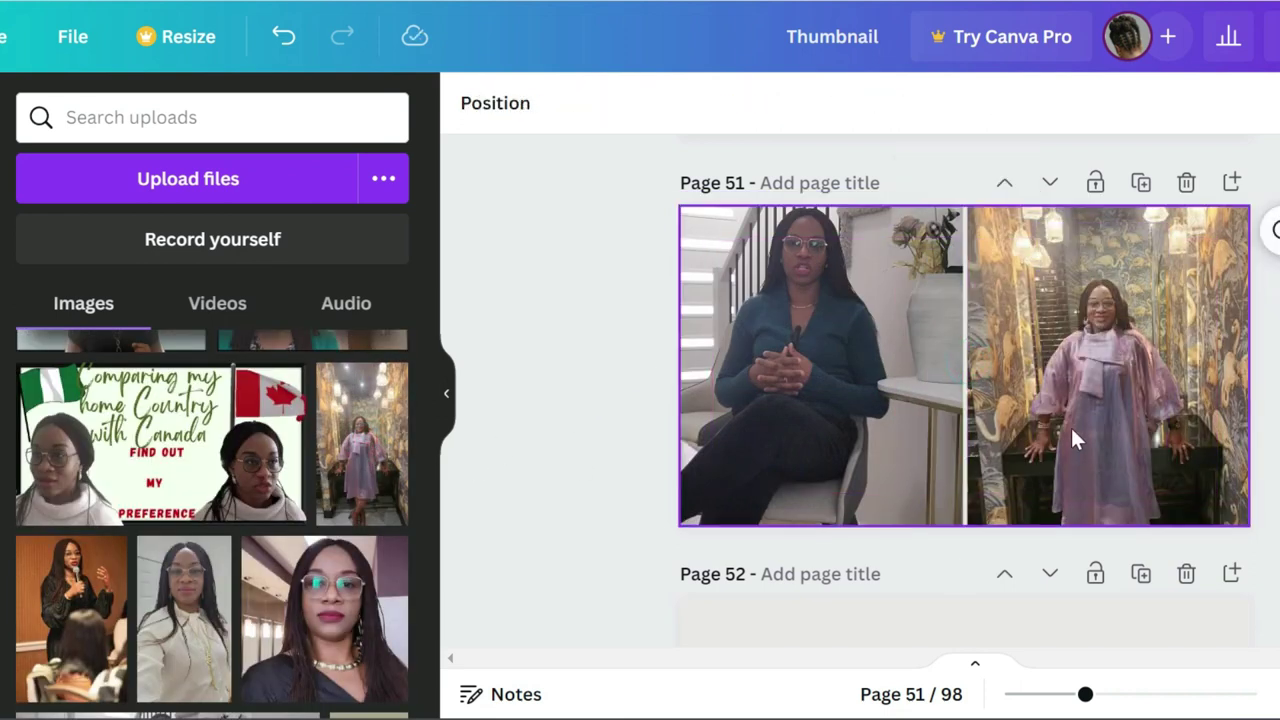
pyautogui.doubleClick(1075, 440)
pyautogui.click(1245, 620)
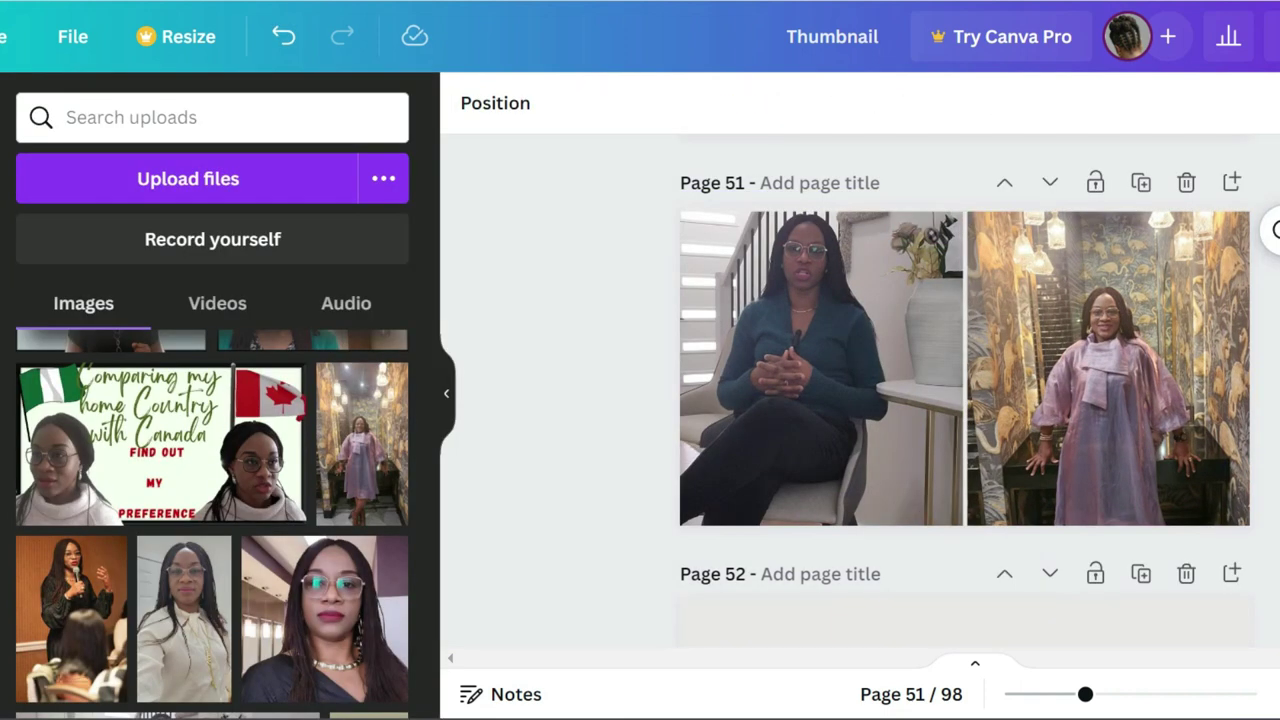
# Enlarge the pink-outfit photo inside its right grid cell and reposition it so the woman fills more of the frame.
pyautogui.click(1116, 365)
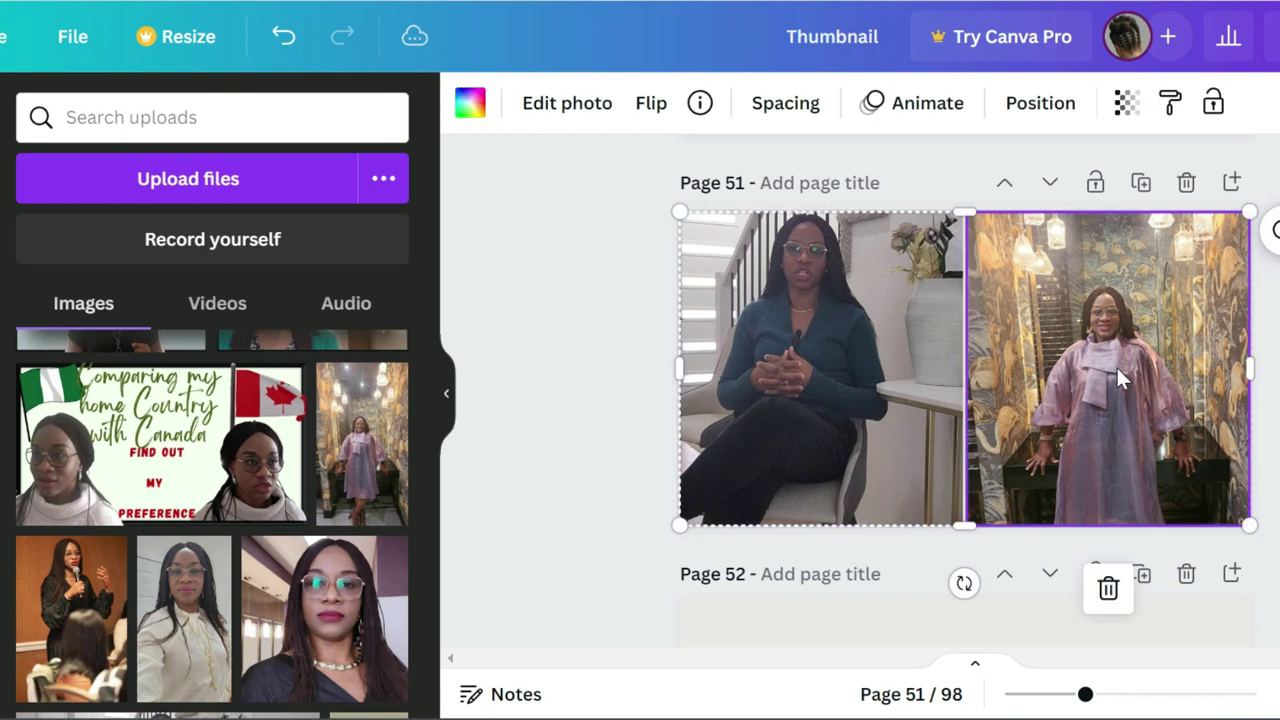
pyautogui.doubleClick(1185, 288)
pyautogui.moveTo(1256, 637); pyautogui.dragTo(1279, 692)
pyautogui.moveTo(1170, 428); pyautogui.dragTo(1168, 337)
pyautogui.click(530, 308)
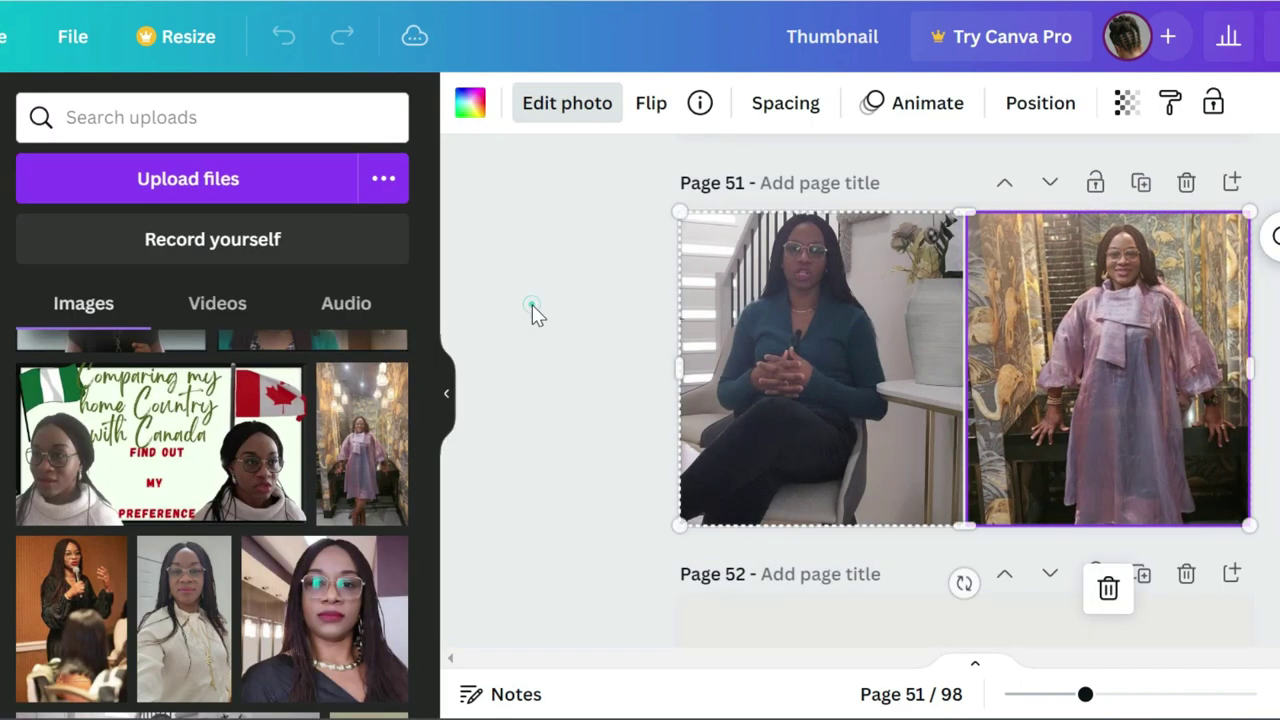
pyautogui.doubleClick(799, 305)
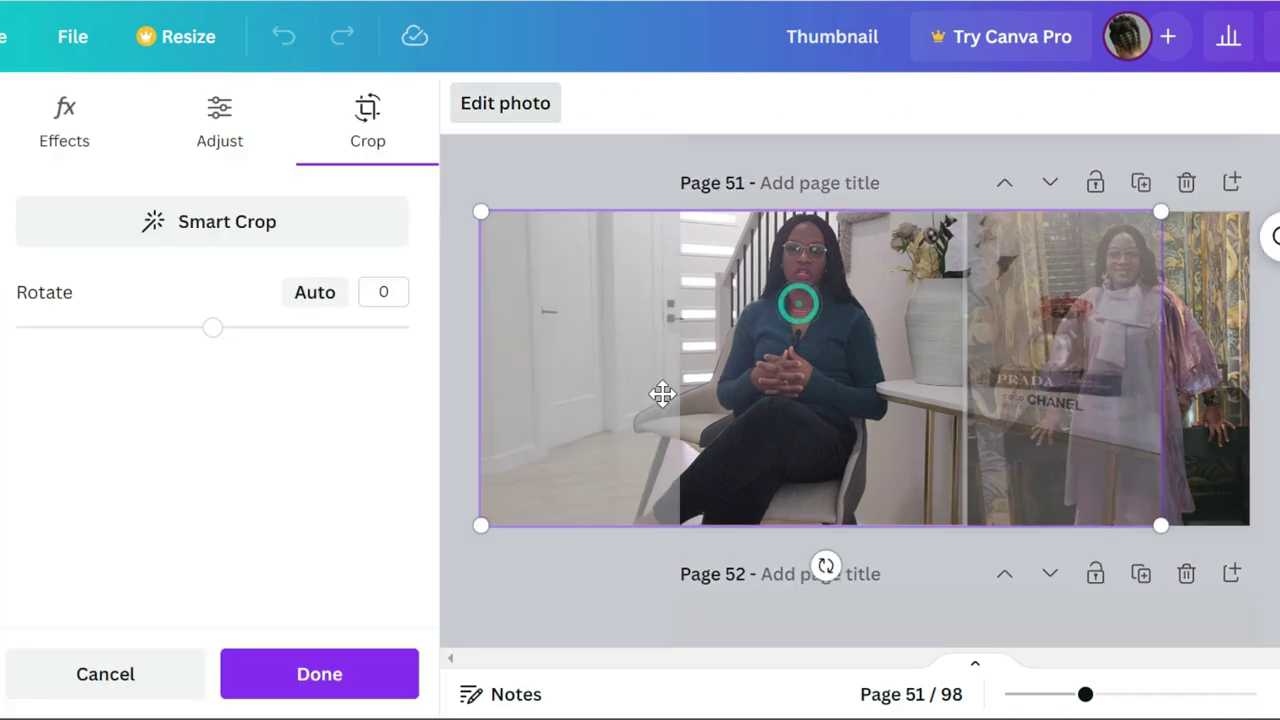
# Search the elements for "grid", add a single-cell grid, and shrink it onto the bottom centre of the page.
pyautogui.write('grid')
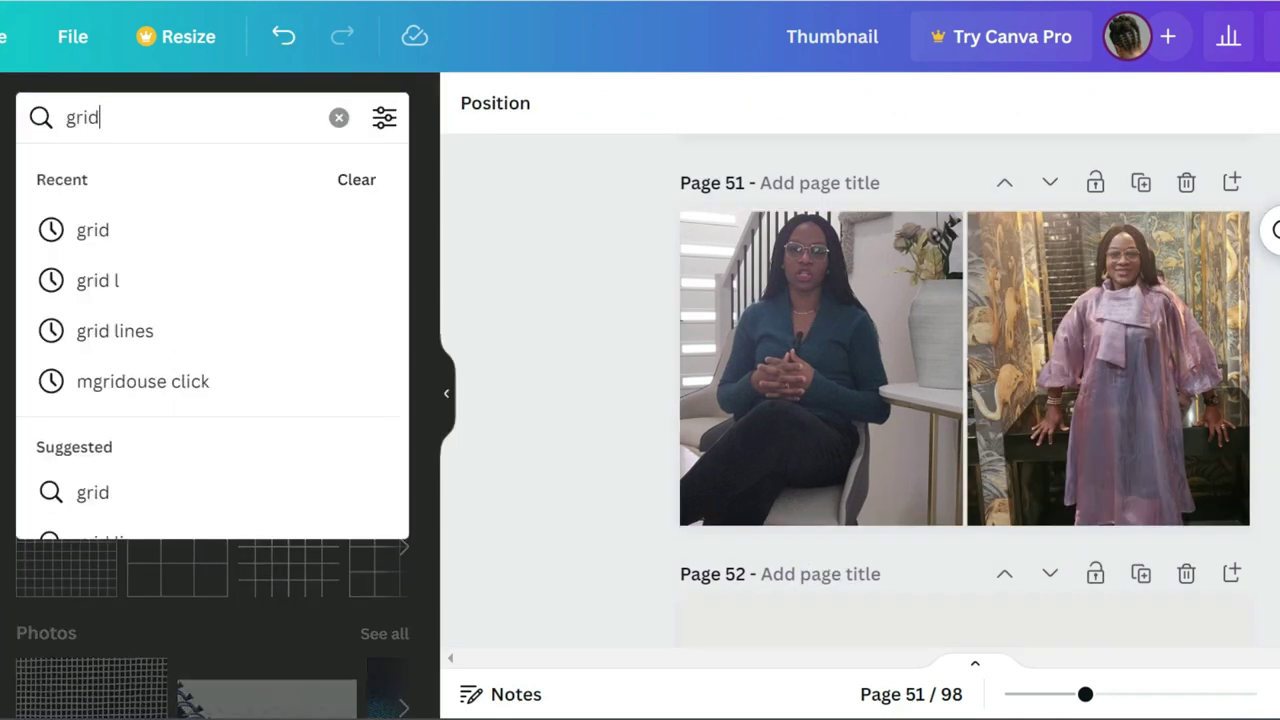
pyautogui.press('Return')
pyautogui.click(65, 410)
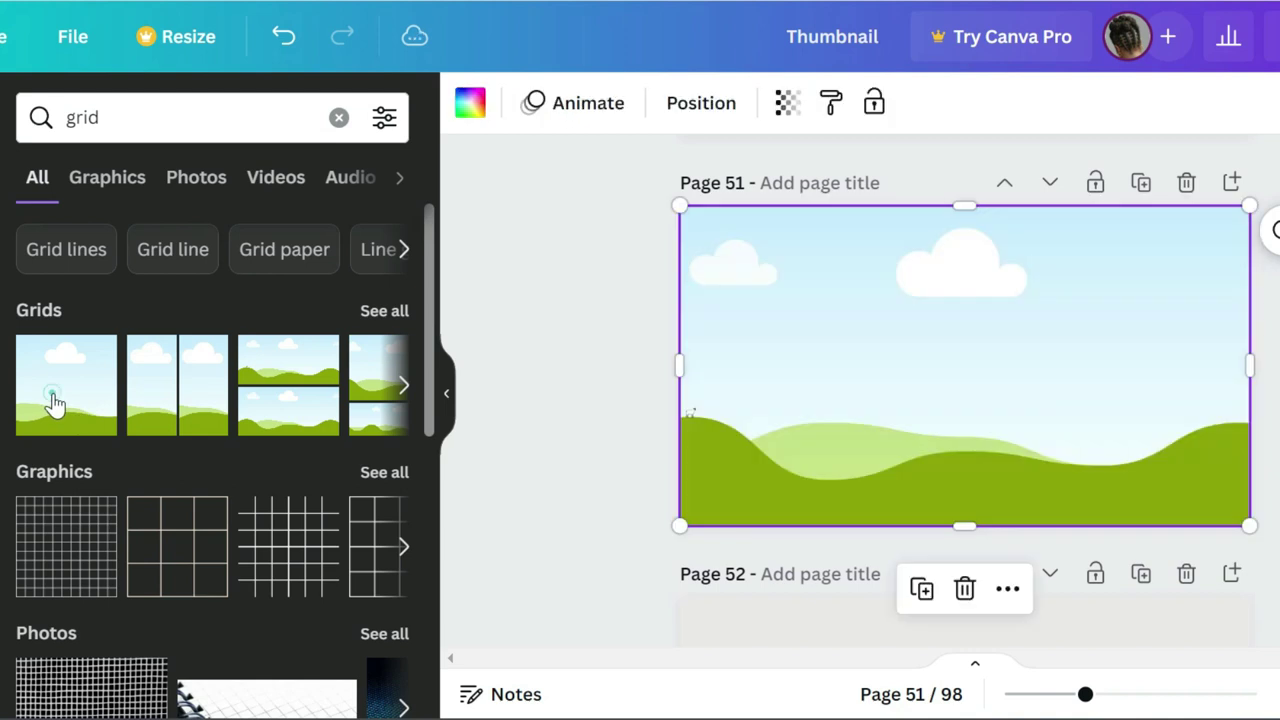
pyautogui.moveTo(680, 525); pyautogui.dragTo(946, 406)
pyautogui.moveTo(1094, 337); pyautogui.dragTo(980, 443)
# Fill the small centre grid with the uploaded close-up portrait of the woman in glasses and adjust the frame around her face.
pyautogui.click(2, 251)
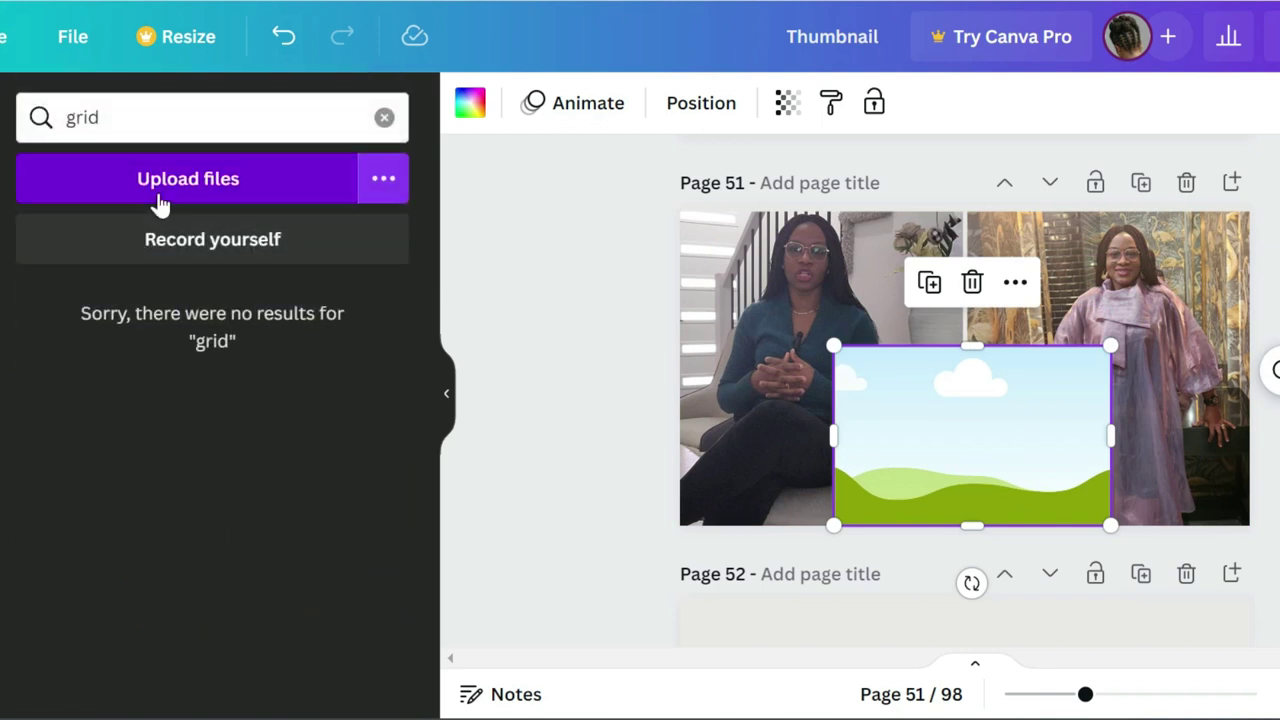
pyautogui.click(426, 331)
pyautogui.moveTo(426, 331); pyautogui.dragTo(405, 567)
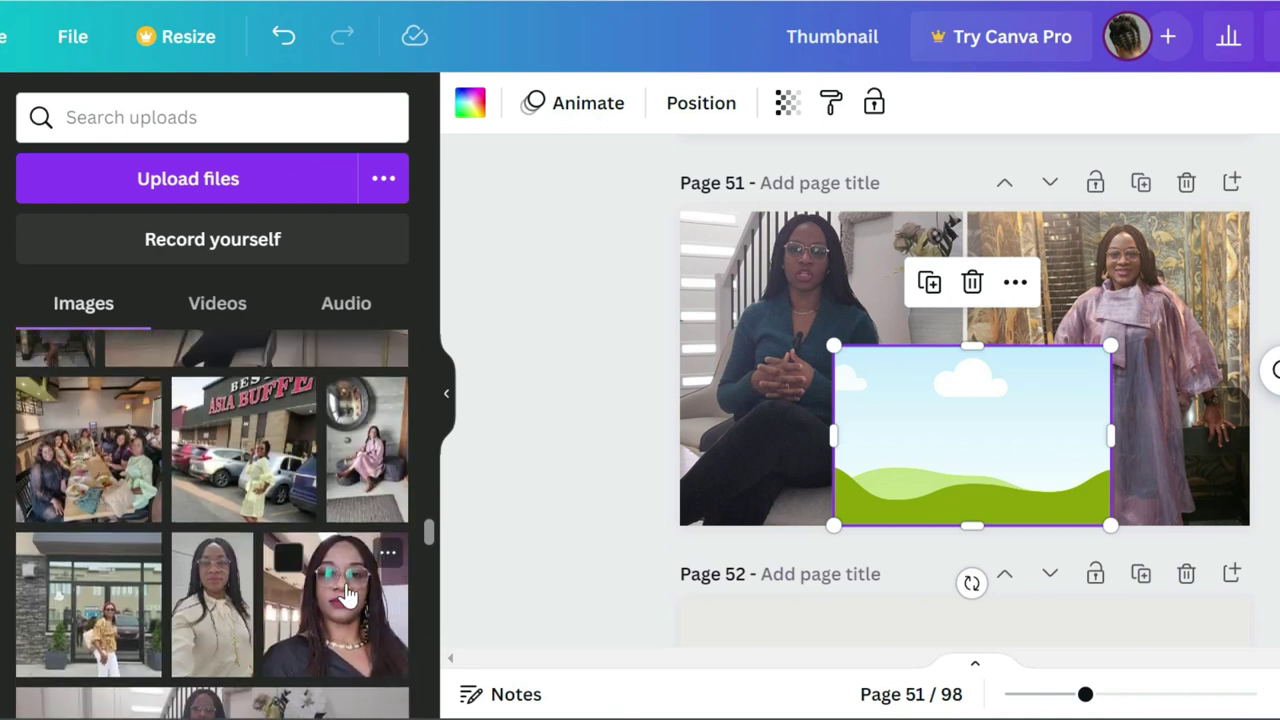
pyautogui.click(345, 595)
pyautogui.moveTo(937, 348); pyautogui.dragTo(937, 399)
pyautogui.click(965, 352)
pyautogui.moveTo(969, 350); pyautogui.dragTo(965, 277)
pyautogui.press('Escape')
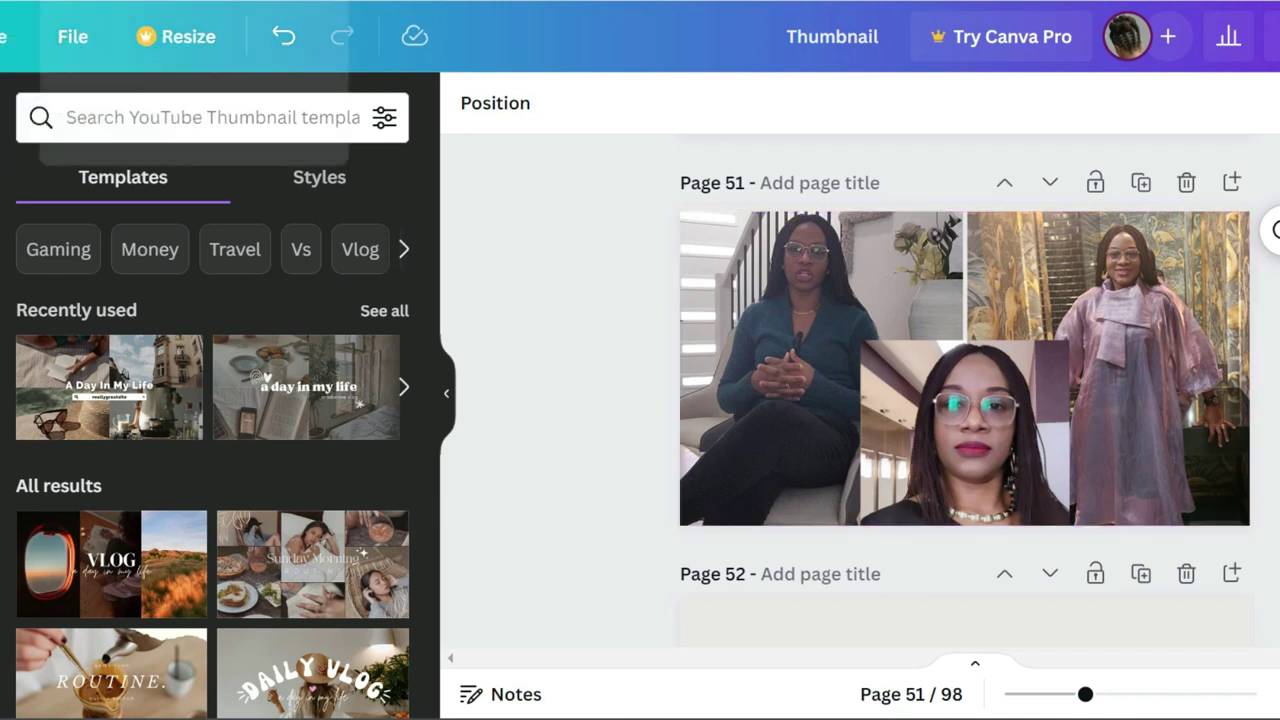
# Set the two-column grid's spacing to 0 to close the gap between its photos, leaving the whole grid selected.
pyautogui.click(763, 331)
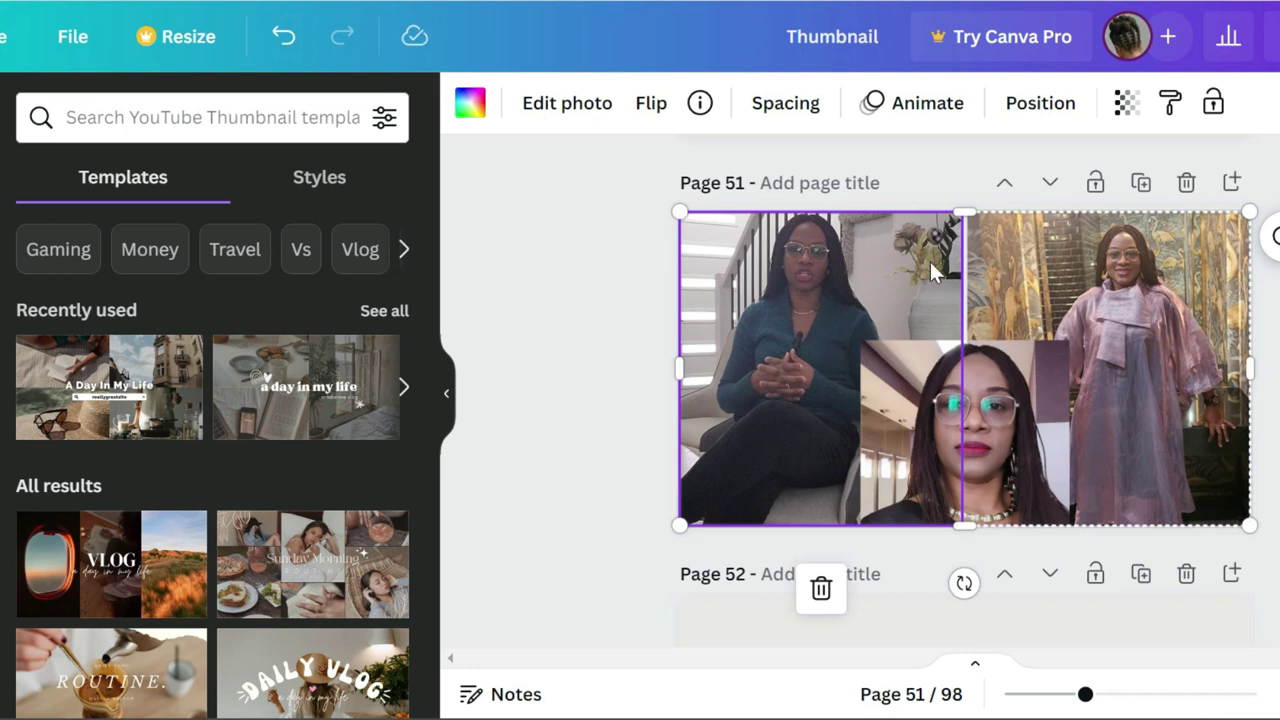
pyautogui.click(1058, 301)
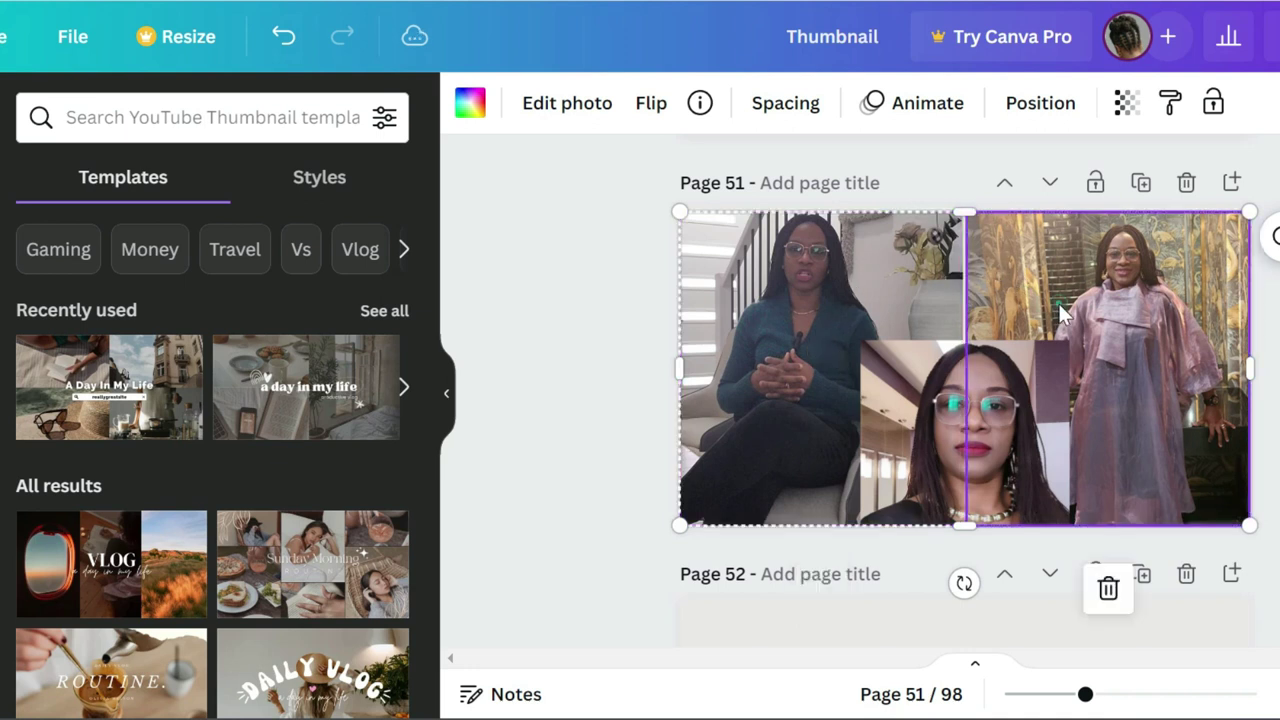
pyautogui.click(958, 280)
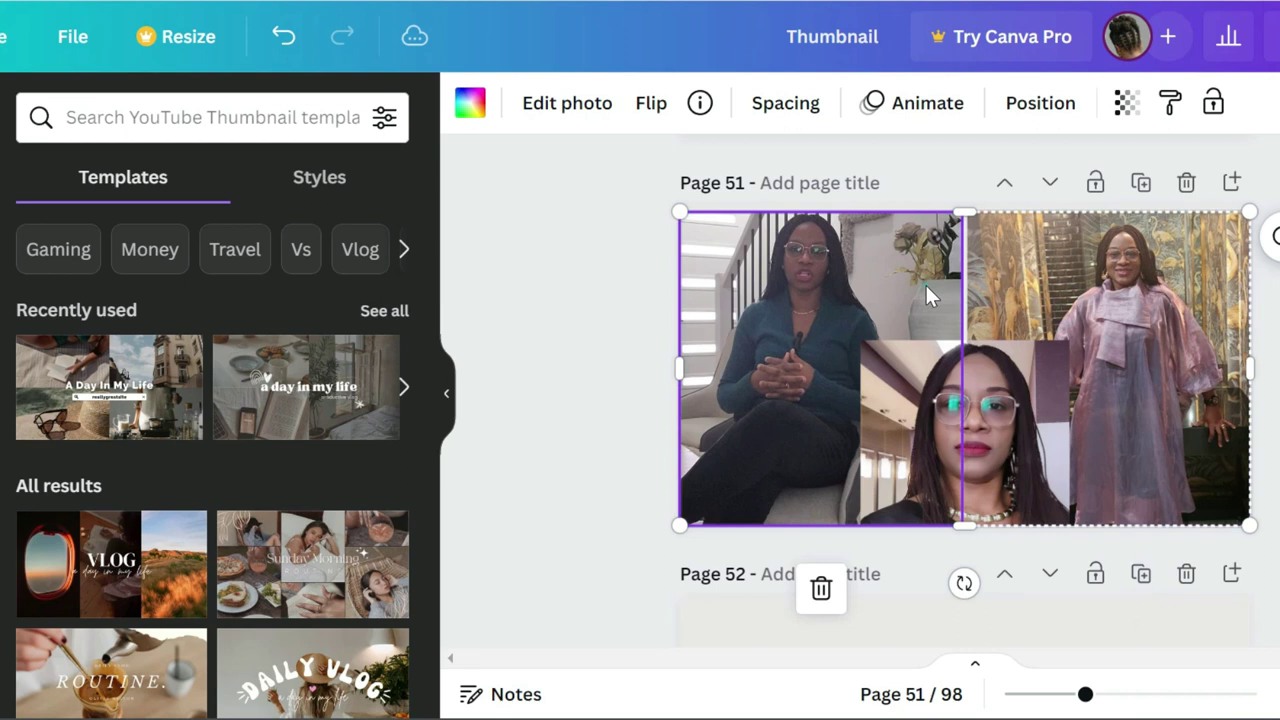
pyautogui.click(785, 108)
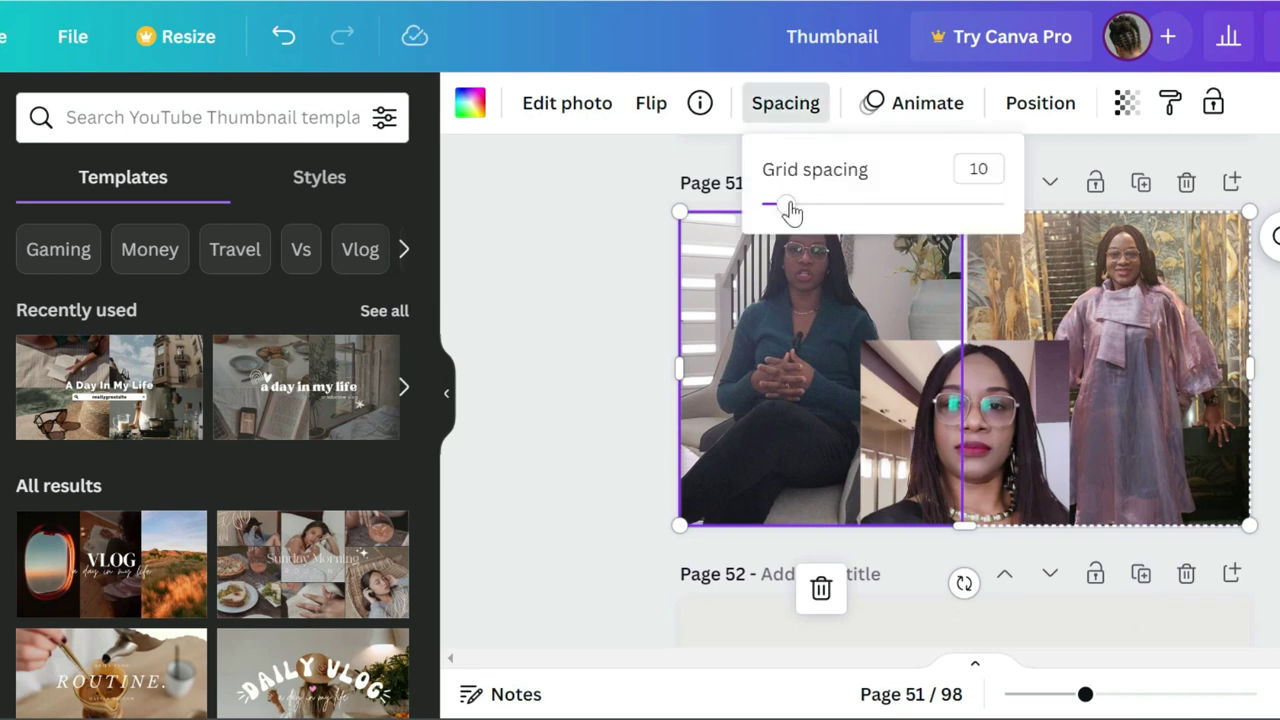
pyautogui.moveTo(790, 210); pyautogui.dragTo(760, 226)
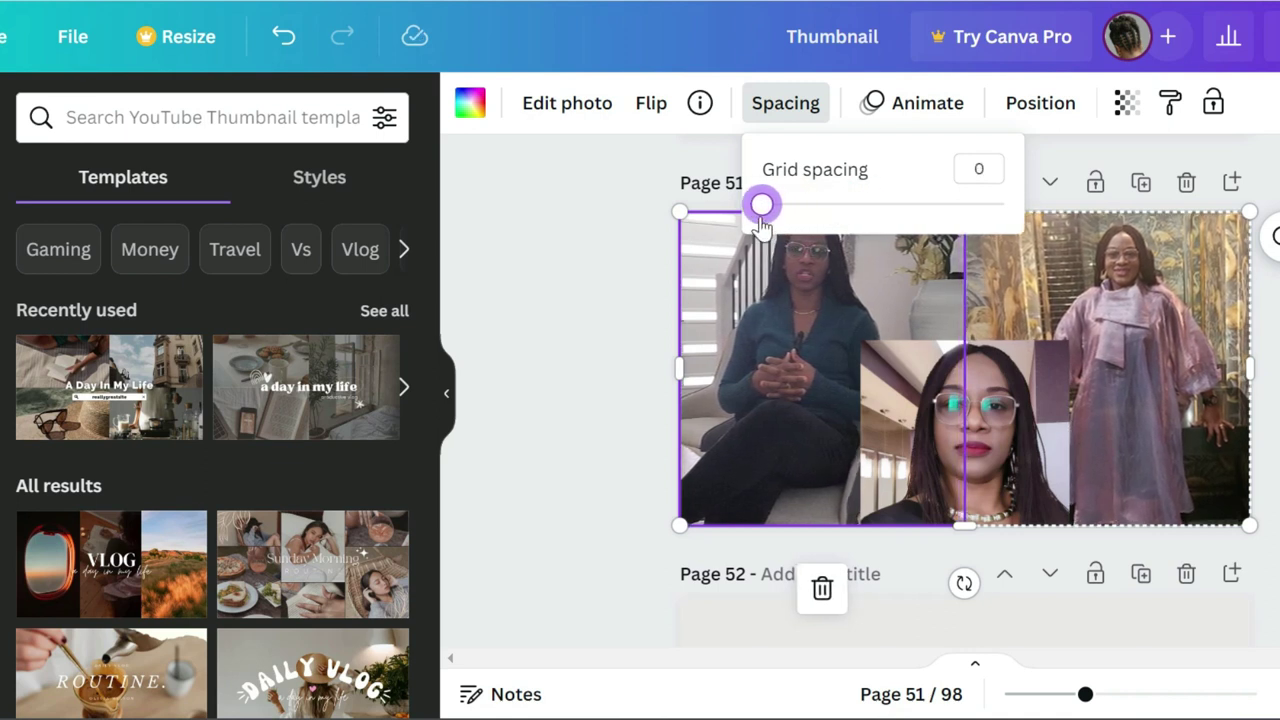
pyautogui.click(1123, 296)
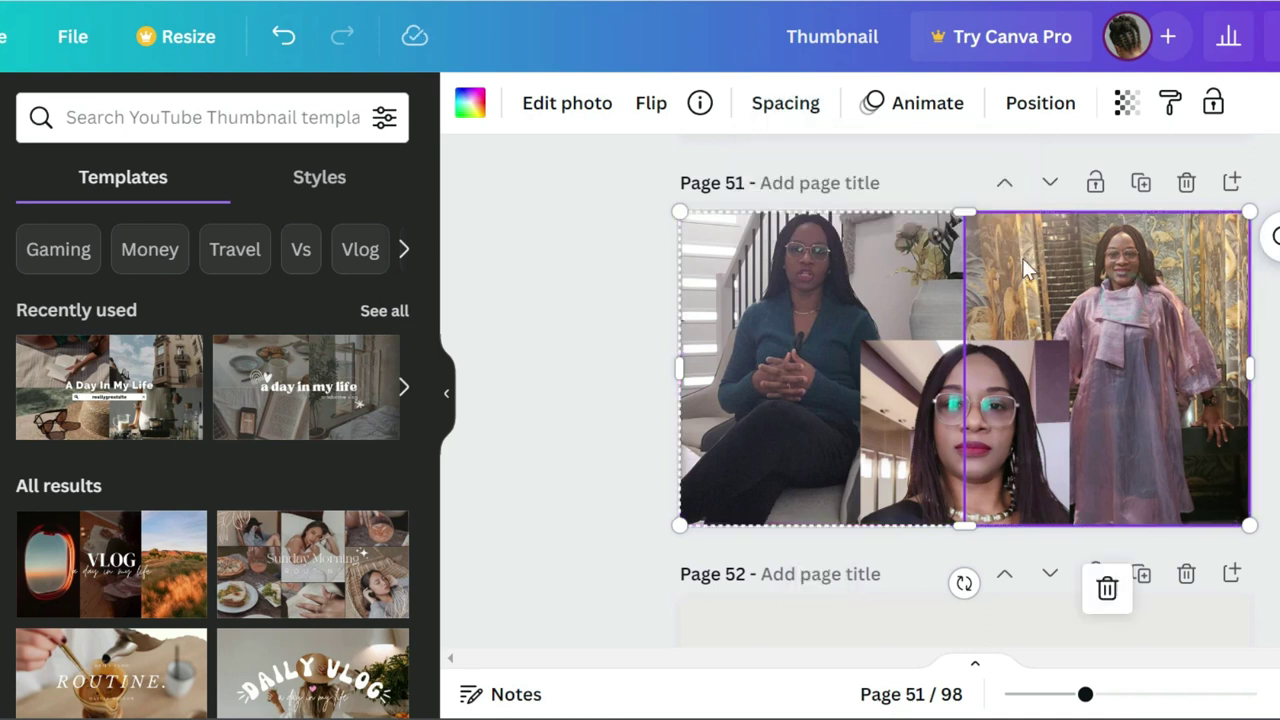
pyautogui.click(965, 212)
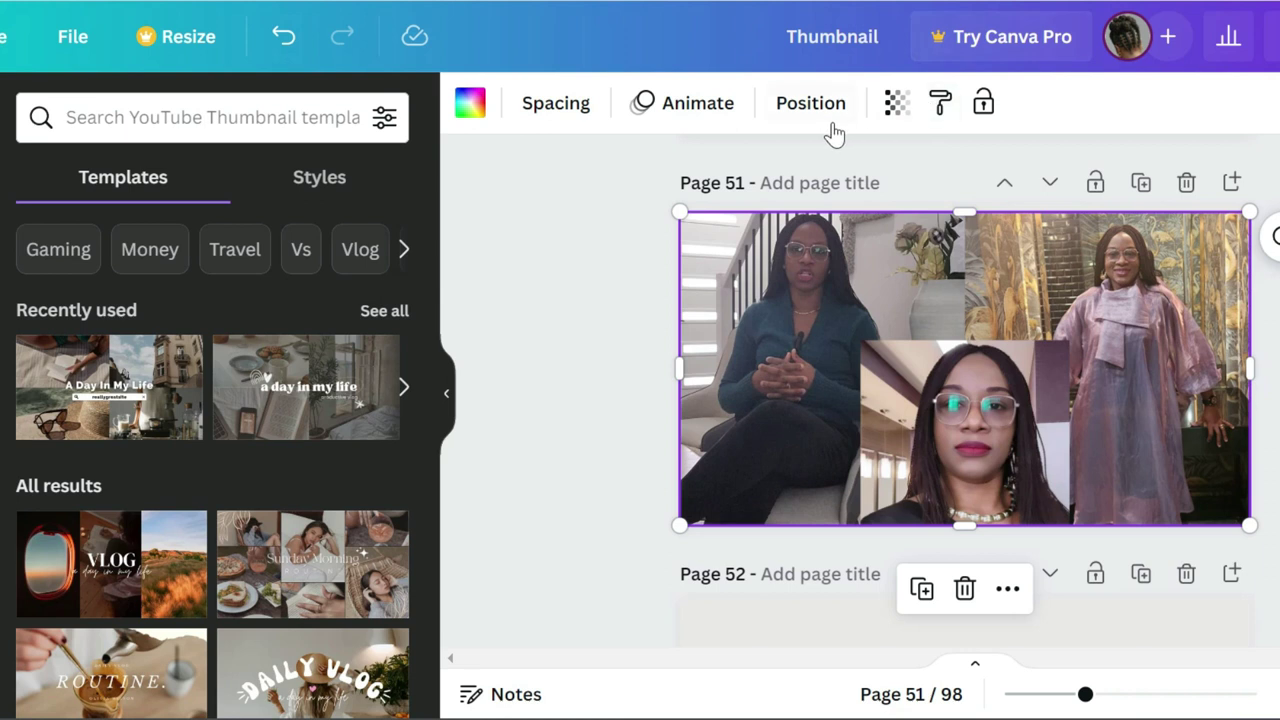
# Apply the Breathe photo animation to the selected two-column grid.
pyautogui.click(710, 112)
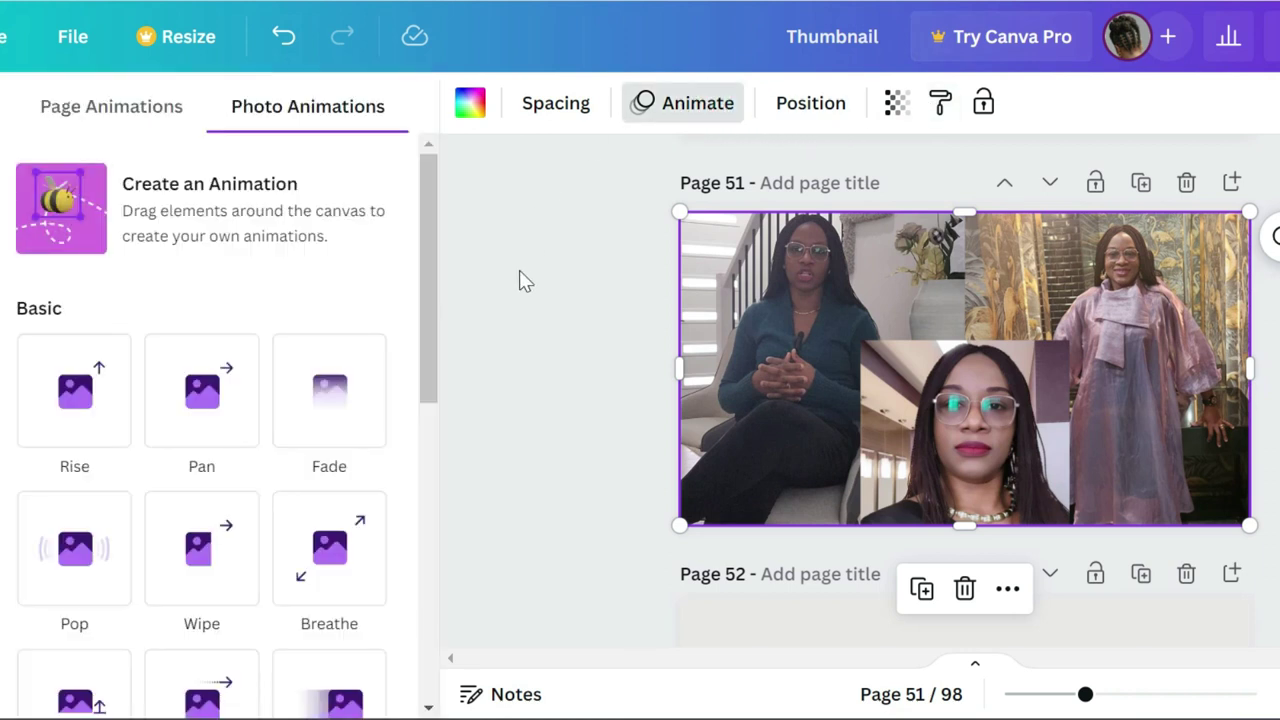
pyautogui.moveTo(426, 255); pyautogui.dragTo(418, 336)
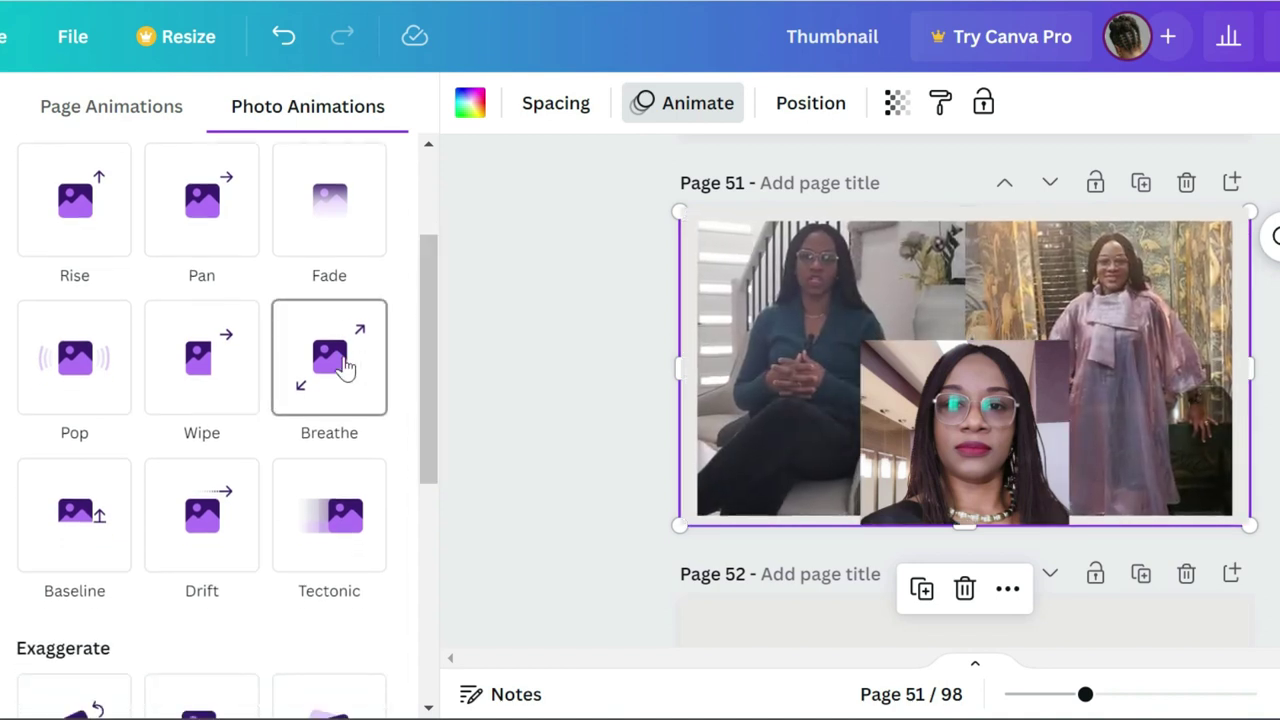
pyautogui.click(343, 367)
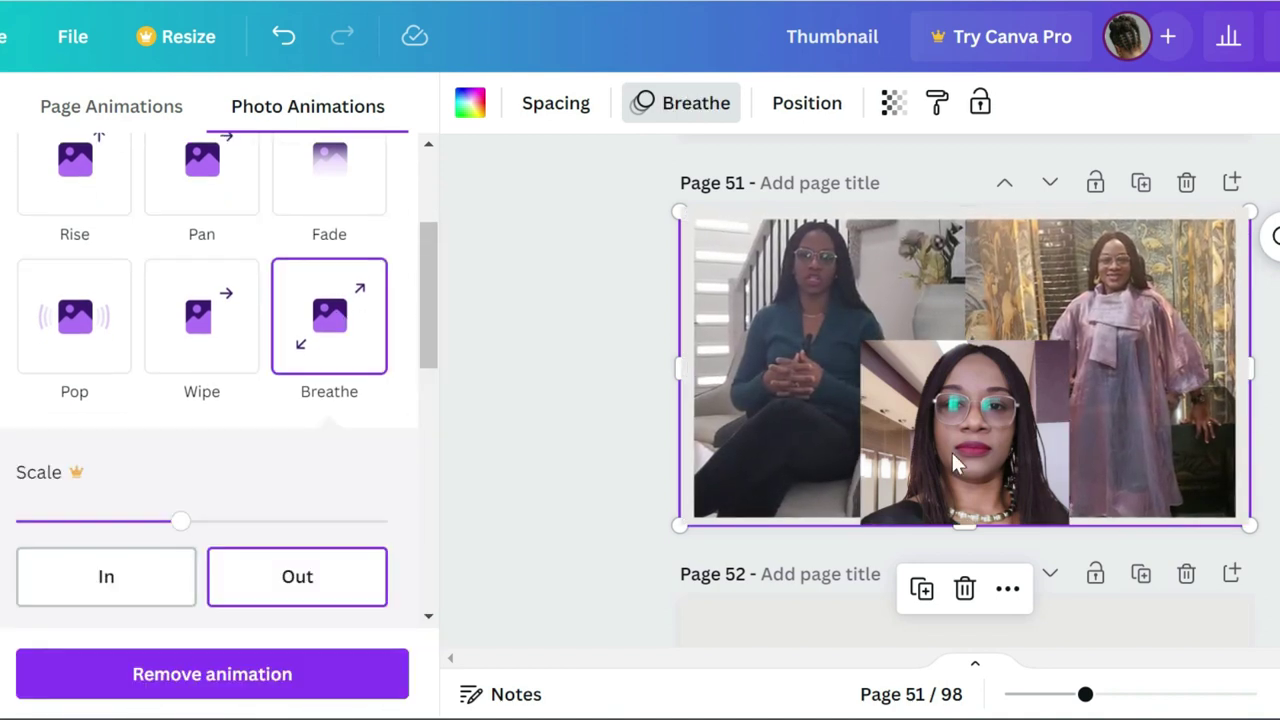
# Apply the Baseline photo animation to the small centre portrait on page 51 and deselect it.
pyautogui.click(951, 456)
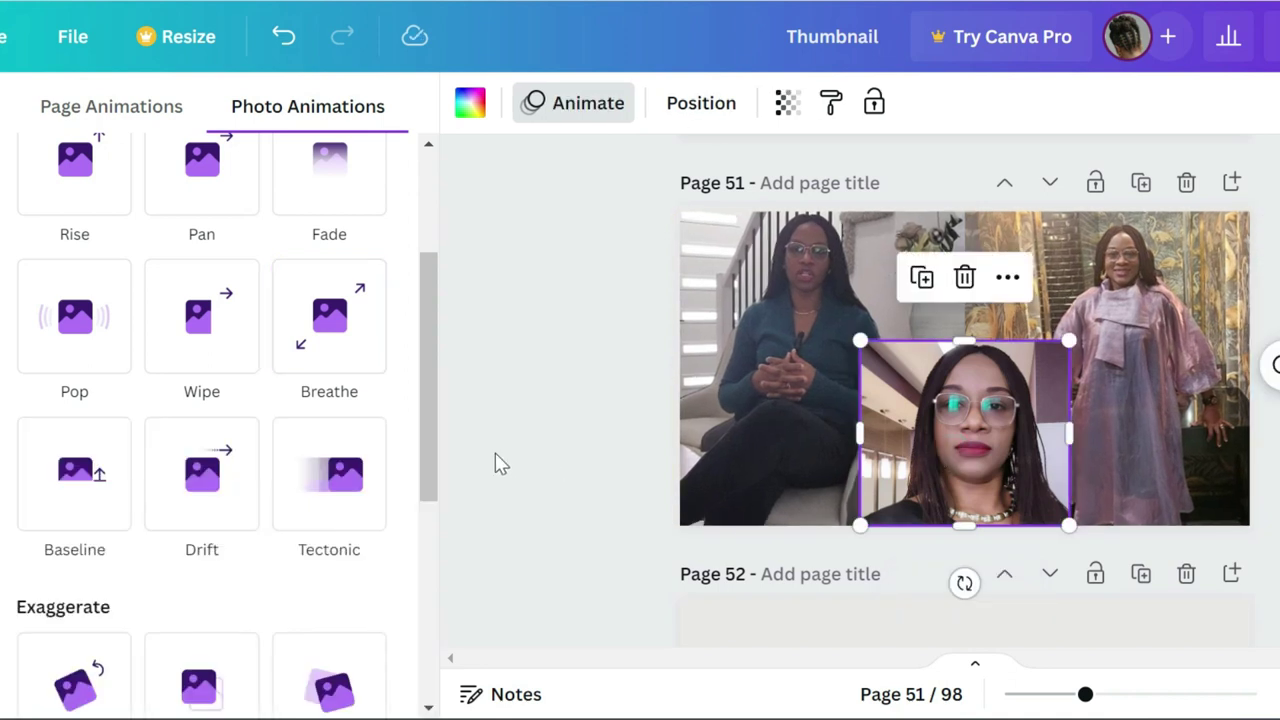
pyautogui.click(91, 450)
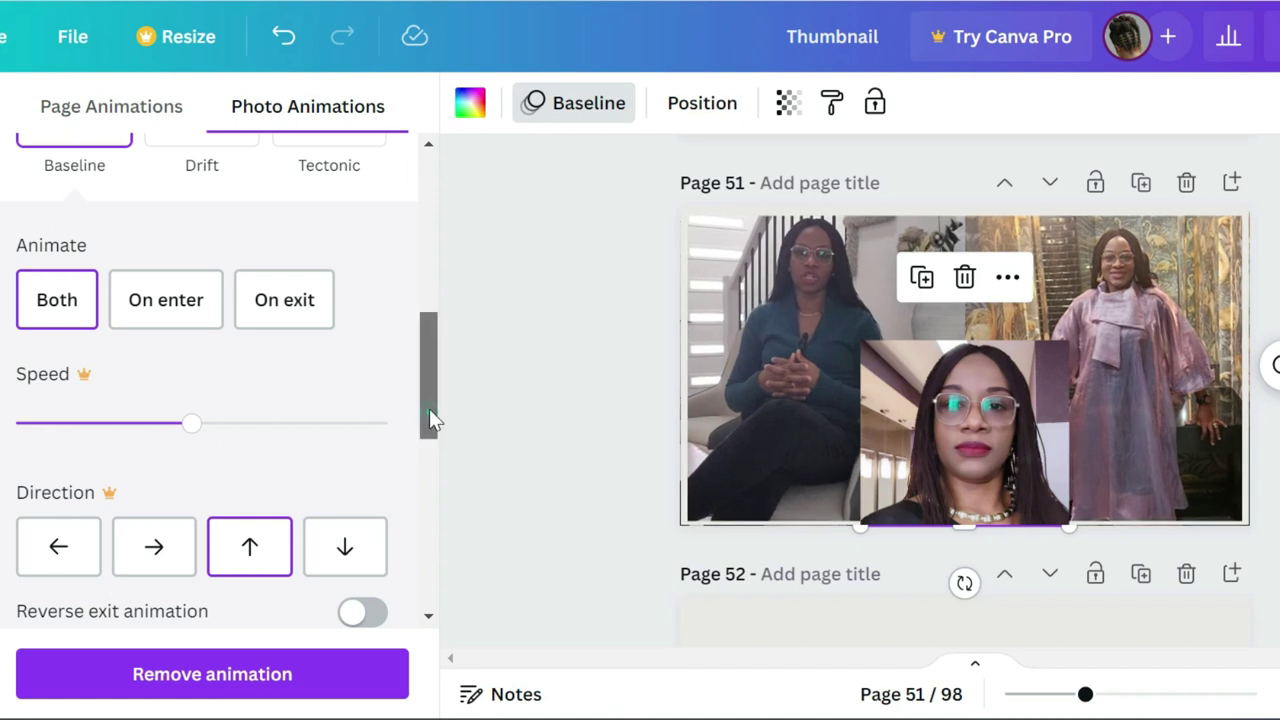
pyautogui.moveTo(429, 412); pyautogui.dragTo(430, 358)
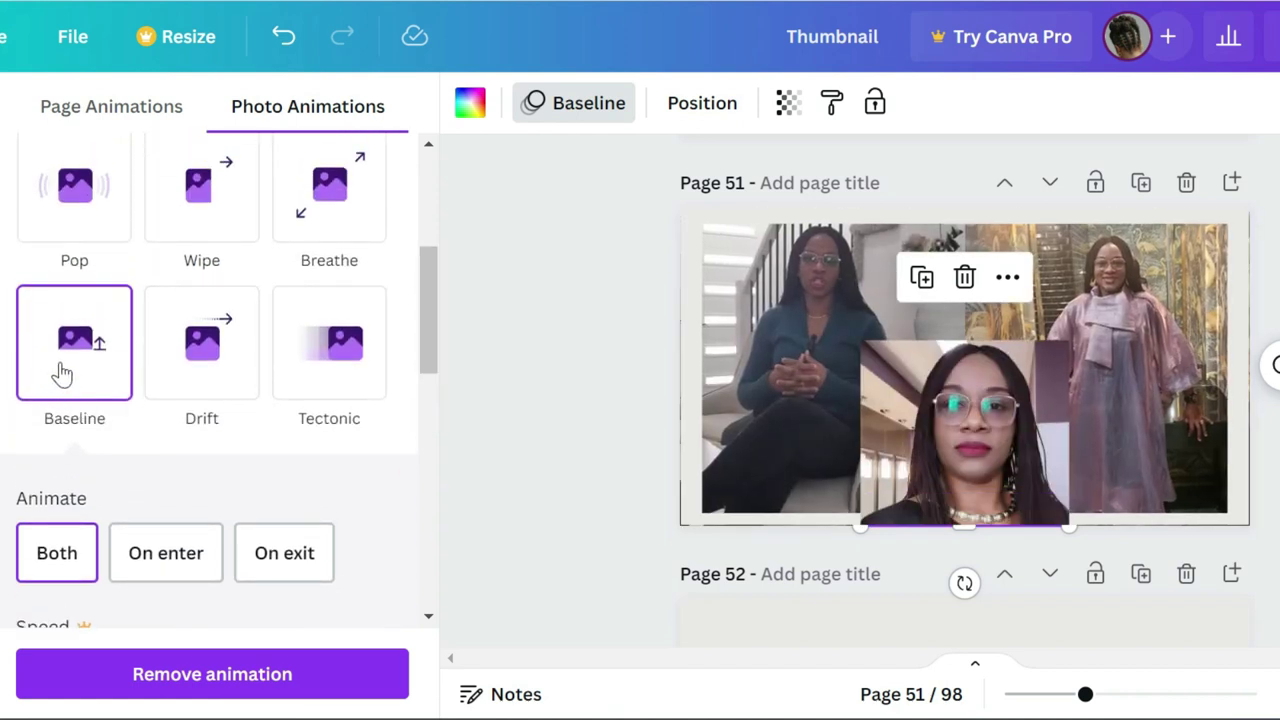
pyautogui.press('Escape')
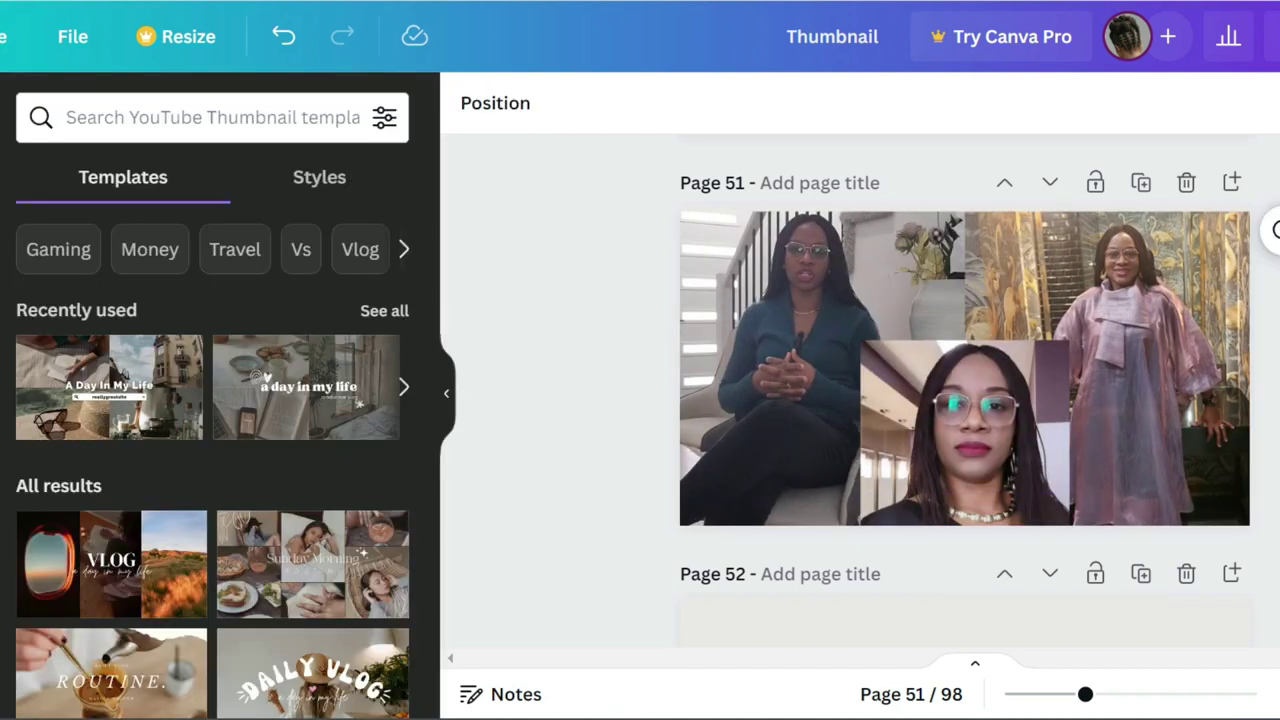
pyautogui.hotkey('ctrl', 'z')
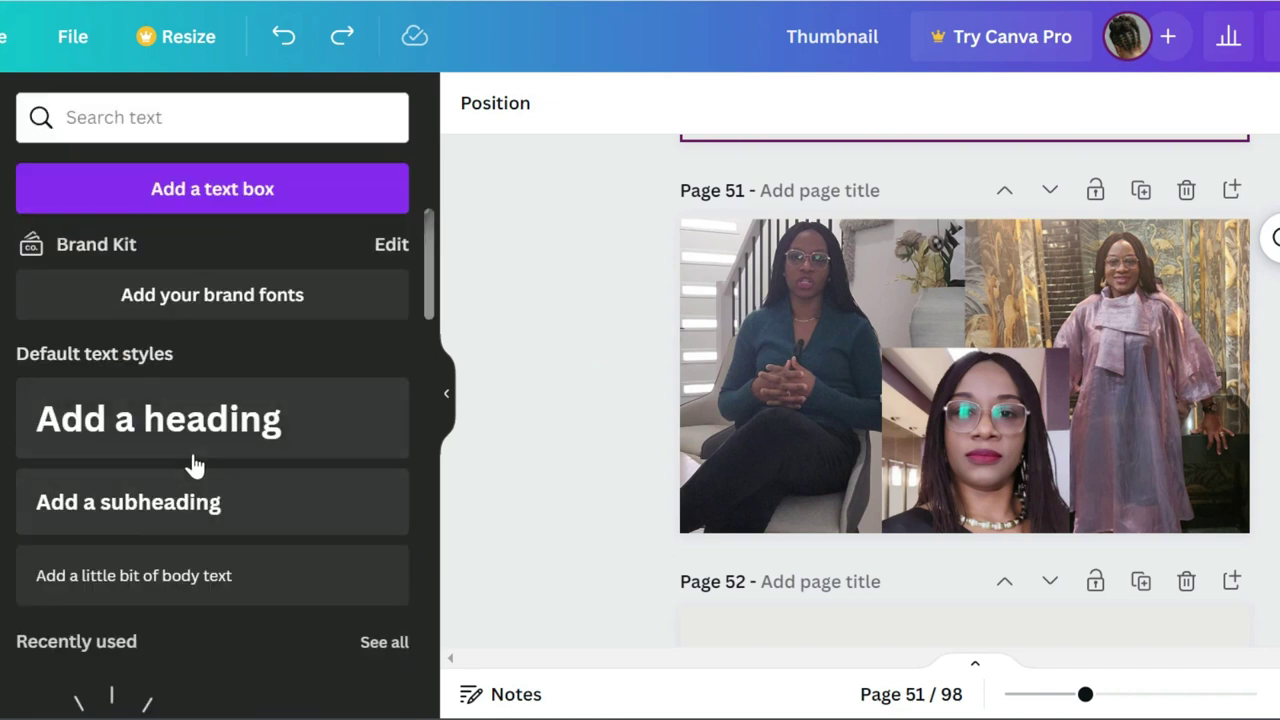
# Add a subheading text box and place it just above the centre portrait.
pyautogui.click(175, 510)
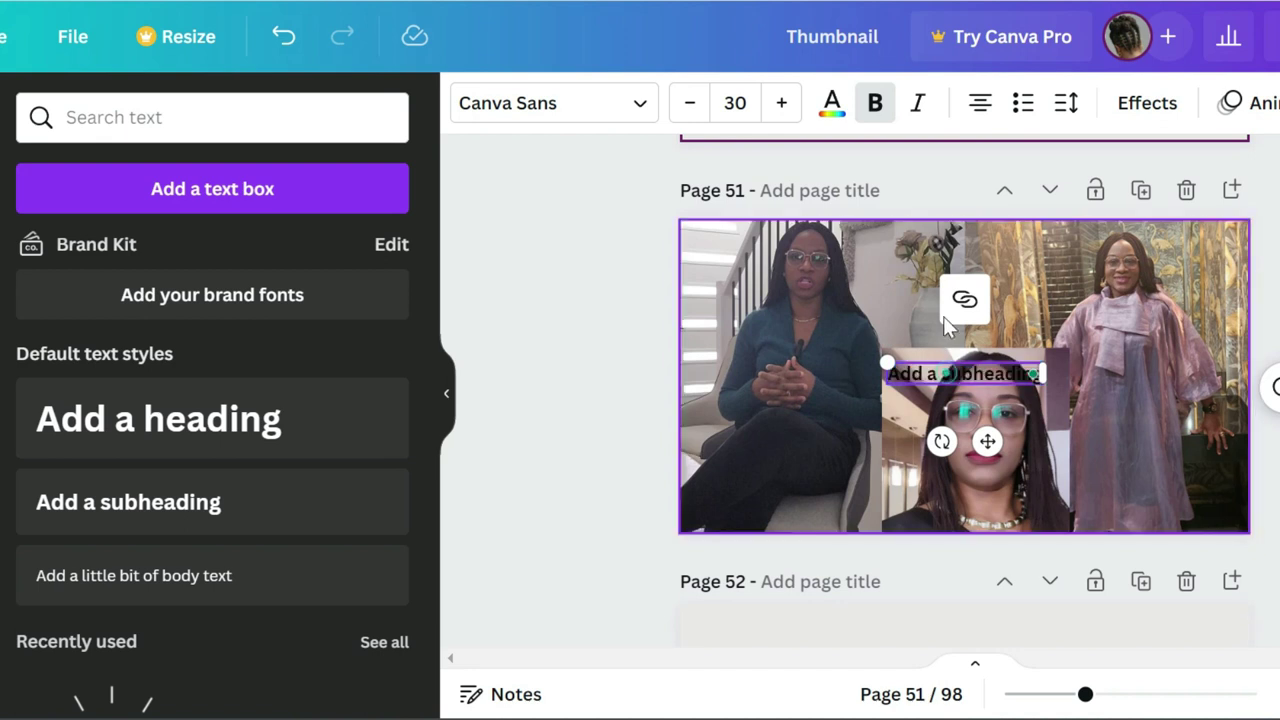
pyautogui.click(910, 335)
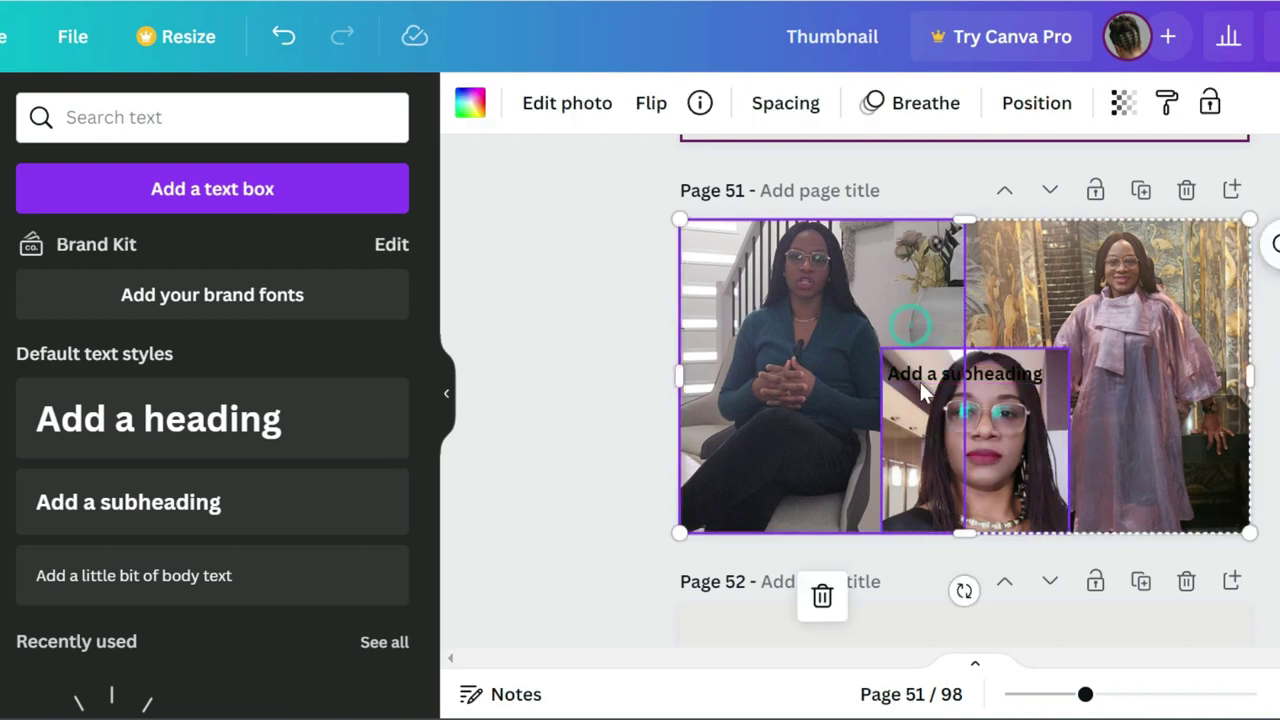
pyautogui.moveTo(925, 378); pyautogui.dragTo(917, 313)
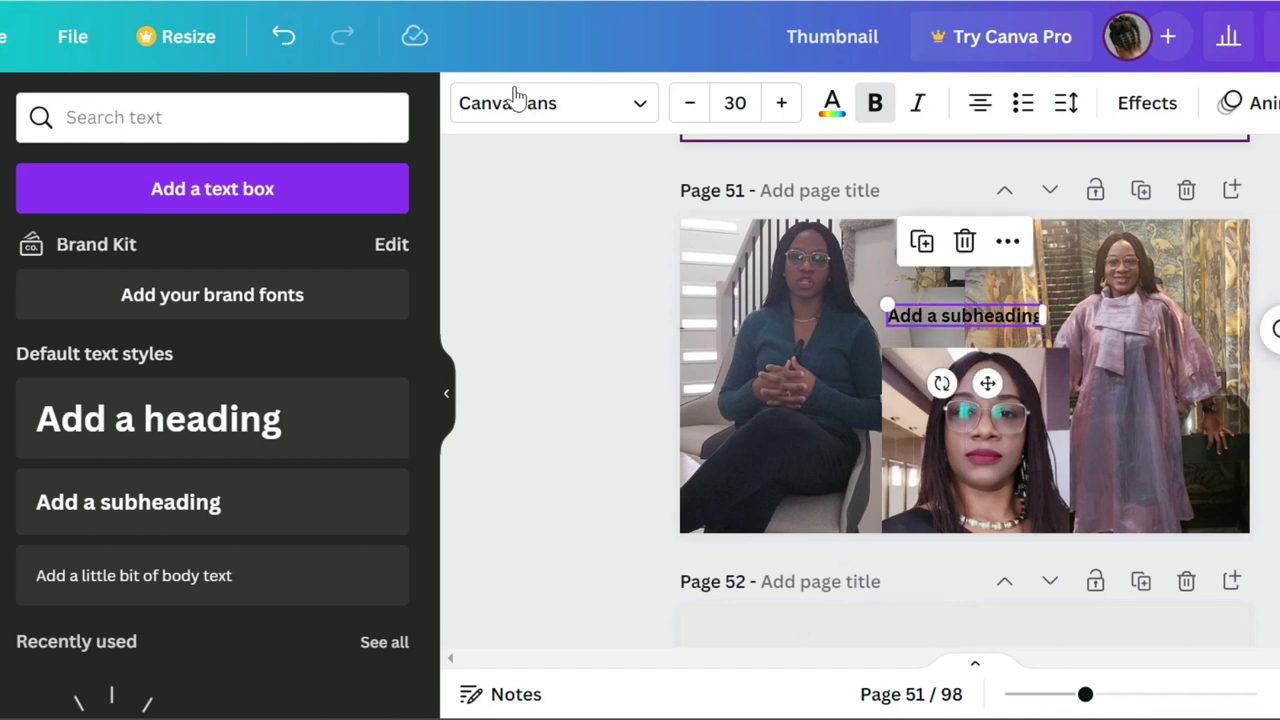
# Set the subheading's font to Brilliant Signature 1 and enlarge its text to about size 68.
pyautogui.click(641, 101)
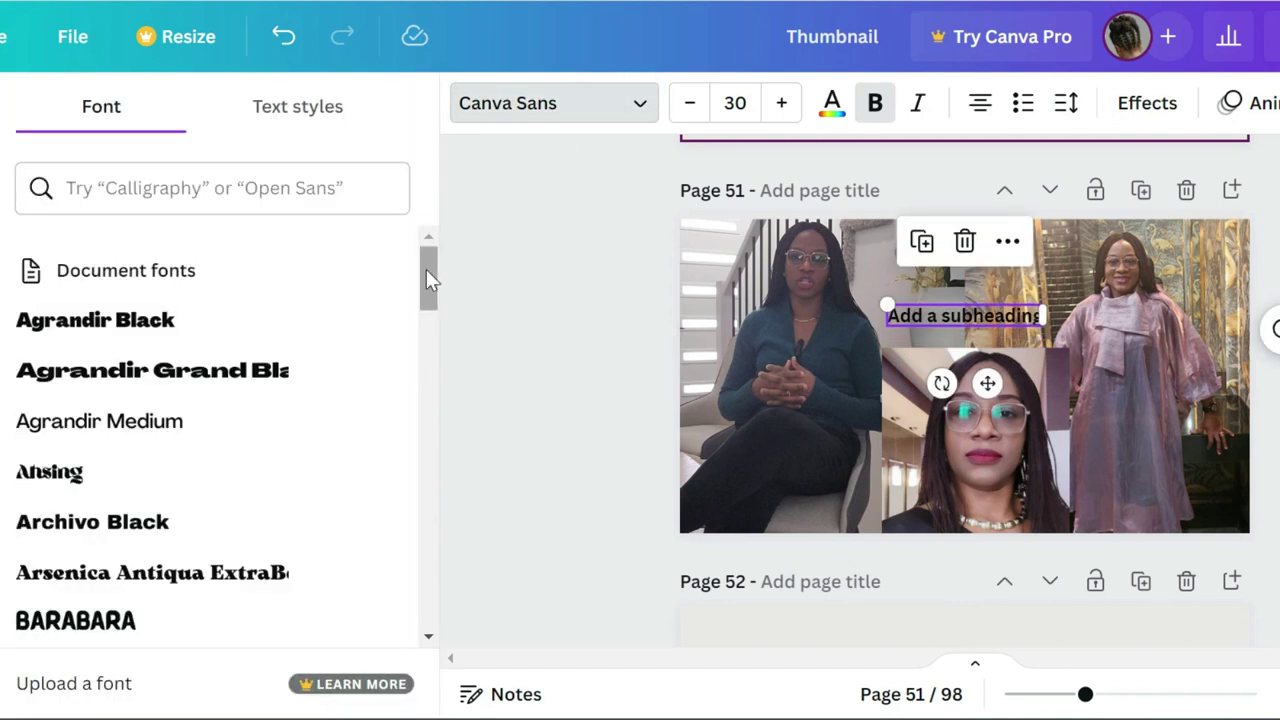
pyautogui.moveTo(426, 271); pyautogui.dragTo(194, 337)
pyautogui.click(105, 322)
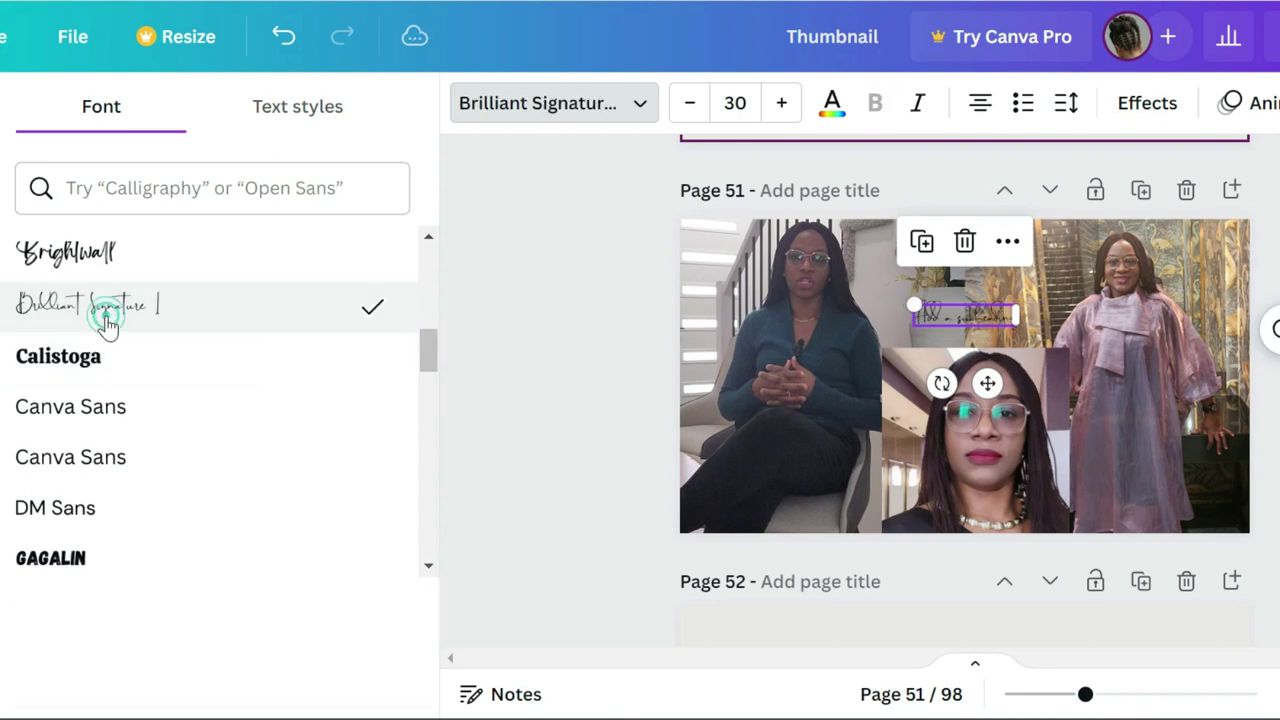
pyautogui.moveTo(910, 304); pyautogui.dragTo(816, 300)
# Replace the subheading's placeholder text with "Flookiesden".
pyautogui.write('Floui')
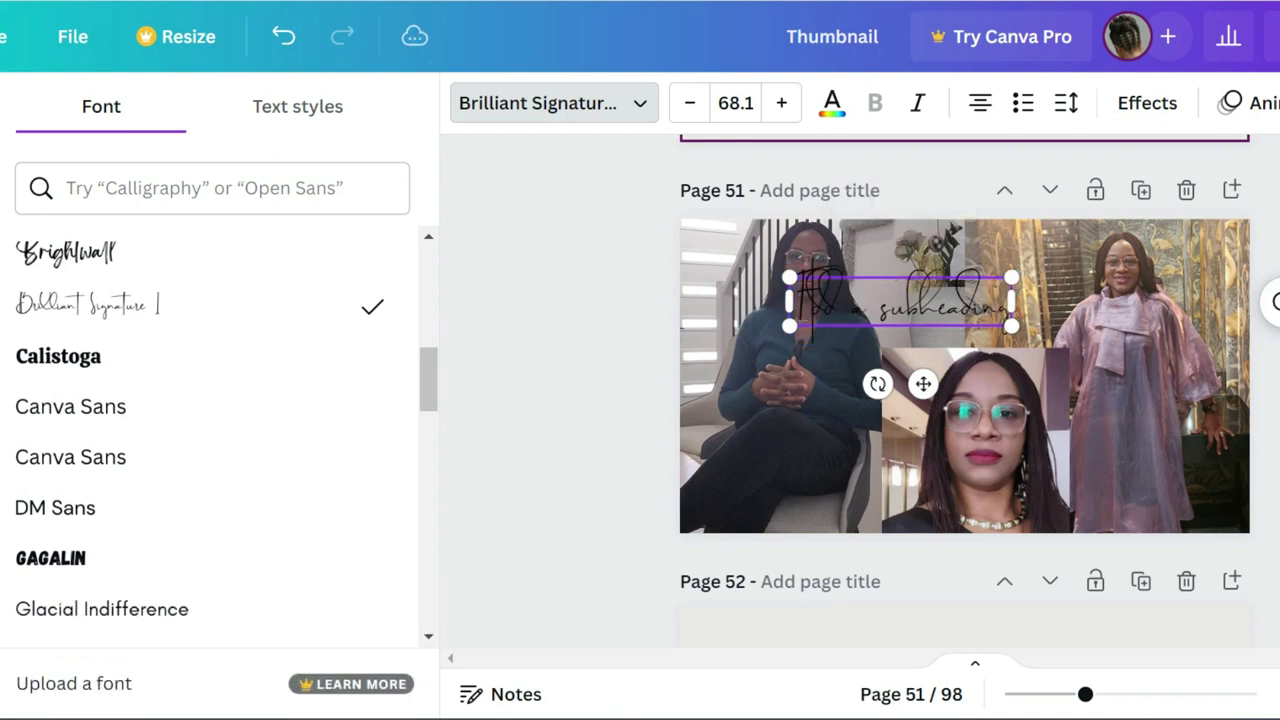
pyautogui.write('esde')
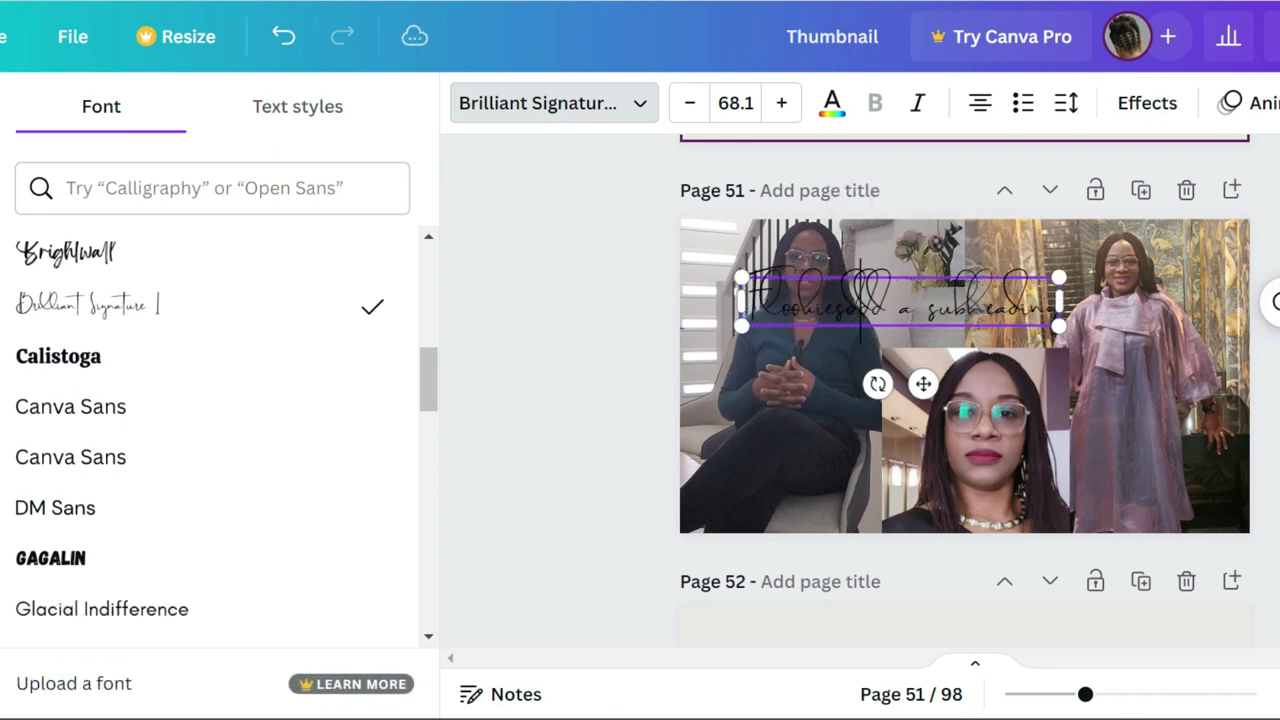
pyautogui.press('Delete')
pyautogui.press('Delete')
pyautogui.press('Delete')
pyautogui.press('Delete')
pyautogui.press('Delete')
pyautogui.press('Delete')
pyautogui.press('Delete')
pyautogui.press('Delete')
pyautogui.press('Delete')
pyautogui.press('Delete')
pyautogui.press('Delete')
pyautogui.press('Delete')
pyautogui.press('Delete')
pyautogui.press('Delete')
pyautogui.press('Delete')
pyautogui.press('Delete')
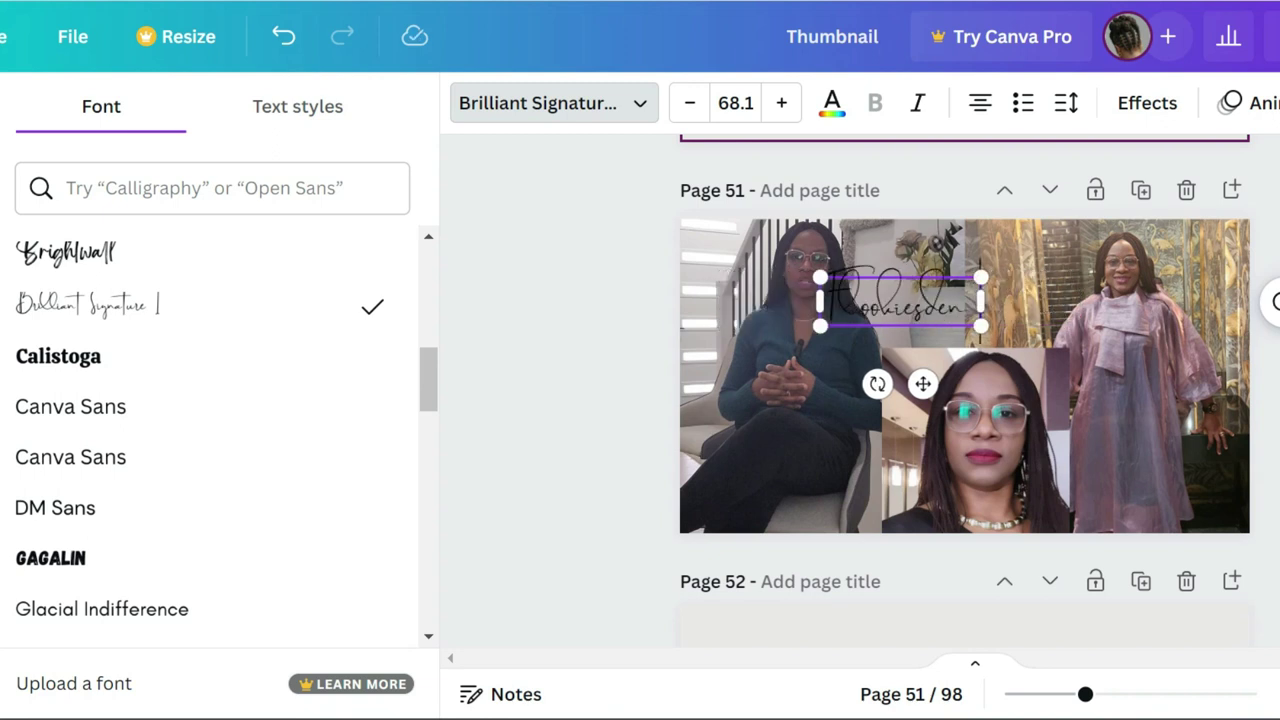
# Recolour the "Flookiesden" text white and increase its font size to 94.8.
pyautogui.click(831, 108)
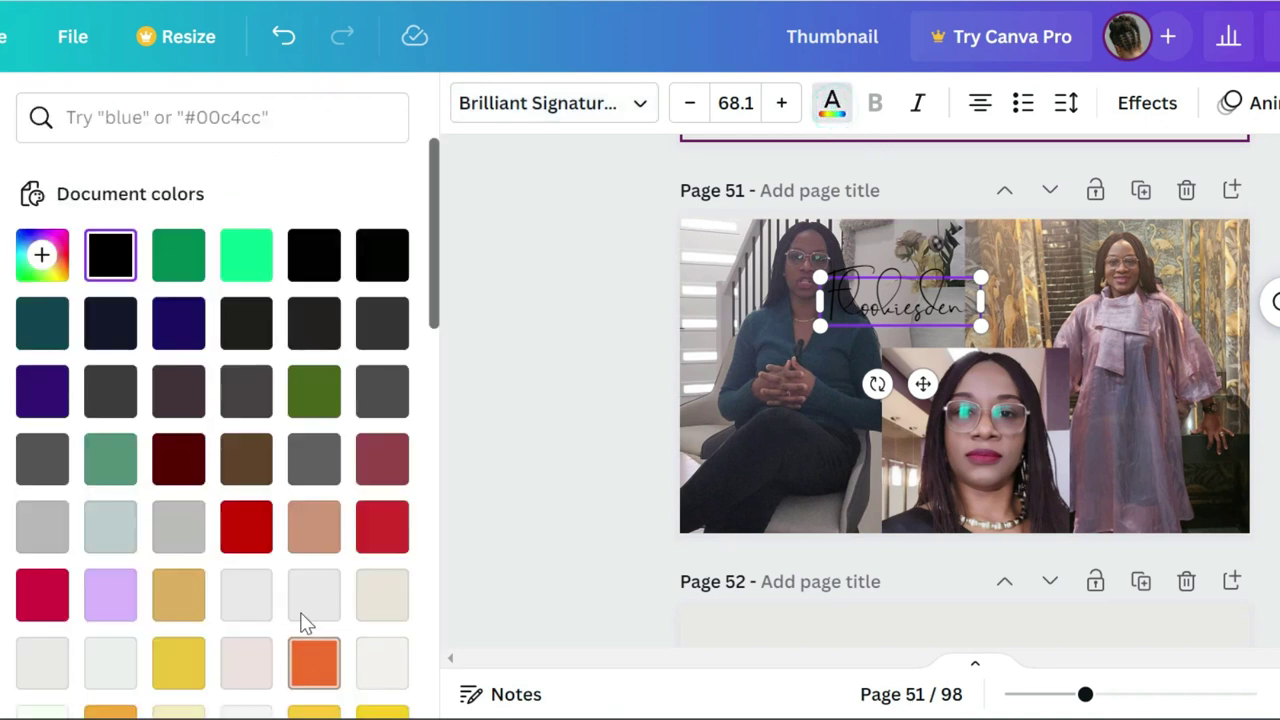
pyautogui.scroll(-5, 306, 620)
pyautogui.click(42, 425)
pyautogui.click(782, 104)
pyautogui.click(782, 104)
pyautogui.click(782, 104)
pyautogui.click(782, 104)
pyautogui.click(782, 104)
pyautogui.click(782, 104)
pyautogui.click(782, 104)
pyautogui.click(782, 104)
pyautogui.click(782, 104)
pyautogui.click(782, 104)
pyautogui.click(782, 104)
pyautogui.click(782, 104)
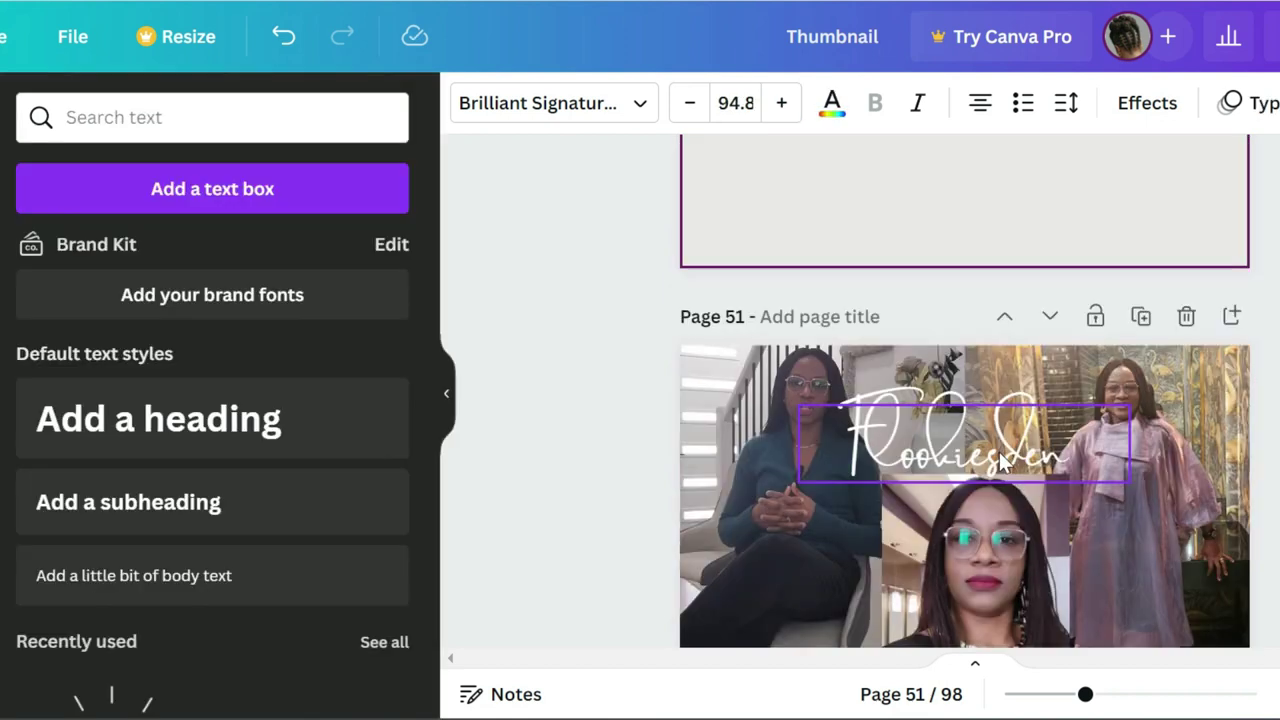
# Change the title text to "Flookies Den" and enlarge it to size 109 across the upper middle of the collage.
pyautogui.moveTo(1082, 455); pyautogui.dragTo(1114, 471)
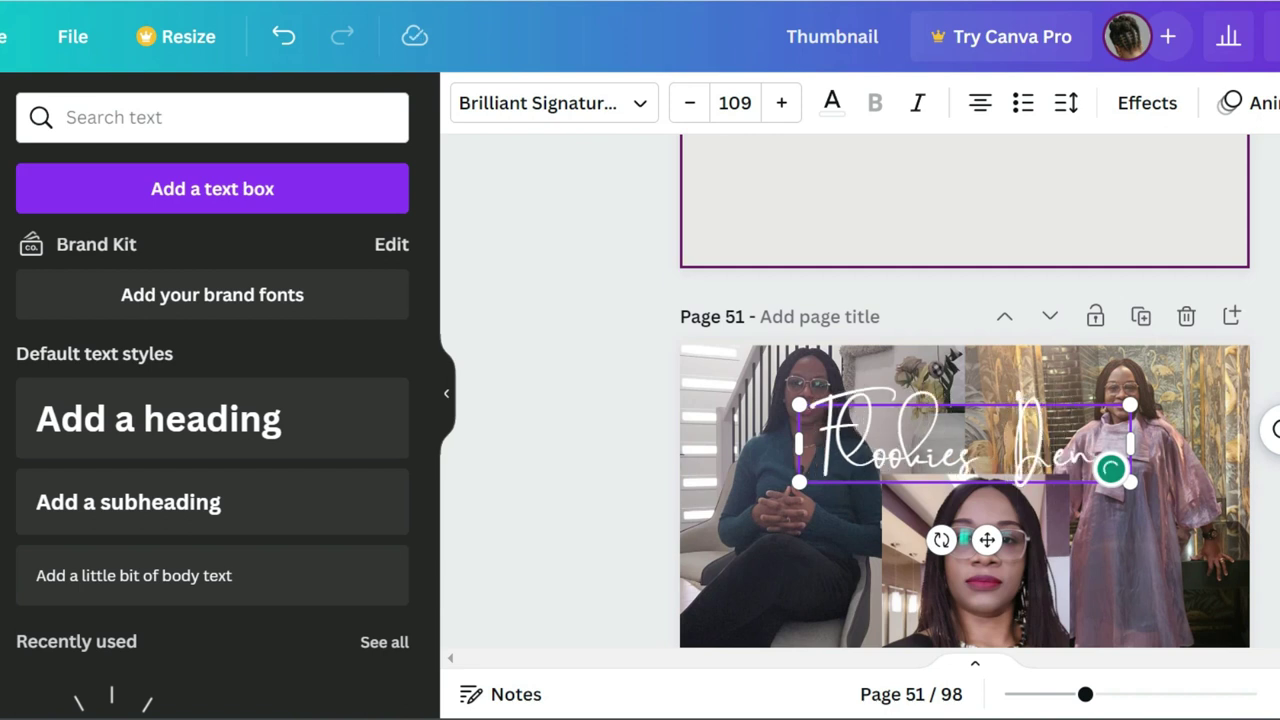
pyautogui.press('Escape')
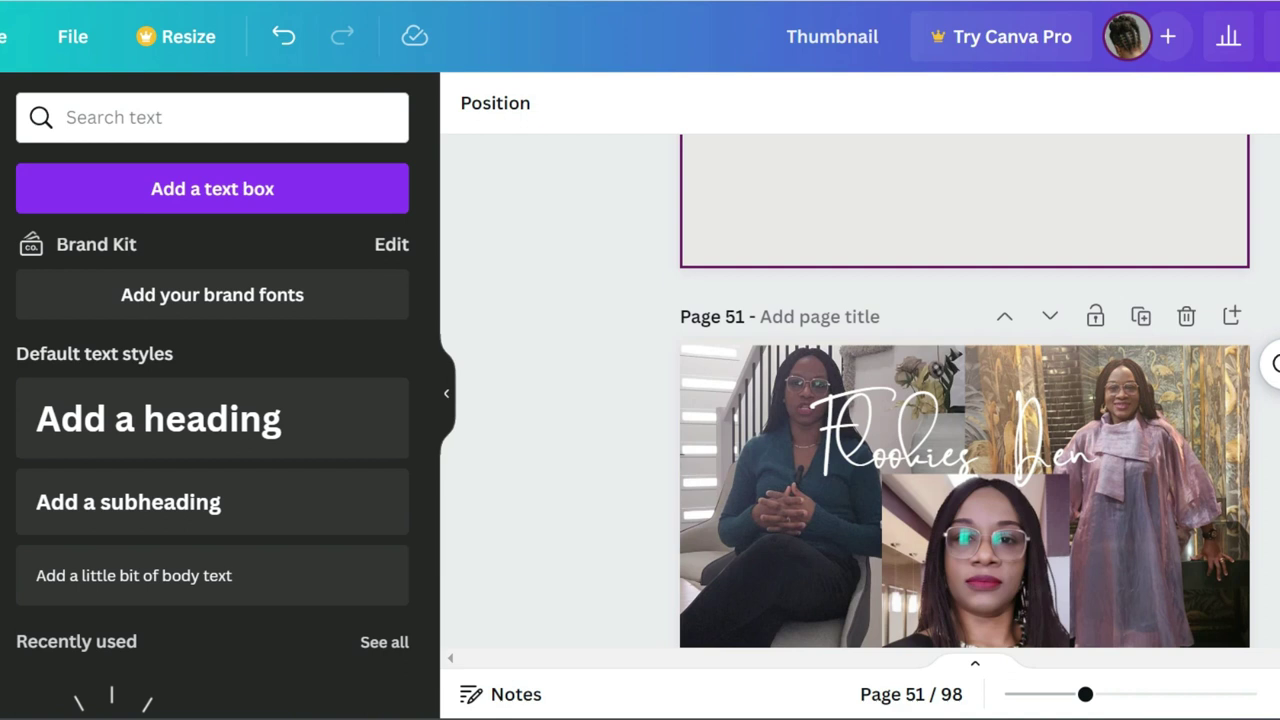
pyautogui.hotkey('ctrl', 'z')
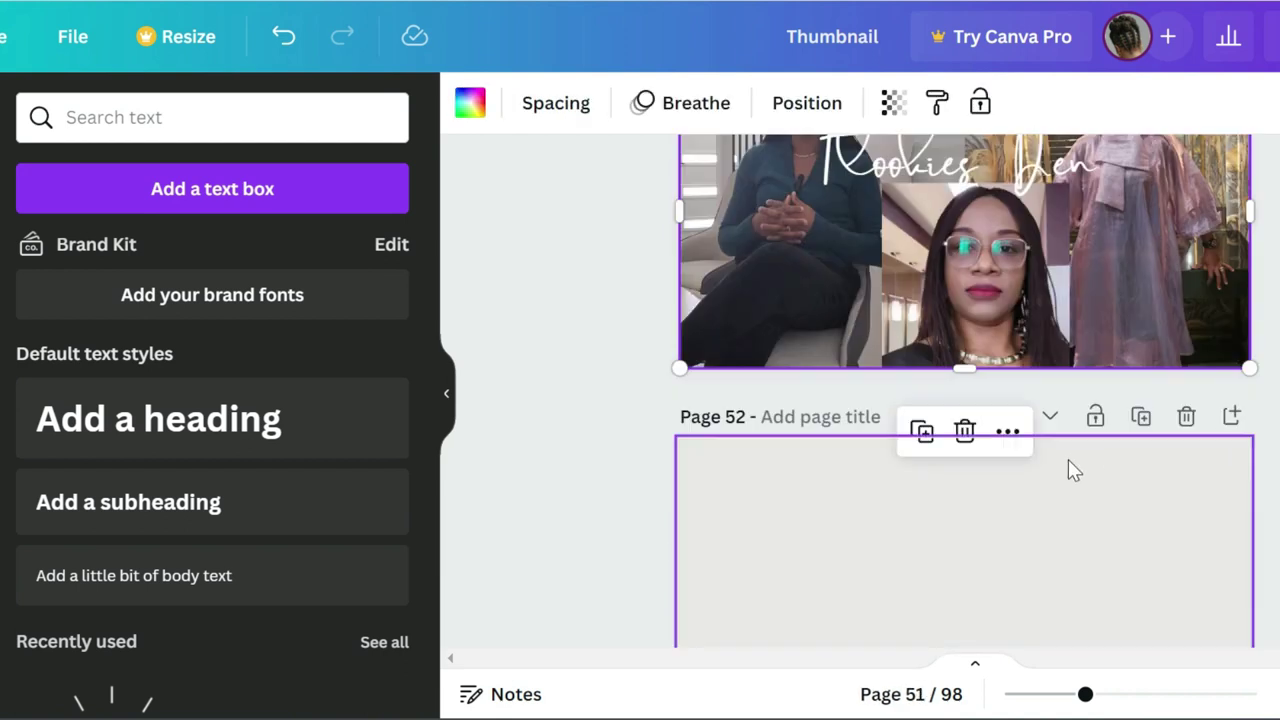
# Search the elements for "PHONE FRAME" and add the first phone frame to the blank page 52.
pyautogui.click(1020, 506)
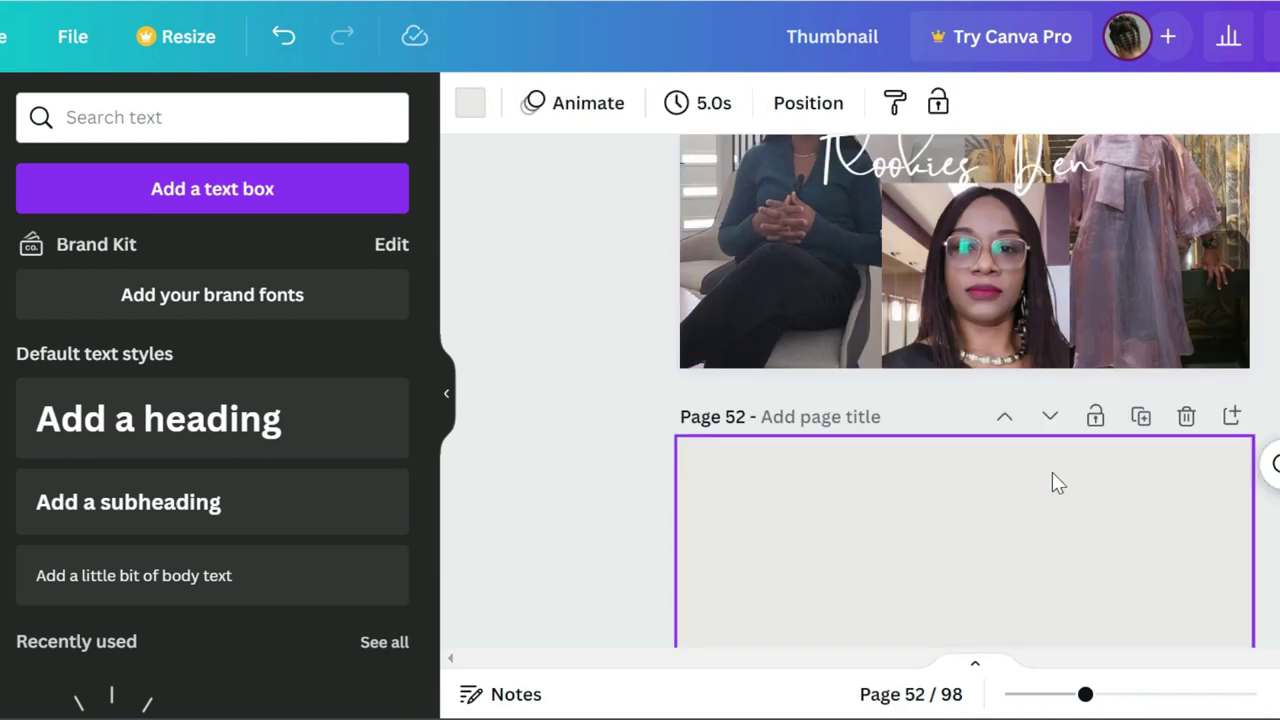
pyautogui.scroll(-3, 1052, 472)
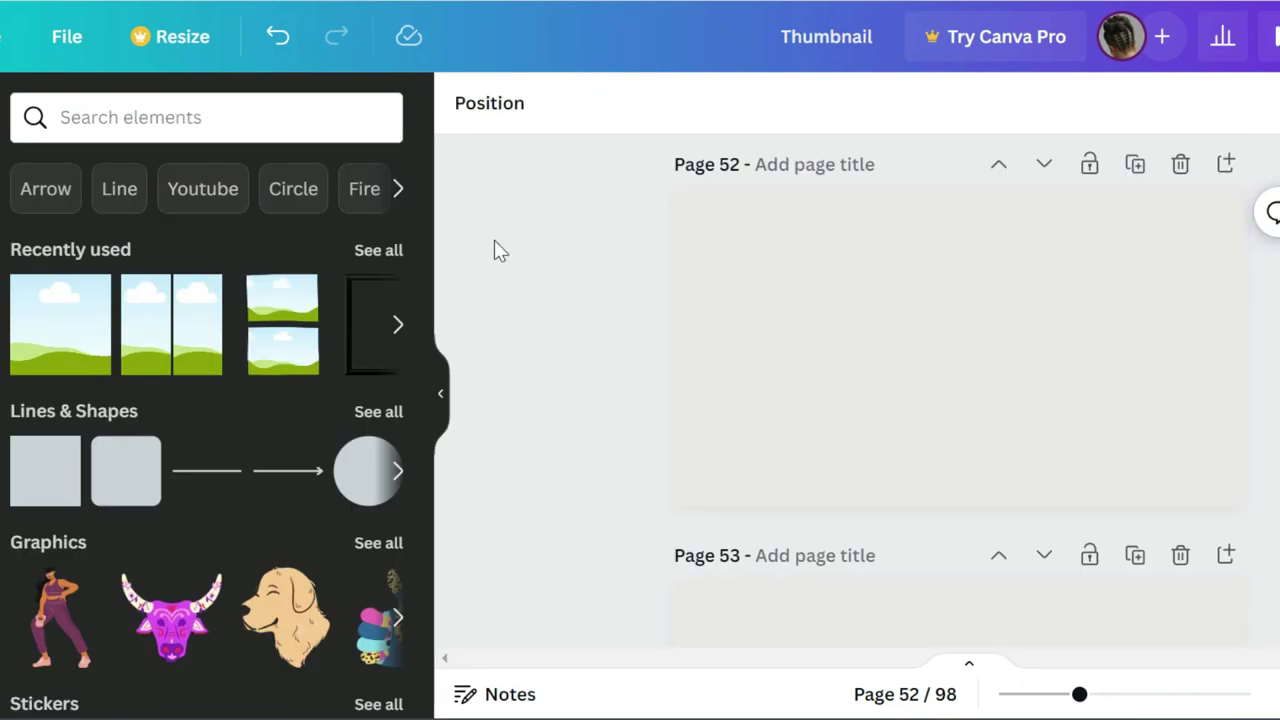
pyautogui.click(91, 108)
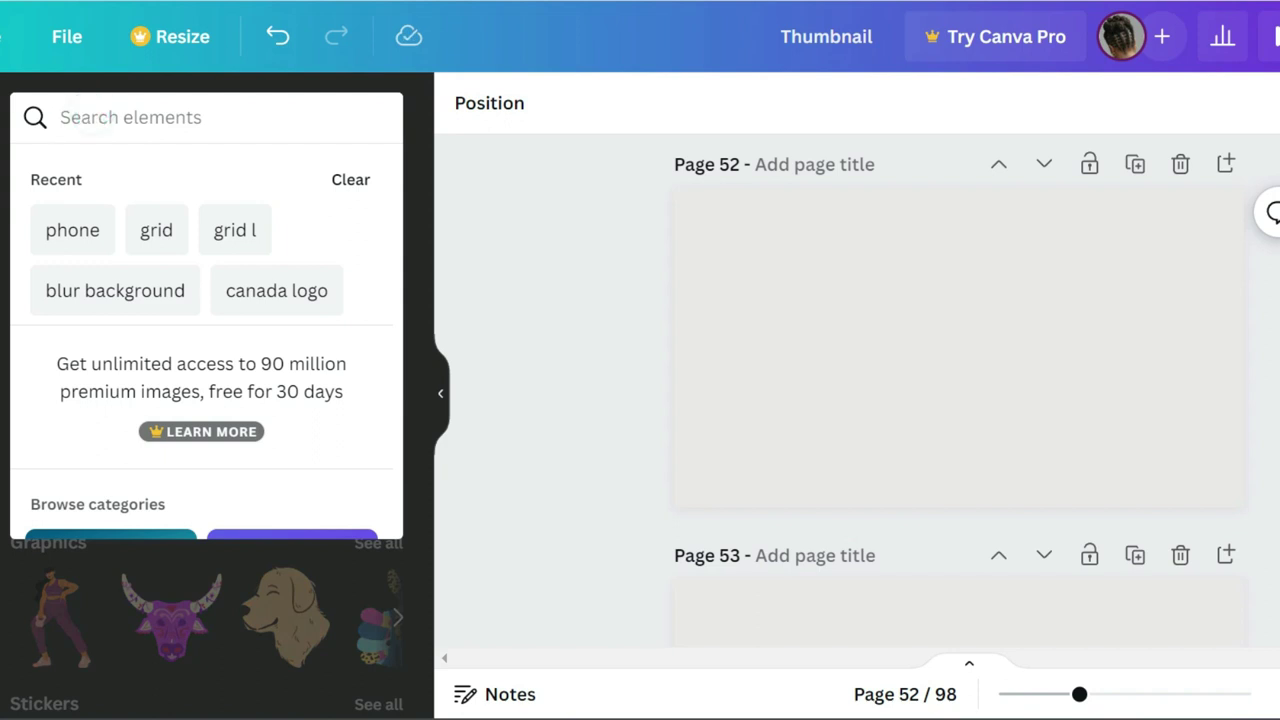
pyautogui.write('phone')
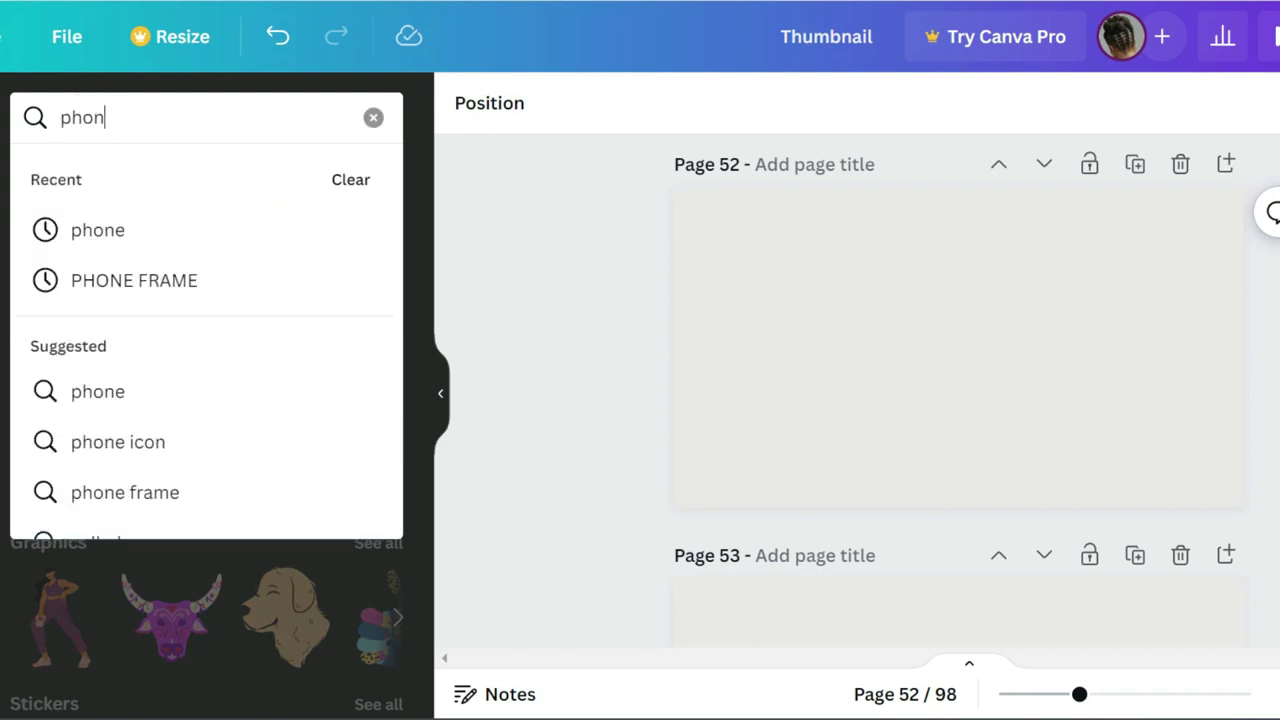
pyautogui.click(114, 280)
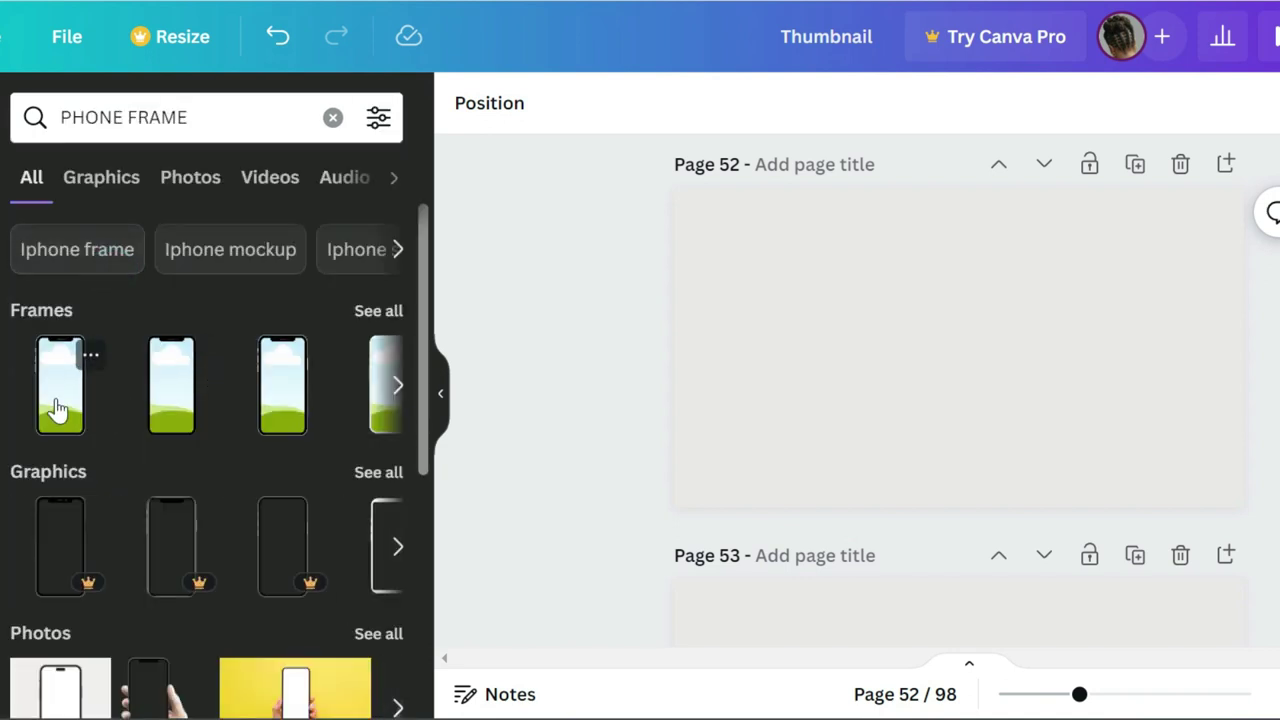
pyautogui.click(57, 408)
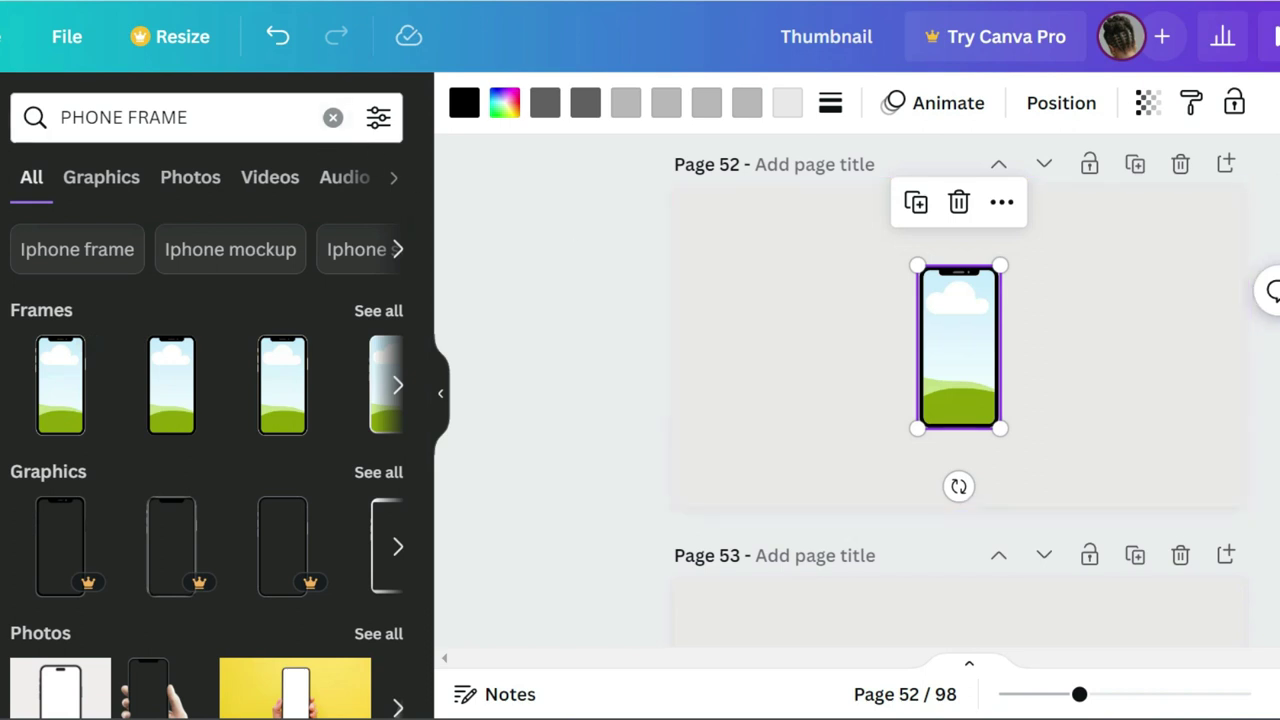
# Search the elements for "ipad frame" and add the black-bordered portrait tablet frame to page 52.
pyautogui.click(122, 117)
pyautogui.press('BackSpace')
pyautogui.press('BackSpace')
pyautogui.press('BackSpace')
pyautogui.press('BackSpace')
pyautogui.press('BackSpace')
pyautogui.press('BackSpace')
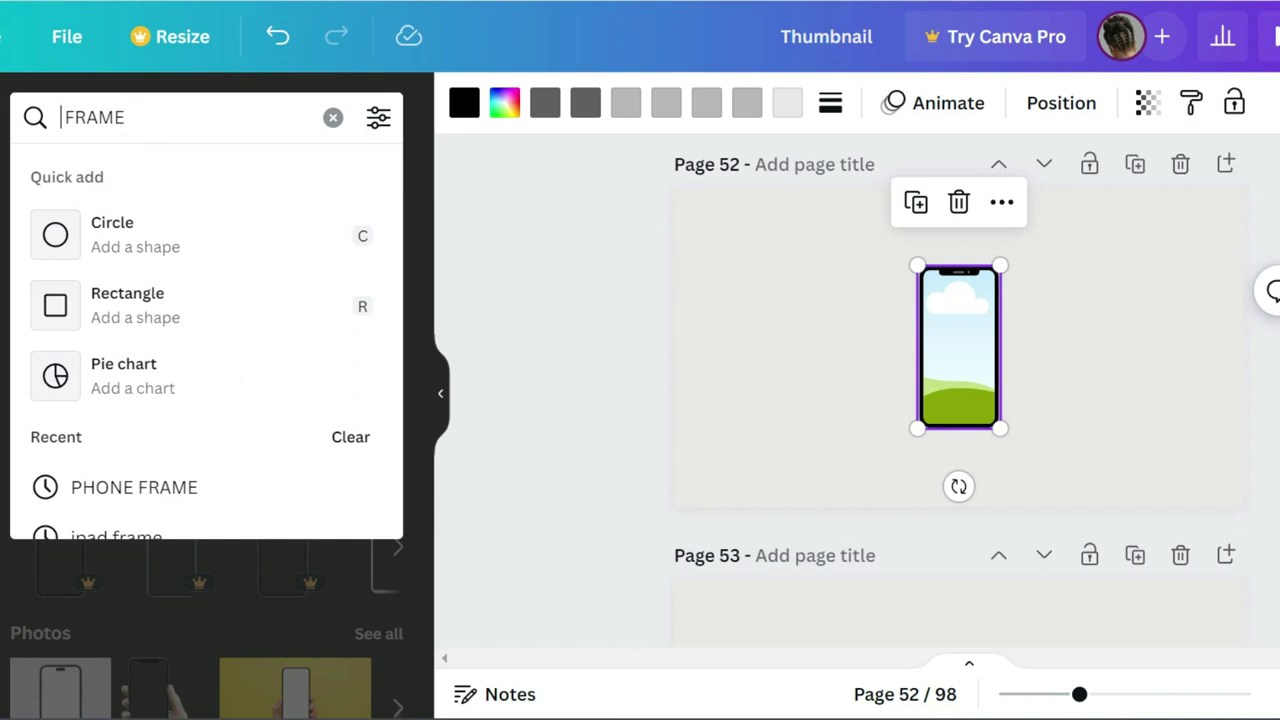
pyautogui.write('i ')
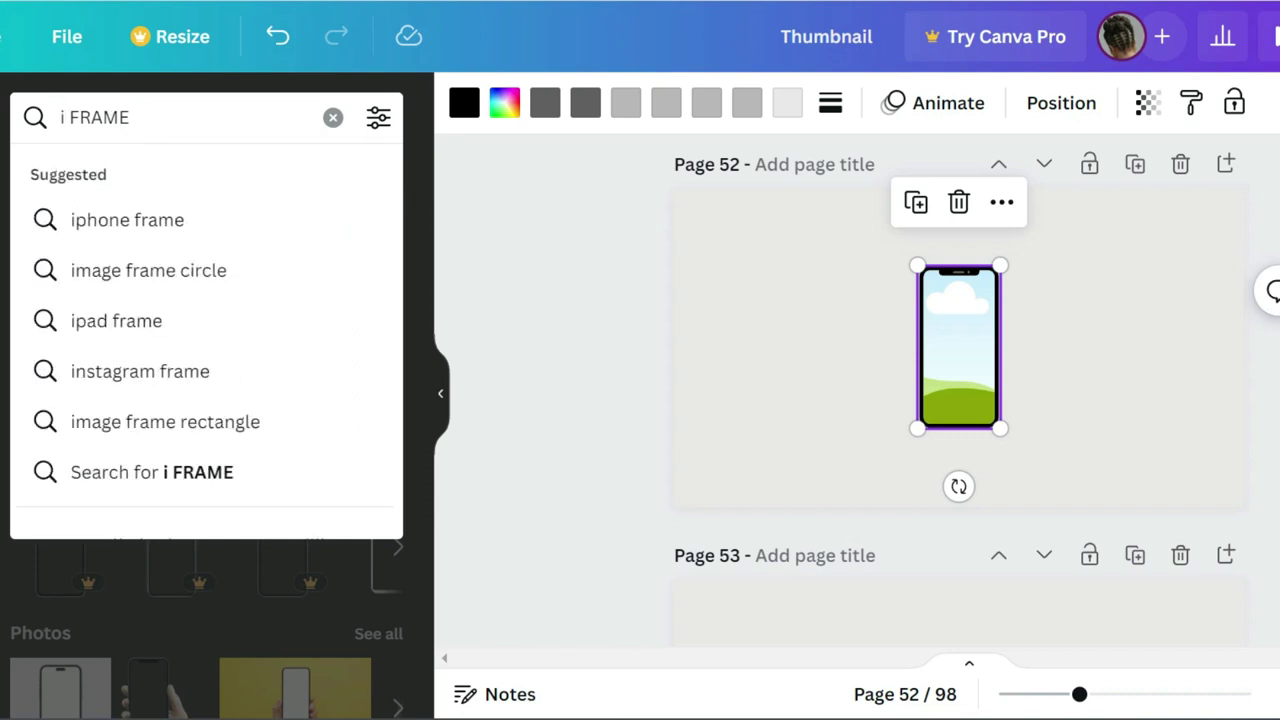
pyautogui.write('pad frame')
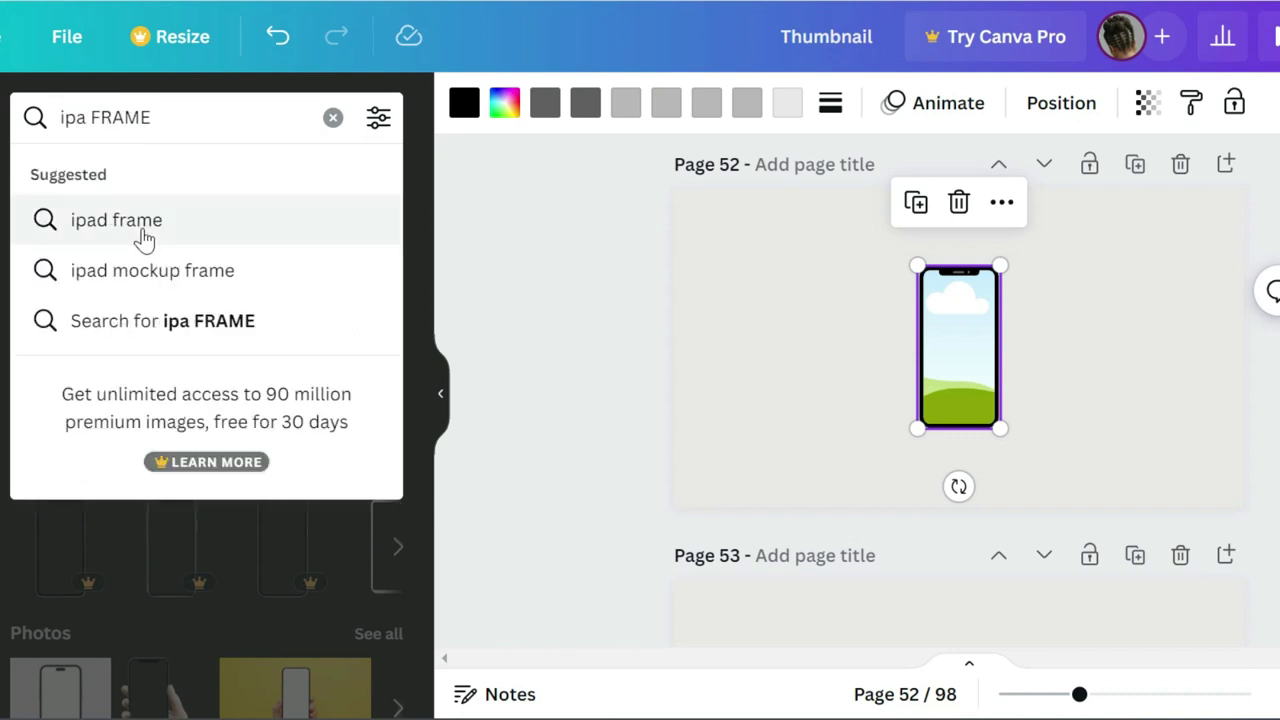
pyautogui.click(145, 224)
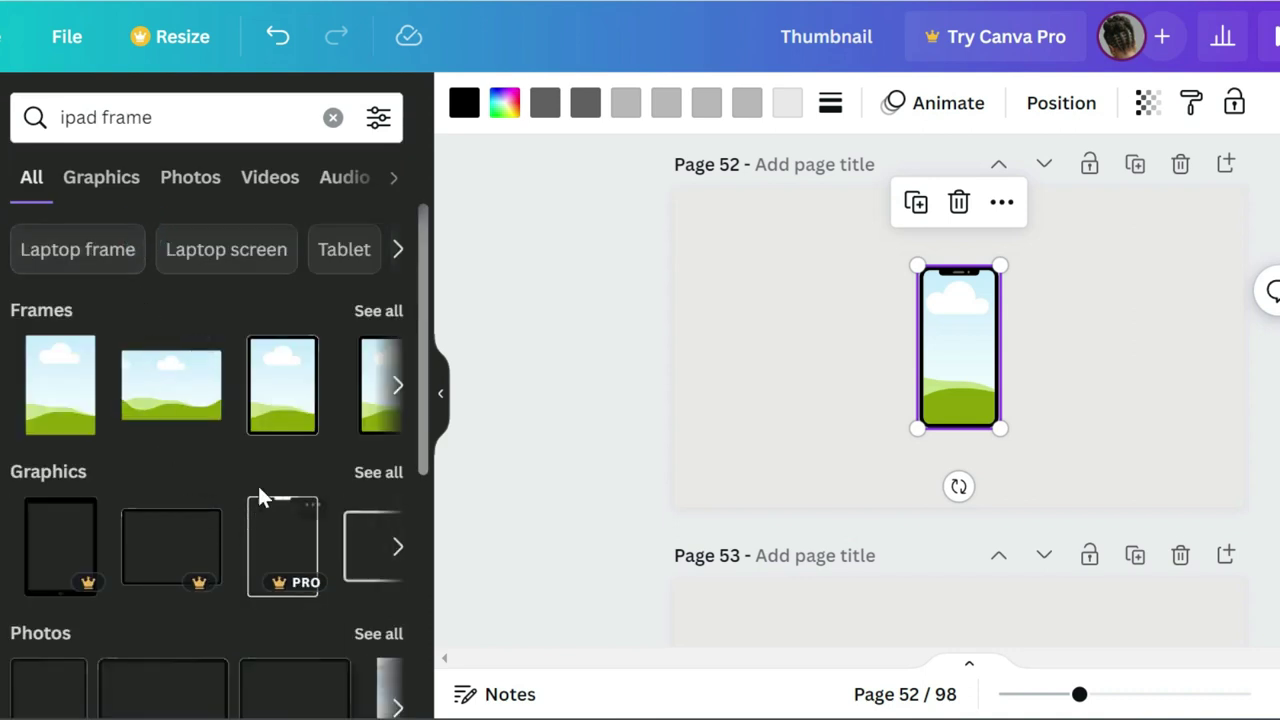
pyautogui.click(278, 415)
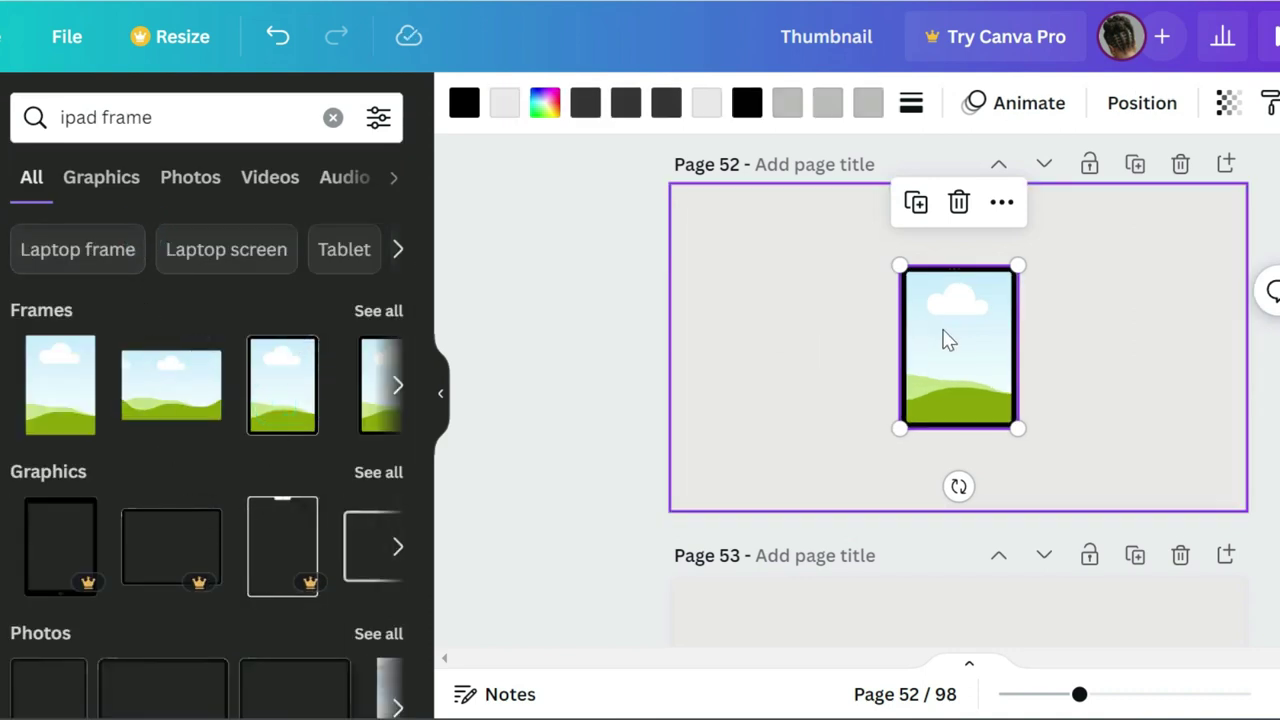
# Arrange the frames on page 52 with the phone near the upper-right corner and the tablet lower, just to its left.
pyautogui.moveTo(951, 340); pyautogui.dragTo(792, 365)
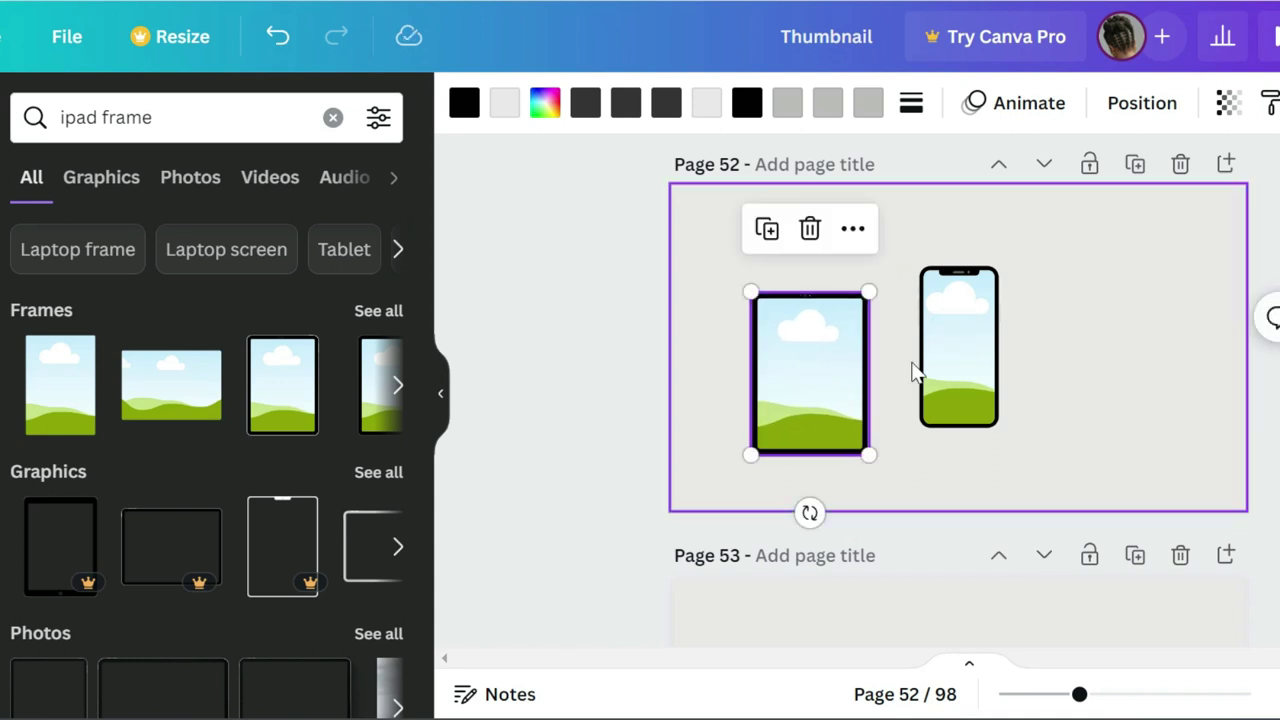
pyautogui.click(963, 357)
pyautogui.moveTo(963, 357); pyautogui.dragTo(1171, 305)
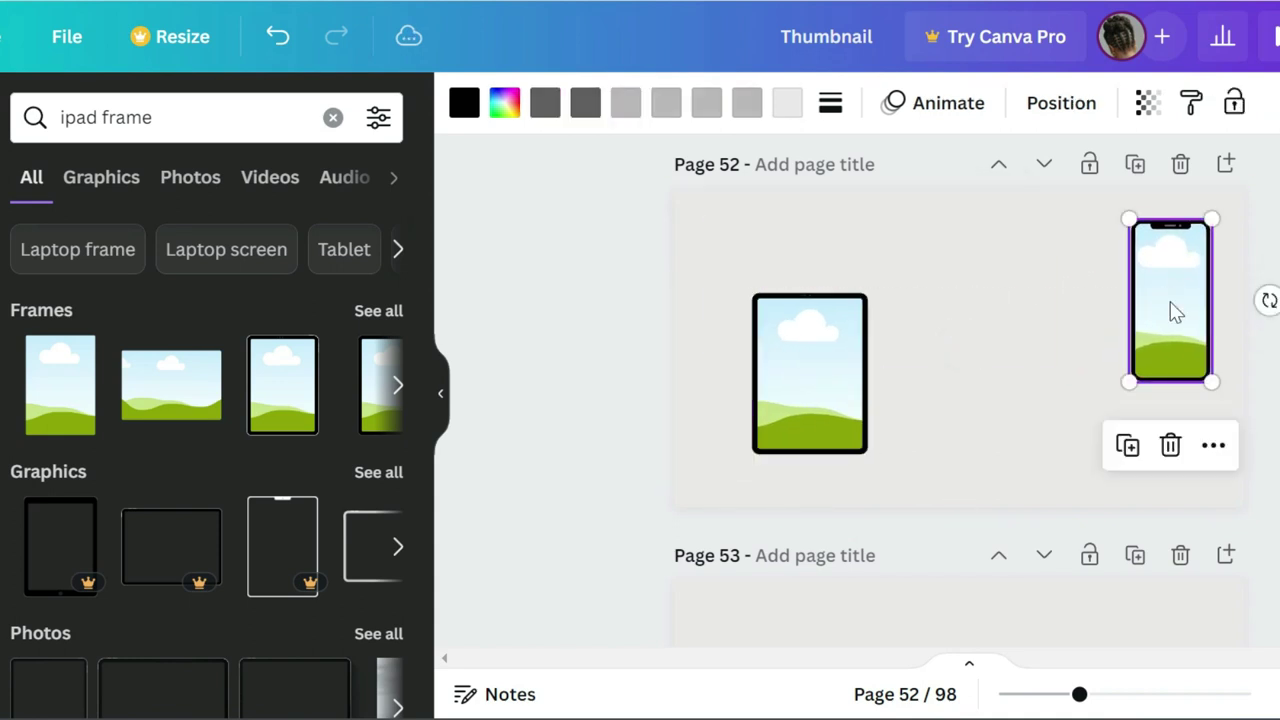
pyautogui.moveTo(796, 358); pyautogui.dragTo(1021, 377)
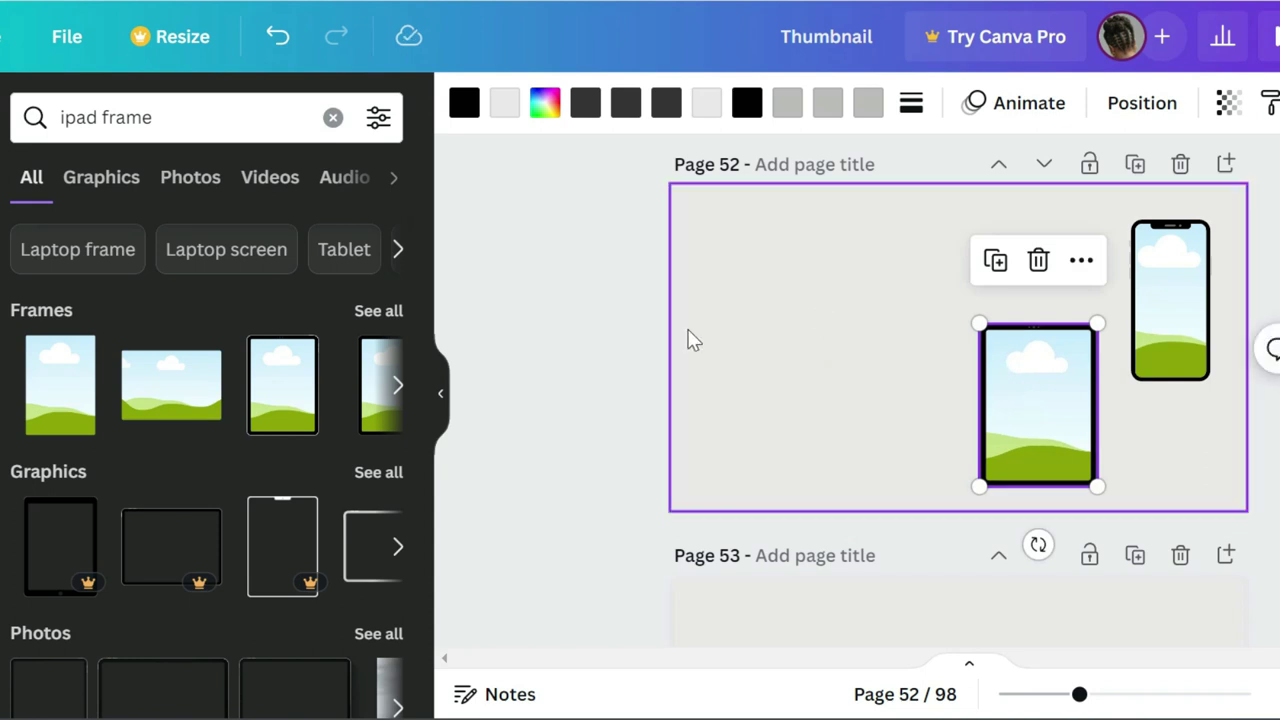
# Add a heading to page 52 that reads "lets stay connected".
pyautogui.press('t')
pyautogui.click(148, 420)
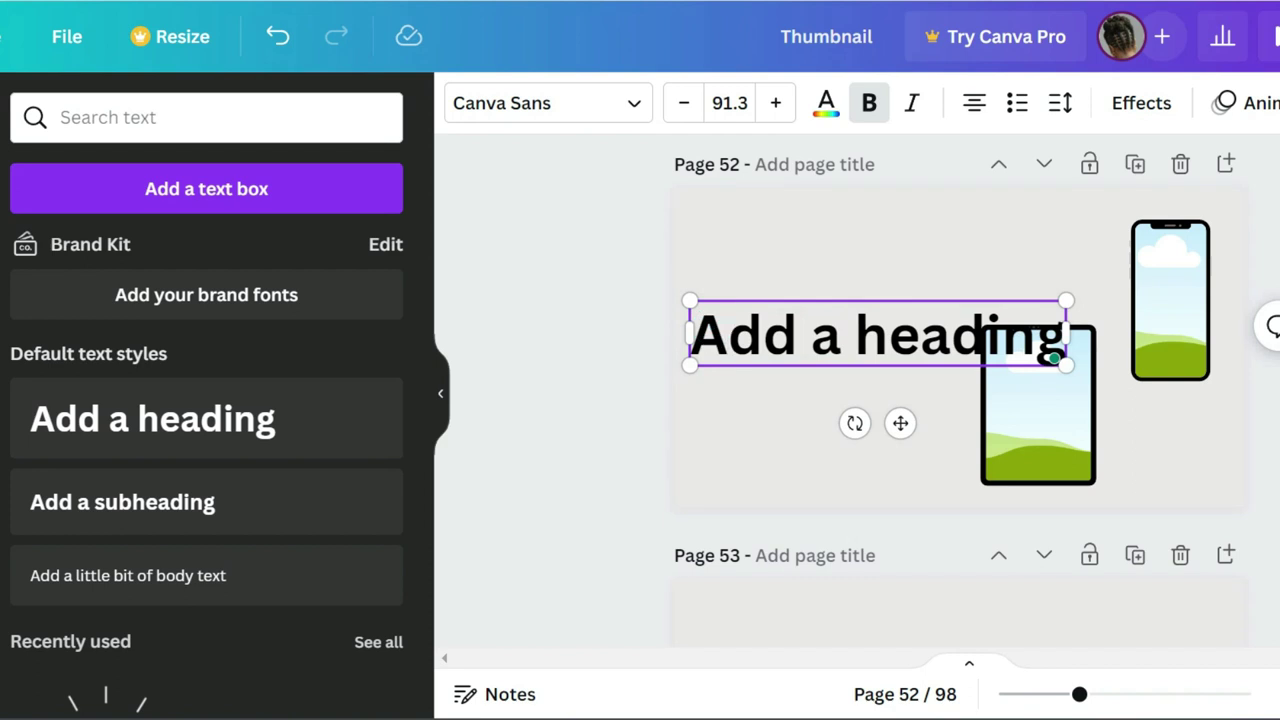
pyautogui.hotkey('ctrl', 'a')
pyautogui.write('lets stay connected')
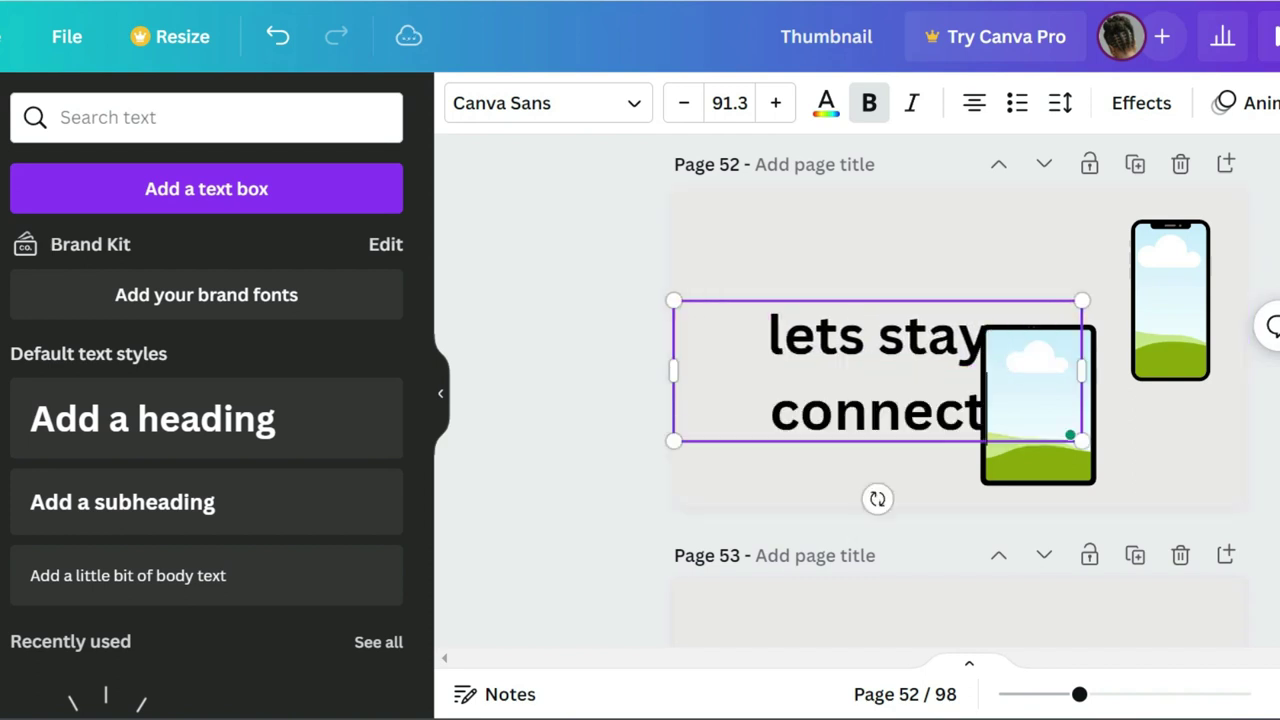
# Color the "lets stay connected" heading white and move it up to the top edge of page 52.
pyautogui.hotkey('ctrl', 'a')
pyautogui.click(826, 103)
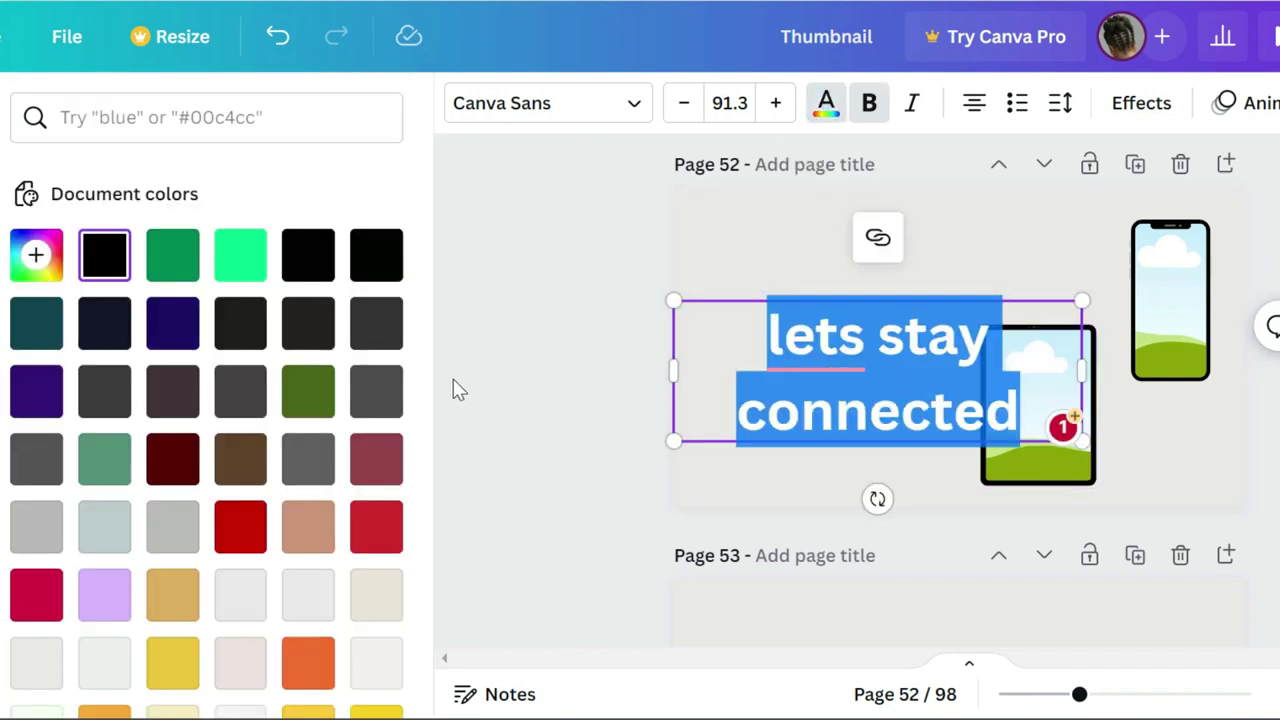
pyautogui.scroll(-5, 430, 448)
pyautogui.click(36, 505)
pyautogui.click(994, 248)
pyautogui.moveTo(806, 346); pyautogui.dragTo(811, 234)
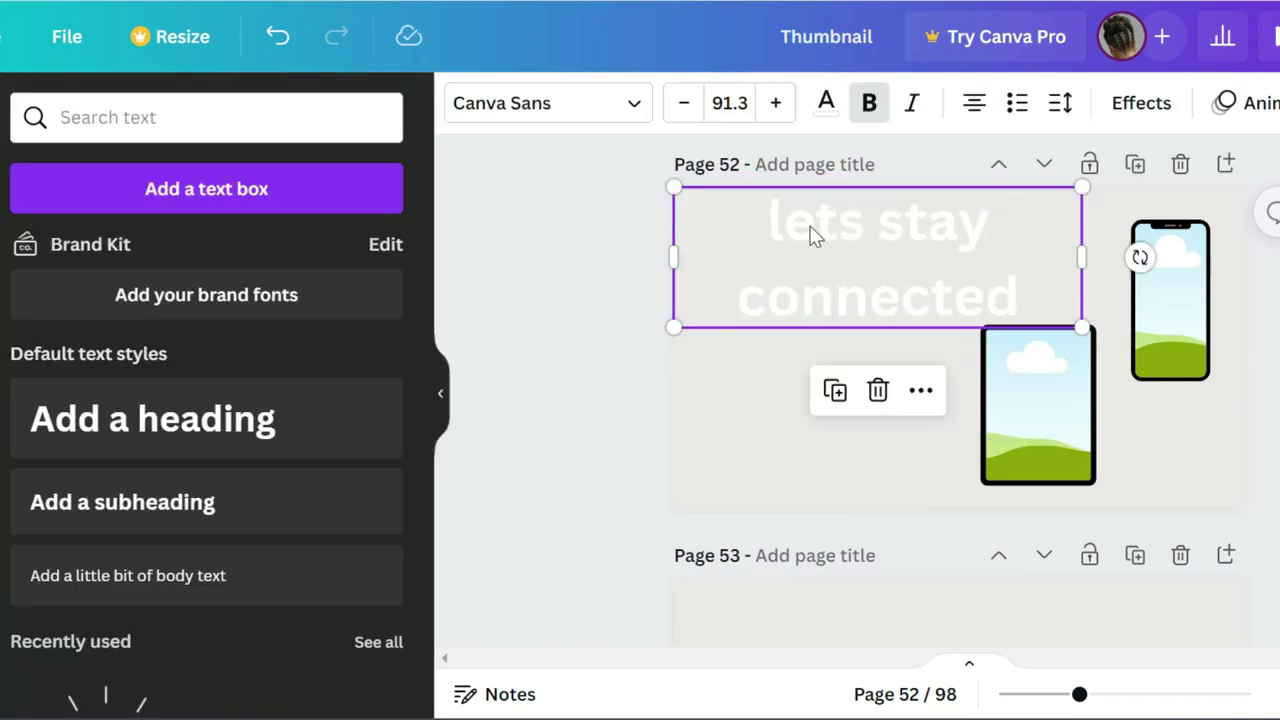
# Reword the heading as "let us stay connected!" and shift it slightly left and down, near the page's upper-left corner.
pyautogui.write('!')
pyautogui.click(814, 222)
pyautogui.click(808, 366)
pyautogui.click(758, 382)
pyautogui.moveTo(827, 278); pyautogui.dragTo(800, 289)
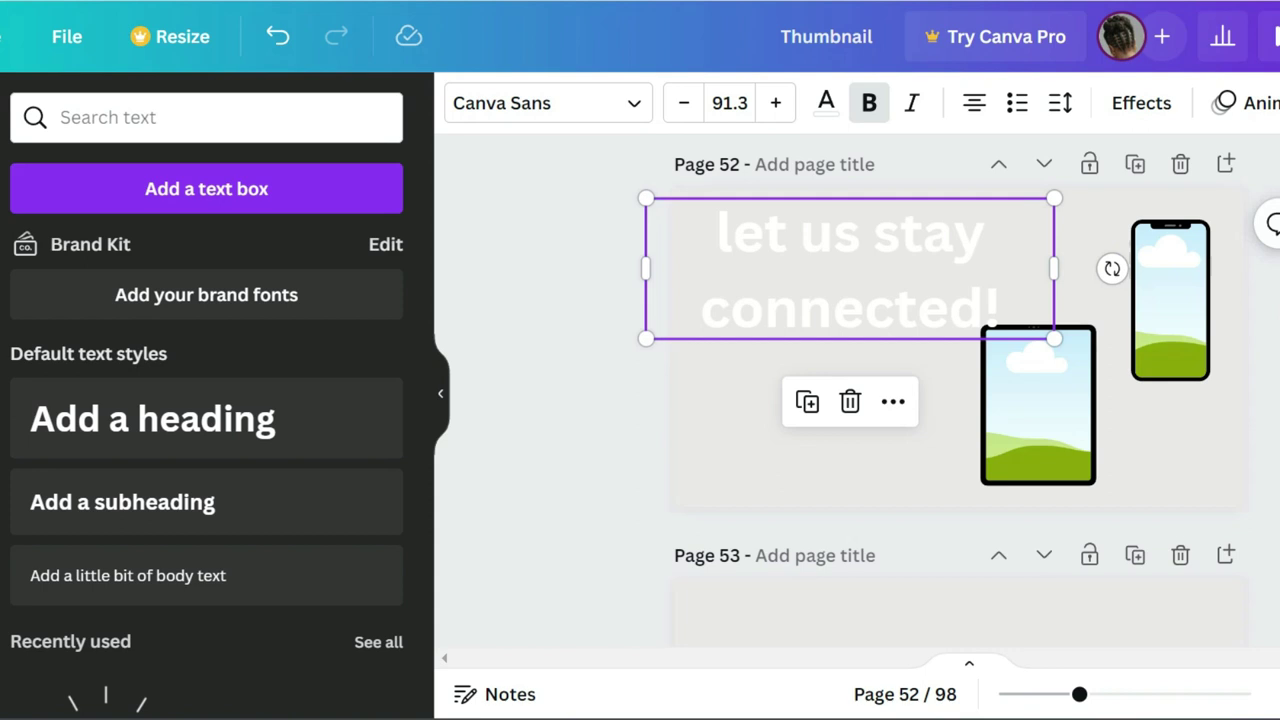
# Search the elements for "youtube subscribe logo" and add the round white graphic with the red play symbol to page 52.
pyautogui.click(736, 436)
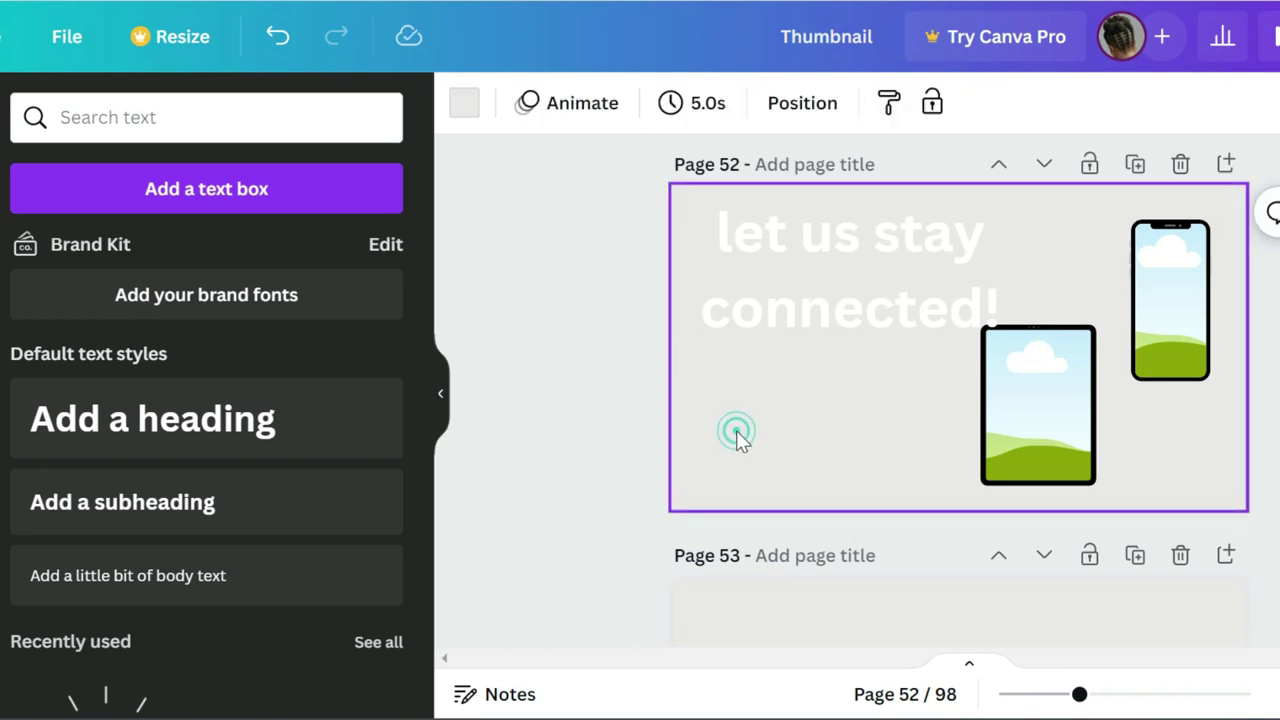
pyautogui.click(60, 117)
pyautogui.click(3, 145)
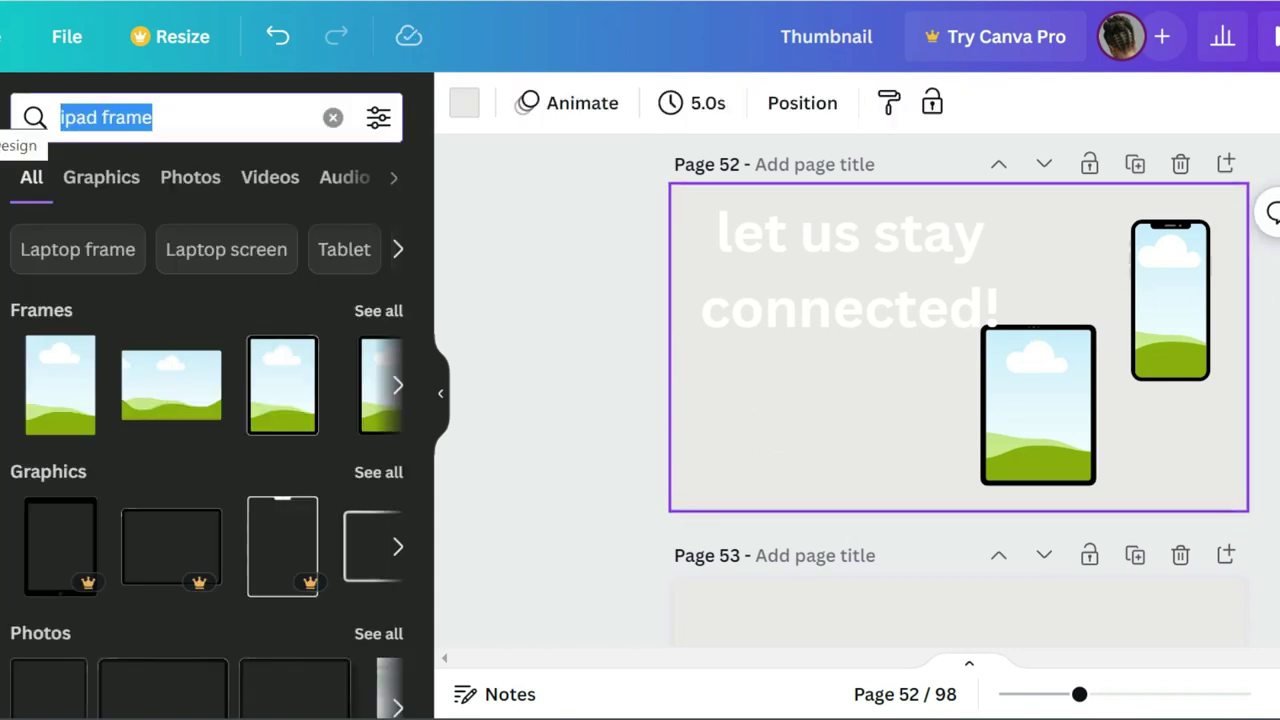
pyautogui.write('yout')
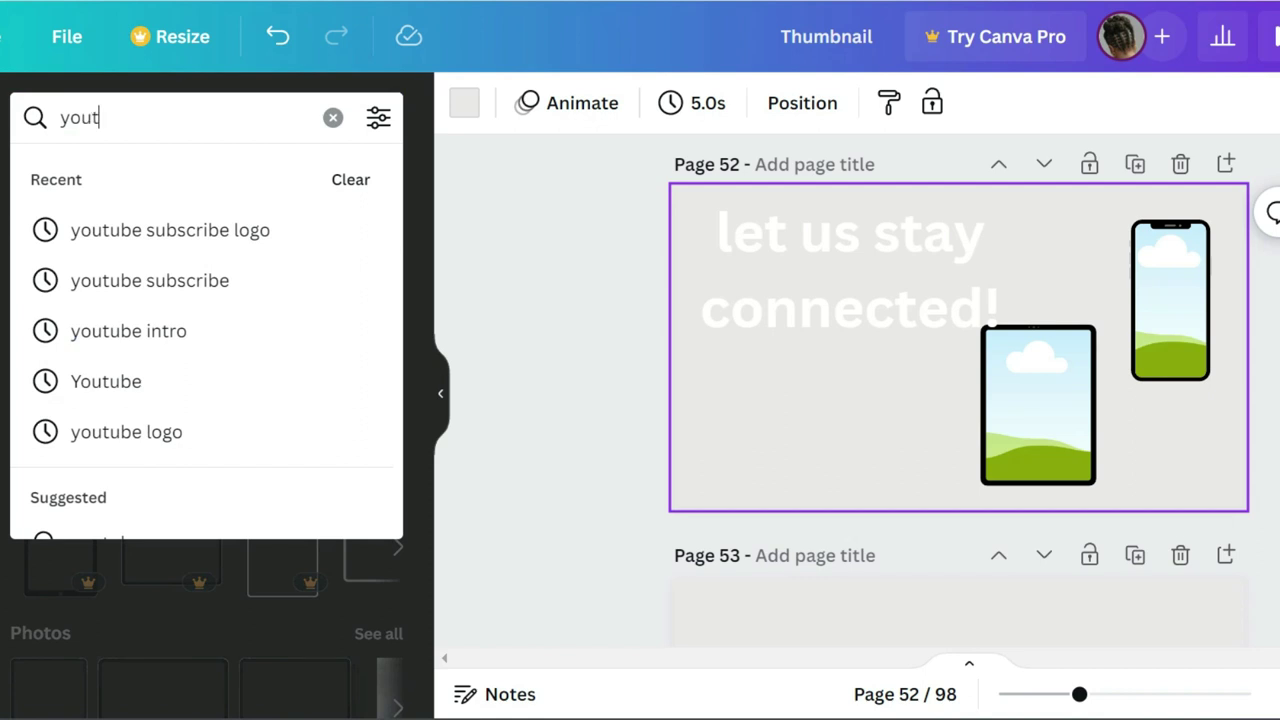
pyautogui.write('u')
pyautogui.click(124, 236)
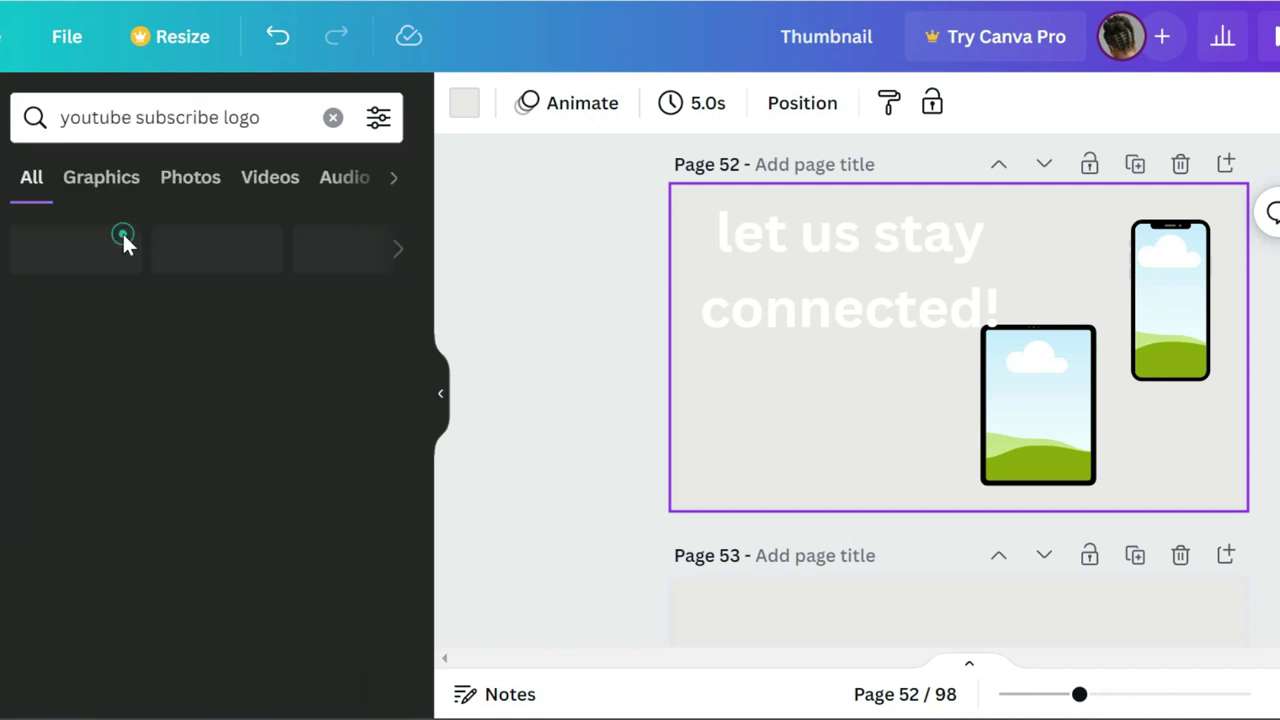
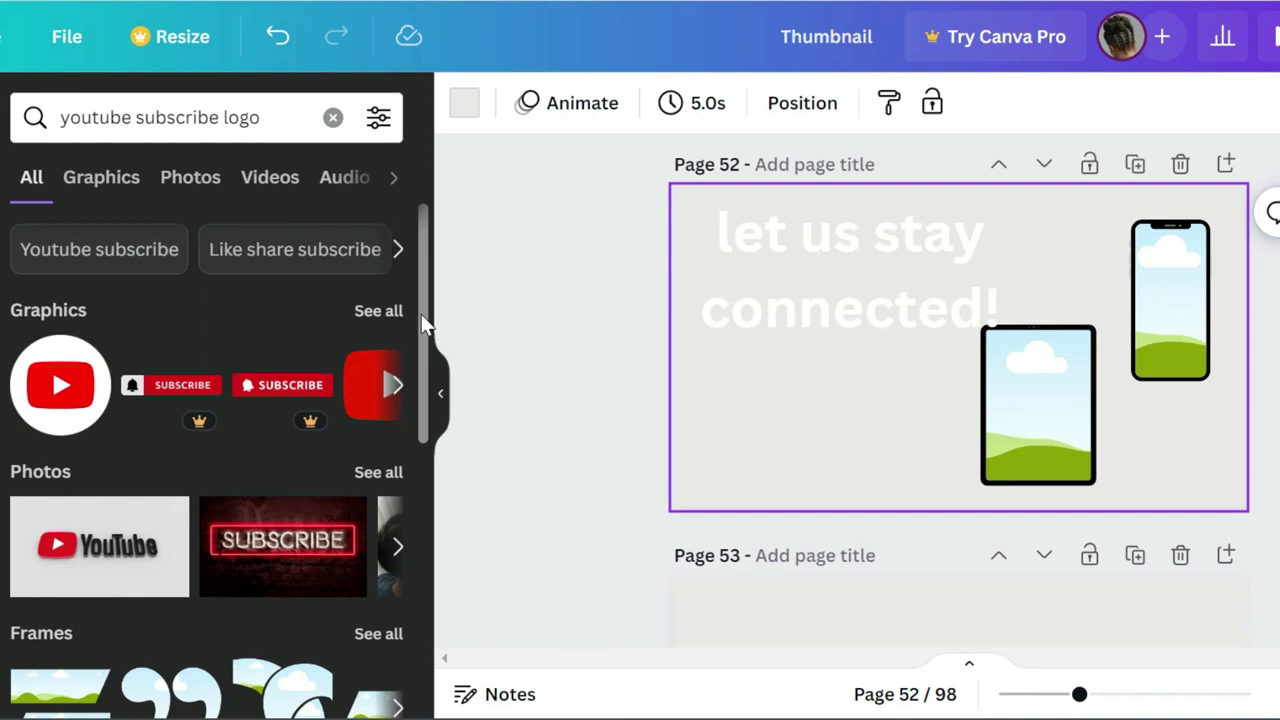
pyautogui.scroll(-1, 421, 331)
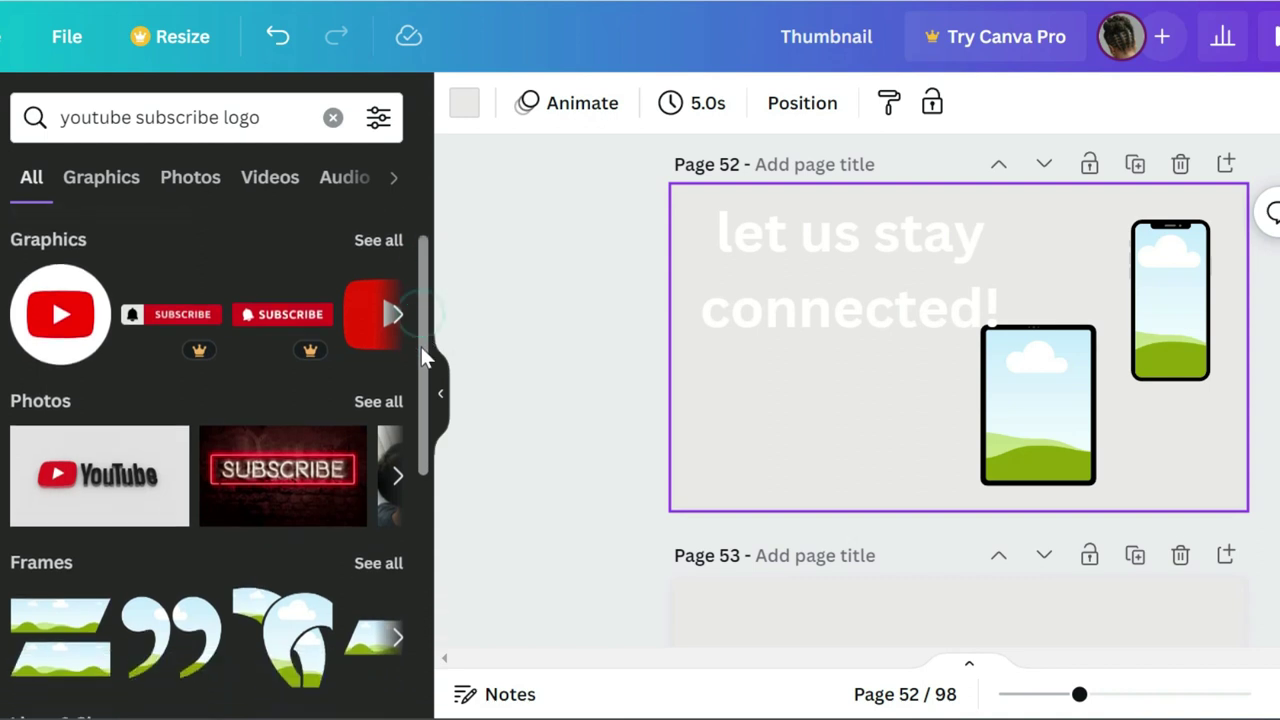
pyautogui.click(55, 318)
# Shrink the YouTube logo and place it in the lower-left area of page 52, below the heading.
pyautogui.moveTo(968, 395); pyautogui.dragTo(800, 449)
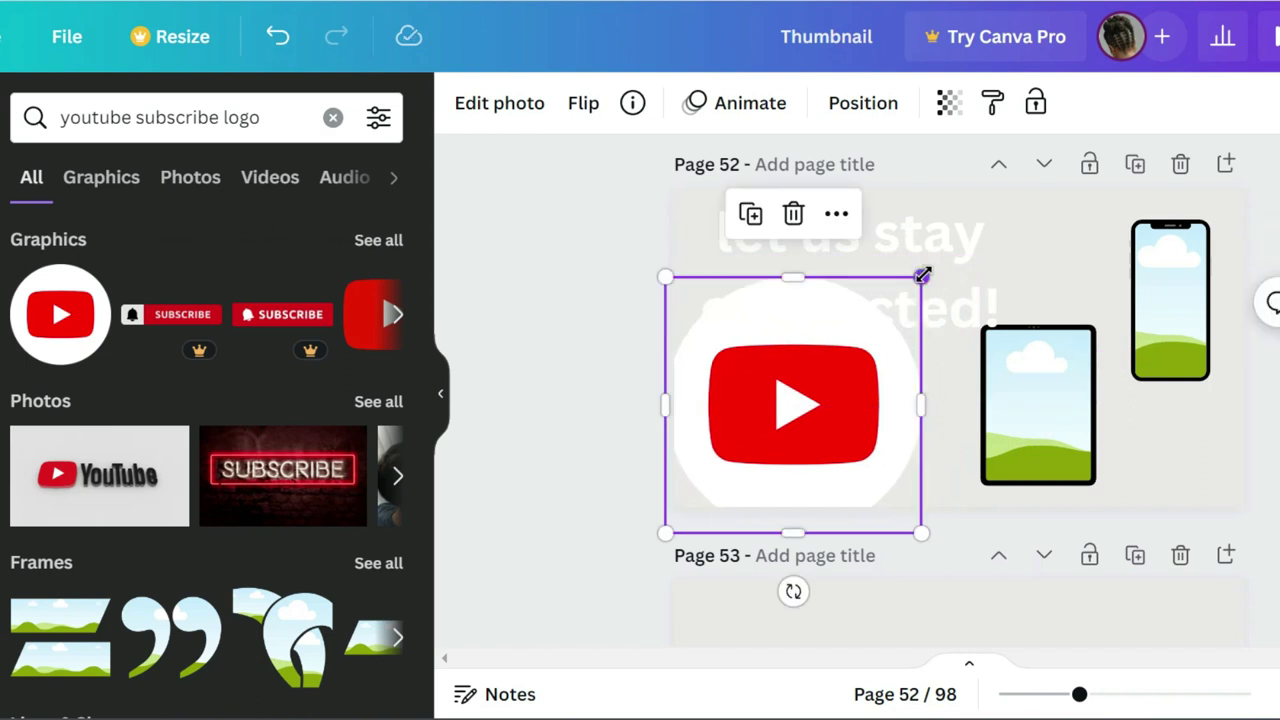
pyautogui.moveTo(876, 348); pyautogui.dragTo(799, 404)
pyautogui.click(930, 430)
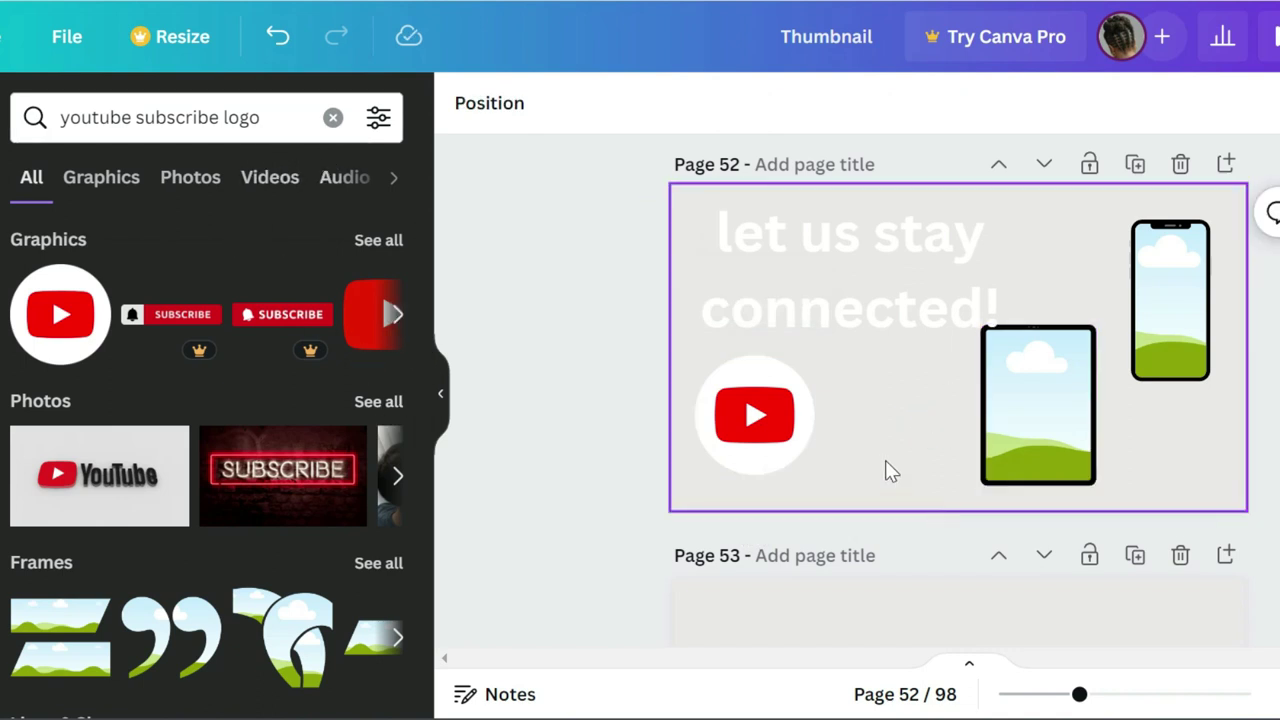
pyautogui.click(755, 410)
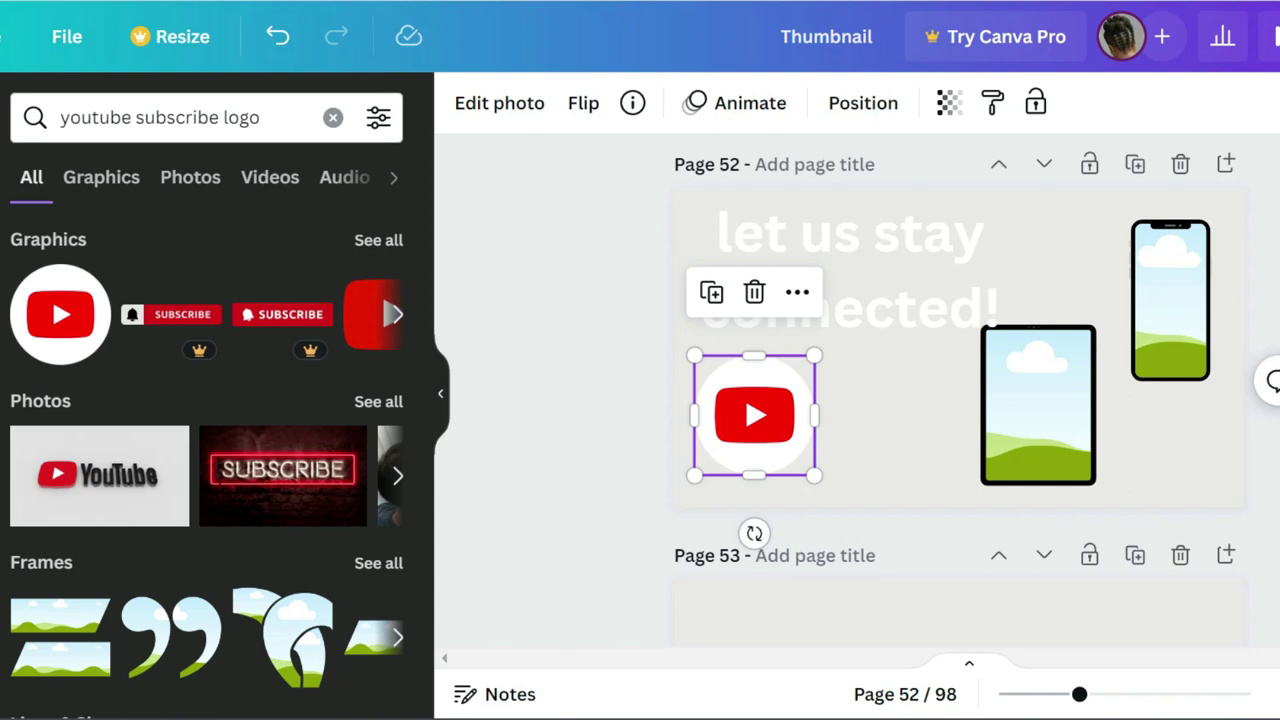
# Search for "twitter logo", add the round white bird graphic, and enlarge it between the YouTube logo and the tablet frame.
pyautogui.click(277, 123)
pyautogui.moveTo(277, 123); pyautogui.dragTo(69, 117)
pyautogui.click(131, 117)
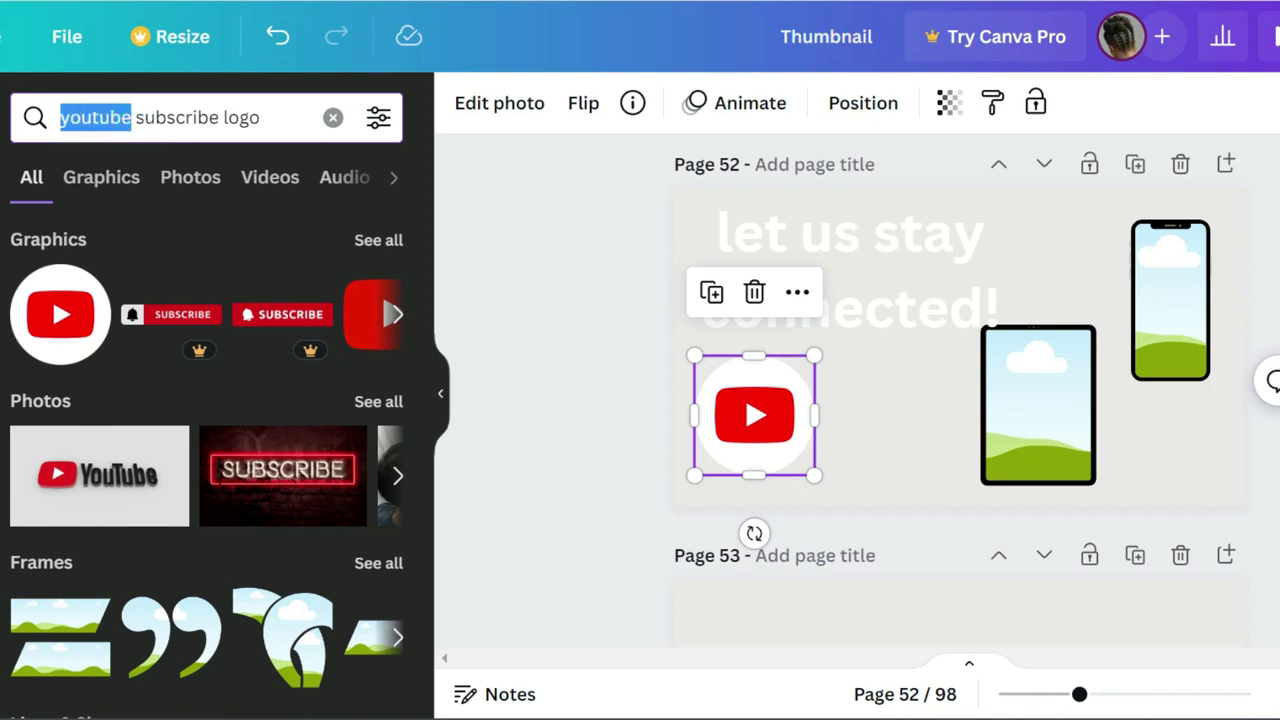
pyautogui.write('tw')
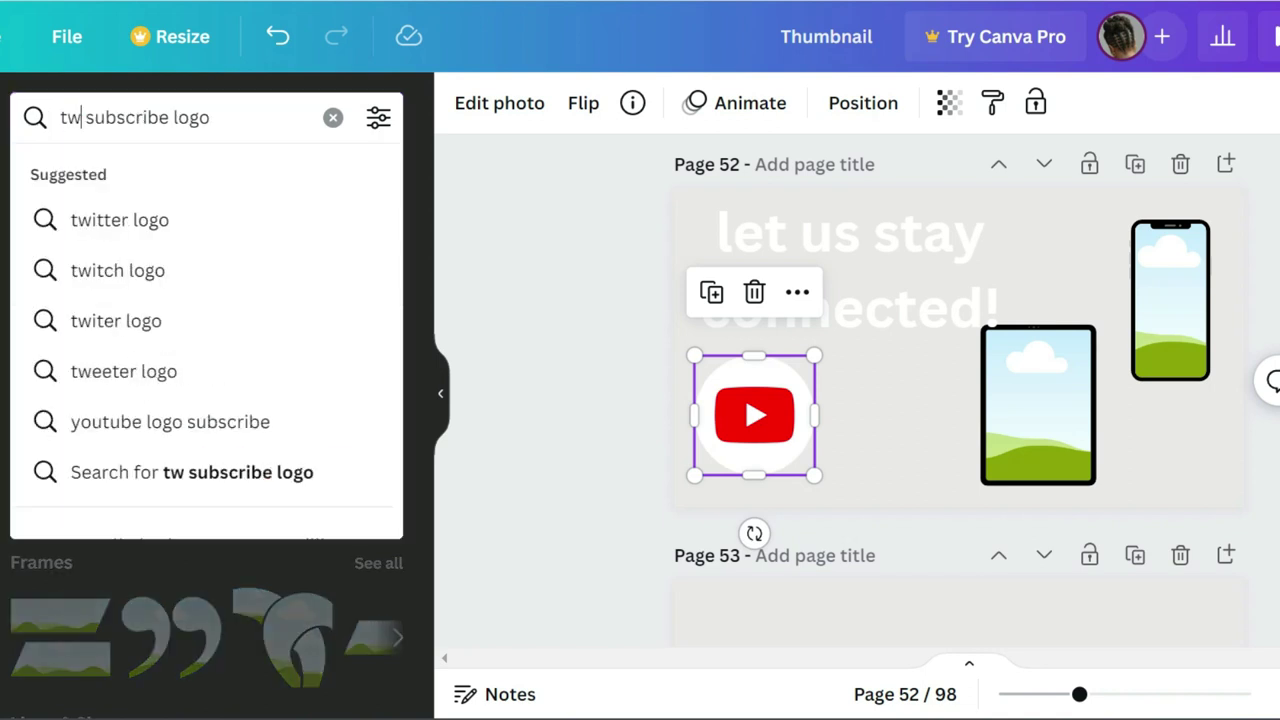
pyautogui.click(119, 214)
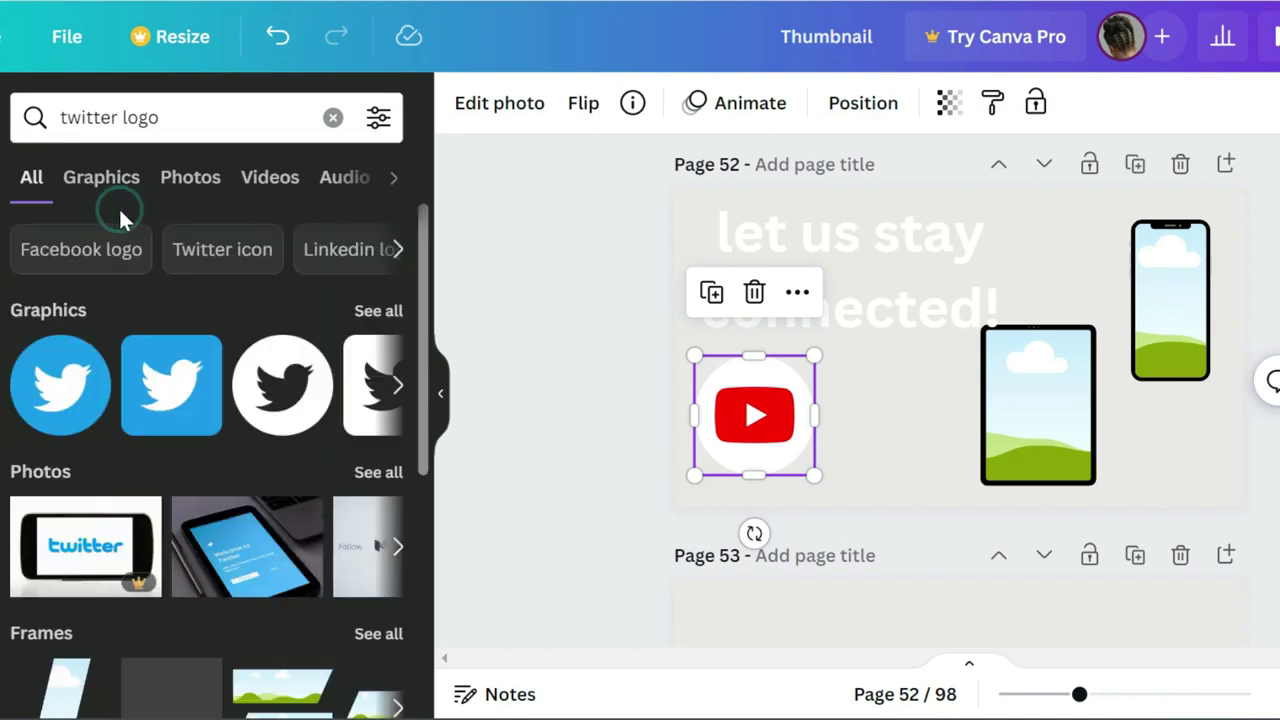
pyautogui.click(293, 395)
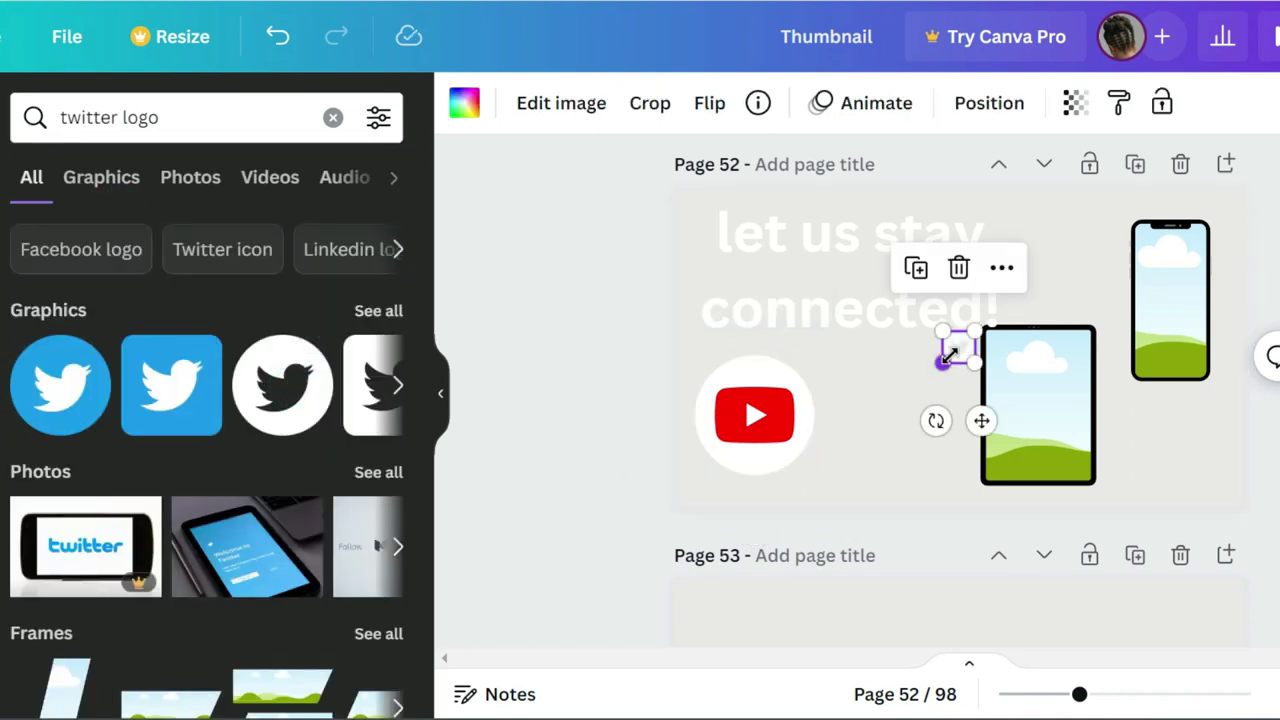
pyautogui.moveTo(945, 358); pyautogui.dragTo(875, 433)
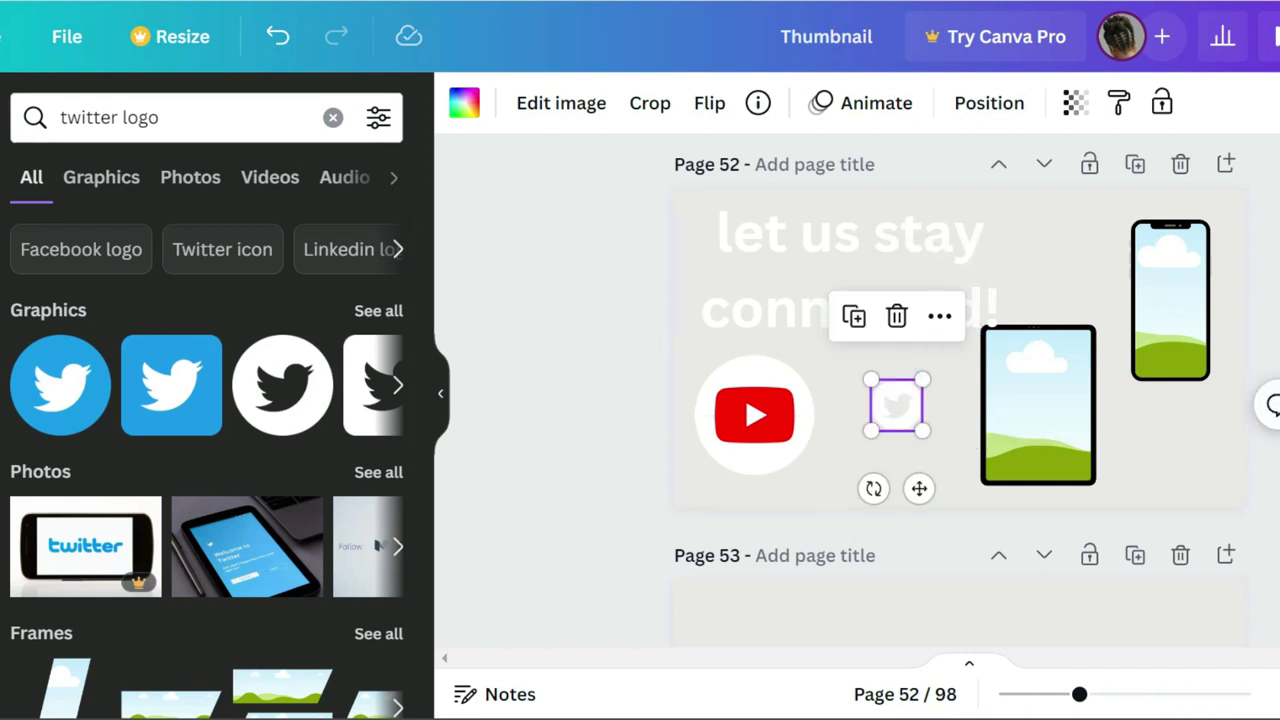
# Search the elements for "instagram logo" and add the rounded-square gradient Instagram graphic to page 52.
pyautogui.click(117, 117)
pyautogui.press('BackSpace')
pyautogui.press('BackSpace')
pyautogui.press('BackSpace')
pyautogui.press('BackSpace')
pyautogui.press('BackSpace')
pyautogui.press('BackSpace')
pyautogui.press('BackSpace')
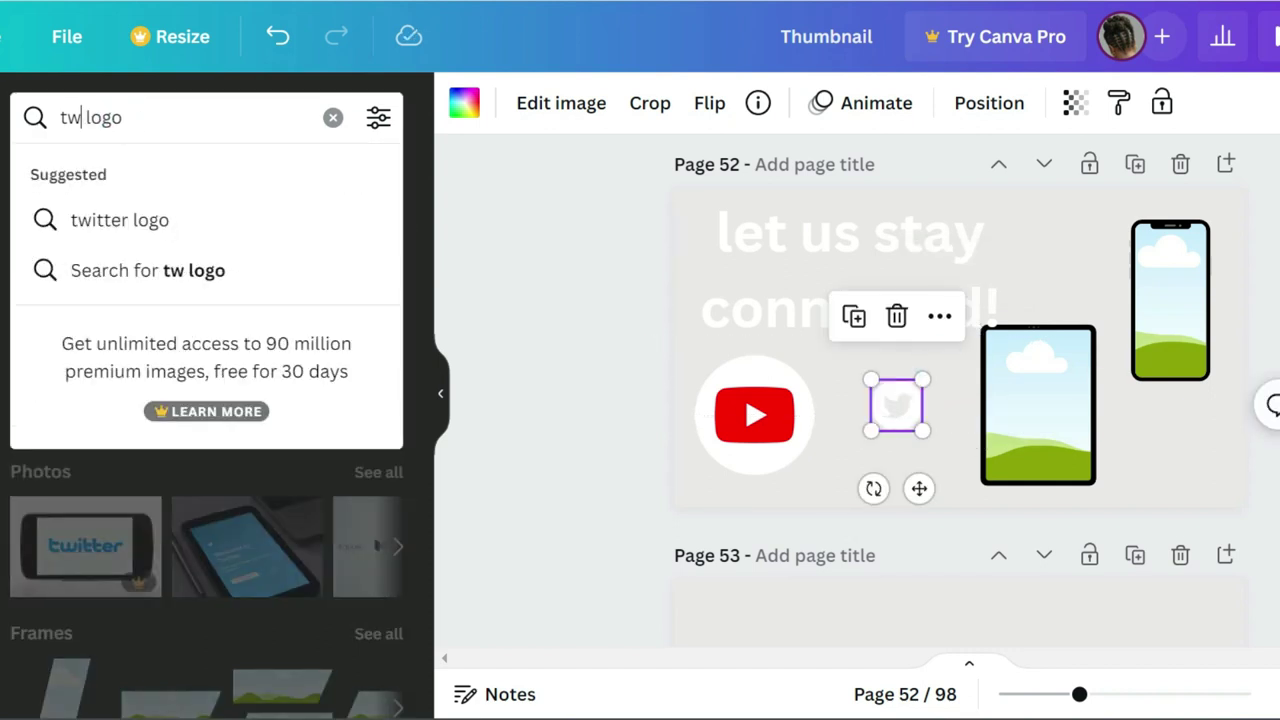
pyautogui.write('in')
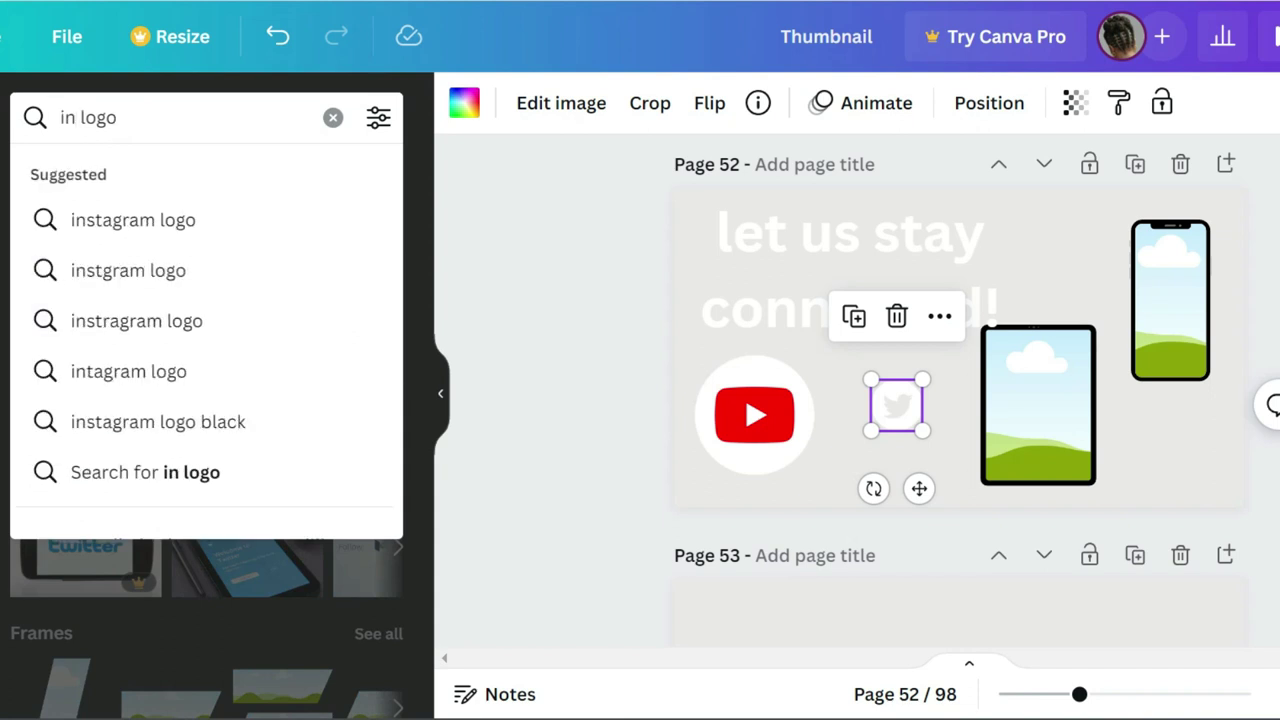
pyautogui.click(143, 220)
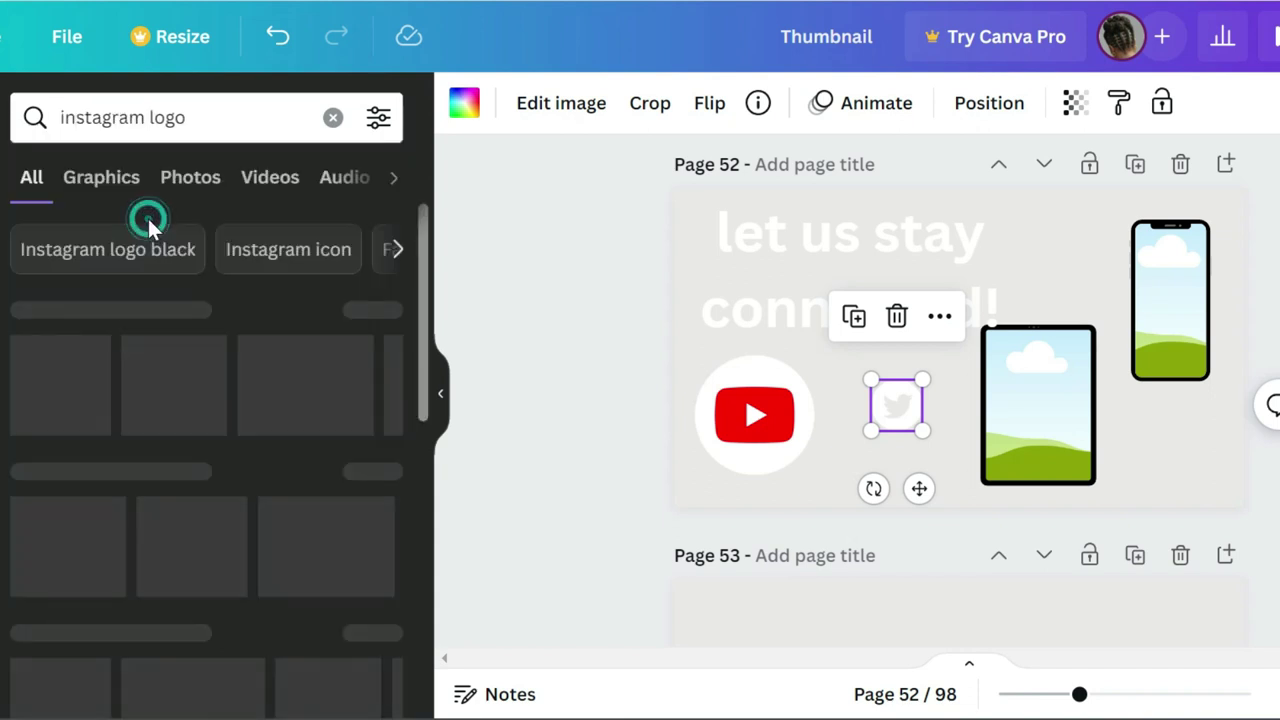
pyautogui.click(18, 388)
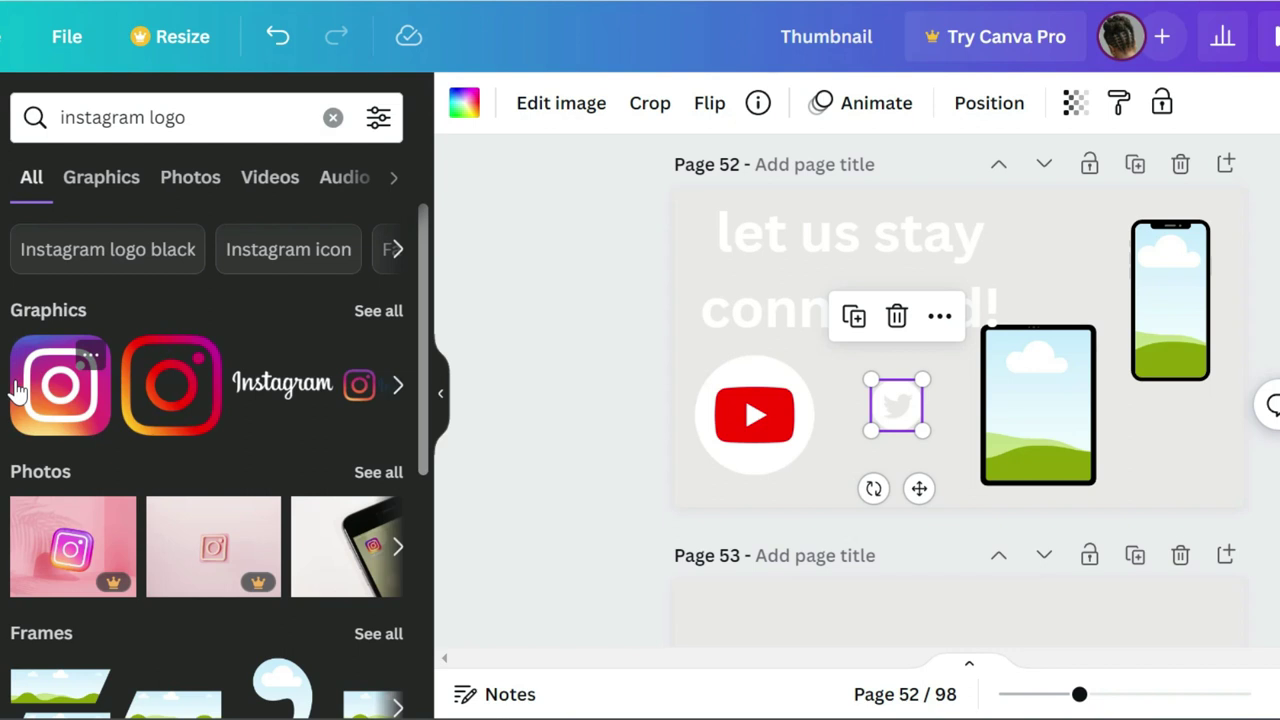
pyautogui.click(46, 400)
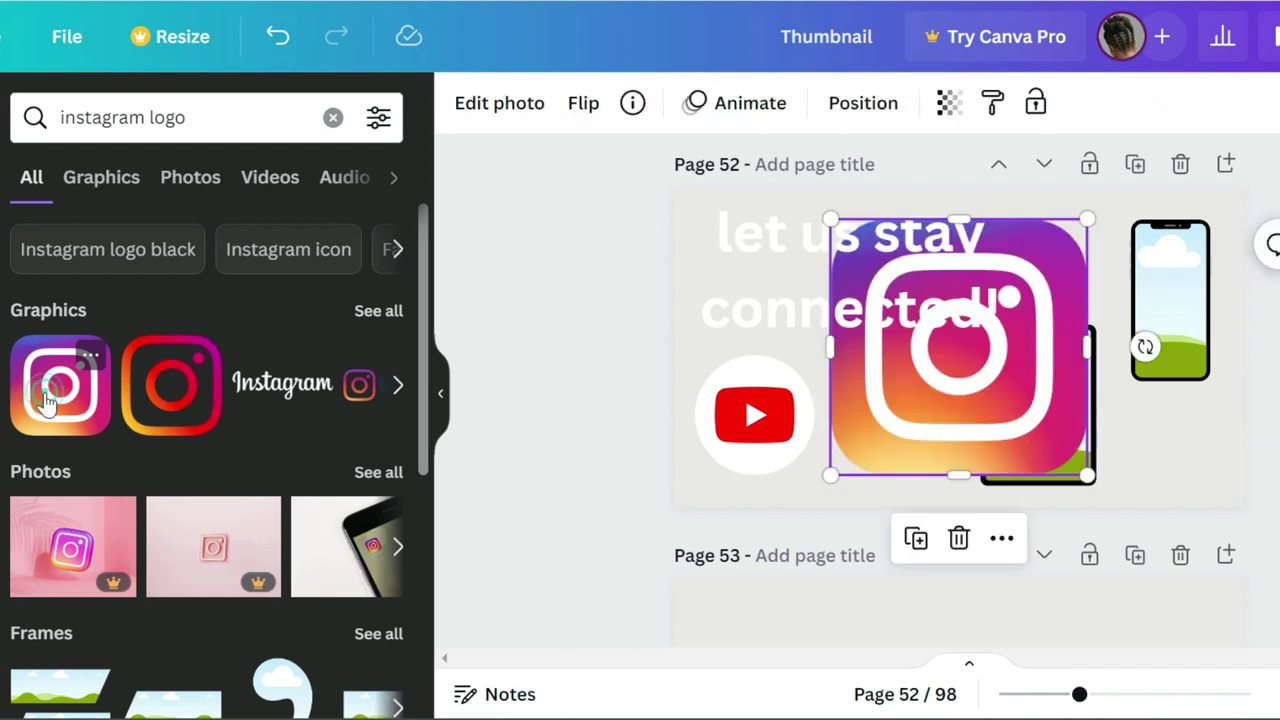
pyautogui.click(1013, 416)
pyautogui.doubleClick(922, 372)
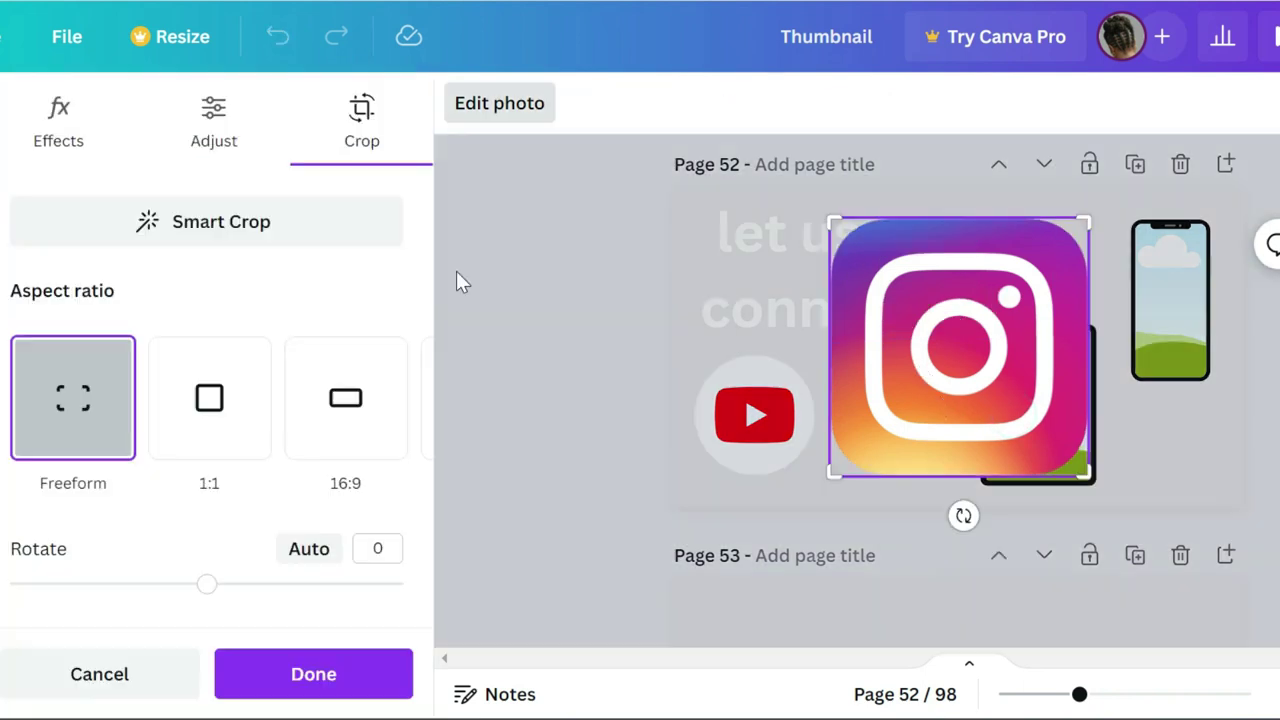
pyautogui.click(509, 299)
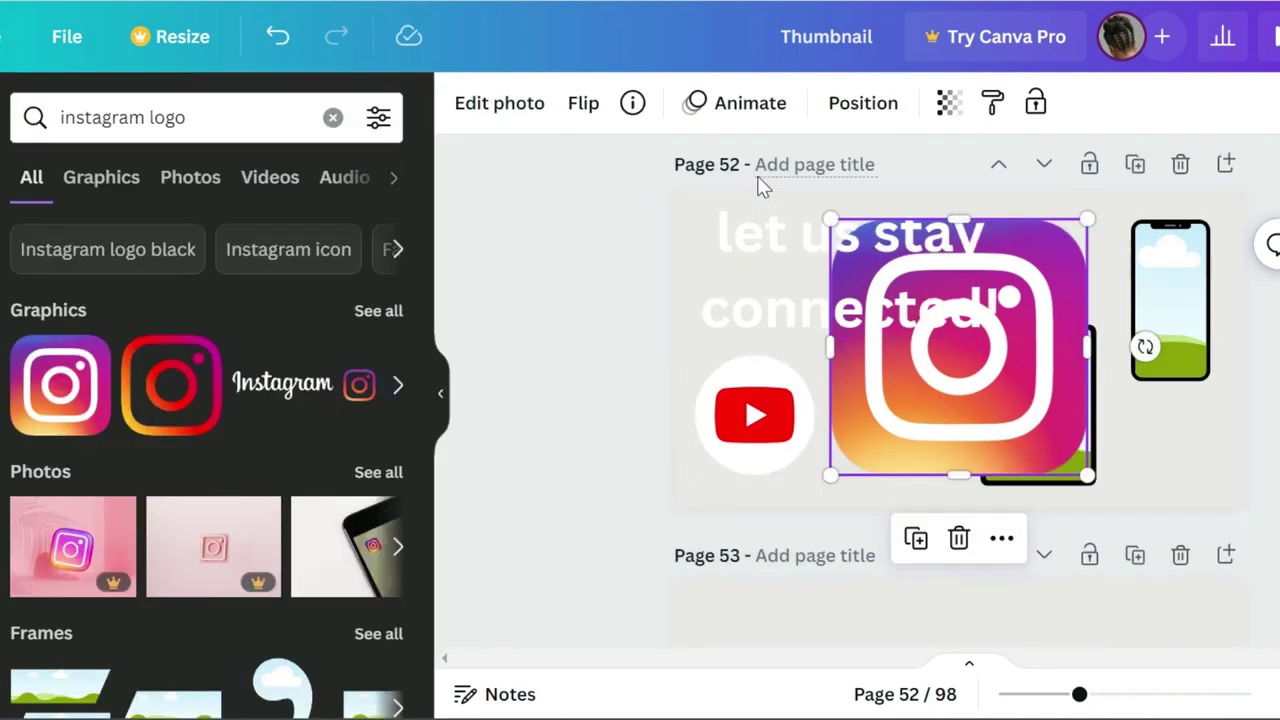
# Shrink the Instagram logo, place it directly beside the YouTube logo, and move the Twitter logo up toward the tablet's upper-left corner.
pyautogui.moveTo(996, 396); pyautogui.dragTo(960, 452)
pyautogui.moveTo(1049, 276); pyautogui.dragTo(910, 478)
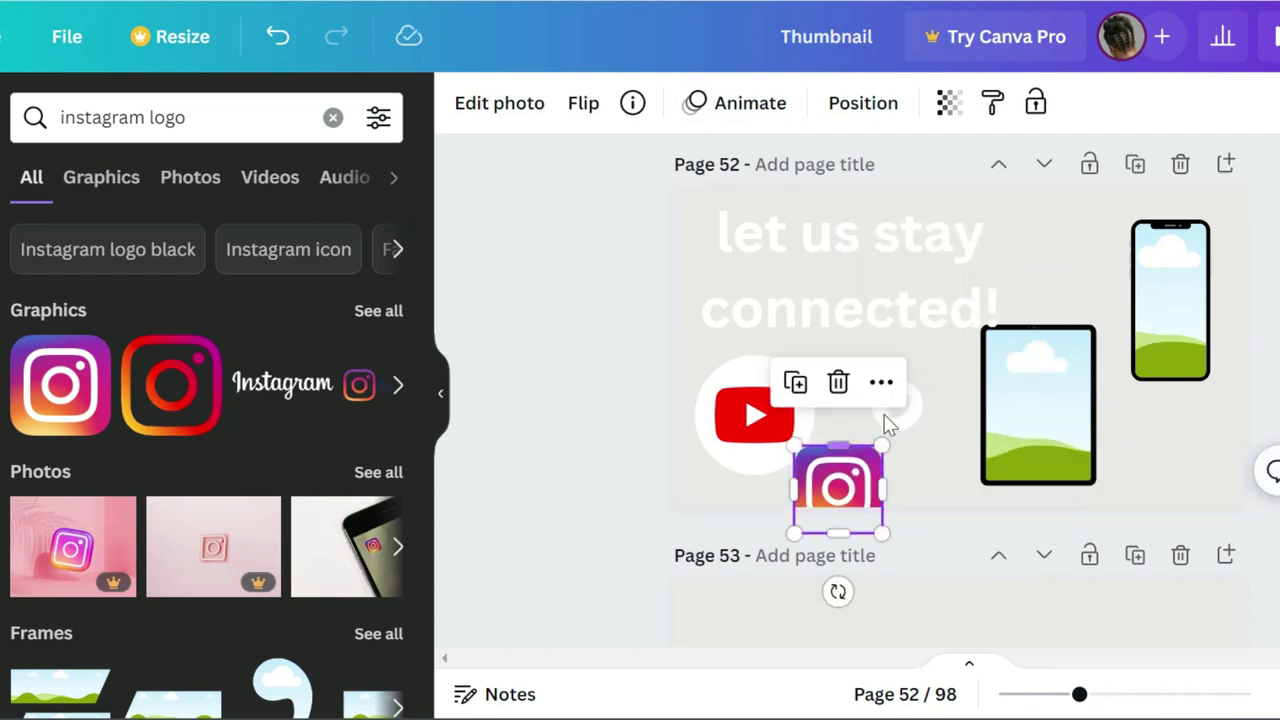
pyautogui.moveTo(910, 424); pyautogui.dragTo(947, 381)
pyautogui.moveTo(859, 469); pyautogui.dragTo(889, 417)
pyautogui.click(920, 395)
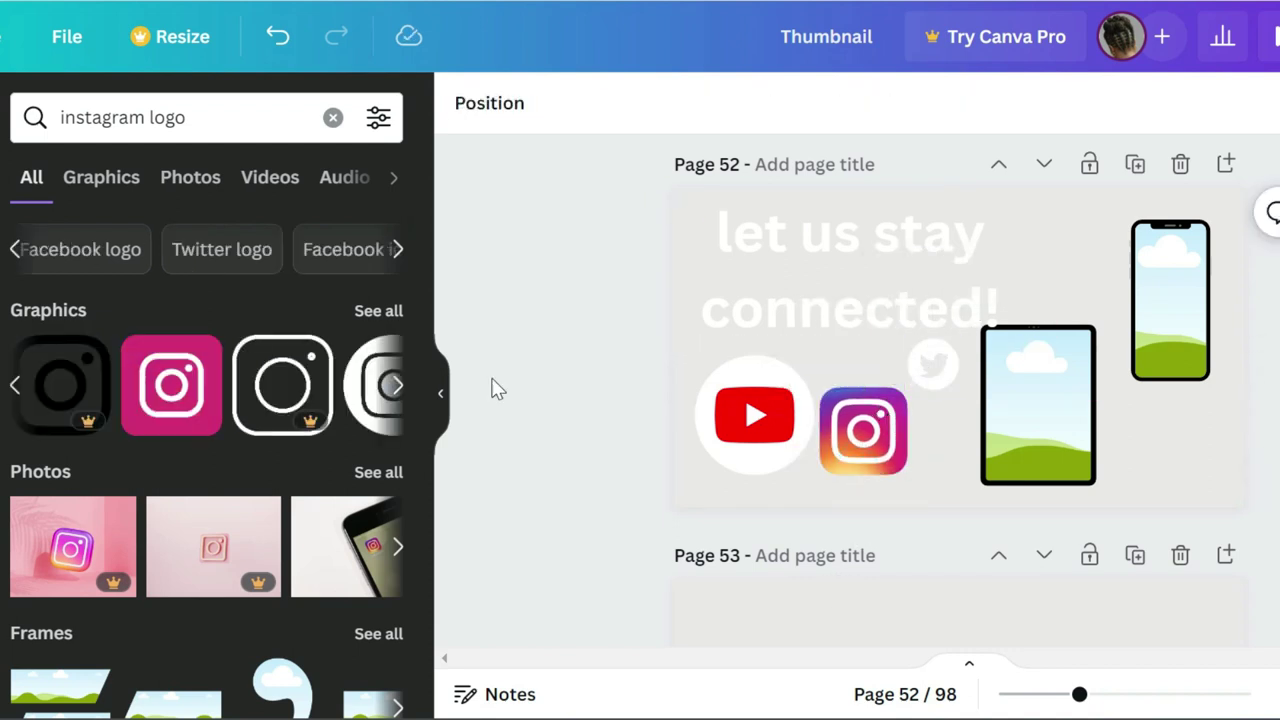
# Search for "Facebook icon", add the outlined circular icon, and place it between the Instagram logo and the tablet frame.
pyautogui.click(347, 252)
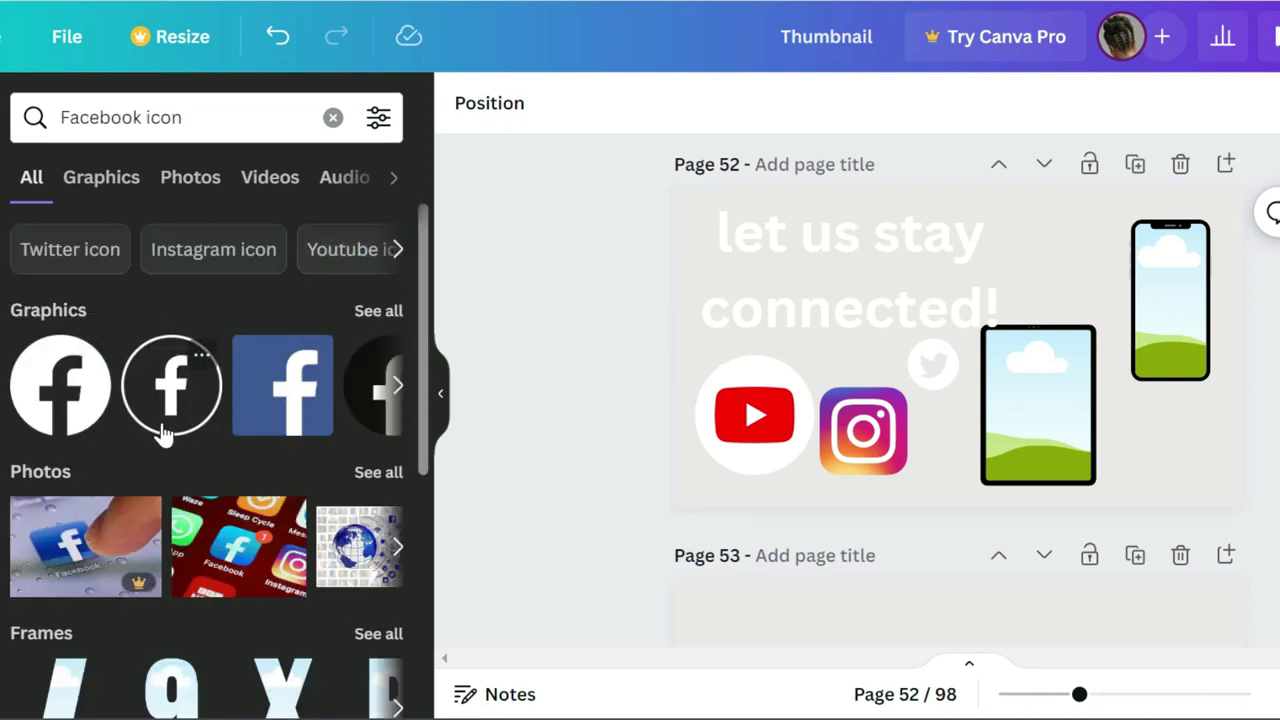
pyautogui.click(170, 403)
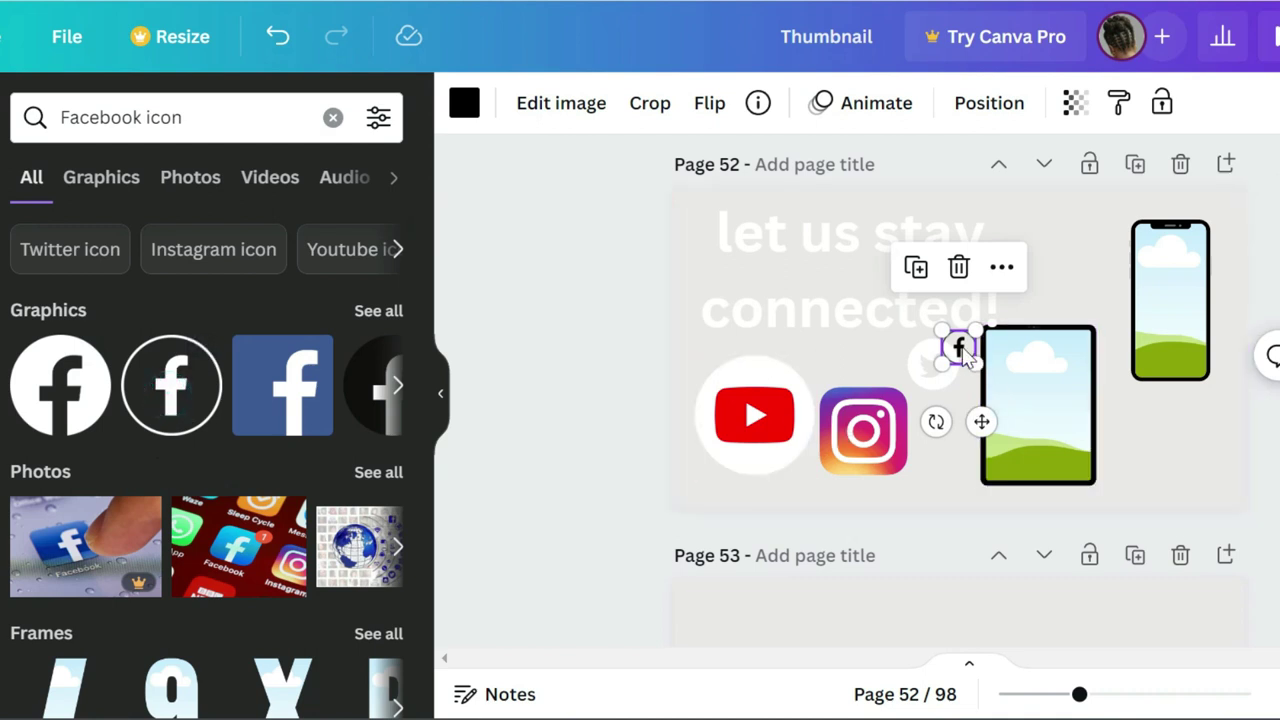
pyautogui.moveTo(962, 355); pyautogui.dragTo(954, 456)
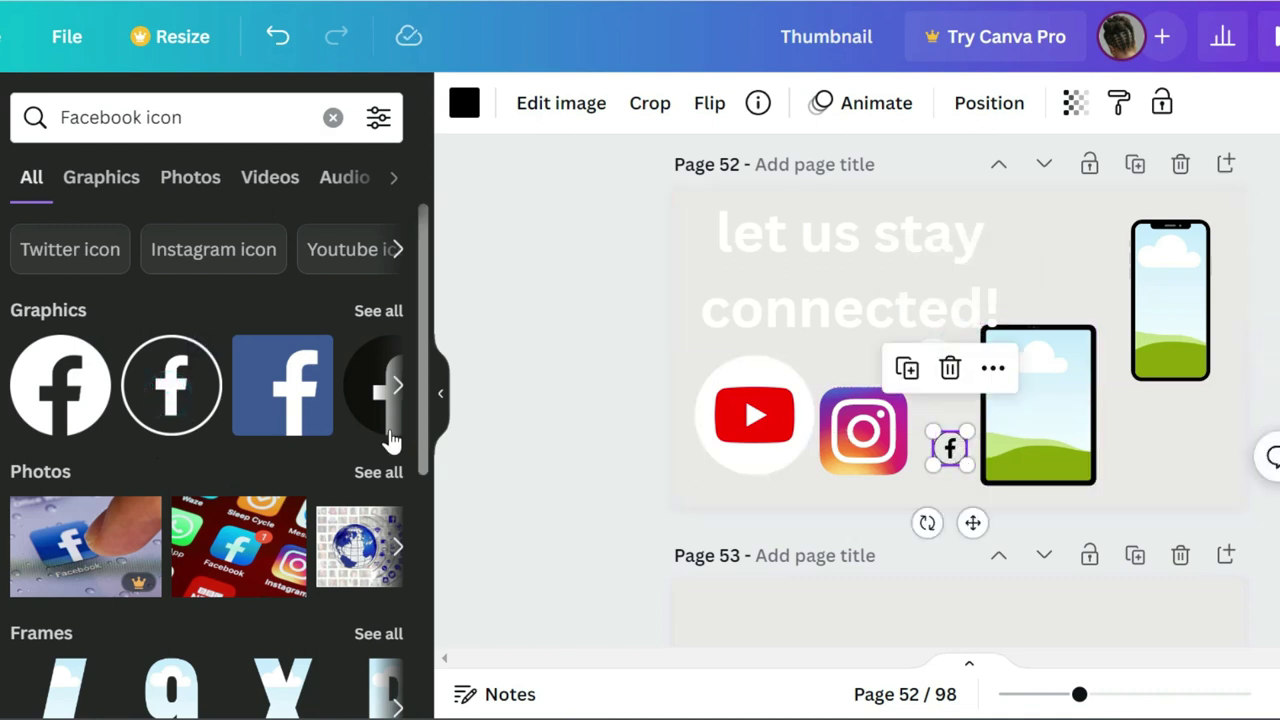
pyautogui.click(397, 389)
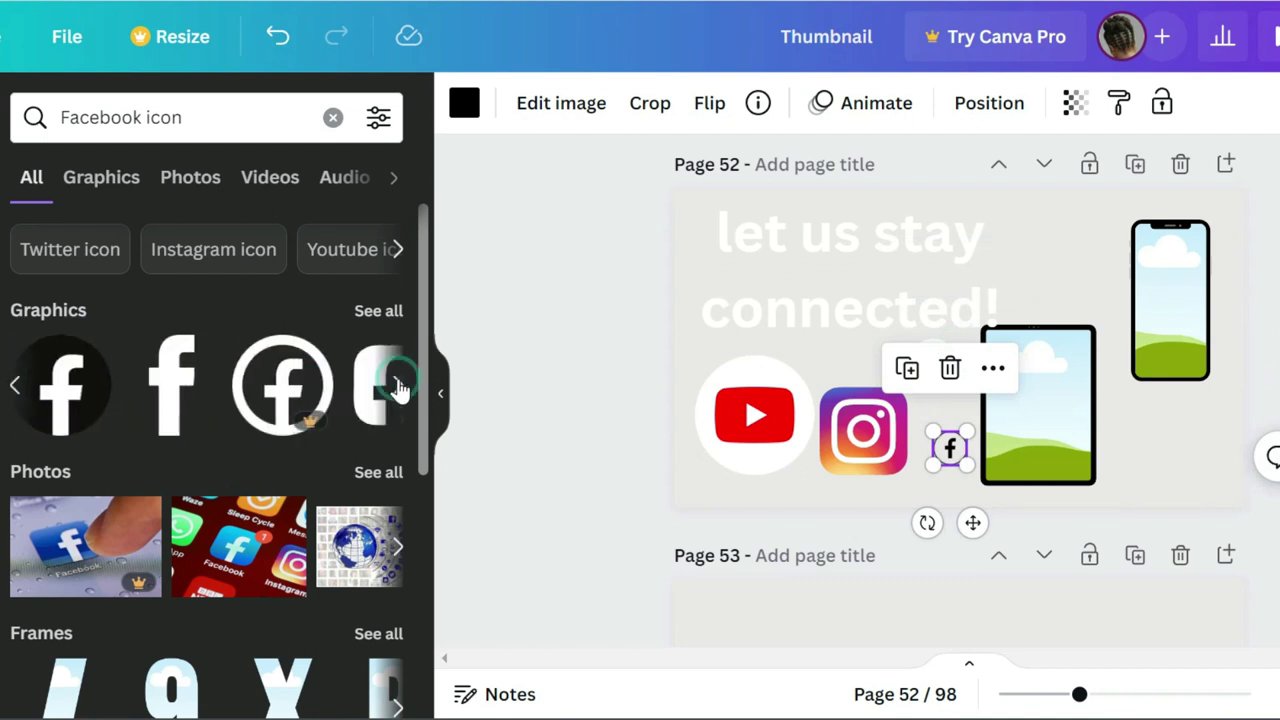
pyautogui.click(18, 392)
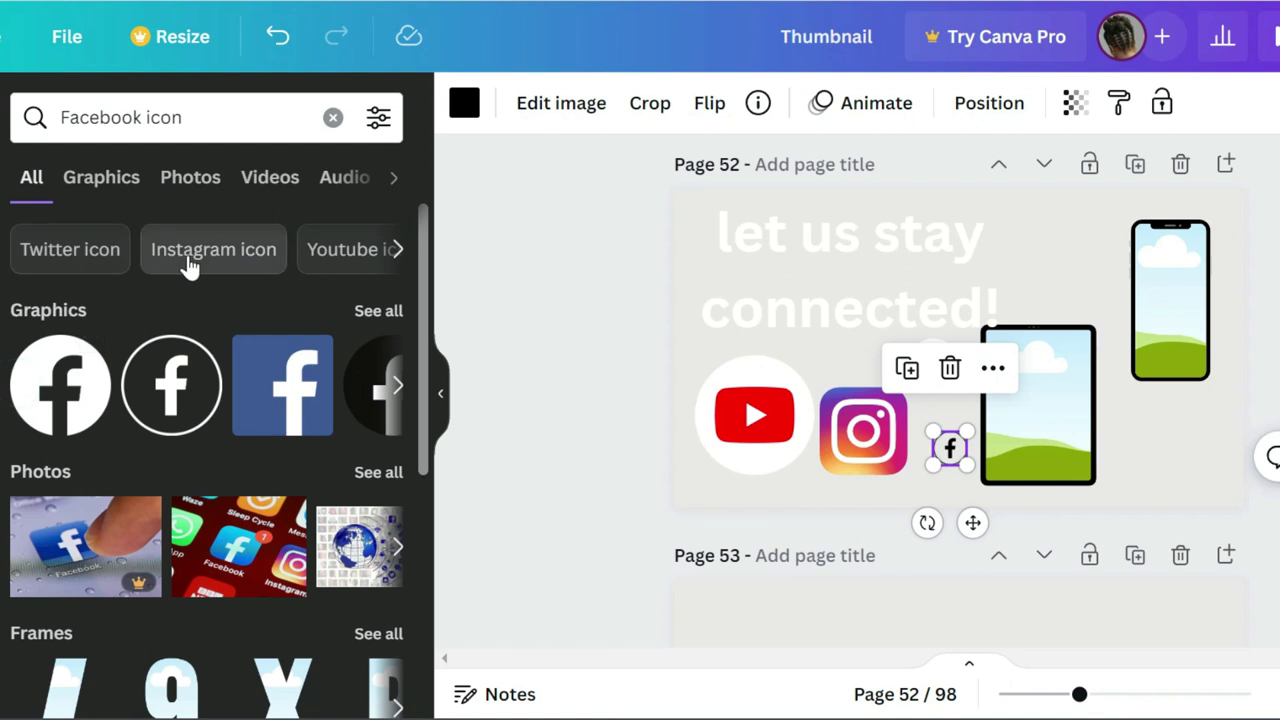
# Search for "Instagram icon" and add the outlined circular Instagram icon to page 52.
pyautogui.click(190, 263)
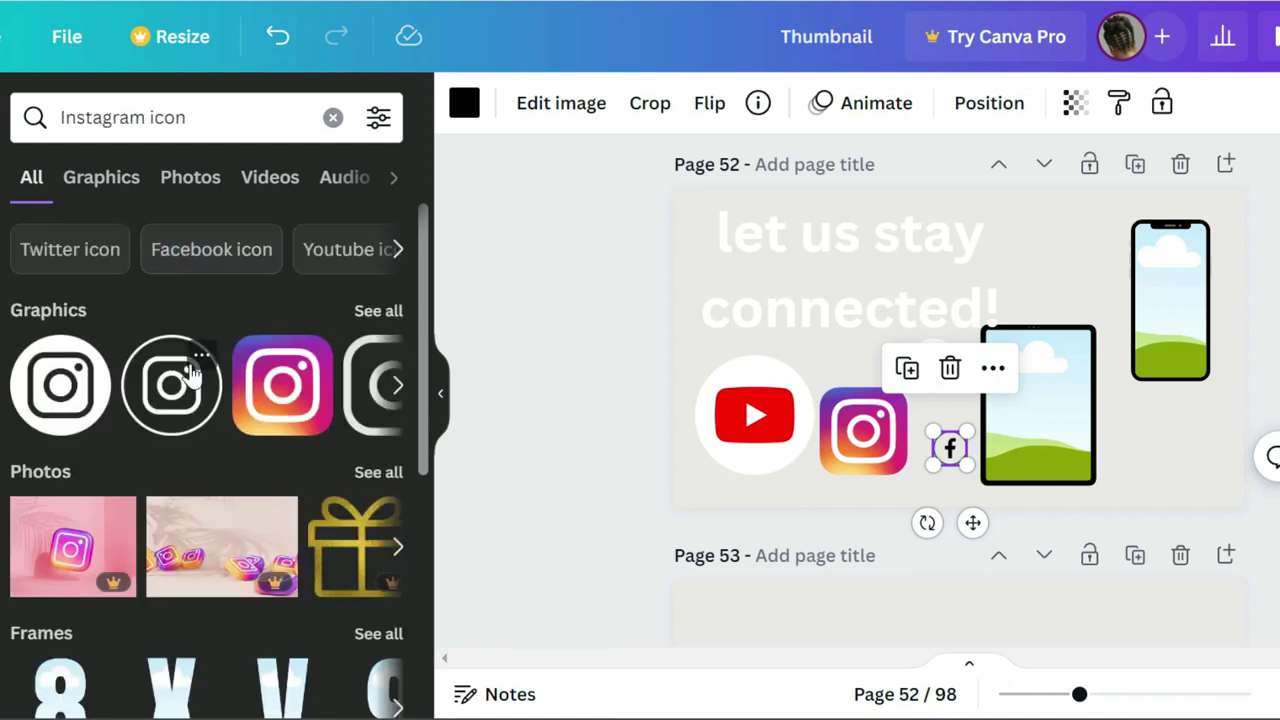
pyautogui.click(185, 390)
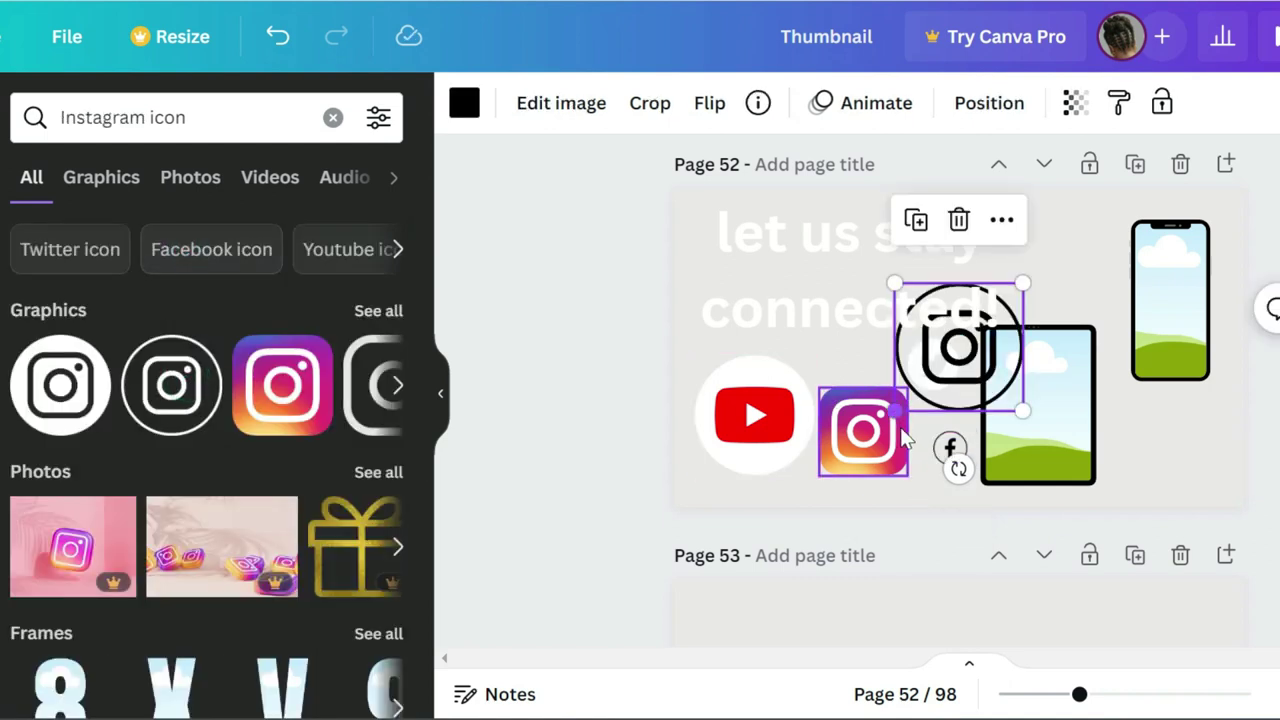
# Delete the gradient Instagram logo, and place the outlined circular Instagram icon in its spot, shrunk to about half its size.
pyautogui.click(875, 449)
pyautogui.press('Delete')
pyautogui.moveTo(955, 354); pyautogui.dragTo(874, 449)
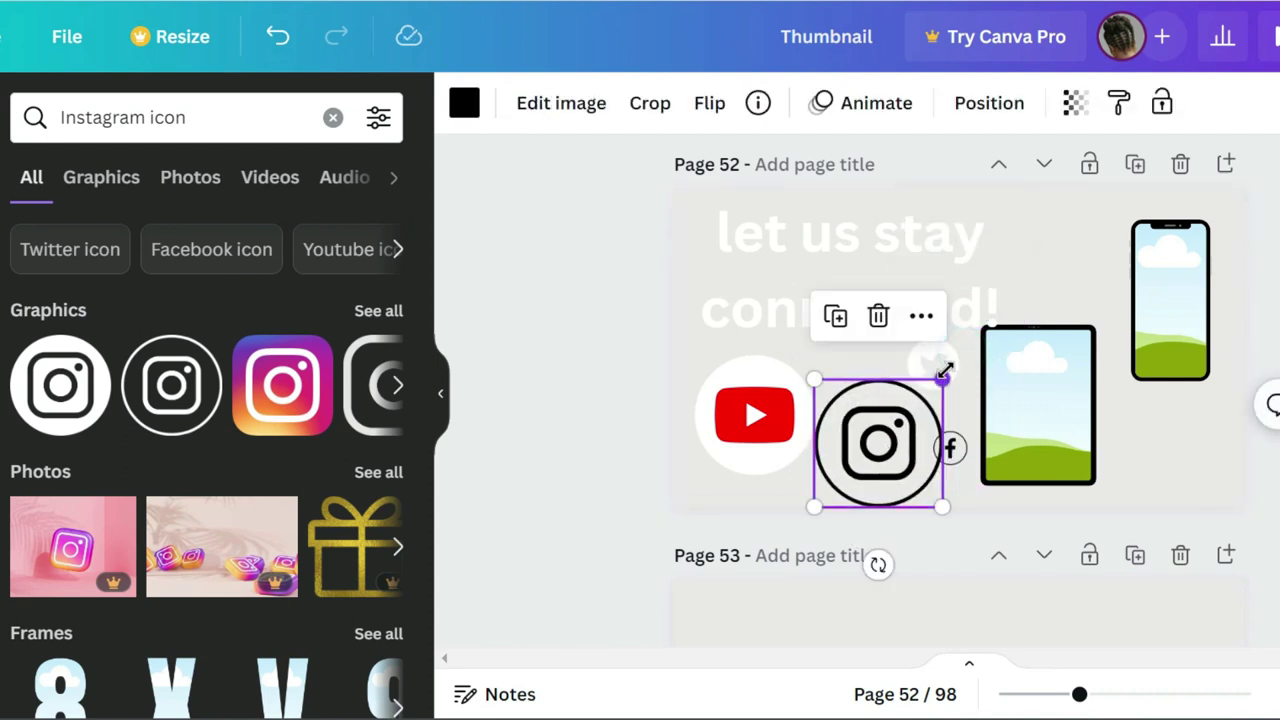
pyautogui.moveTo(944, 373); pyautogui.dragTo(889, 436)
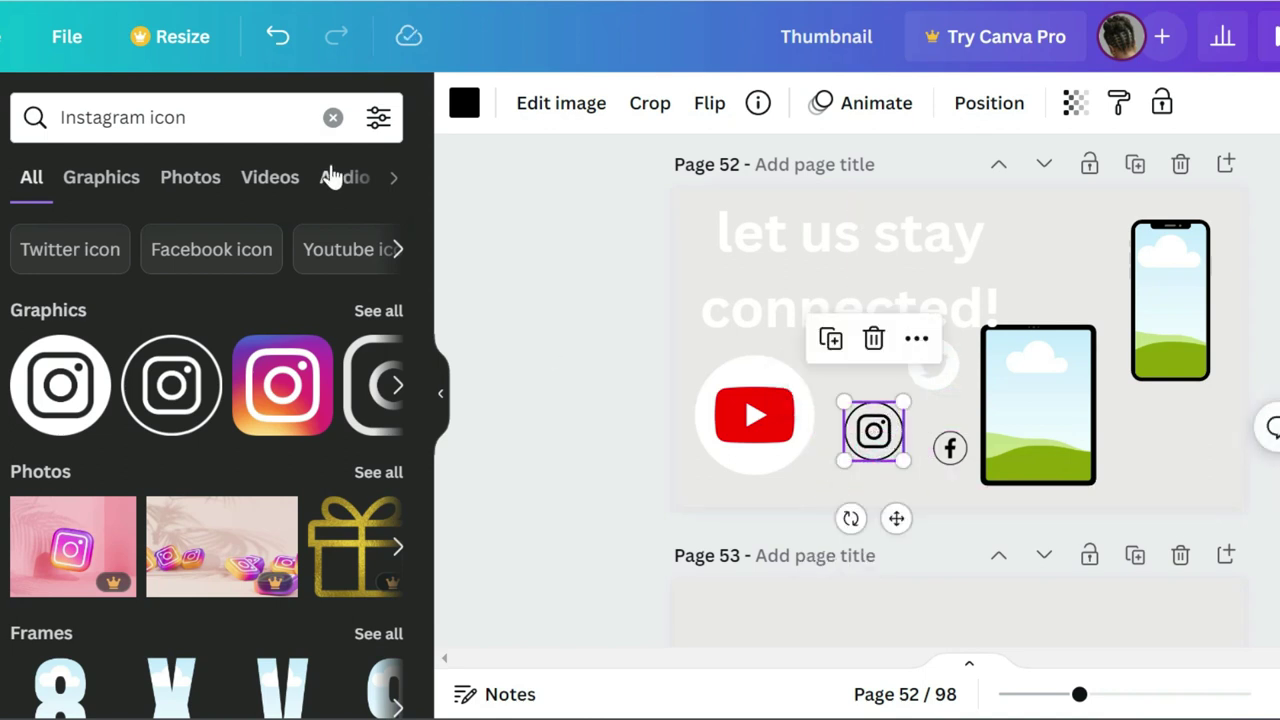
# Replace the red YouTube logo with the solid black circular icon from a "Youtube icon" search, shrunk to less than half its size.
pyautogui.click(363, 258)
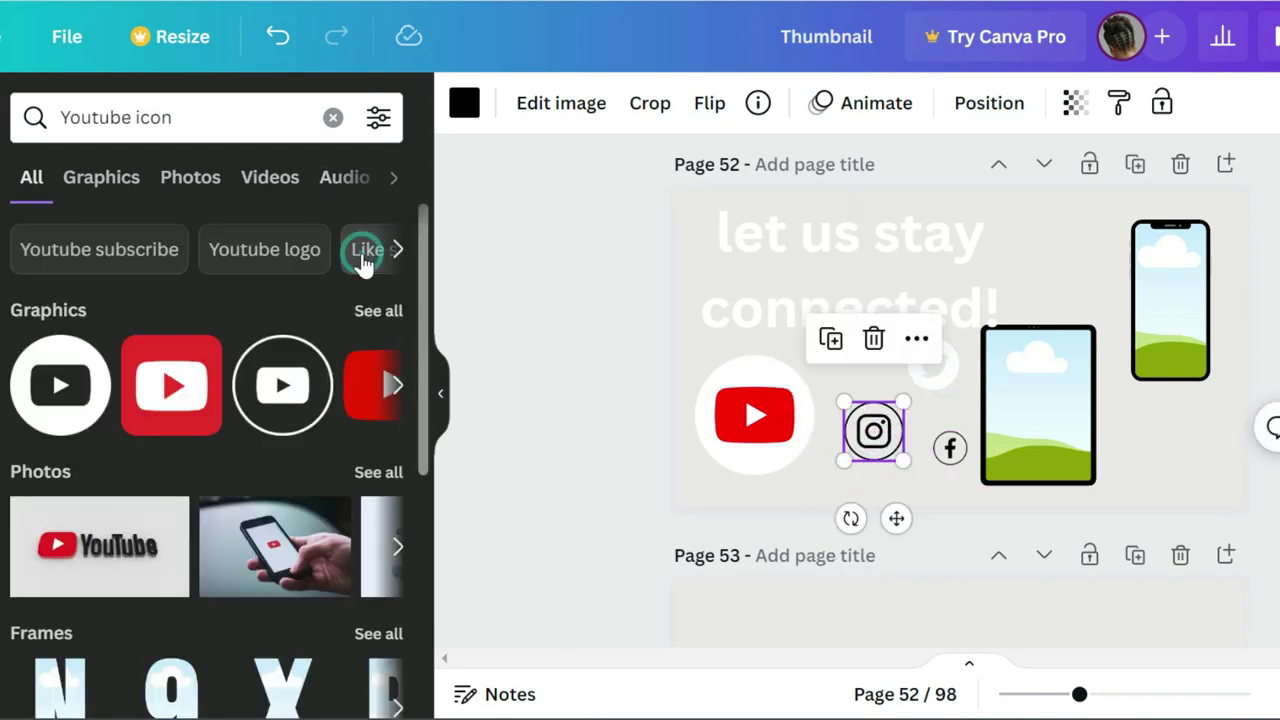
pyautogui.click(68, 393)
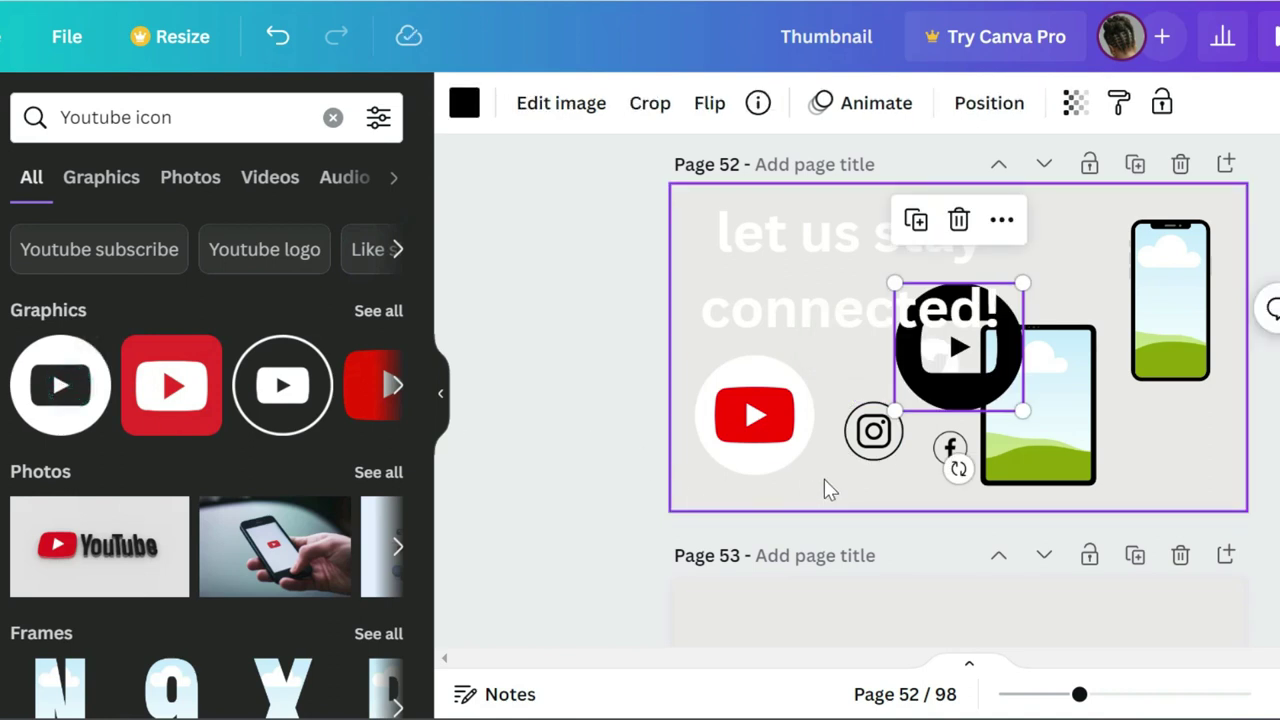
pyautogui.click(783, 438)
pyautogui.press('Delete')
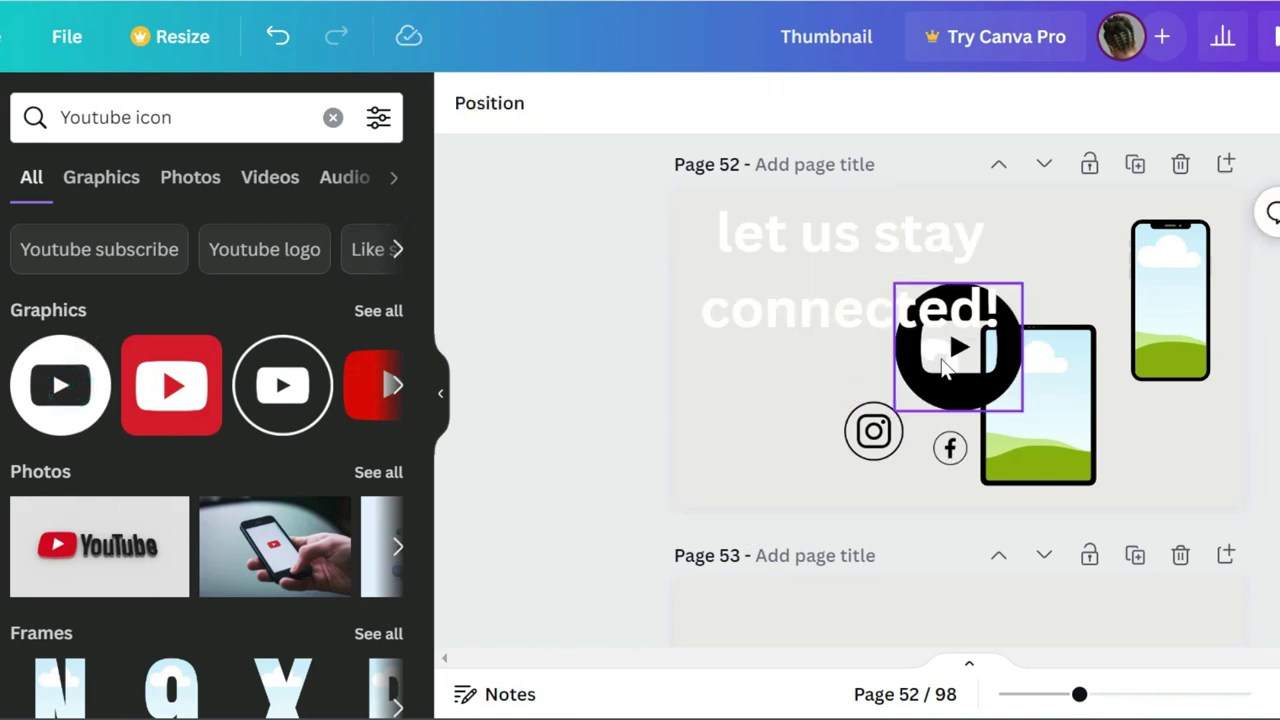
pyautogui.moveTo(940, 363); pyautogui.dragTo(740, 420)
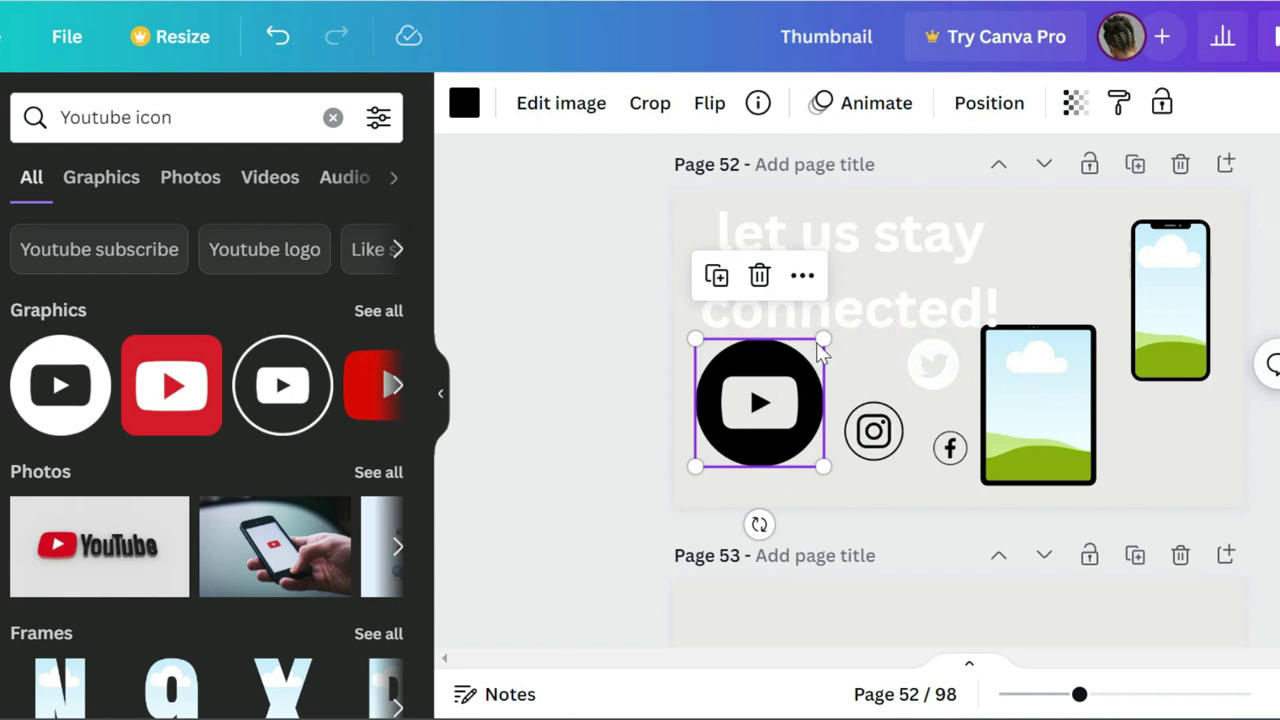
pyautogui.moveTo(823, 336); pyautogui.dragTo(752, 411)
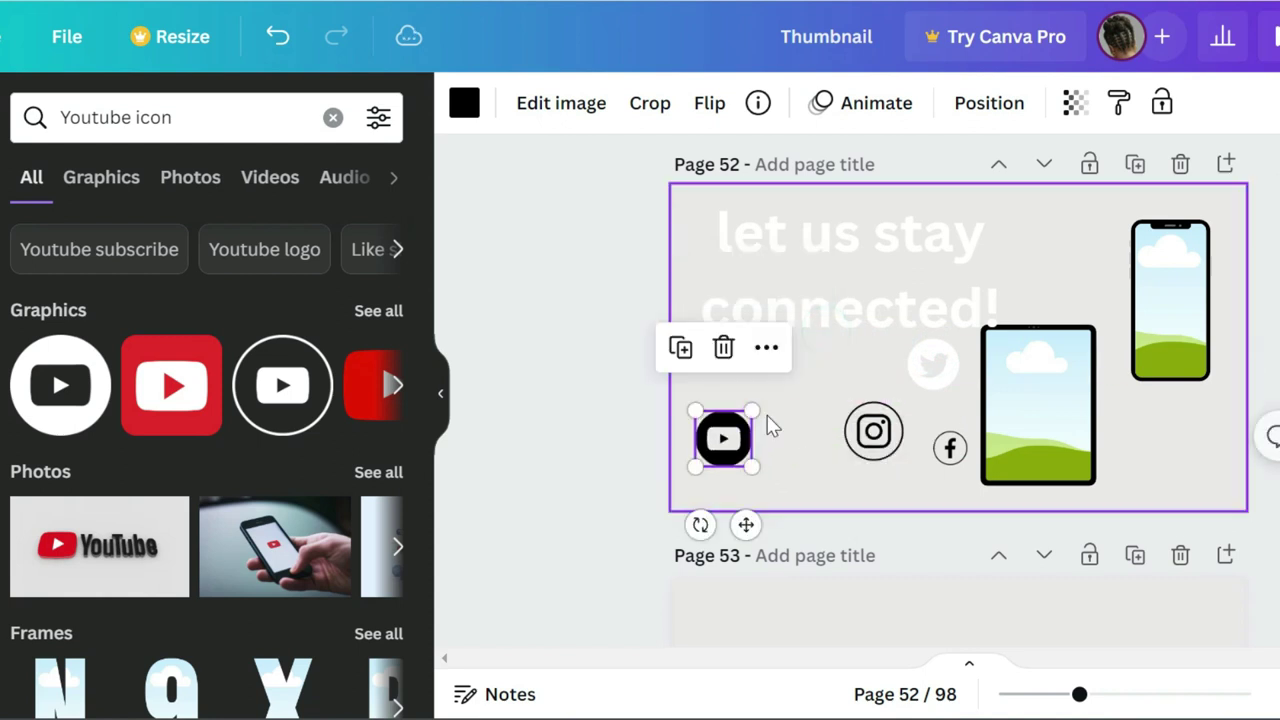
# Change page 52's background to the light grey document color and nudge the "let us stay connected!" heading up and to the left.
pyautogui.click(814, 395)
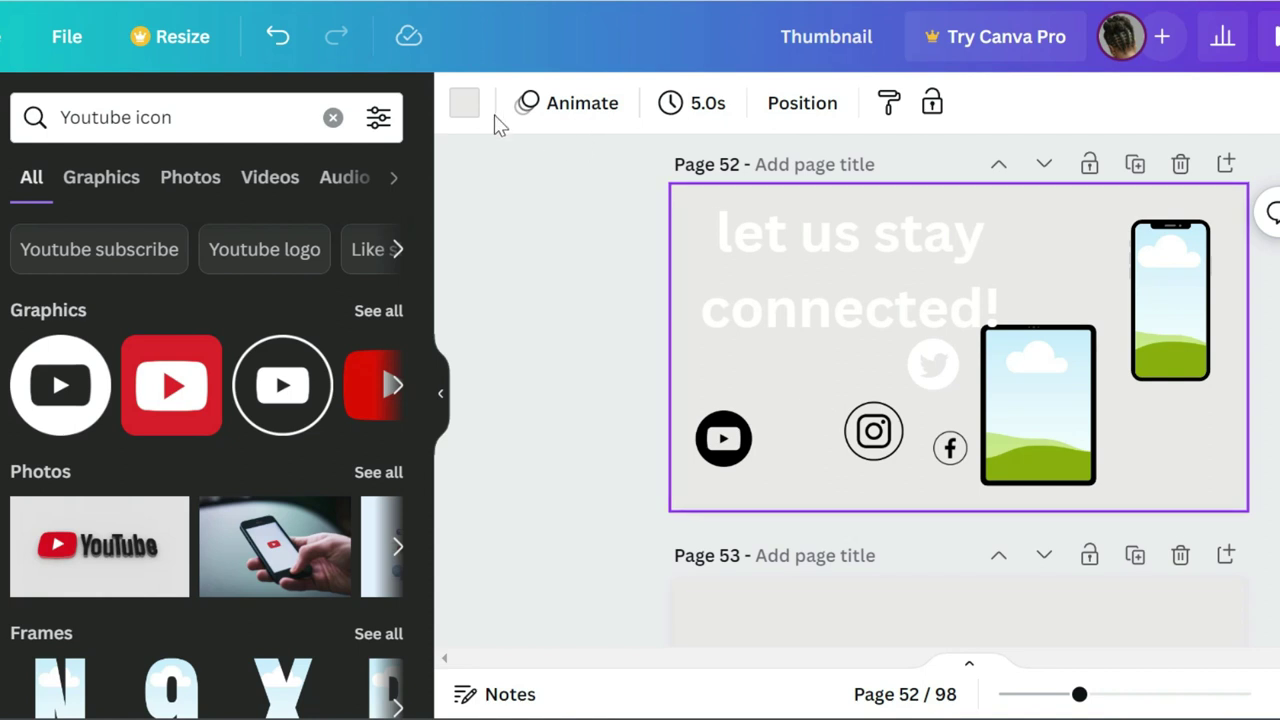
pyautogui.click(466, 104)
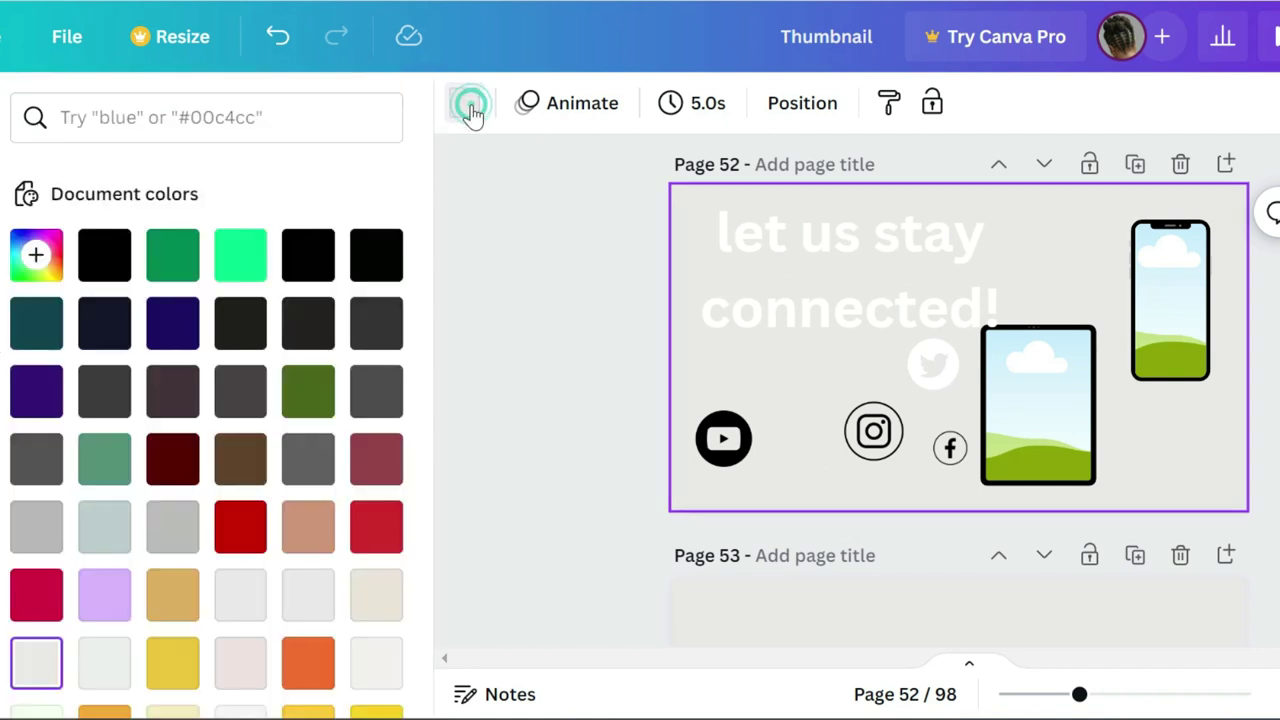
pyautogui.click(308, 461)
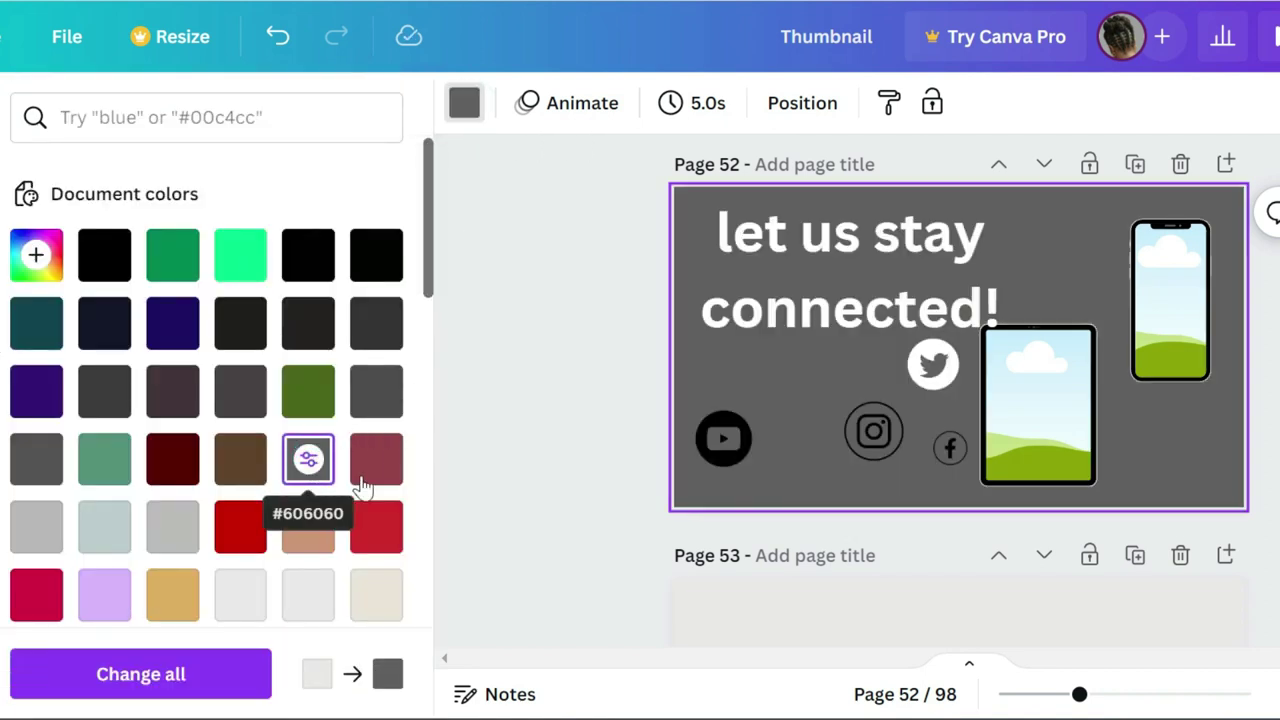
pyautogui.click(36, 527)
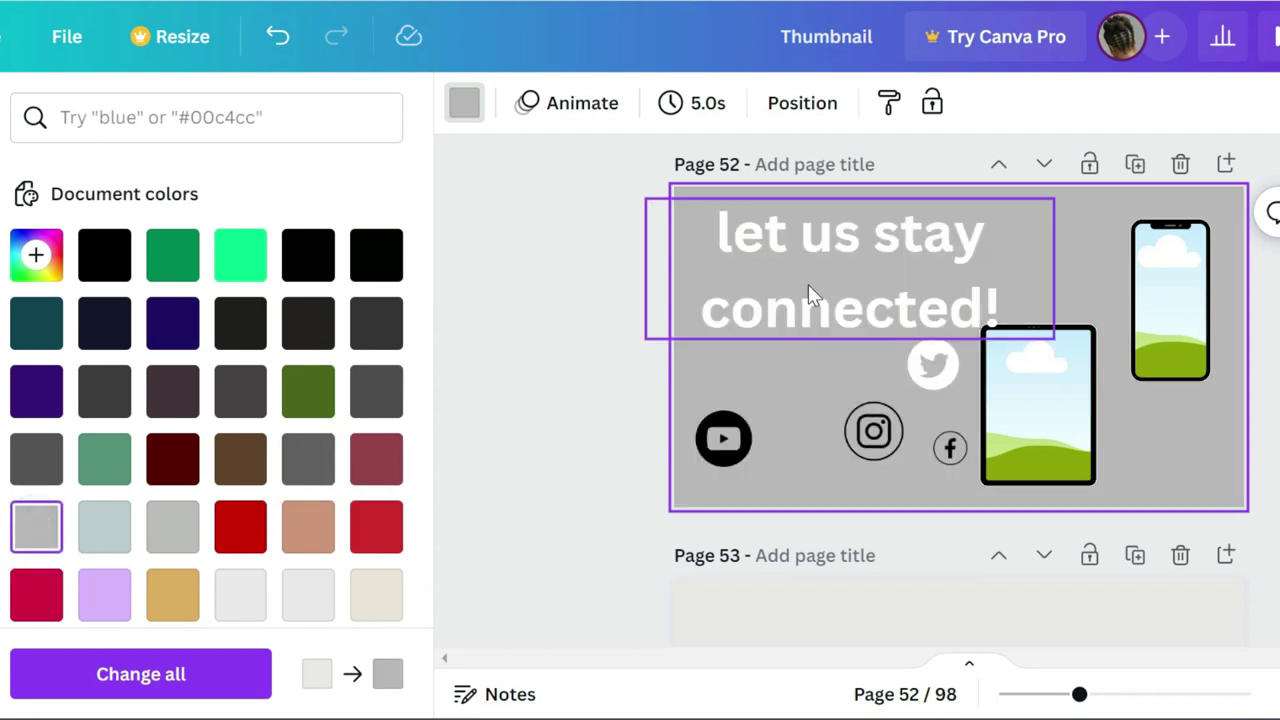
pyautogui.moveTo(808, 284); pyautogui.dragTo(796, 276)
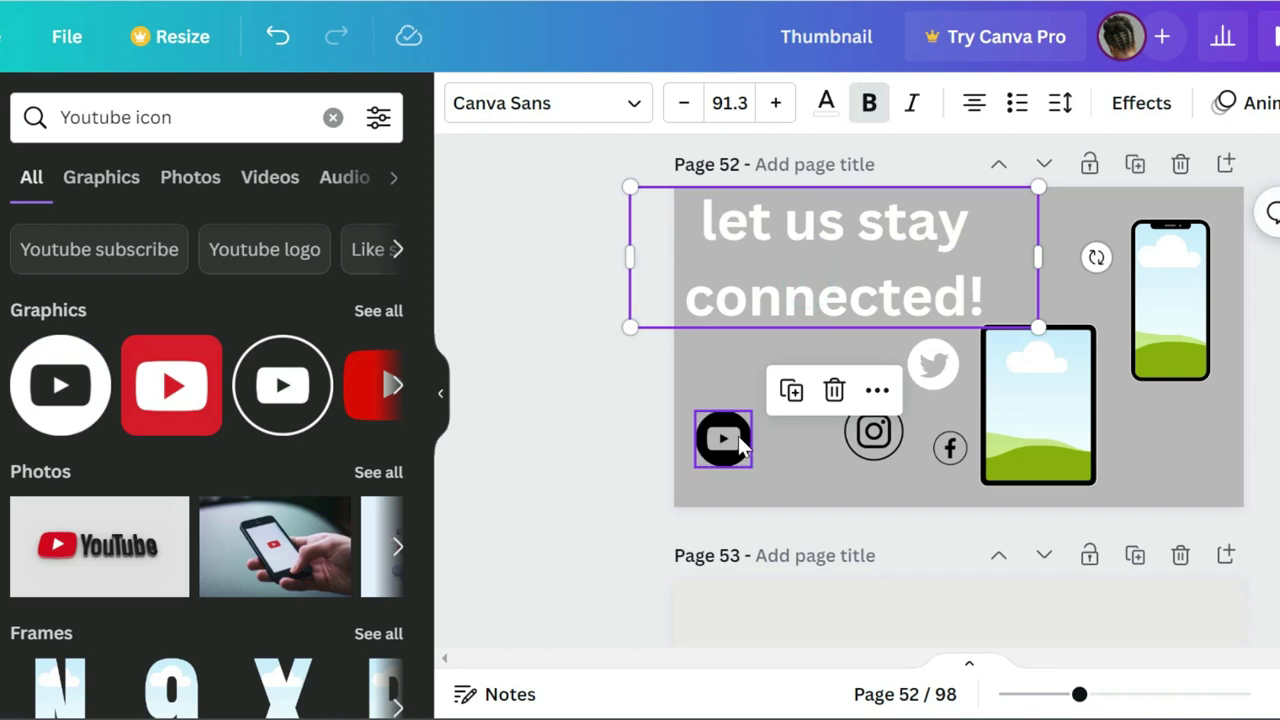
# Recolor the black YouTube icon on page 52 with the off-white document color.
pyautogui.click(738, 445)
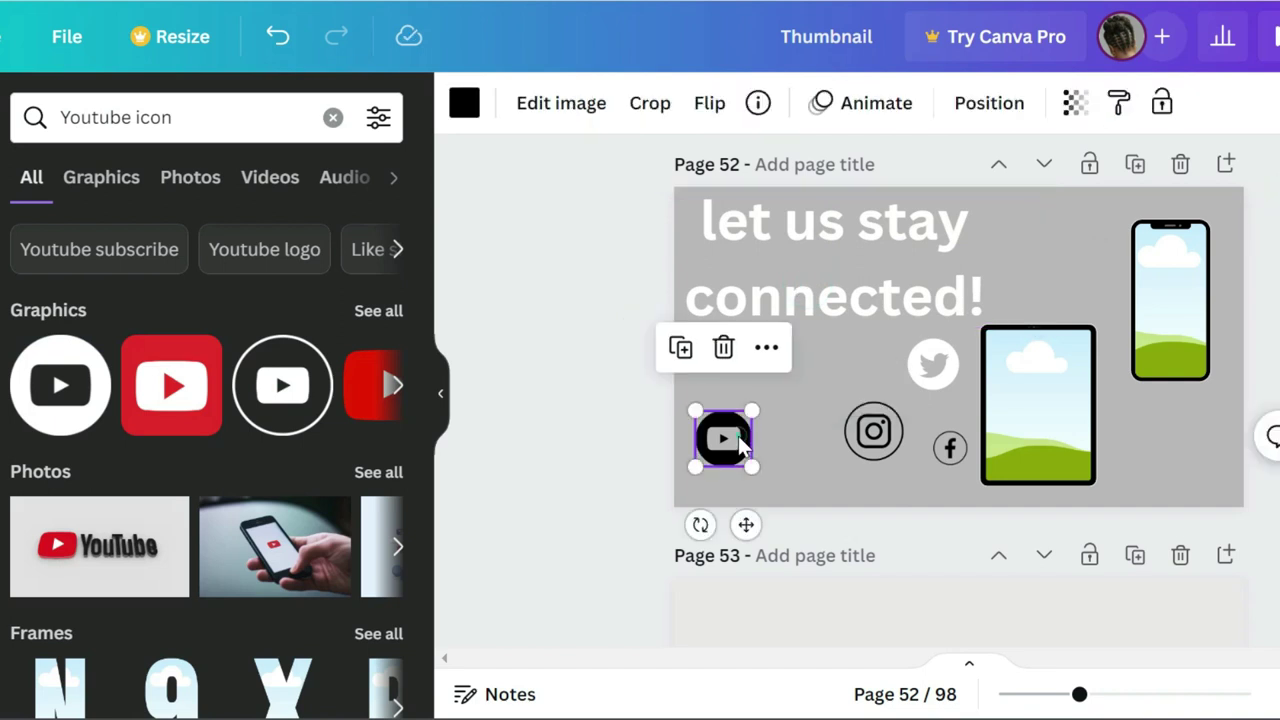
pyautogui.click(464, 110)
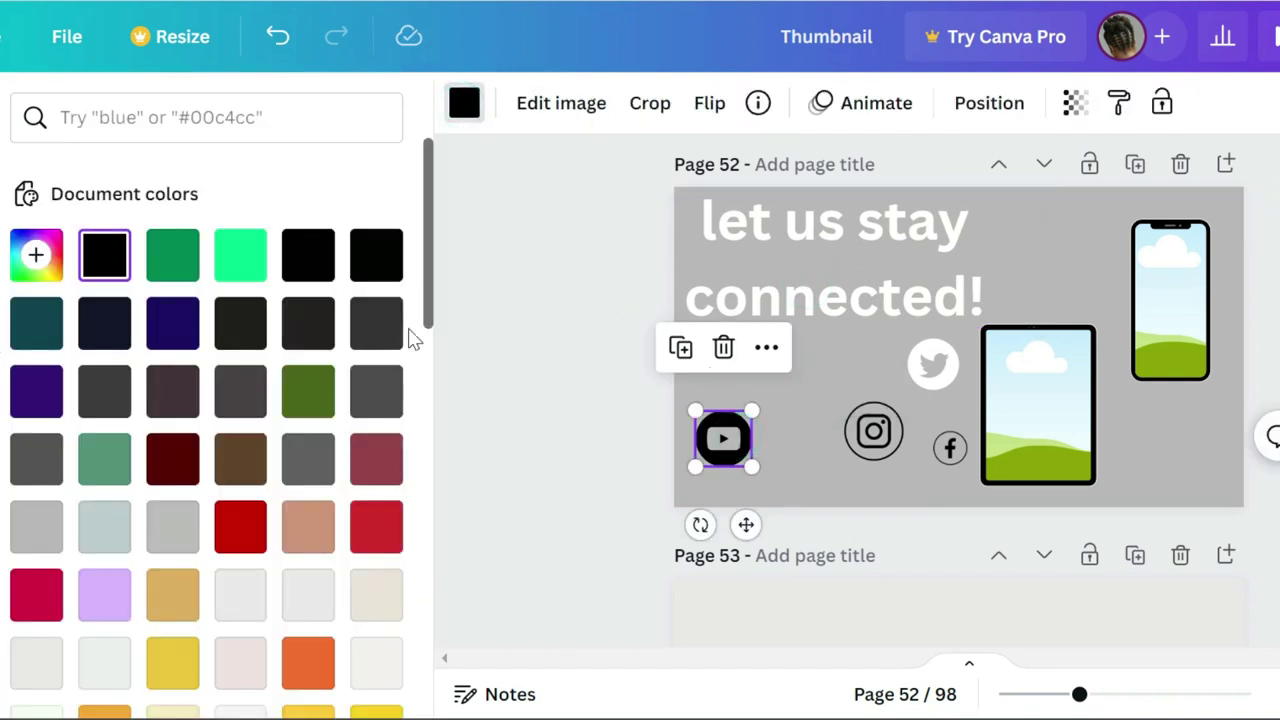
pyautogui.moveTo(428, 298); pyautogui.dragTo(428, 394)
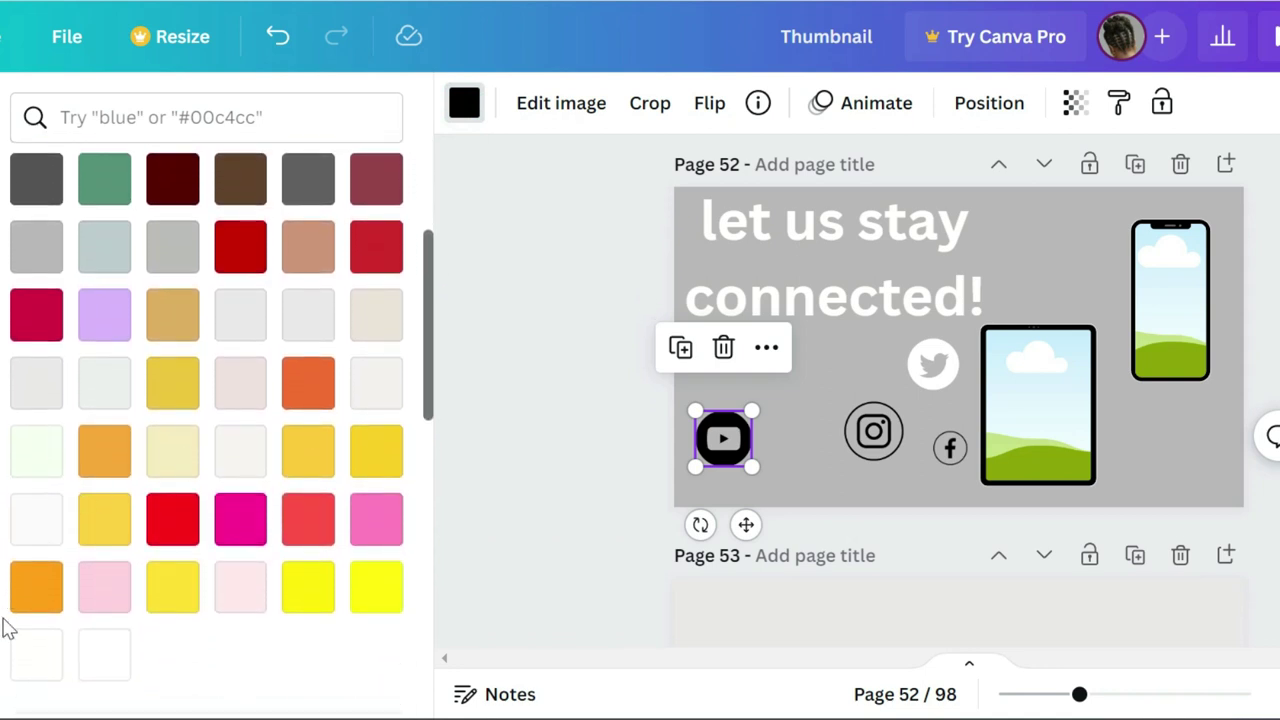
pyautogui.click(38, 656)
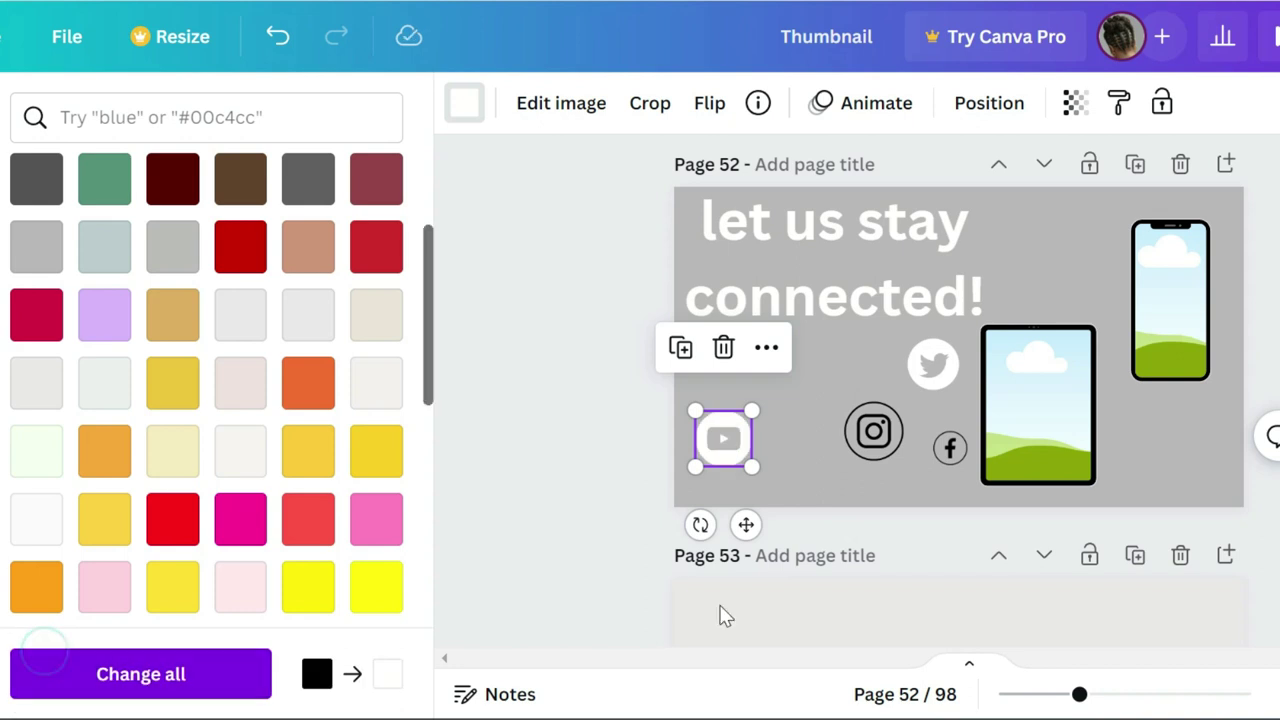
# Recolor the outlined Instagram icon with the same off-white document color as the YouTube icon.
pyautogui.click(873, 432)
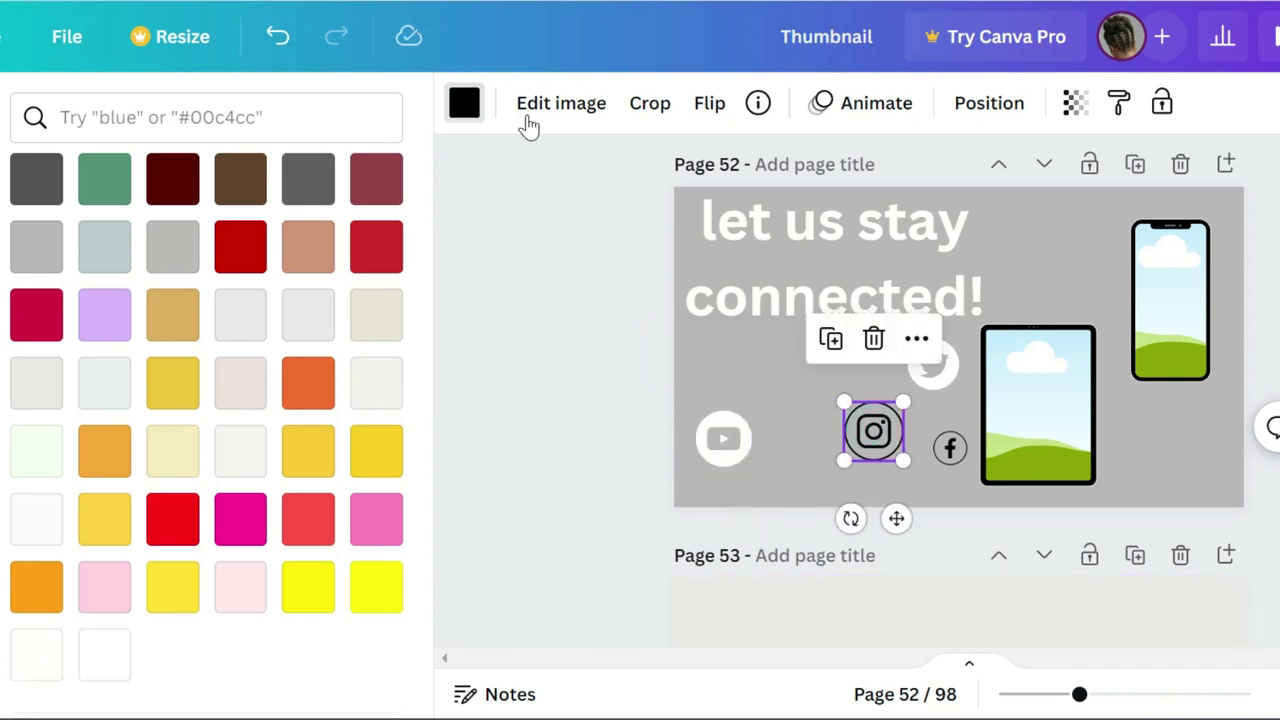
pyautogui.click(468, 108)
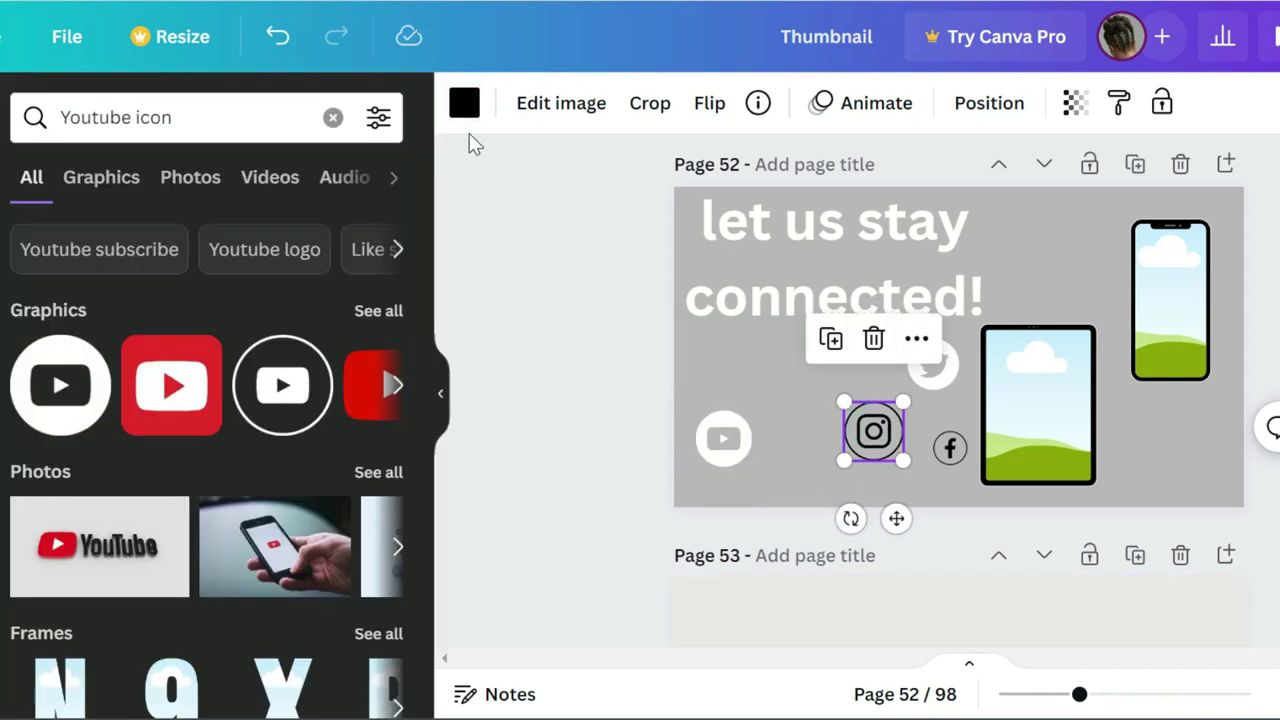
pyautogui.click(465, 108)
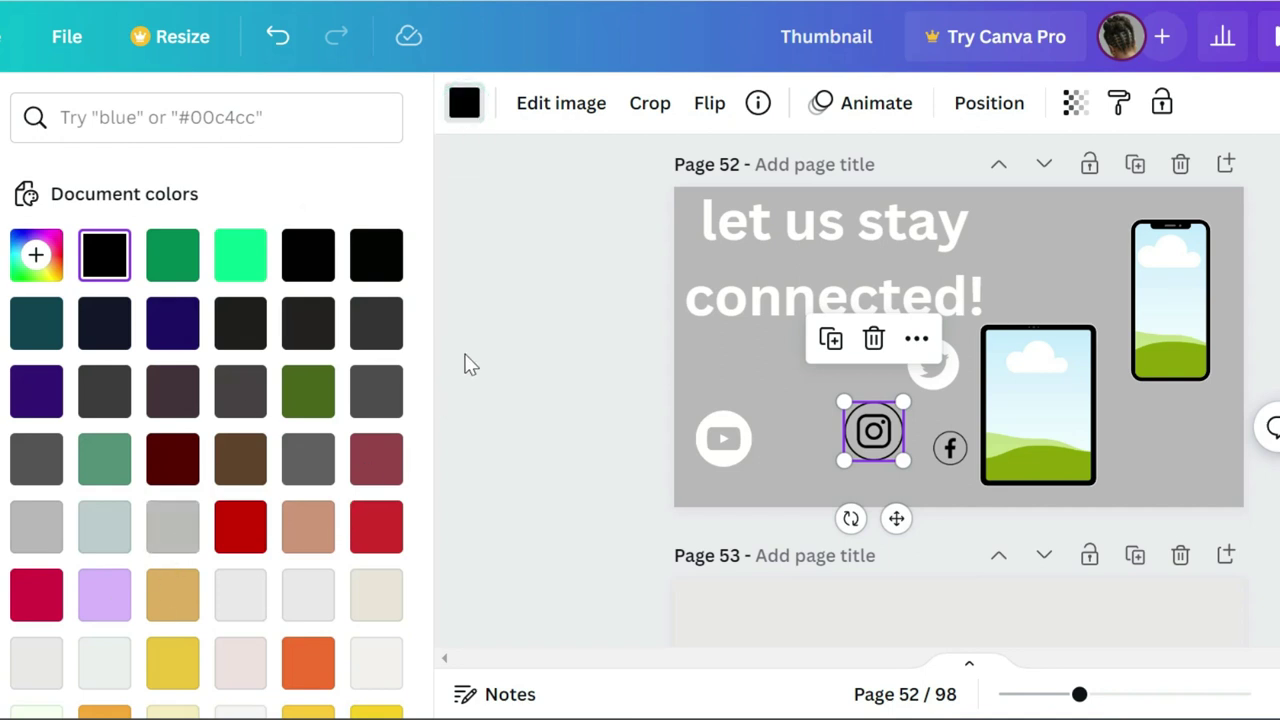
pyautogui.moveTo(424, 283); pyautogui.dragTo(426, 442)
pyautogui.click(54, 438)
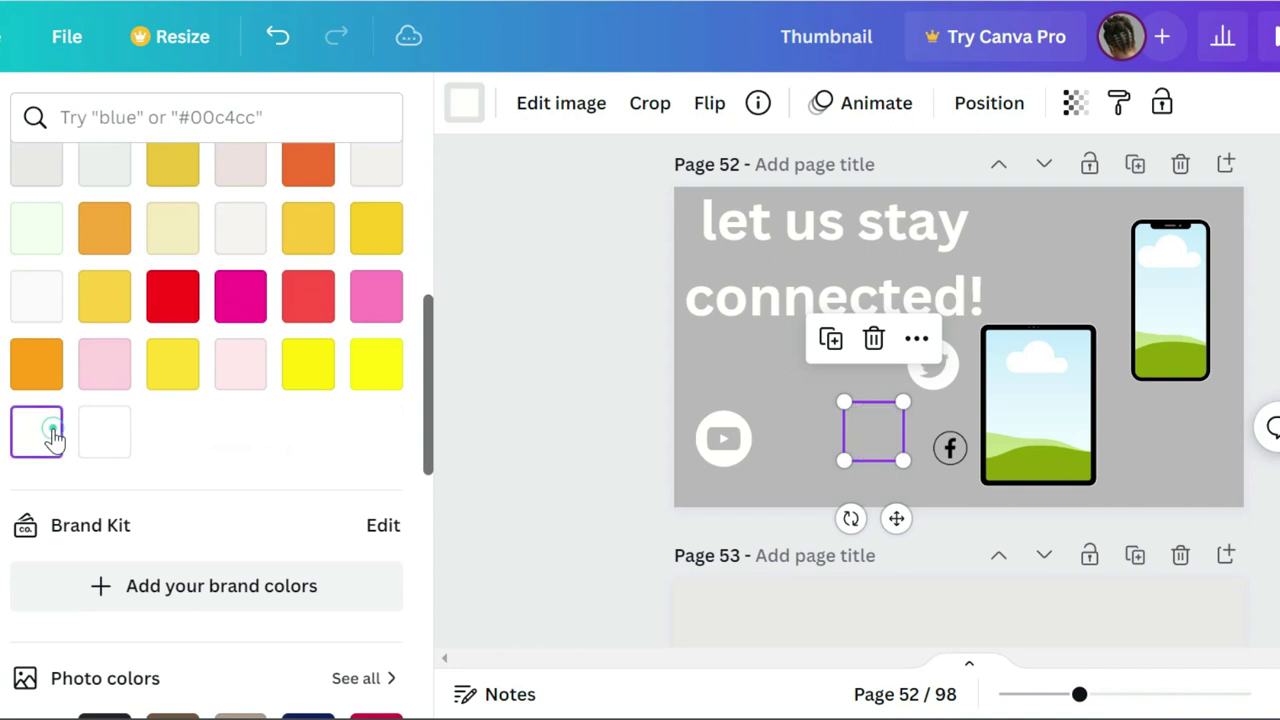
# Recolor the small outlined Facebook icon beside the tablet frame with the off-white document color.
pyautogui.click(950, 462)
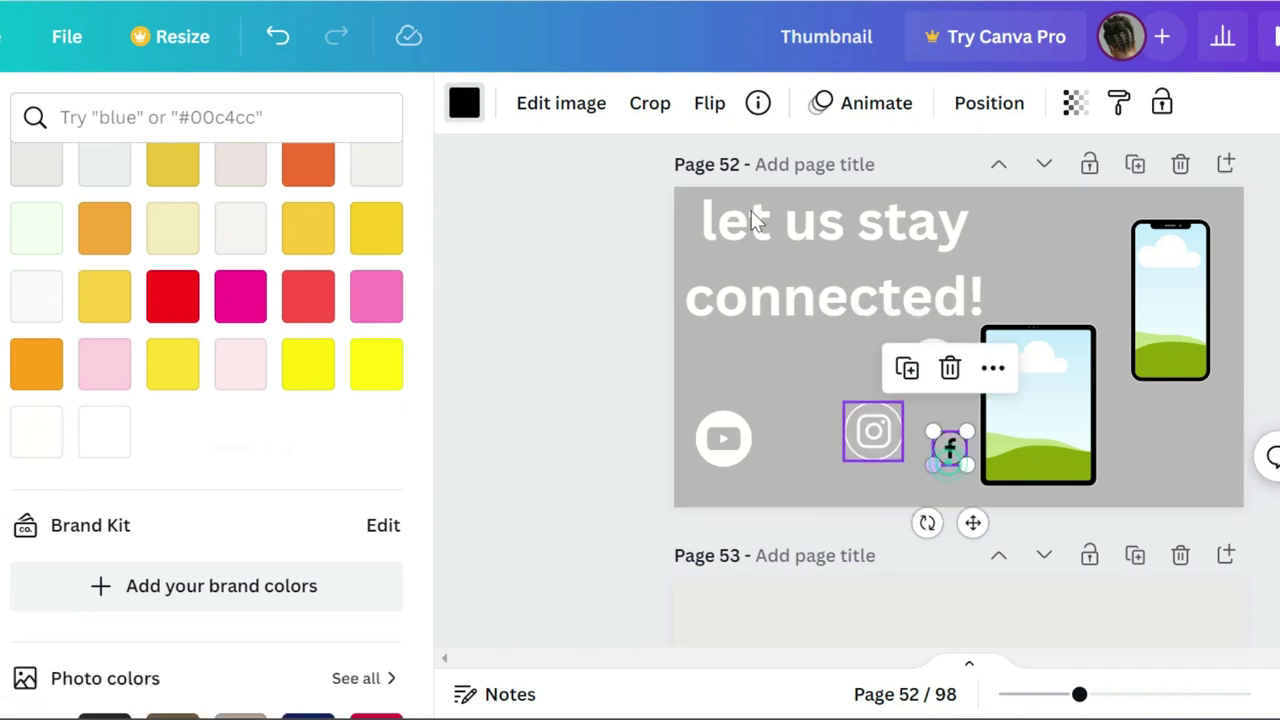
pyautogui.click(466, 104)
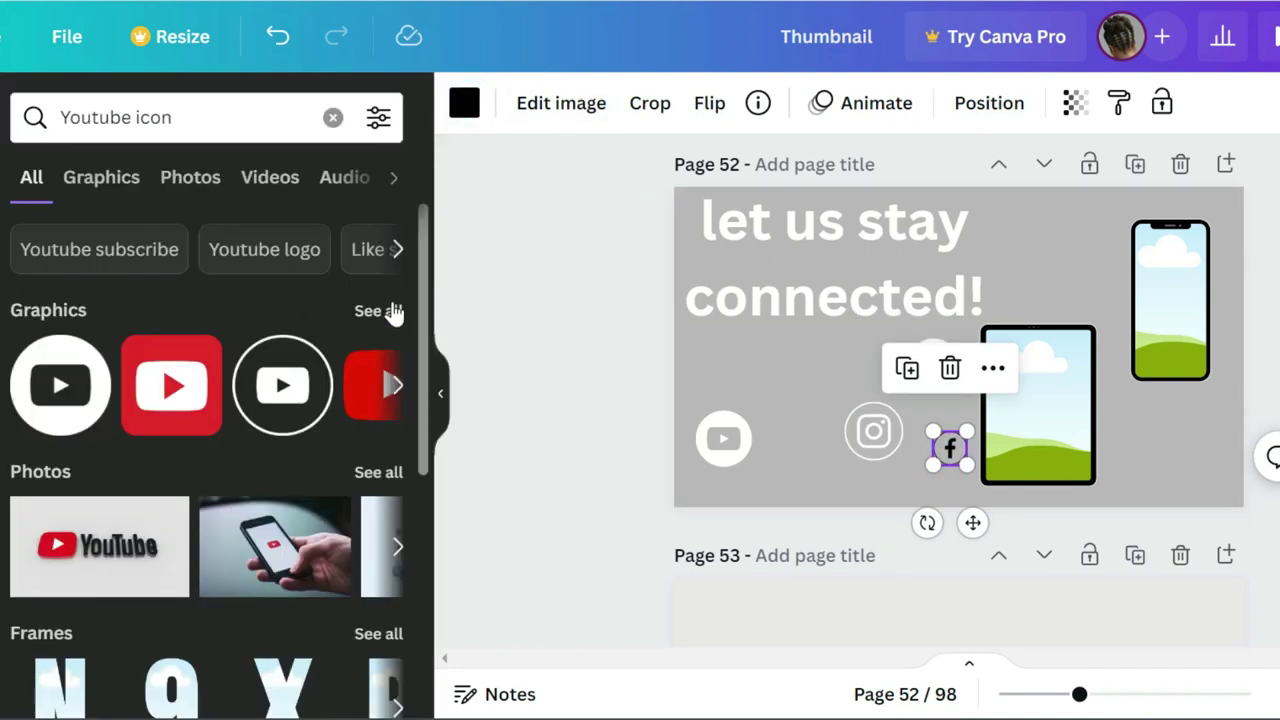
pyautogui.click(463, 104)
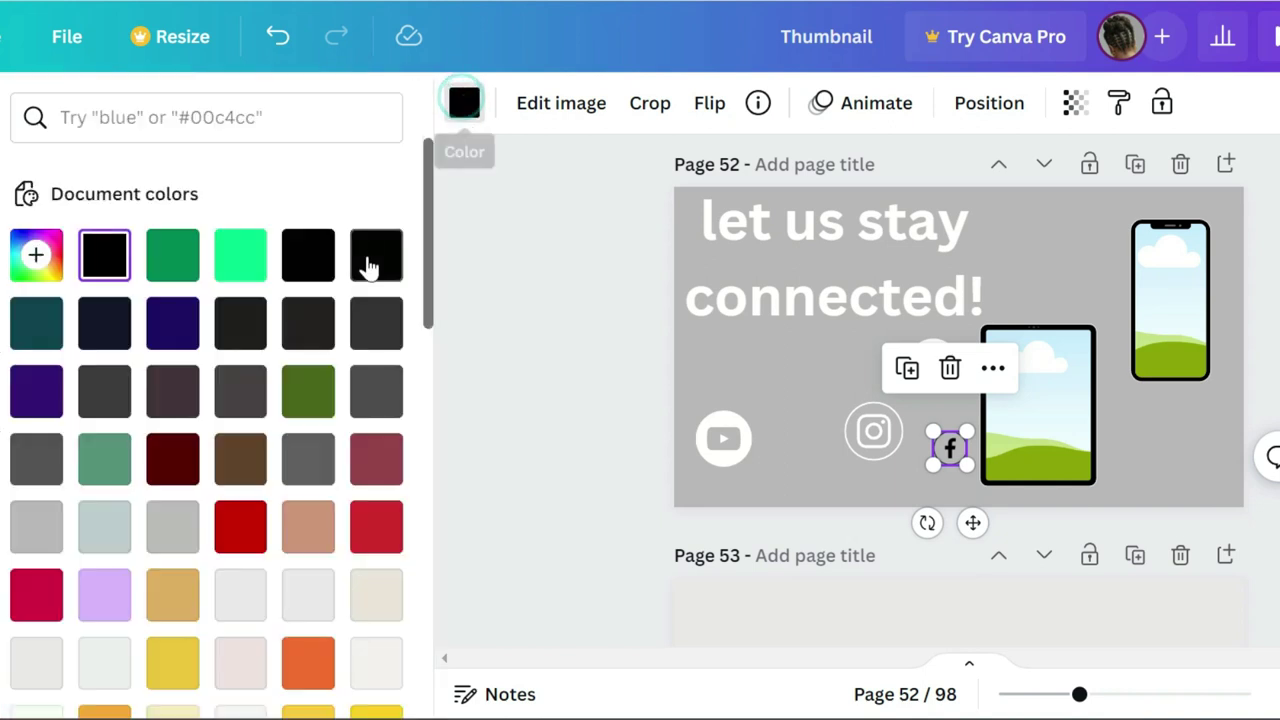
pyautogui.moveTo(430, 287); pyautogui.dragTo(424, 438)
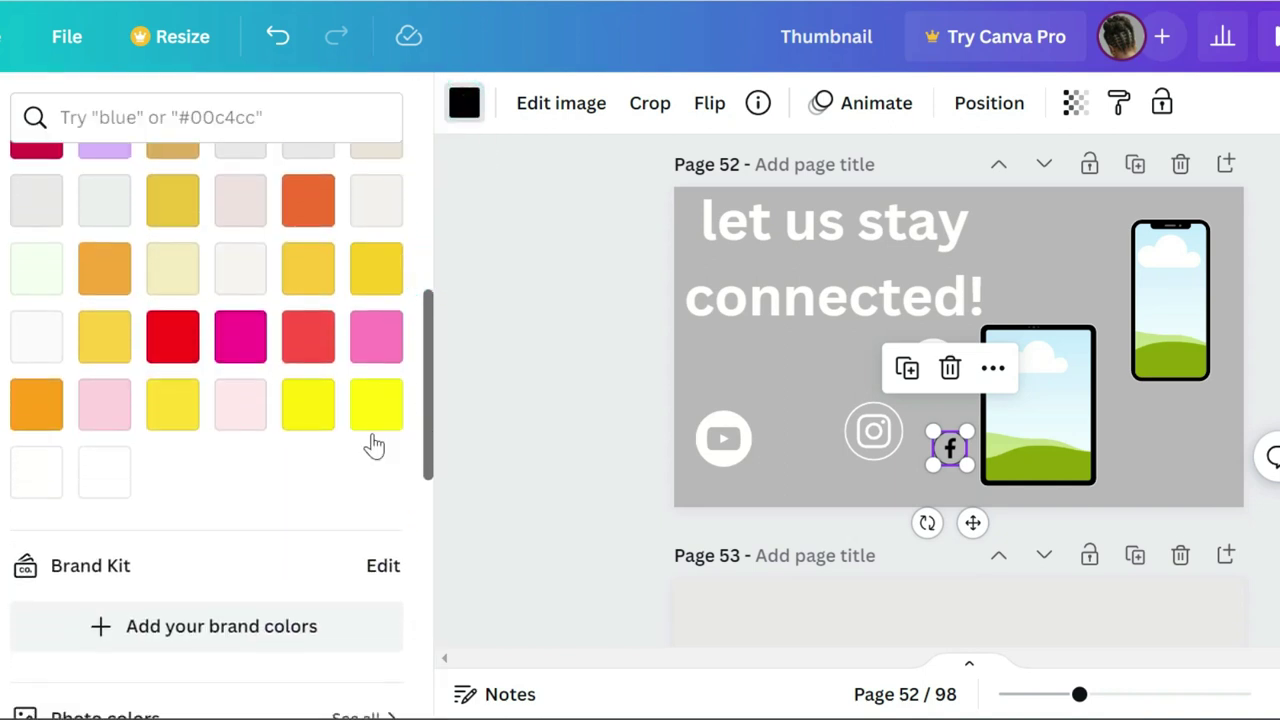
pyautogui.click(33, 476)
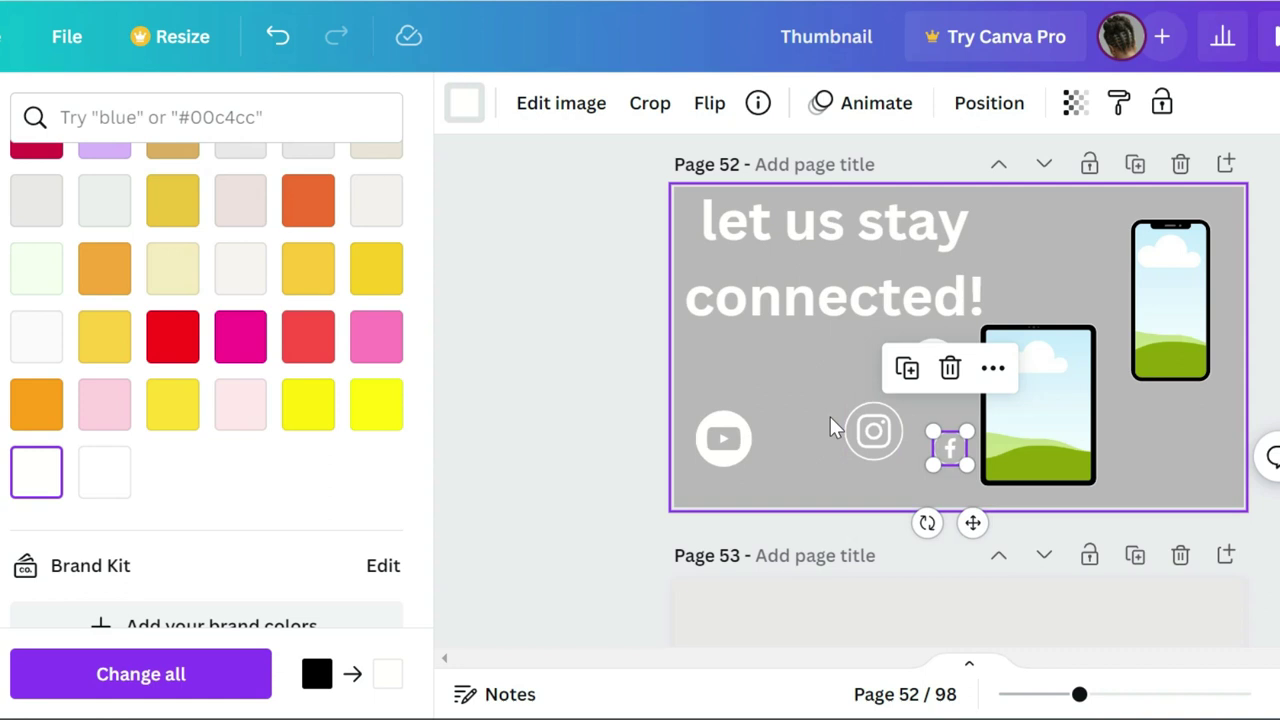
pyautogui.click(794, 376)
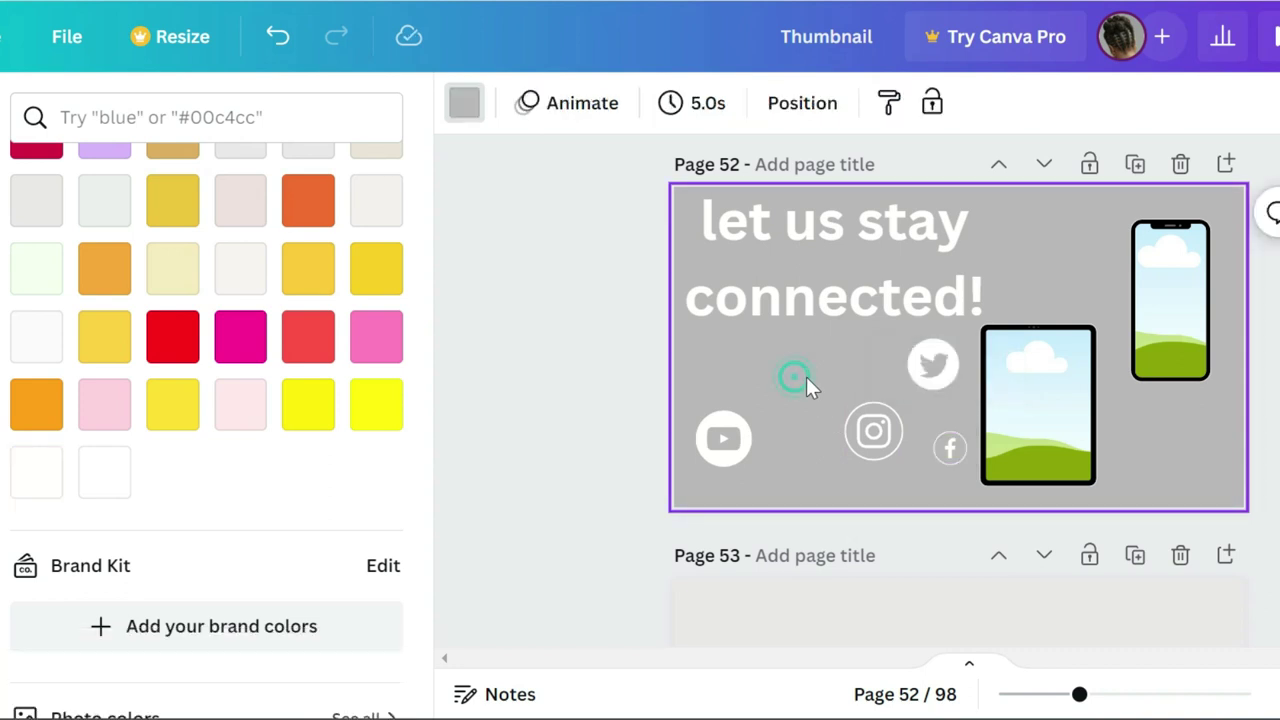
# Apply the off-white document color to the circular Twitter logo so it matches the other social icons.
pyautogui.click(939, 367)
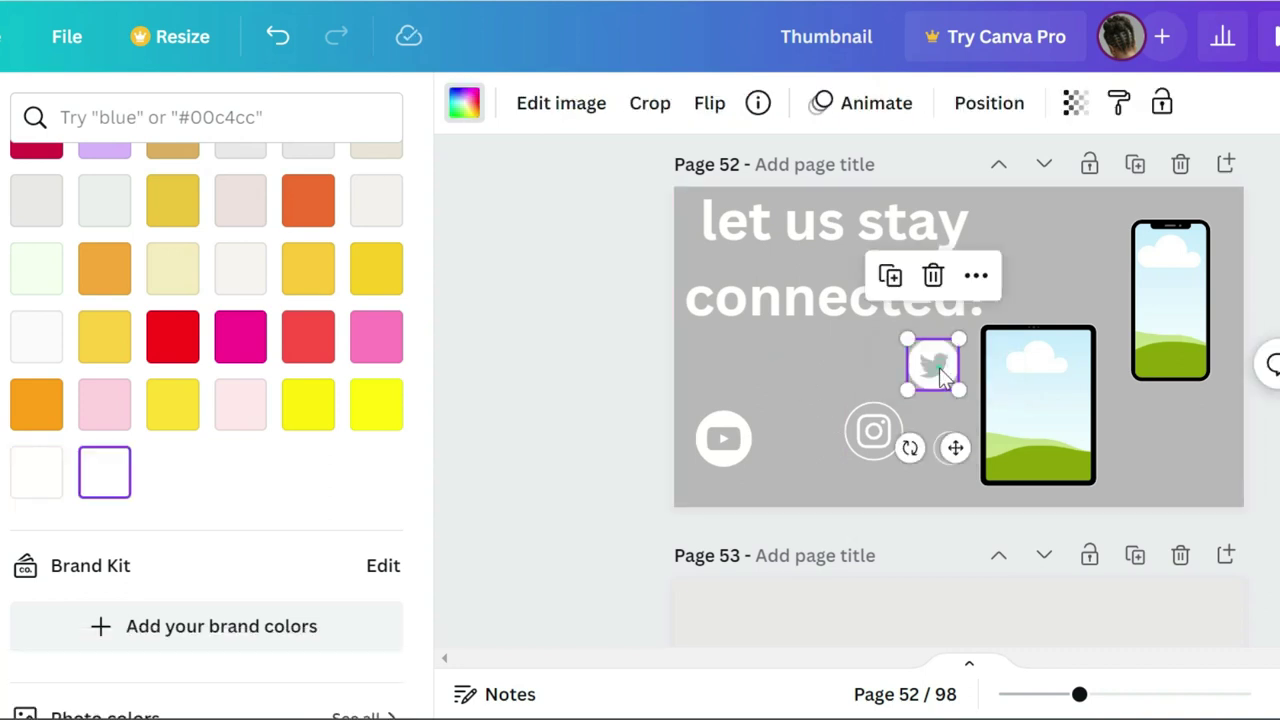
pyautogui.click(466, 104)
pyautogui.click(470, 105)
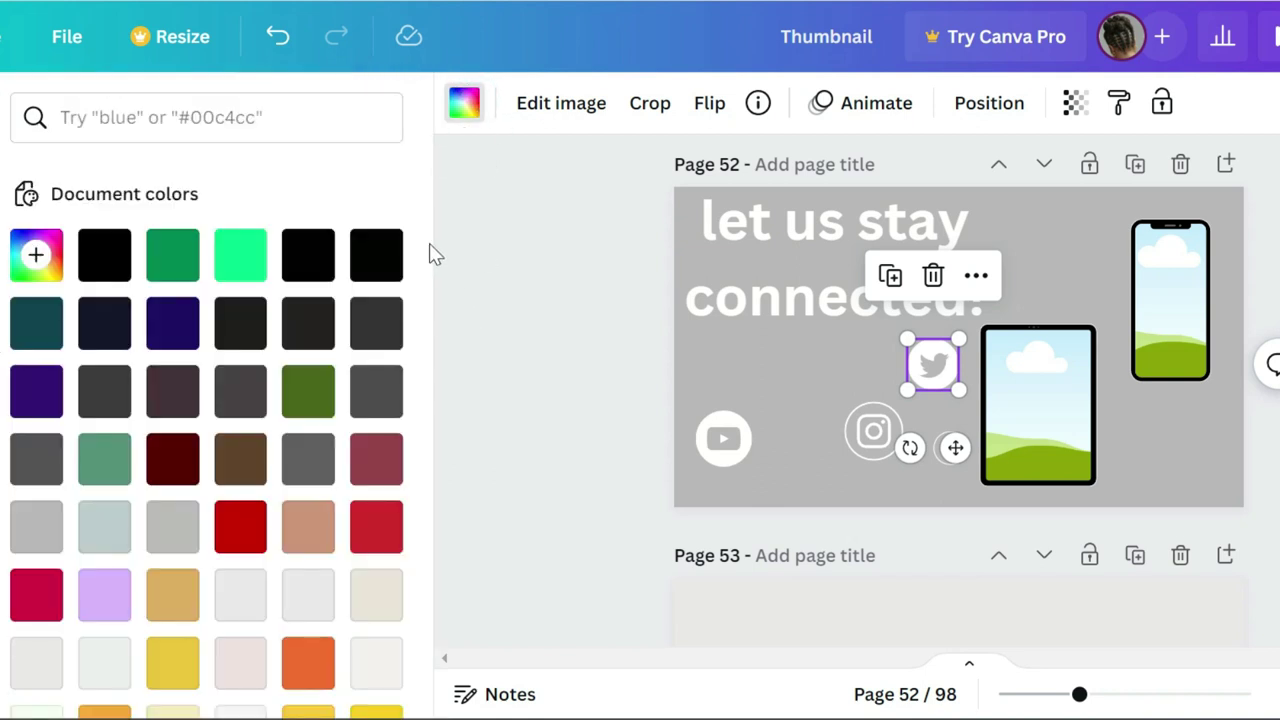
pyautogui.moveTo(427, 293); pyautogui.dragTo(426, 386)
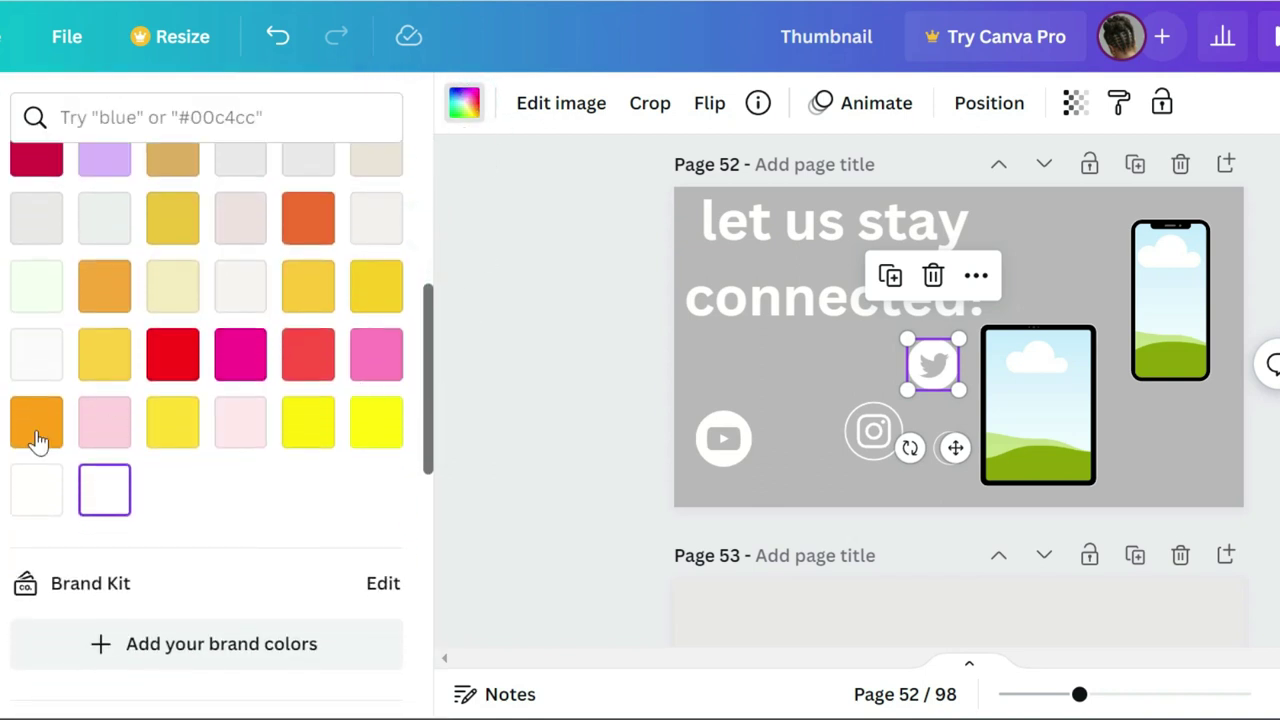
pyautogui.click(31, 500)
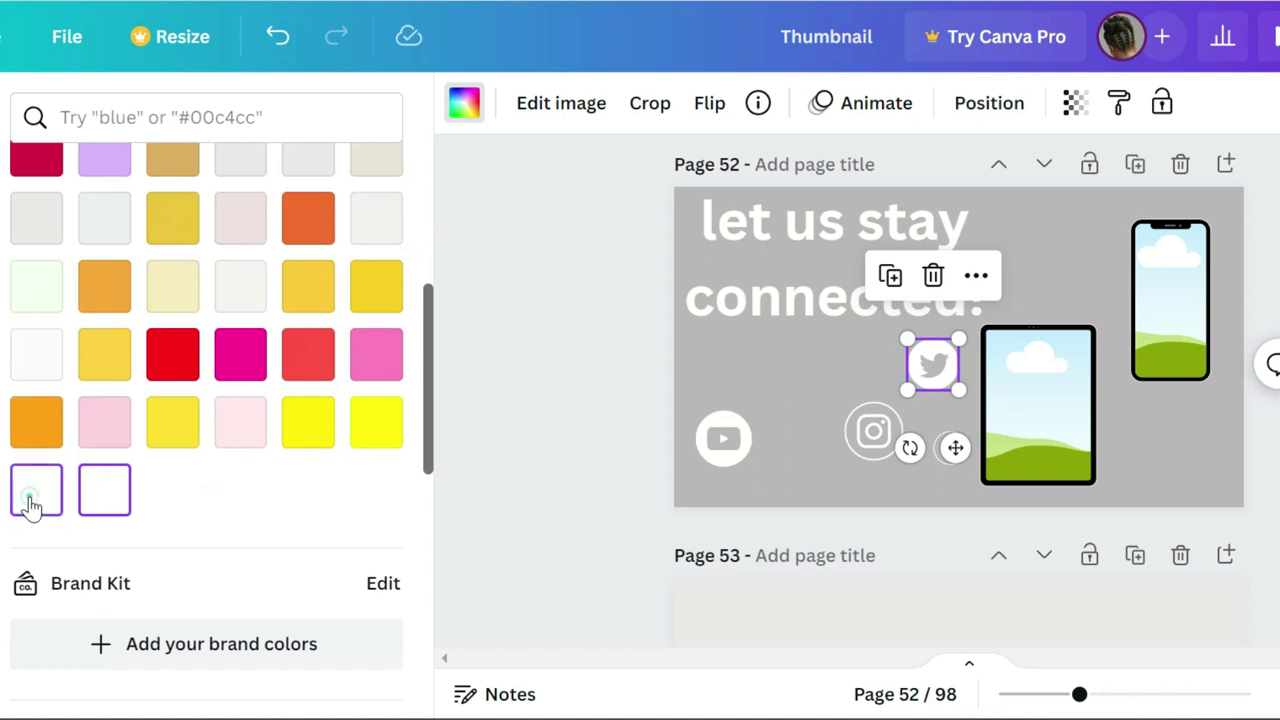
# Move the Twitter logo directly above the YouTube icon and the Instagram icon directly to the YouTube icon's right.
pyautogui.click(758, 356)
pyautogui.moveTo(940, 362); pyautogui.dragTo(745, 380)
pyautogui.moveTo(872, 437); pyautogui.dragTo(781, 437)
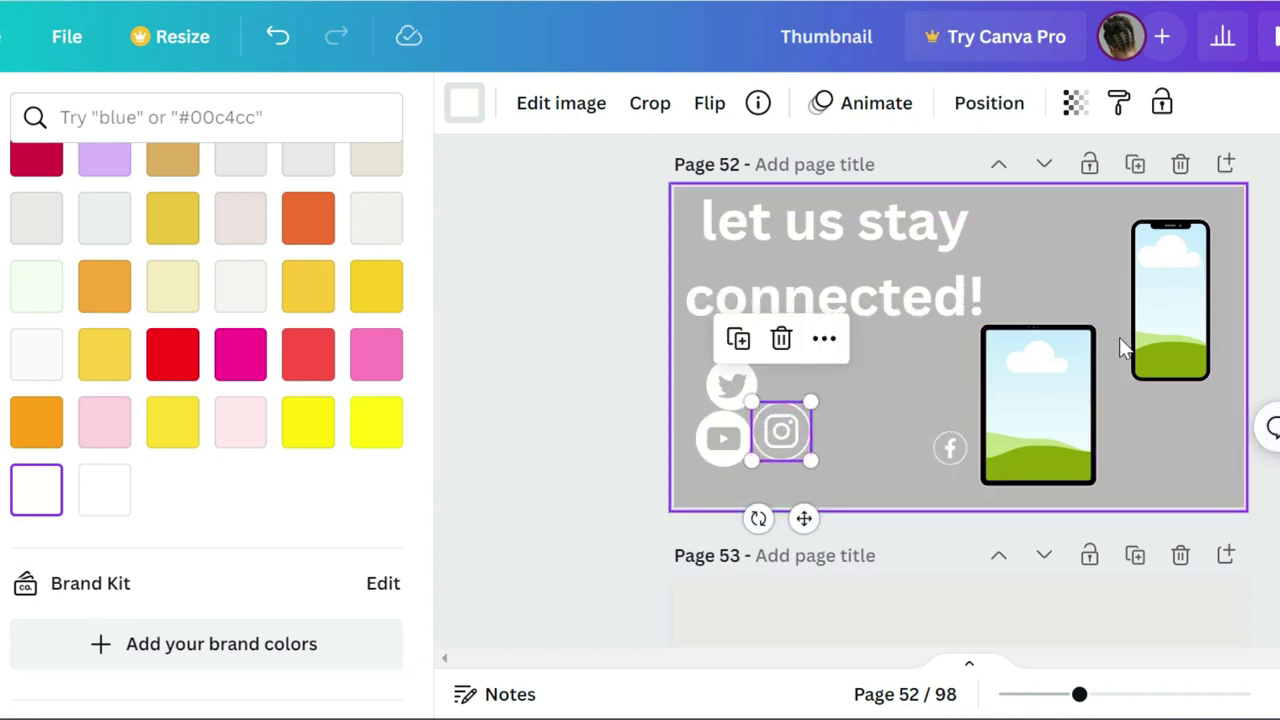
# Add the uploaded 5.7-second mirror video to page 52.
pyautogui.click(1183, 305)
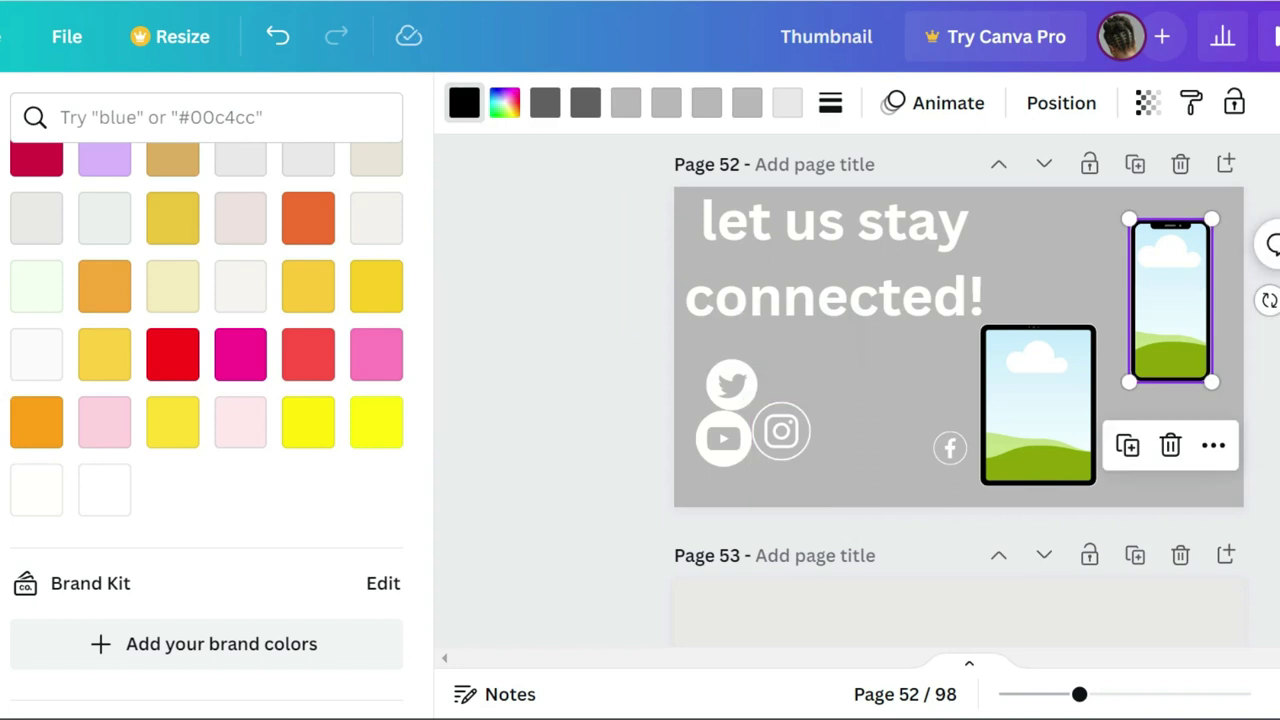
pyautogui.click(0, 170)
pyautogui.click(0, 300)
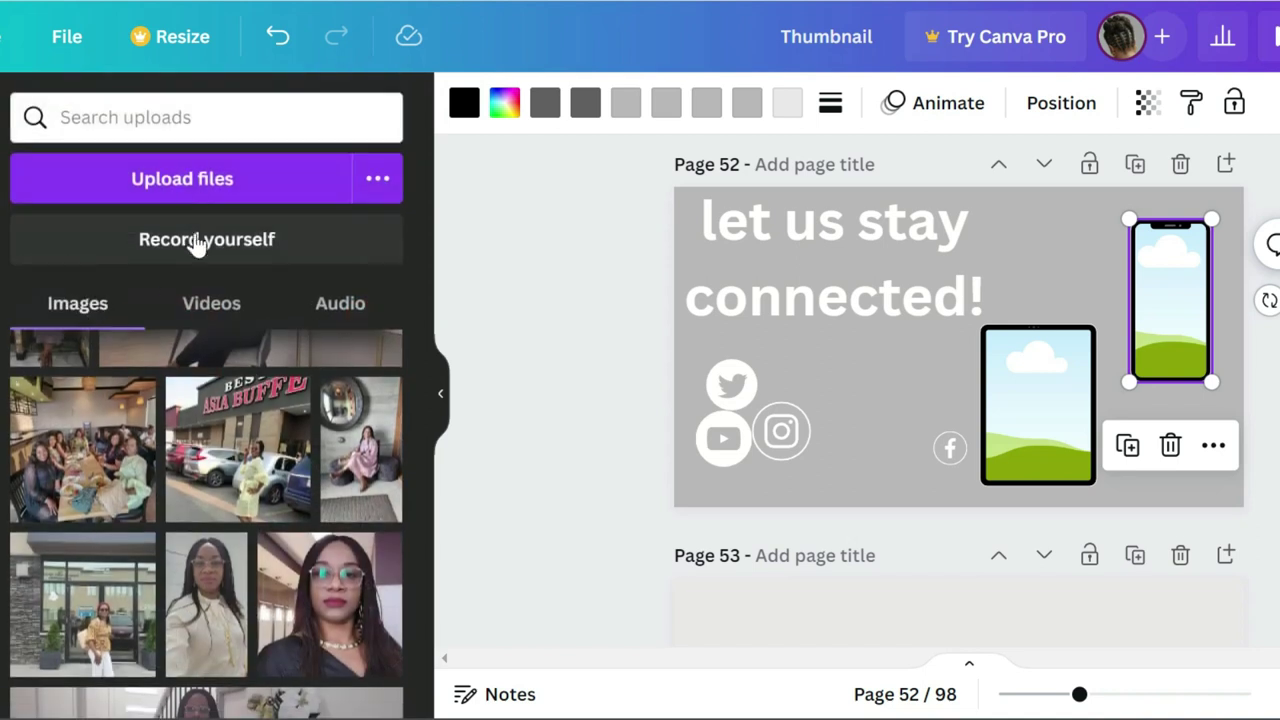
pyautogui.click(214, 306)
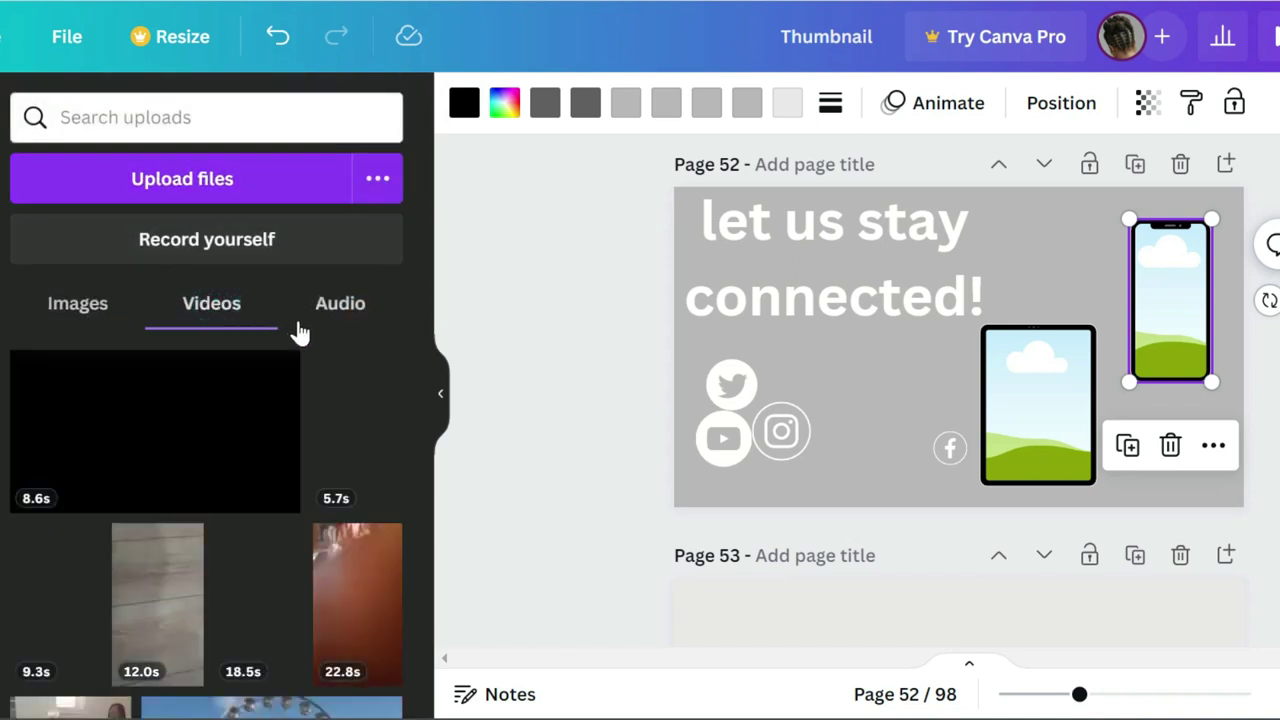
pyautogui.click(350, 462)
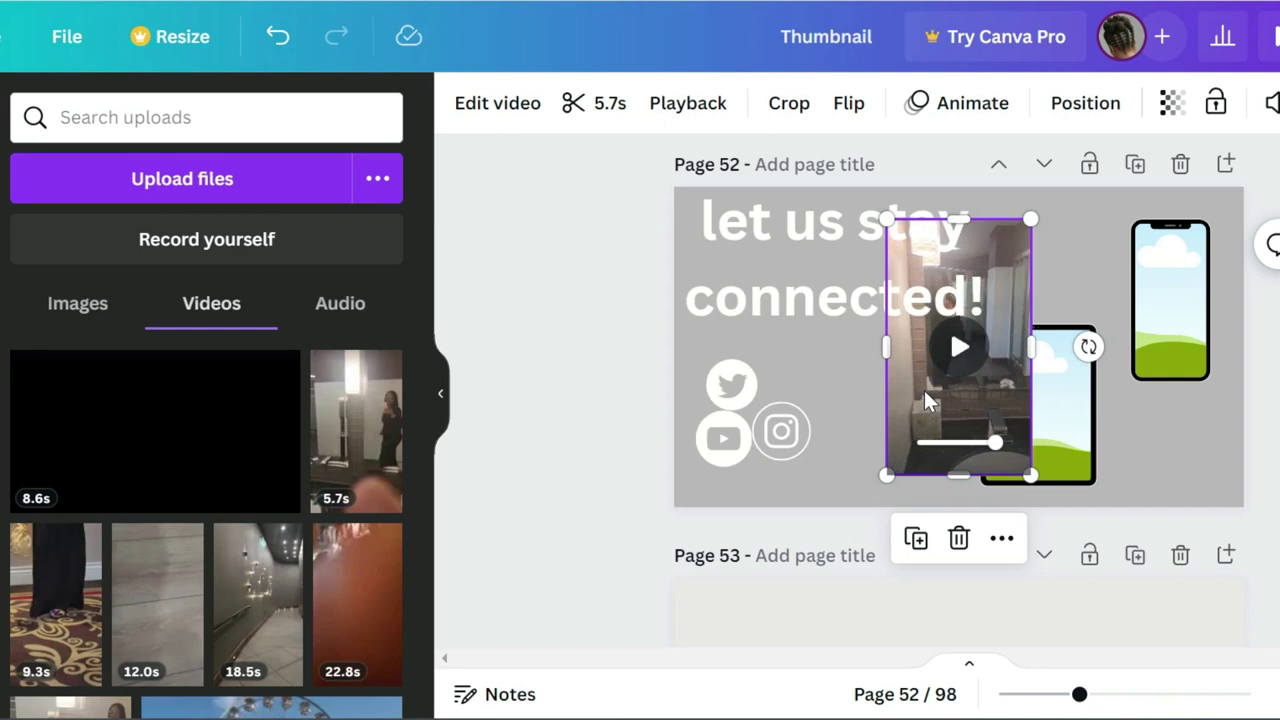
# Fill the phone frame with the 5.7-second mirror video and enlarge the frame so it spans most of the page's upper right side.
pyautogui.moveTo(924, 400); pyautogui.dragTo(1142, 326)
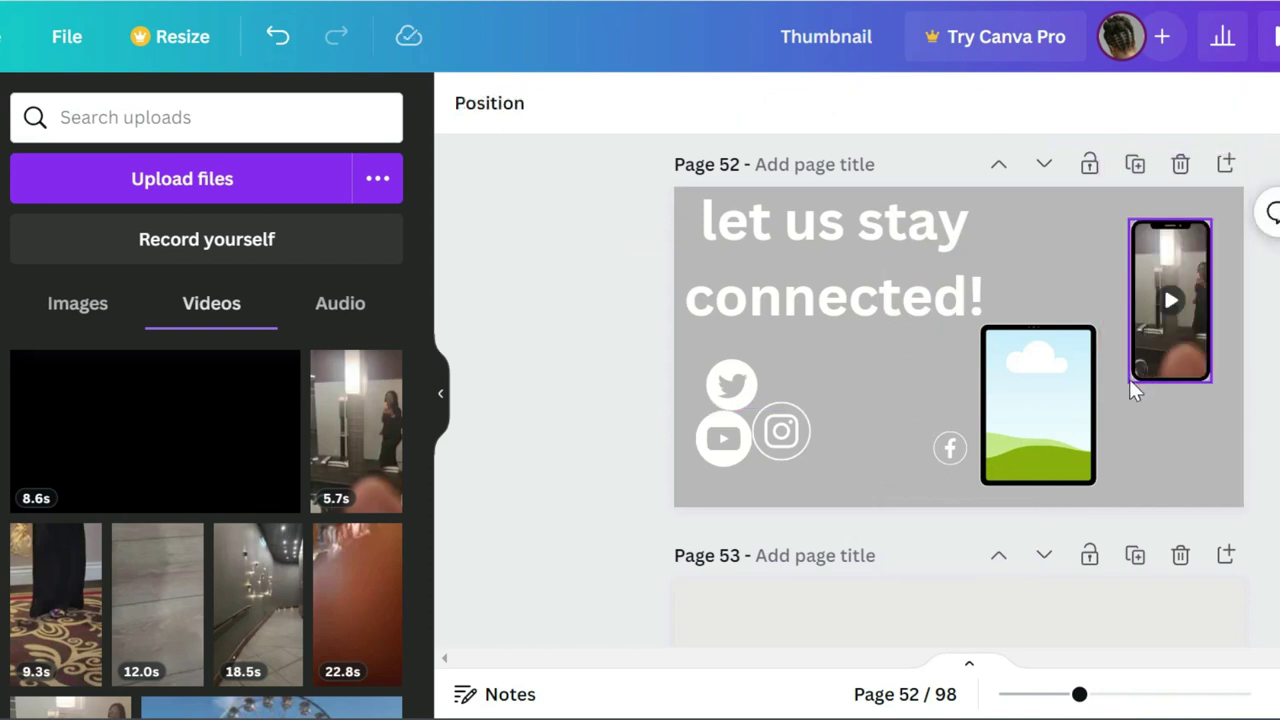
pyautogui.click(1145, 345)
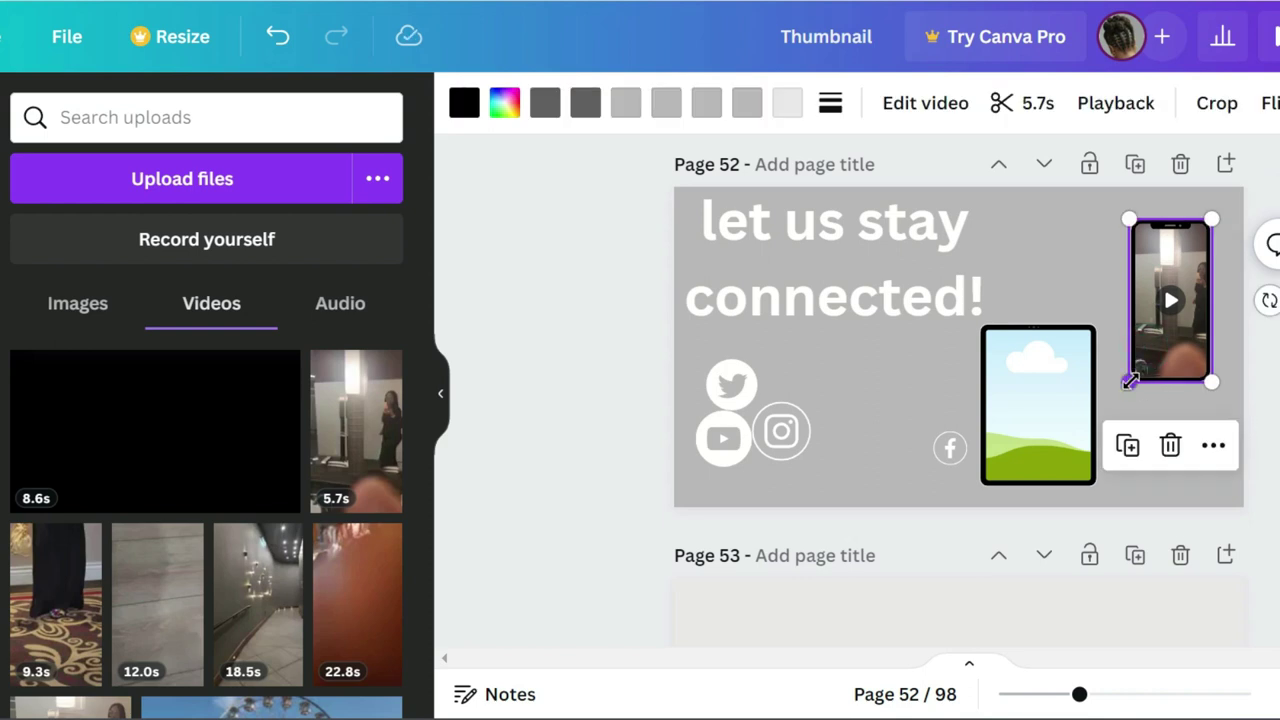
pyautogui.moveTo(1129, 381); pyautogui.dragTo(1093, 430)
pyautogui.moveTo(1118, 387); pyautogui.dragTo(1118, 367)
pyautogui.moveTo(1211, 411); pyautogui.dragTo(1220, 428)
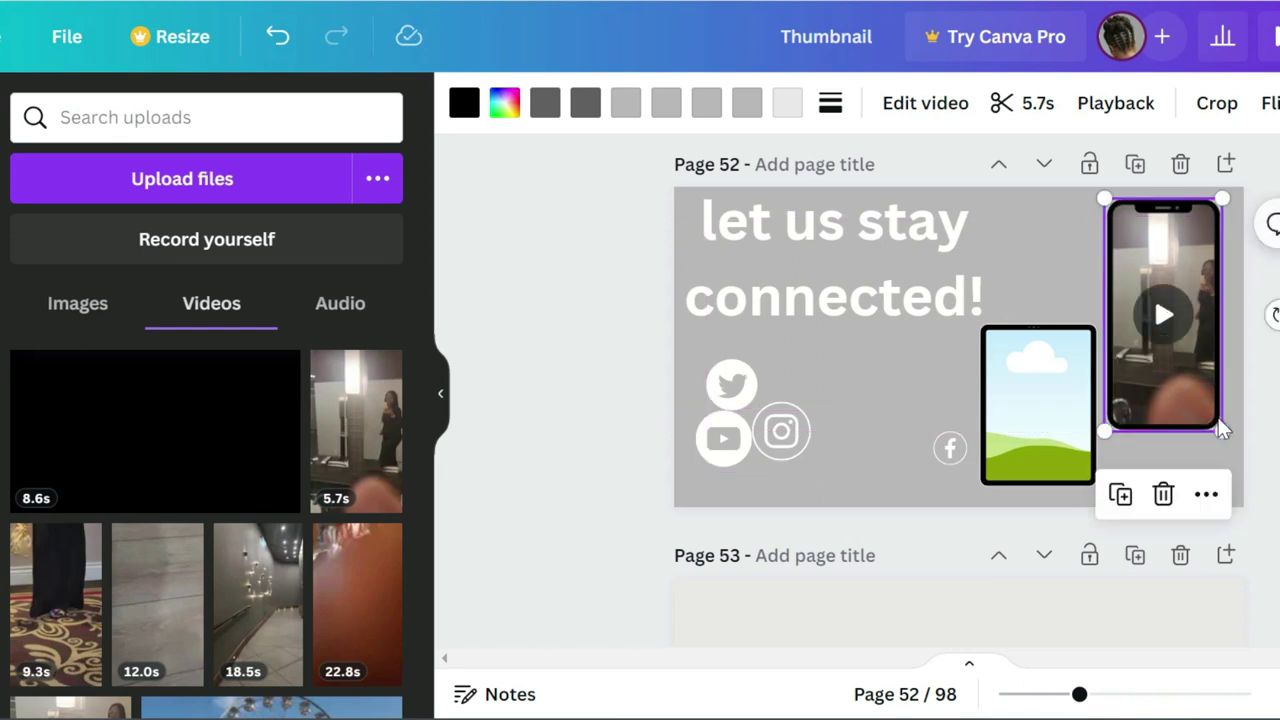
# Trim the video in the phone frame to 2.1 seconds.
pyautogui.click(1166, 313)
pyautogui.click(1011, 105)
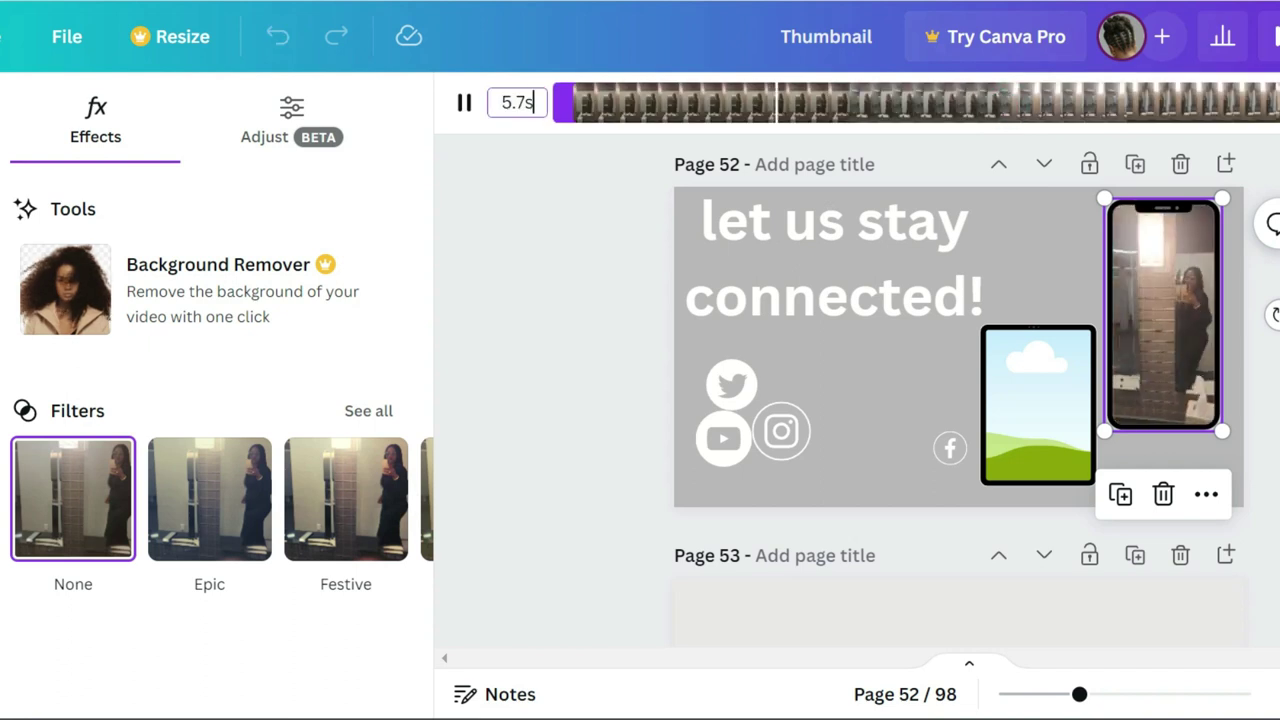
pyautogui.moveTo(1262, 102); pyautogui.dragTo(791, 70)
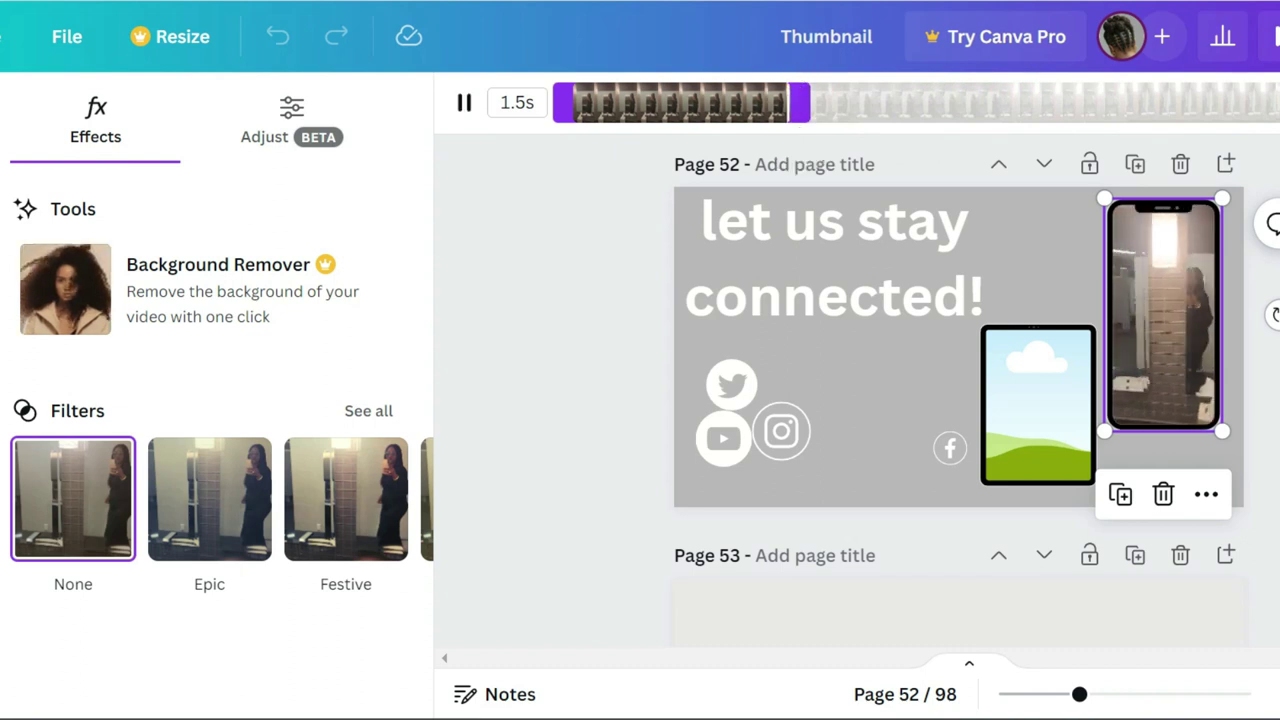
pyautogui.press('Escape')
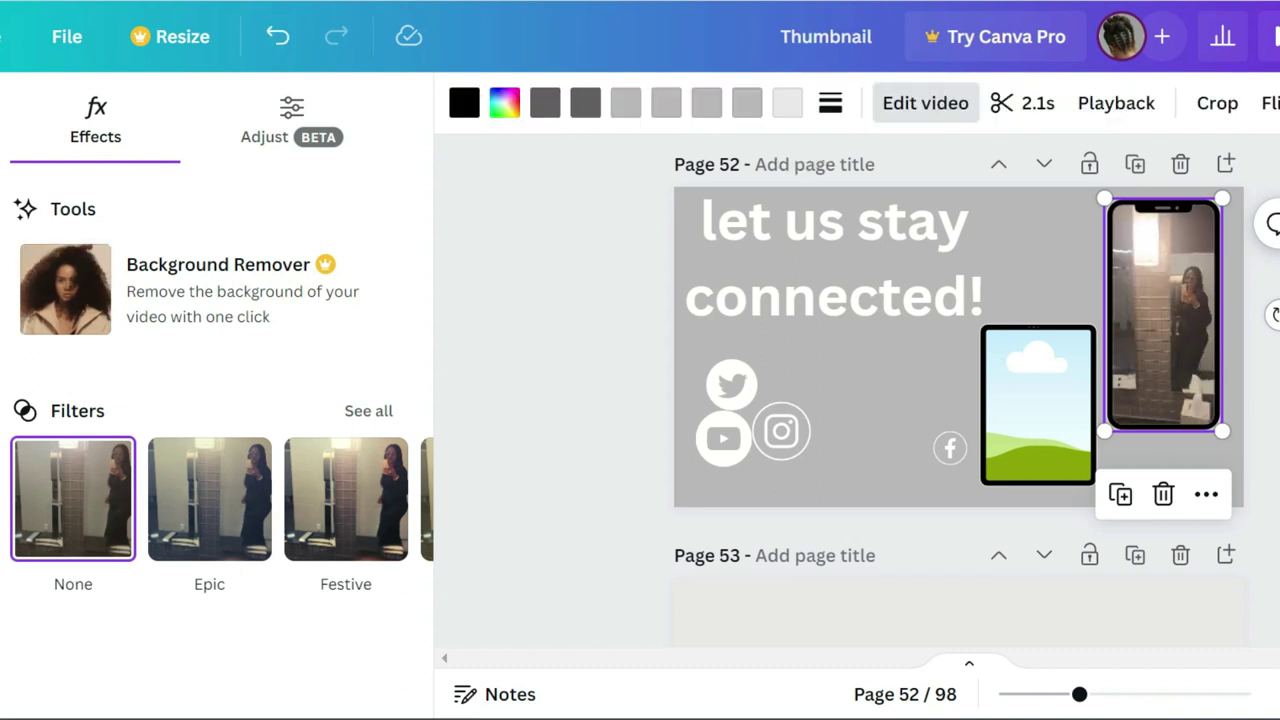
# Add the uploaded 9.3-second video of the patterned carpet and fill the tablet frame with it.
pyautogui.click(997, 397)
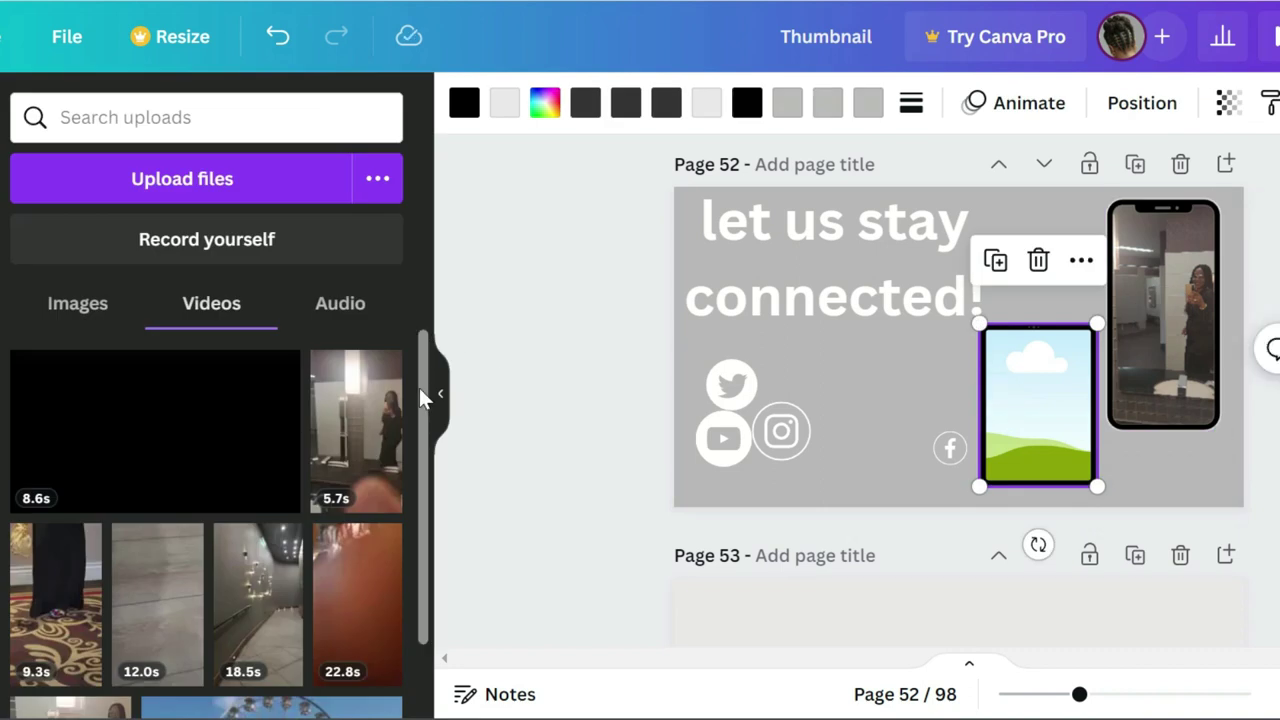
pyautogui.moveTo(421, 380); pyautogui.dragTo(394, 400)
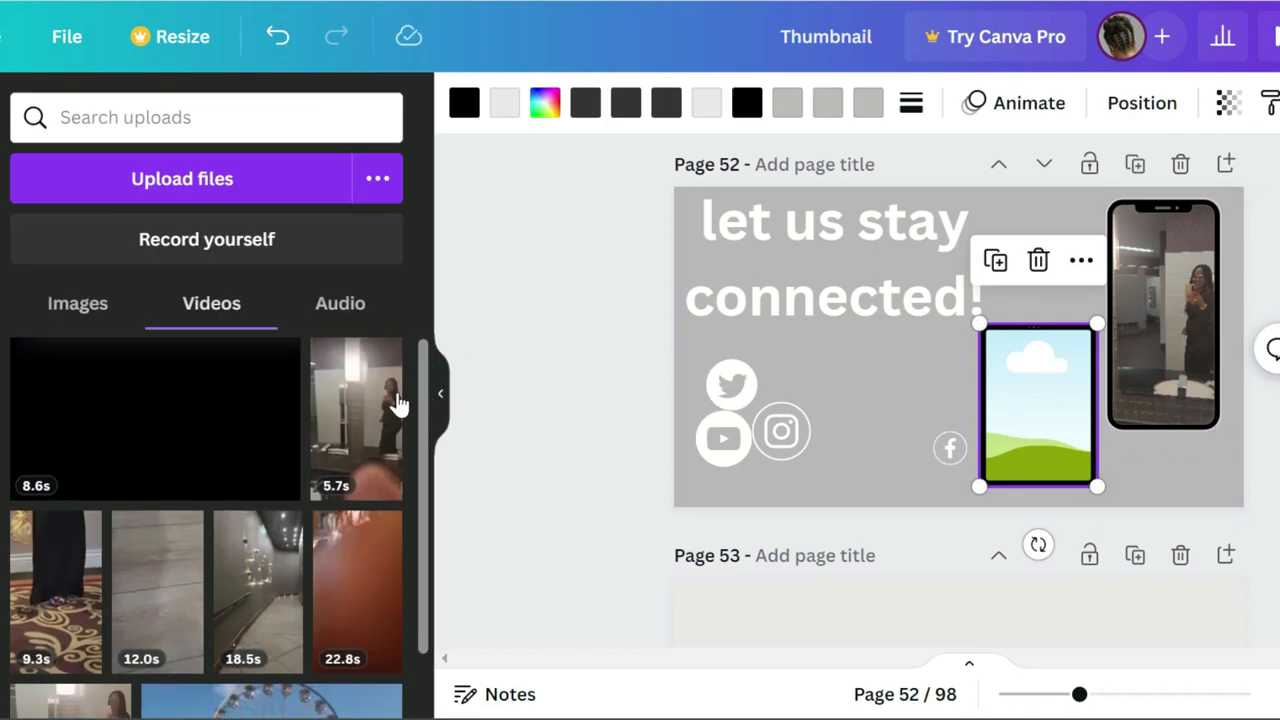
pyautogui.click(75, 600)
pyautogui.moveTo(948, 438); pyautogui.dragTo(940, 443)
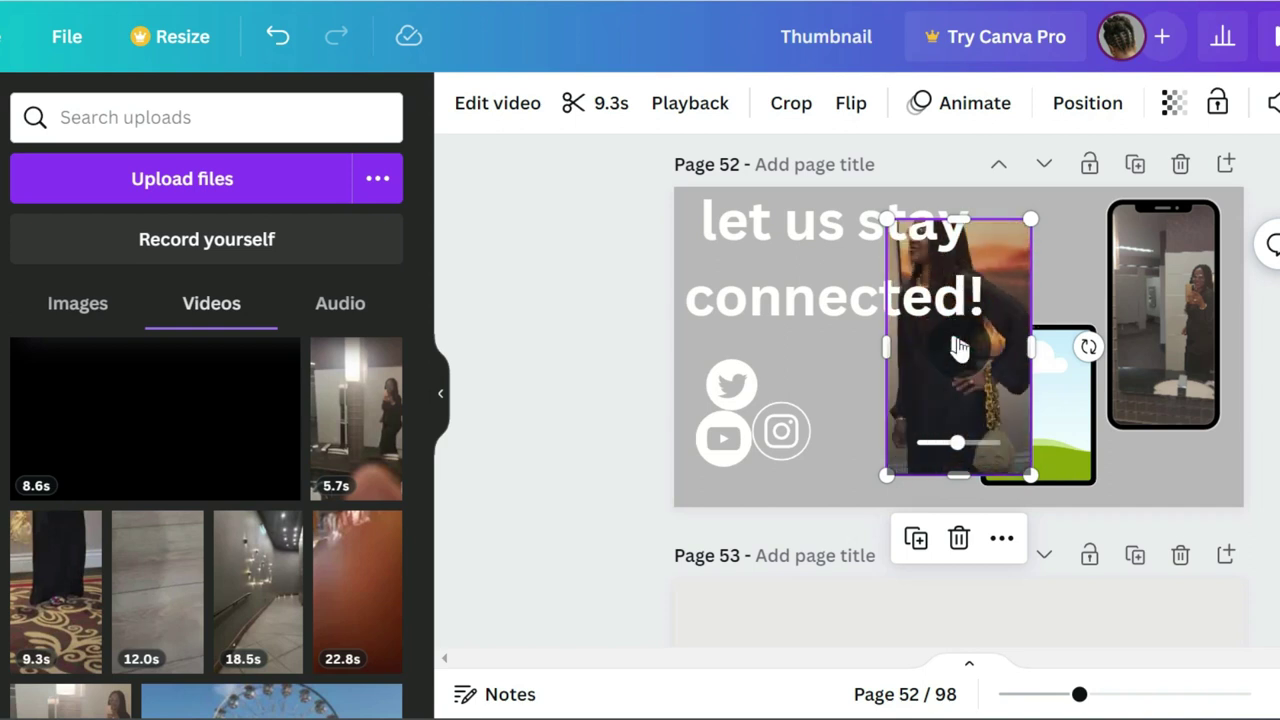
pyautogui.moveTo(951, 352); pyautogui.dragTo(1017, 434)
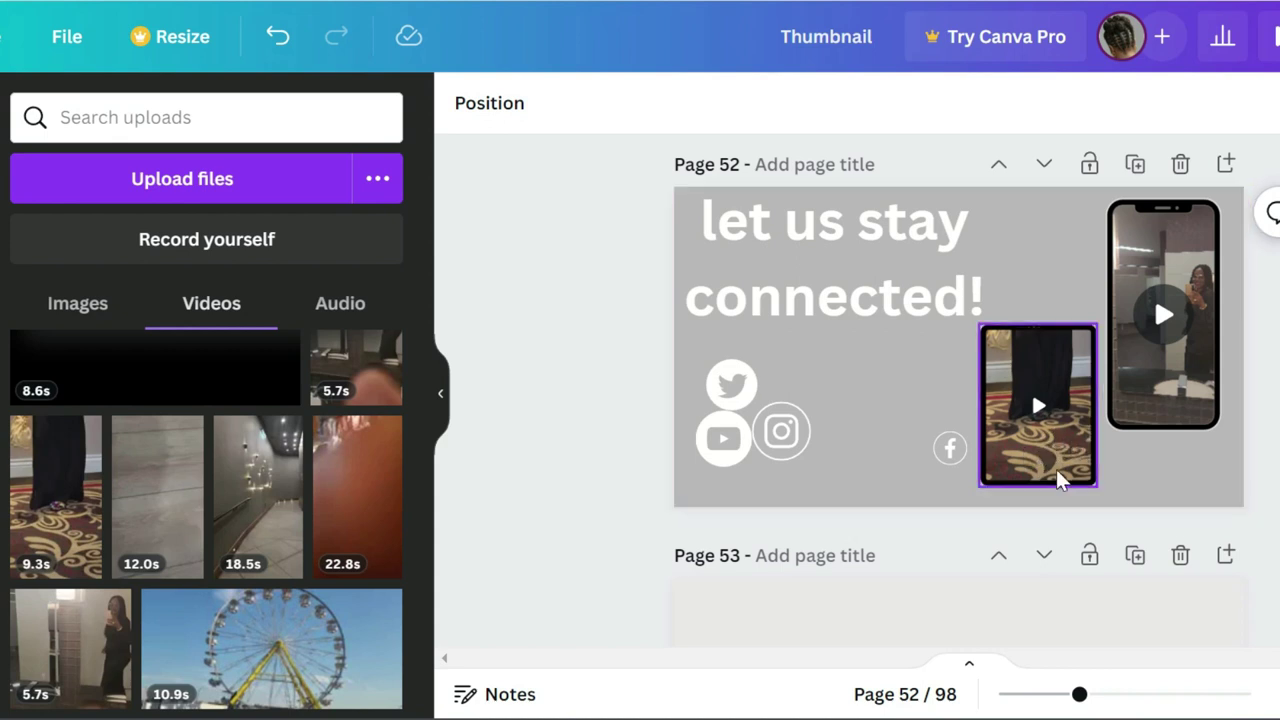
# Move the Facebook icon toward the other social icons, shrink the Instagram icon, and set the Twitter logo aside near the tablet.
pyautogui.moveTo(950, 448); pyautogui.dragTo(840, 447)
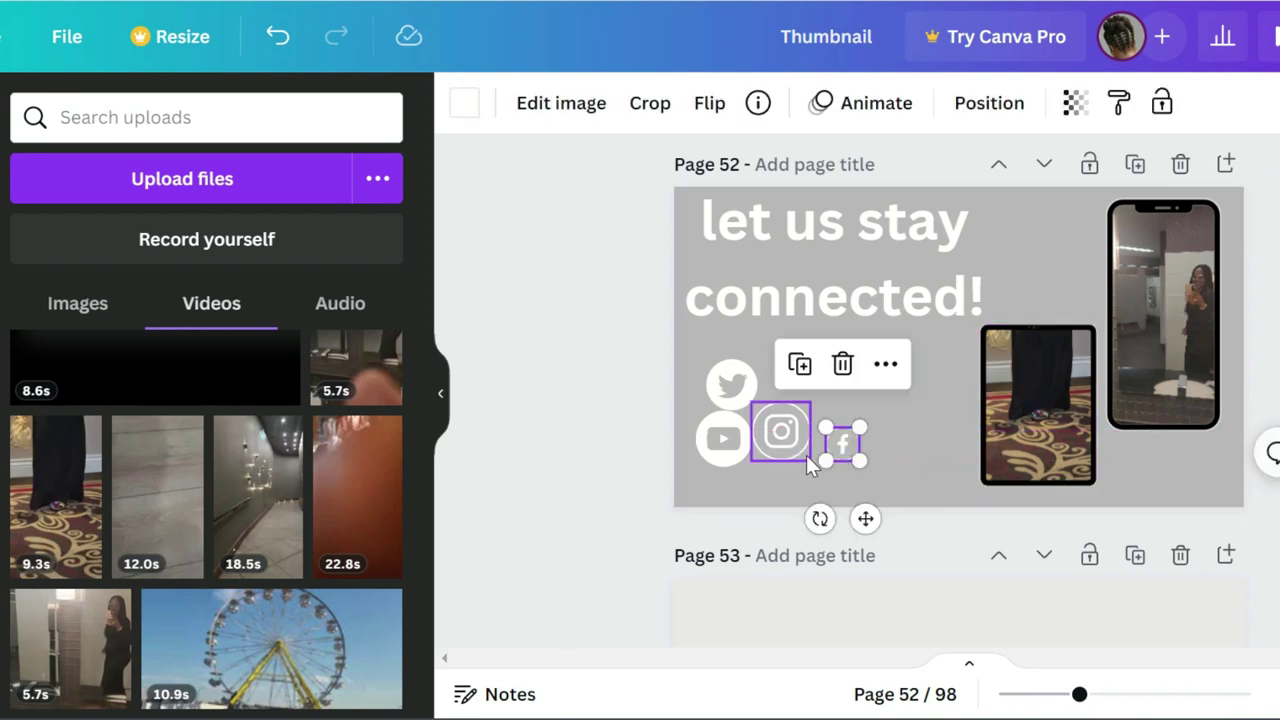
pyautogui.click(807, 458)
pyautogui.moveTo(807, 459); pyautogui.dragTo(785, 434)
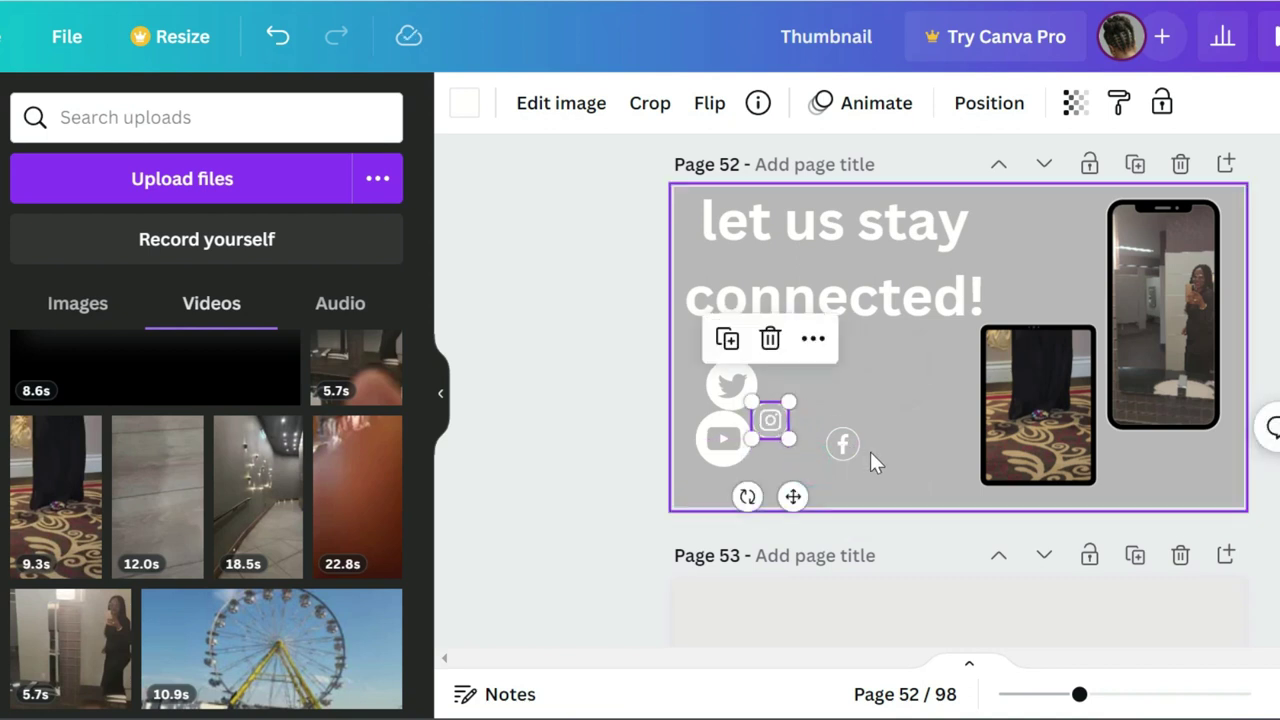
pyautogui.click(919, 390)
pyautogui.moveTo(731, 388); pyautogui.dragTo(904, 406)
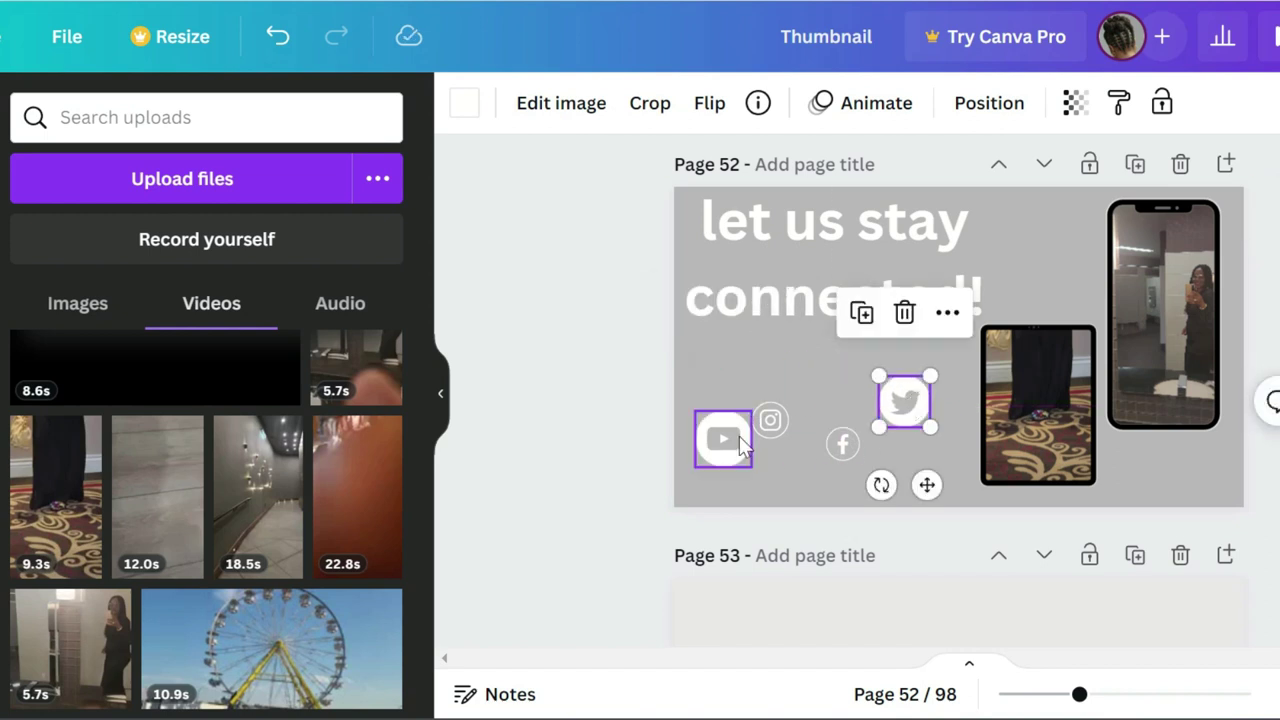
# Shrink the YouTube icon and line up YouTube, Instagram and Facebook in a row, with a smaller Twitter logo beneath Instagram.
pyautogui.click(729, 450)
pyautogui.moveTo(750, 465); pyautogui.dragTo(710, 393)
pyautogui.click(764, 422)
pyautogui.moveTo(771, 424); pyautogui.dragTo(746, 388)
pyautogui.moveTo(845, 447); pyautogui.dragTo(785, 394)
pyautogui.moveTo(895, 401); pyautogui.dragTo(724, 450)
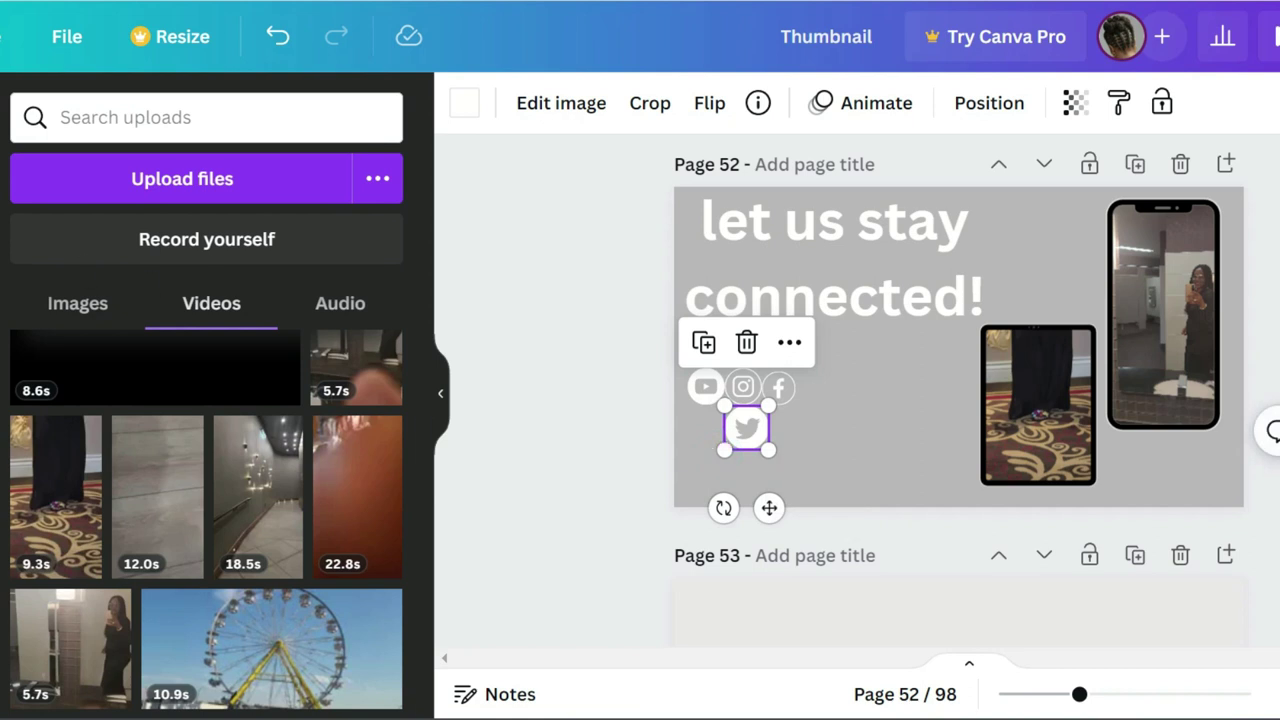
# Add a subheading reading "flookiesden" and place it directly to the right of the Facebook icon.
pyautogui.click(3, 300)
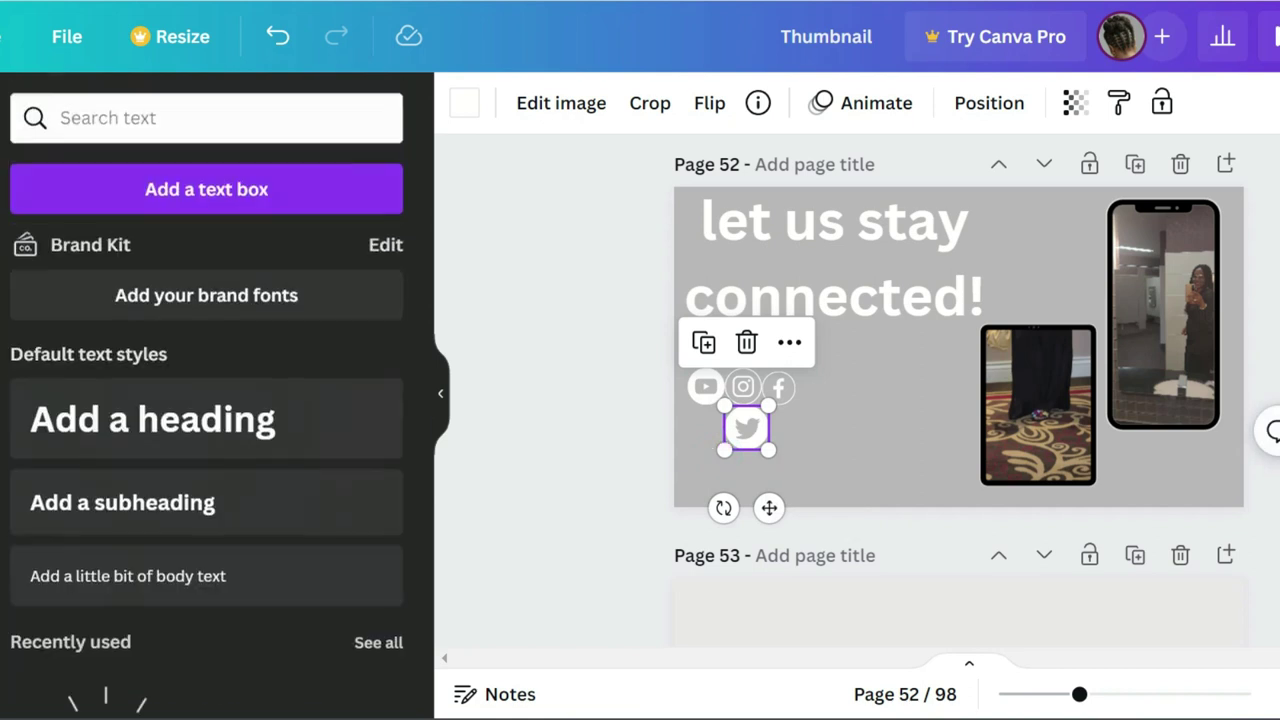
pyautogui.click(121, 507)
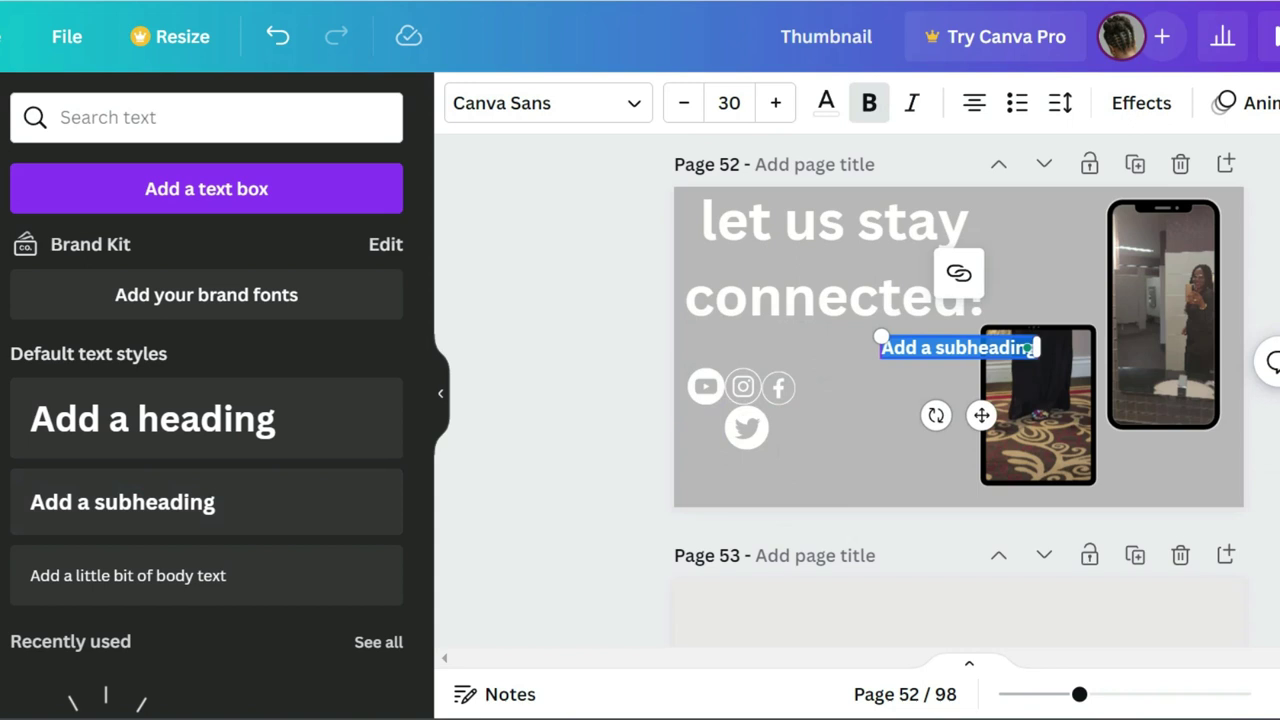
pyautogui.click(934, 347)
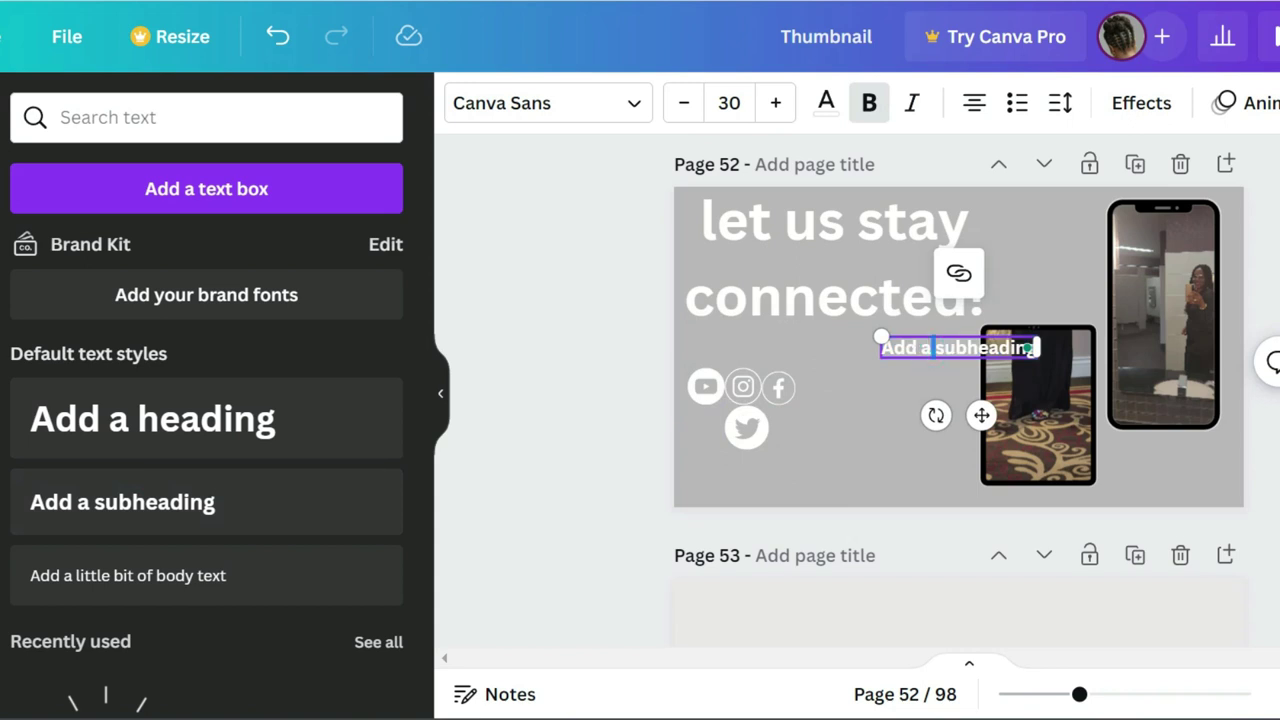
pyautogui.press('BackSpace')
pyautogui.write('f')
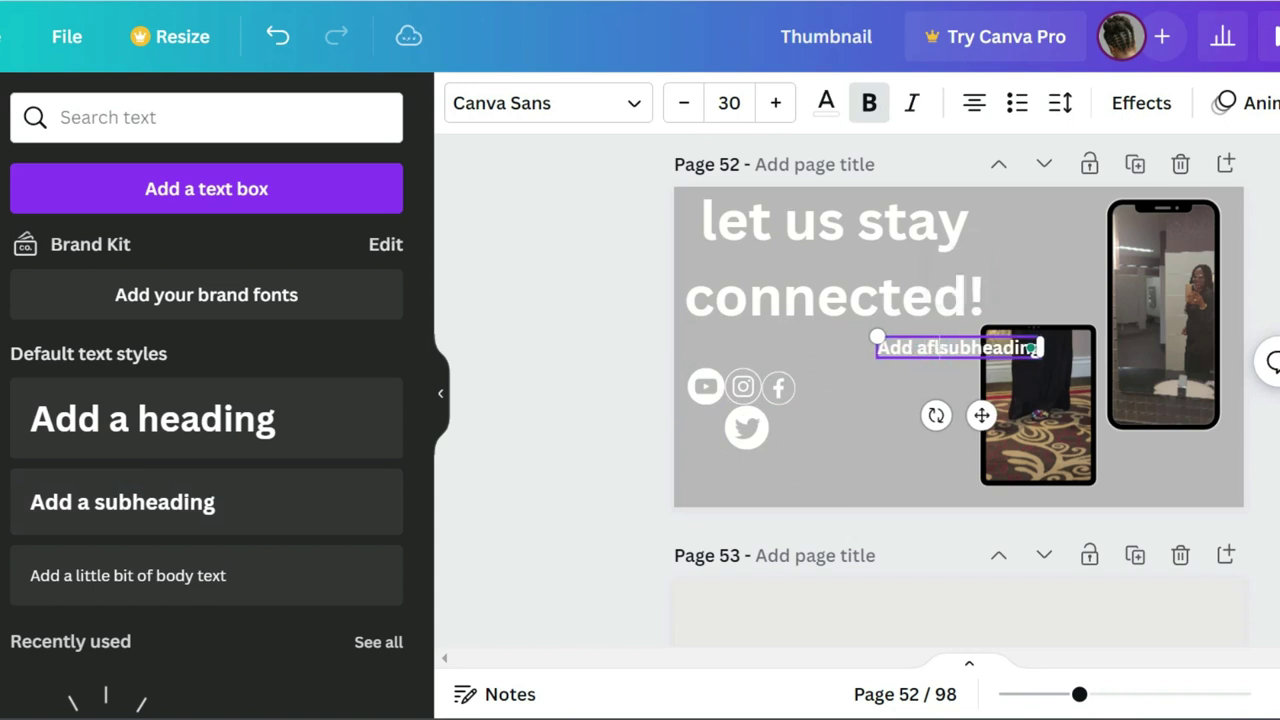
pyautogui.hotkey('ctrl', 'a')
pyautogui.write('flookiesden')
pyautogui.click(930, 372)
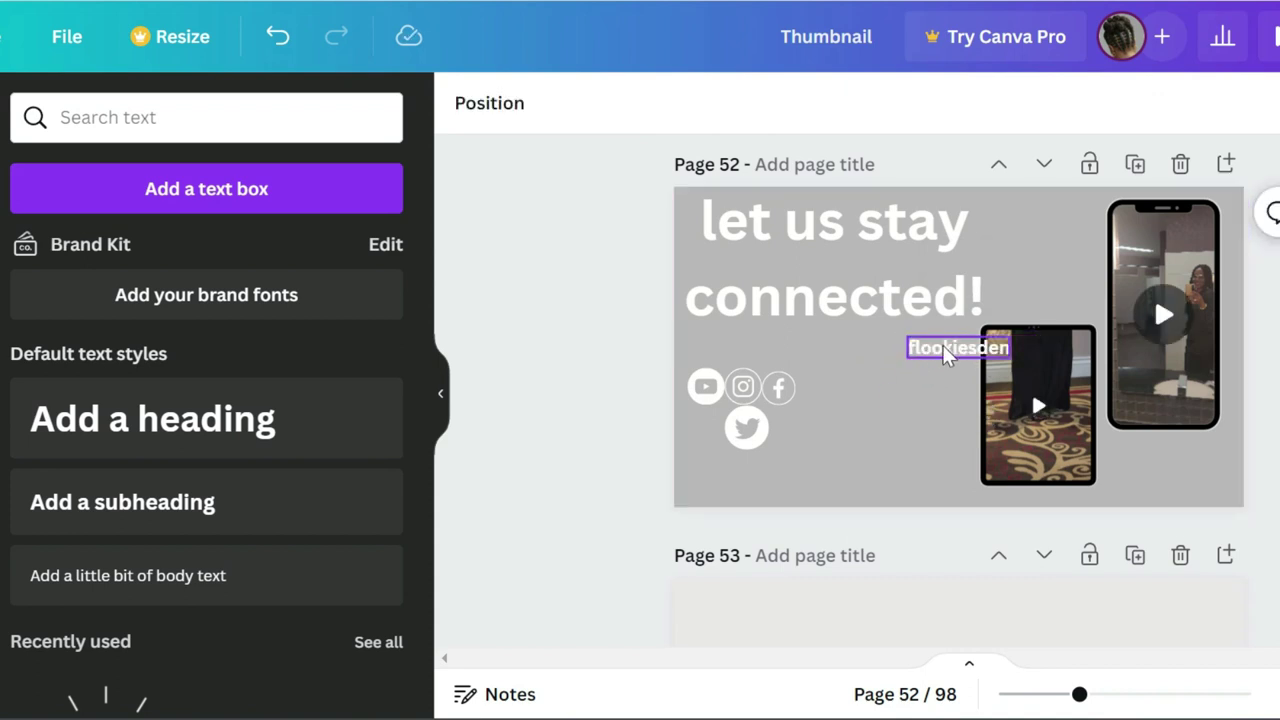
pyautogui.moveTo(945, 345); pyautogui.dragTo(843, 380)
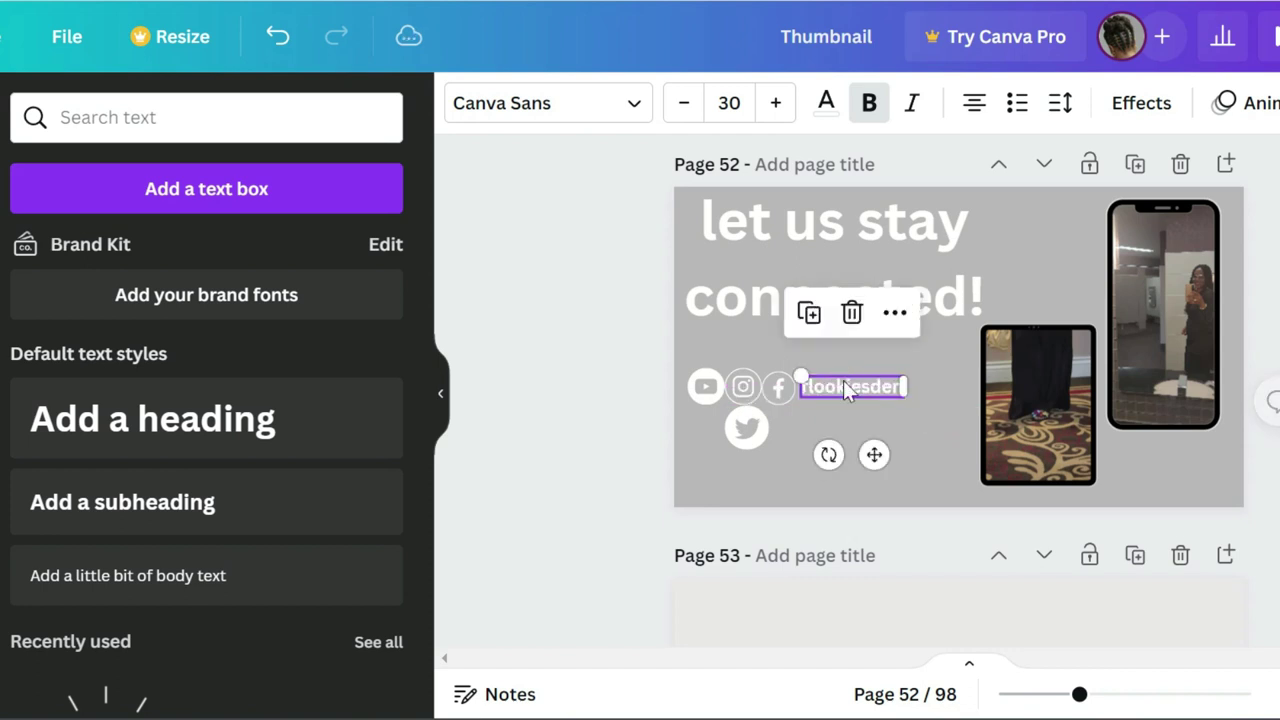
pyautogui.click(913, 355)
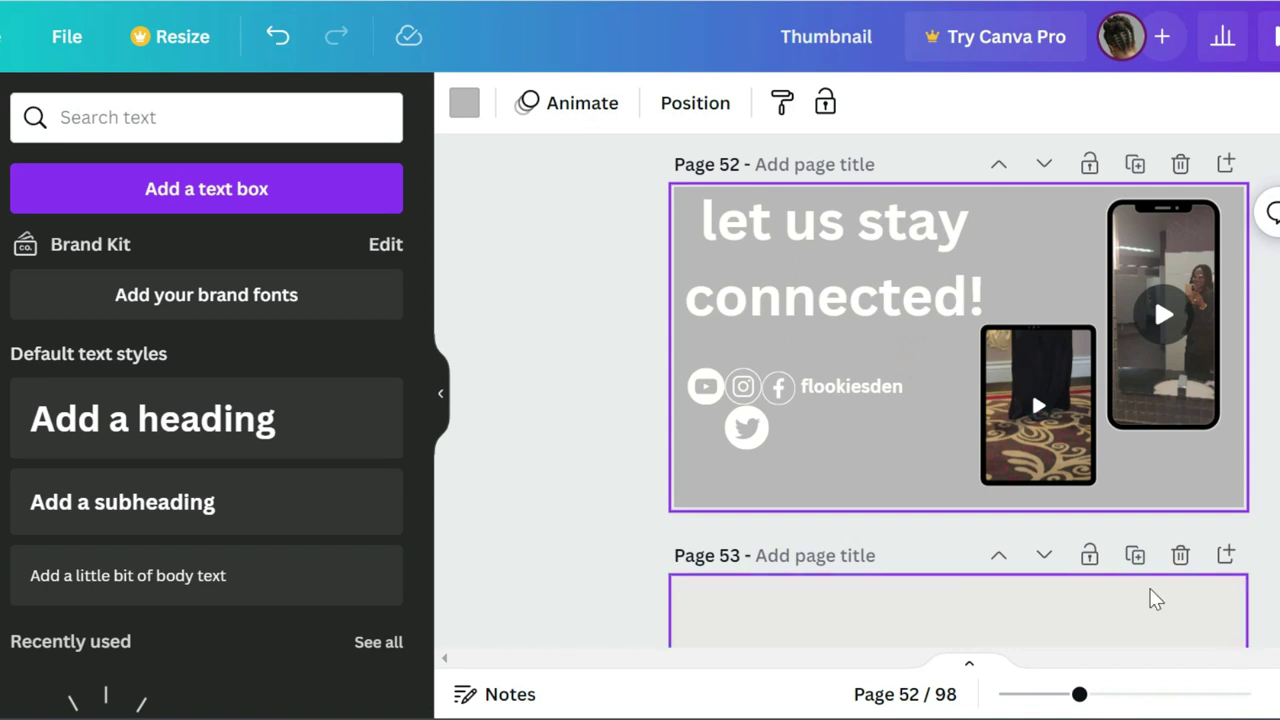
# Duplicate the "flookiesden" text and place the copy beside the Twitter logo.
pyautogui.click(822, 388)
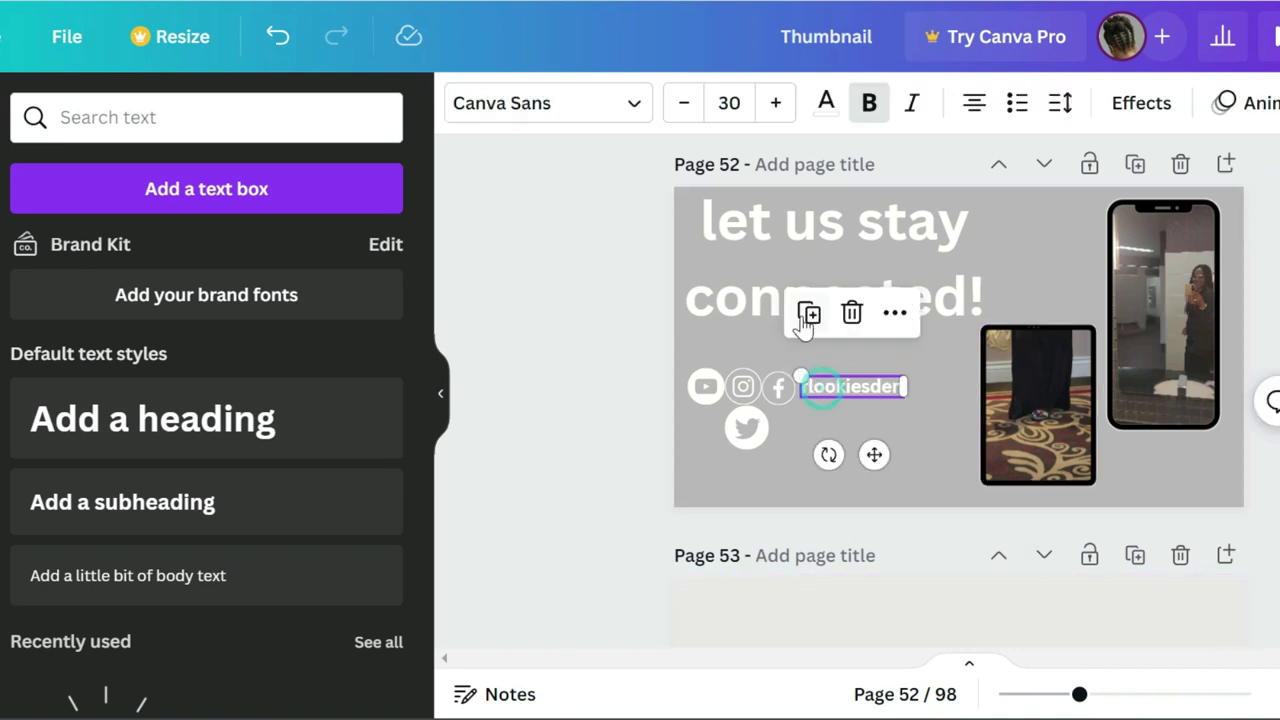
pyautogui.click(809, 313)
pyautogui.moveTo(858, 398); pyautogui.dragTo(829, 428)
# Replace the duplicated text beside the Twitter logo with the owner's Twitter handle.
pyautogui.doubleClick(829, 428)
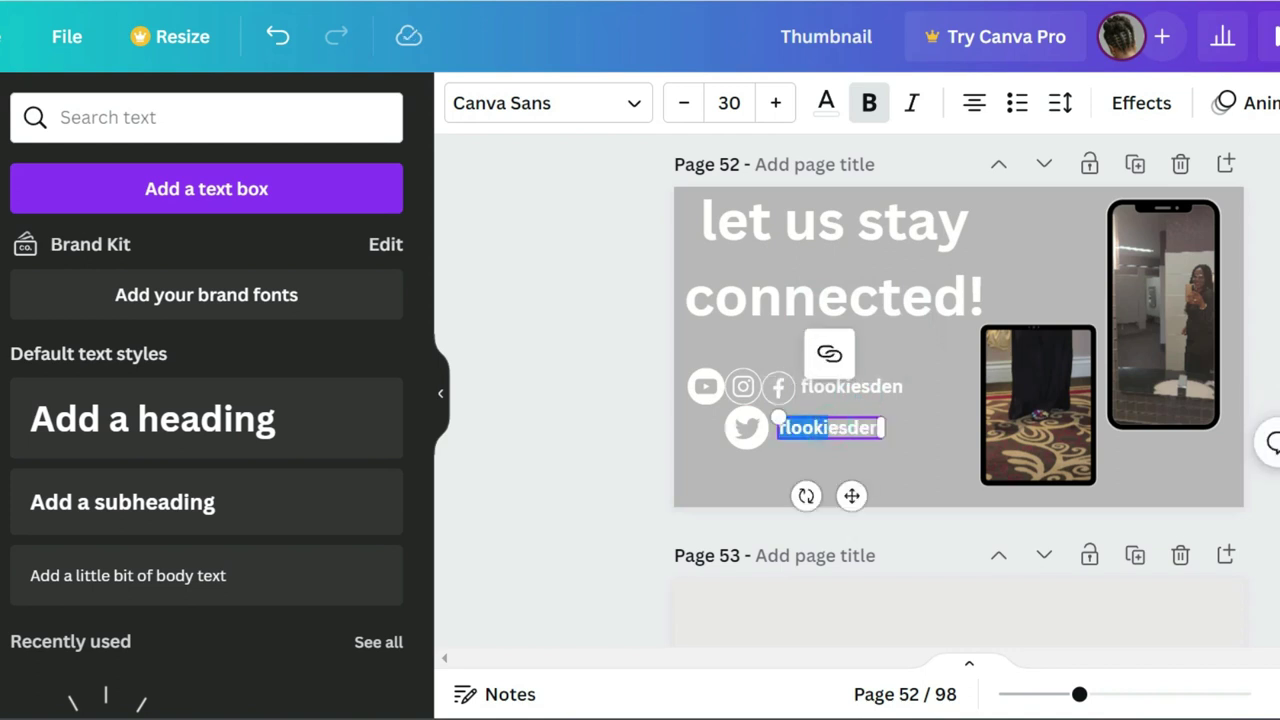
pyautogui.write('A')
pyautogui.write('folakeidris')
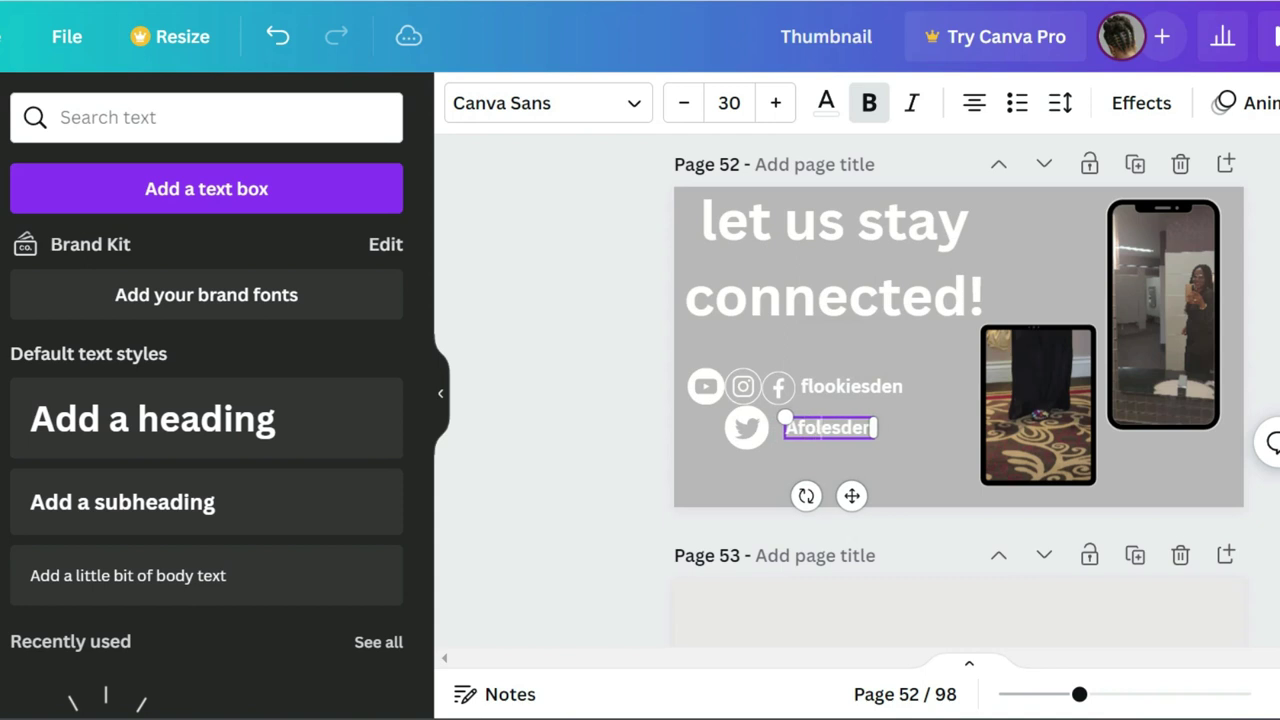
pyautogui.press('Delete')
pyautogui.write('1')
pyautogui.press('Delete')
pyautogui.press('Delete')
pyautogui.press('Delete')
pyautogui.press('Delete')
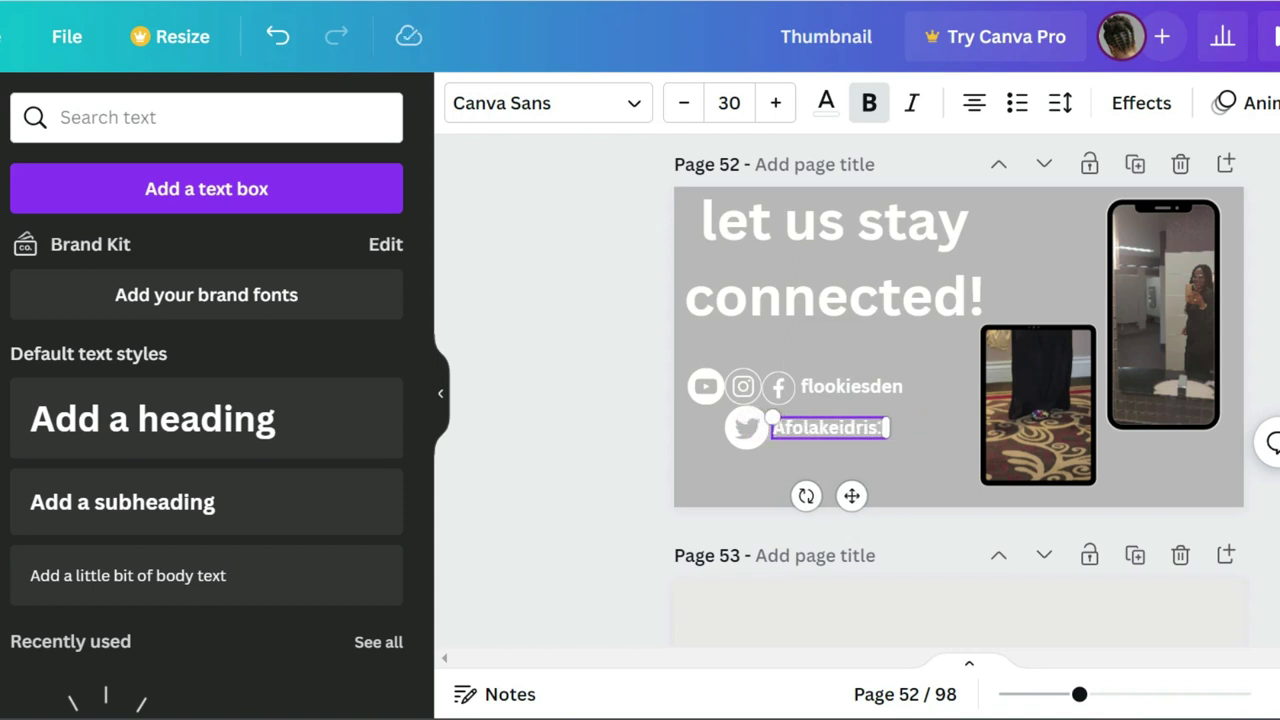
pyautogui.click(934, 462)
# Search the elements for "tick tok icon" and add the purple TikTok graphic to page 52.
pyautogui.scroll(1, 718, 530)
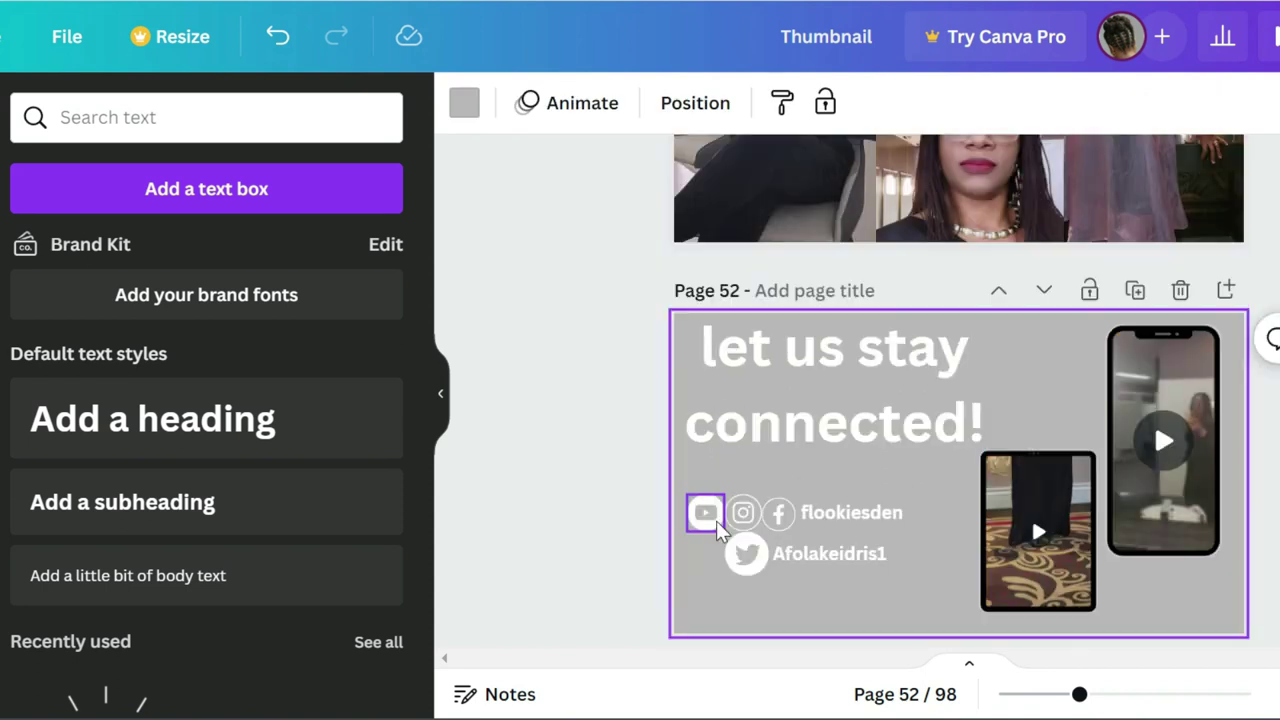
pyautogui.click(714, 518)
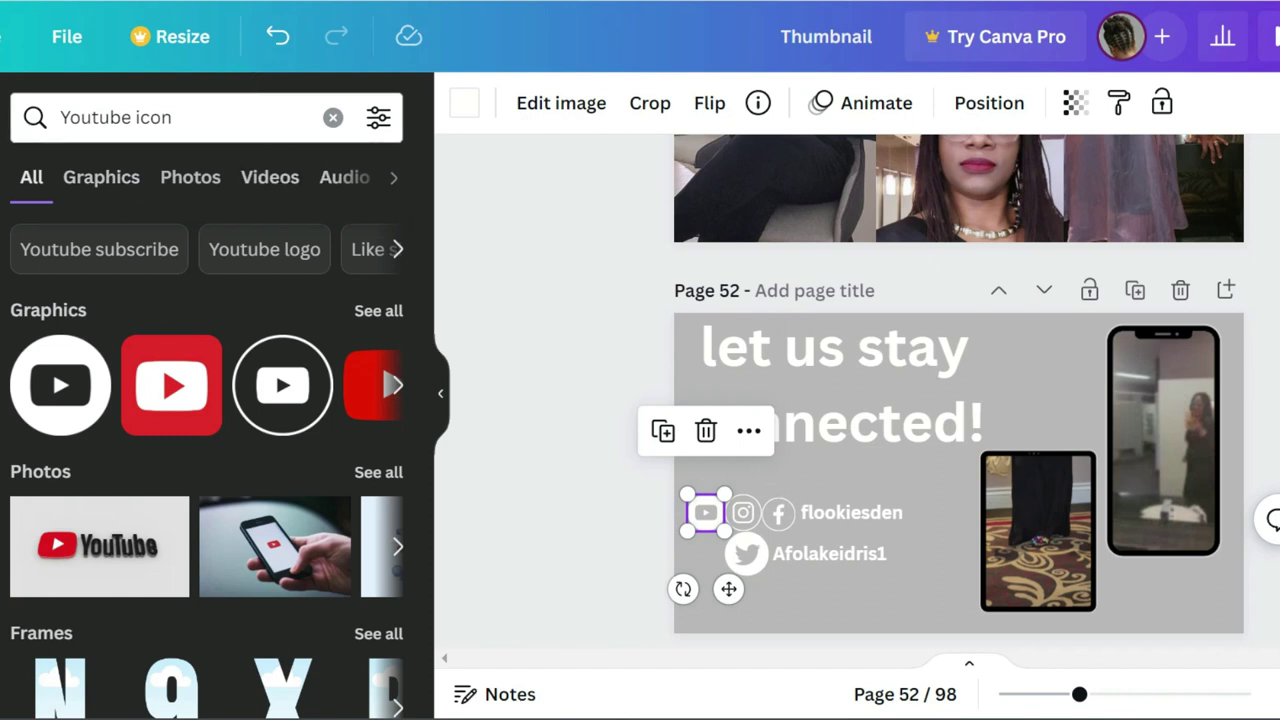
pyautogui.click(132, 117)
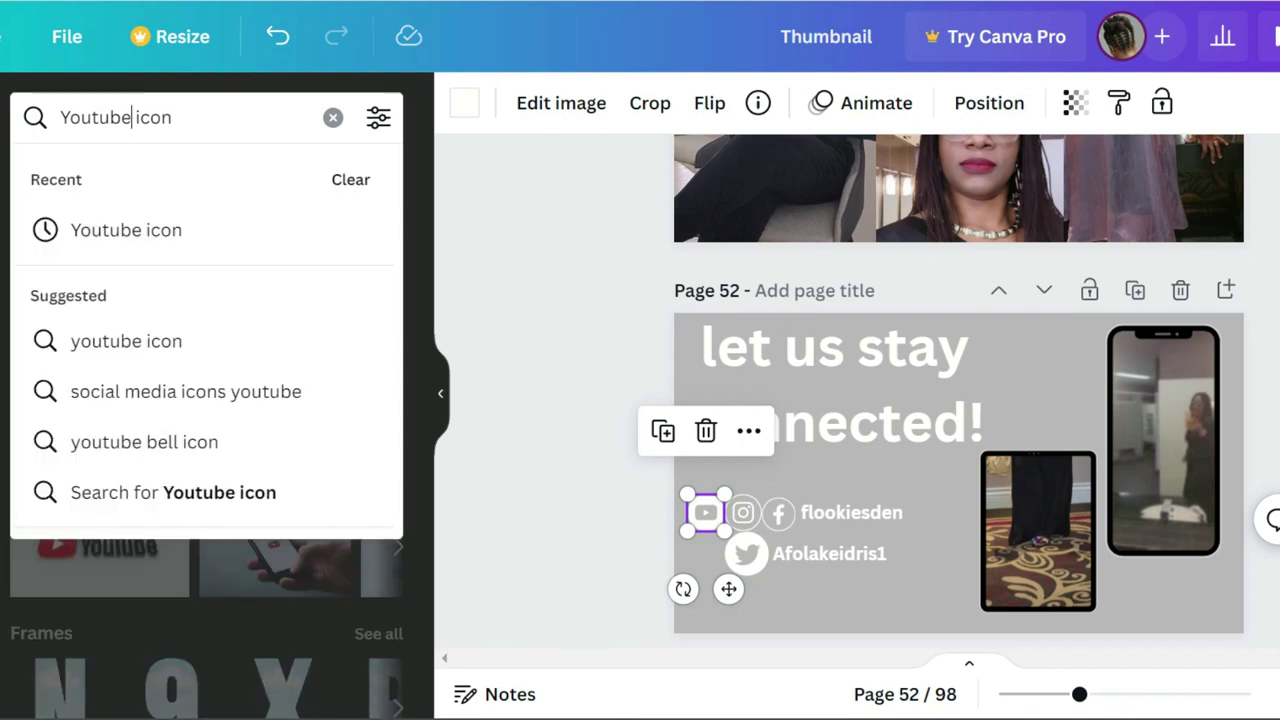
pyautogui.moveTo(132, 117); pyautogui.dragTo(2, 120)
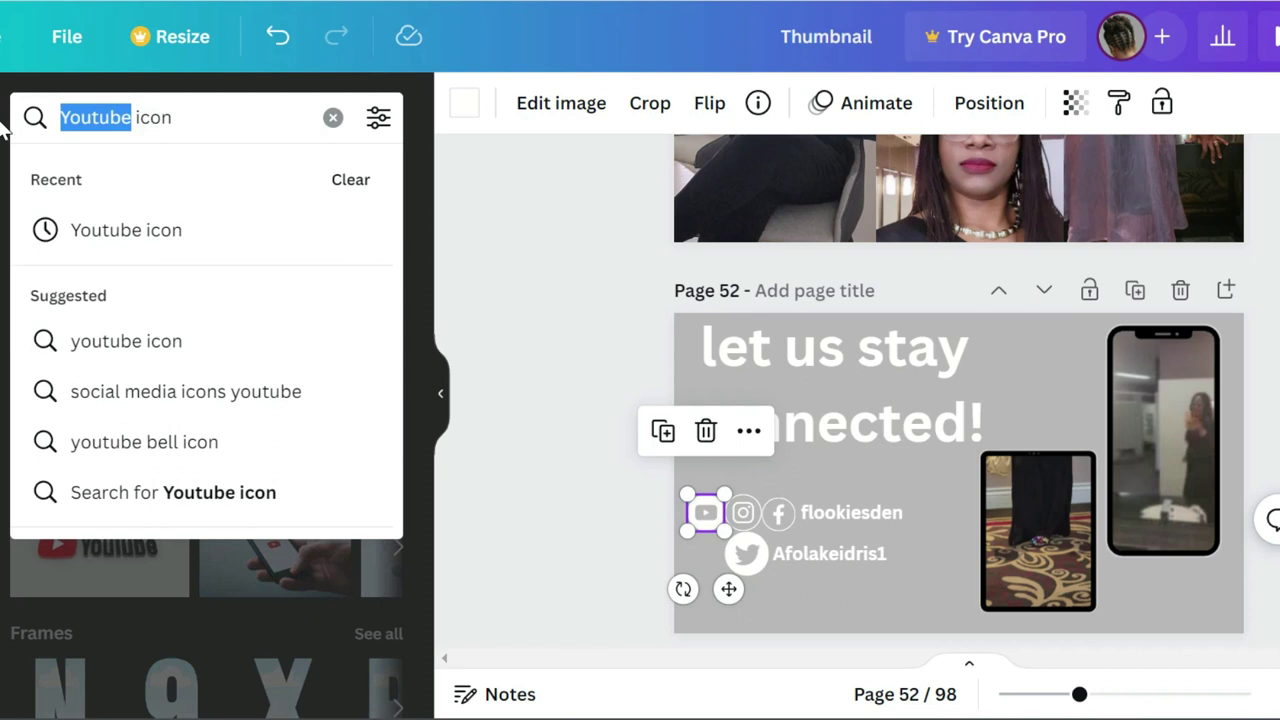
pyautogui.write('tic')
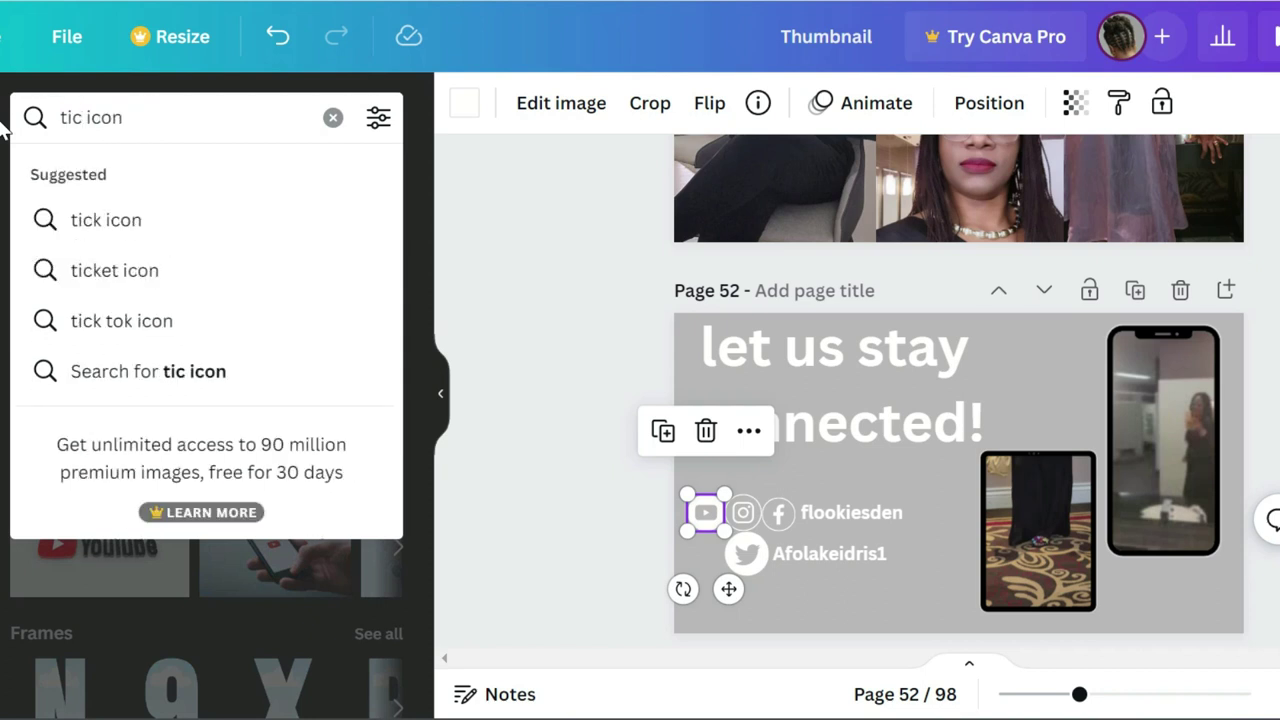
pyautogui.click(100, 220)
pyautogui.click(143, 445)
pyautogui.click(45, 408)
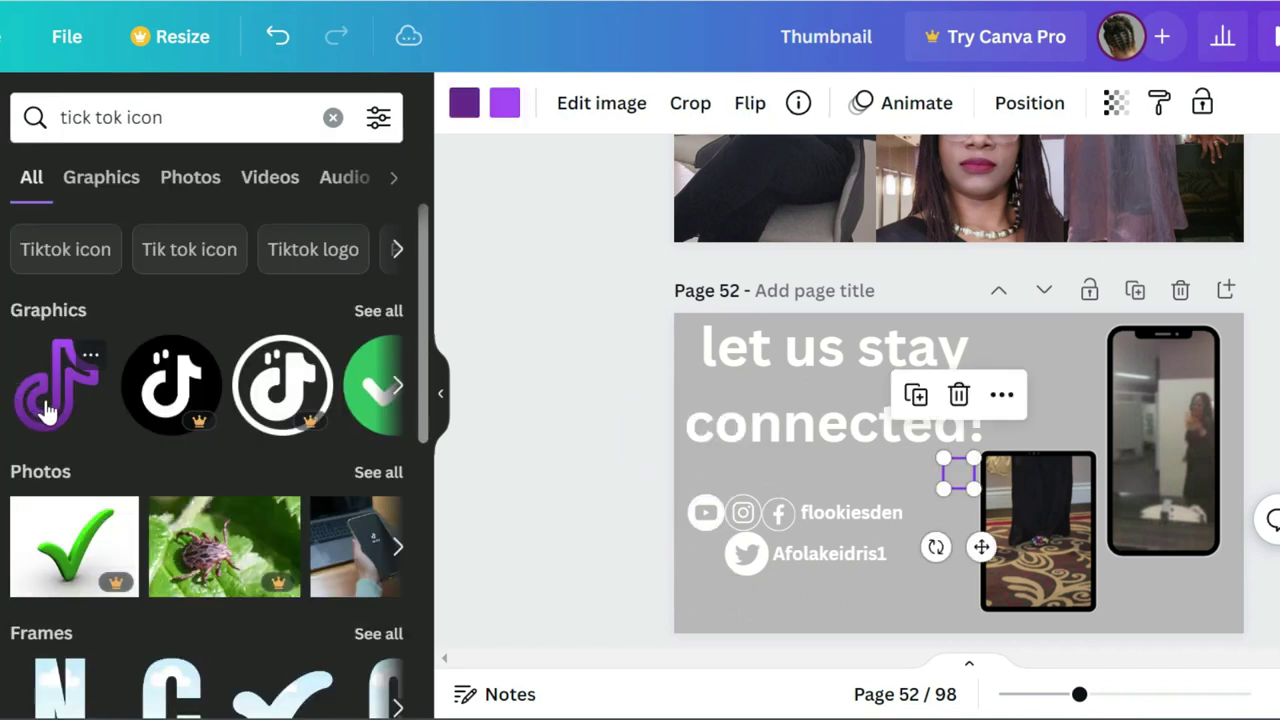
# Recolor the light purple part of the TikTok icon with the off-white document color.
pyautogui.click(506, 102)
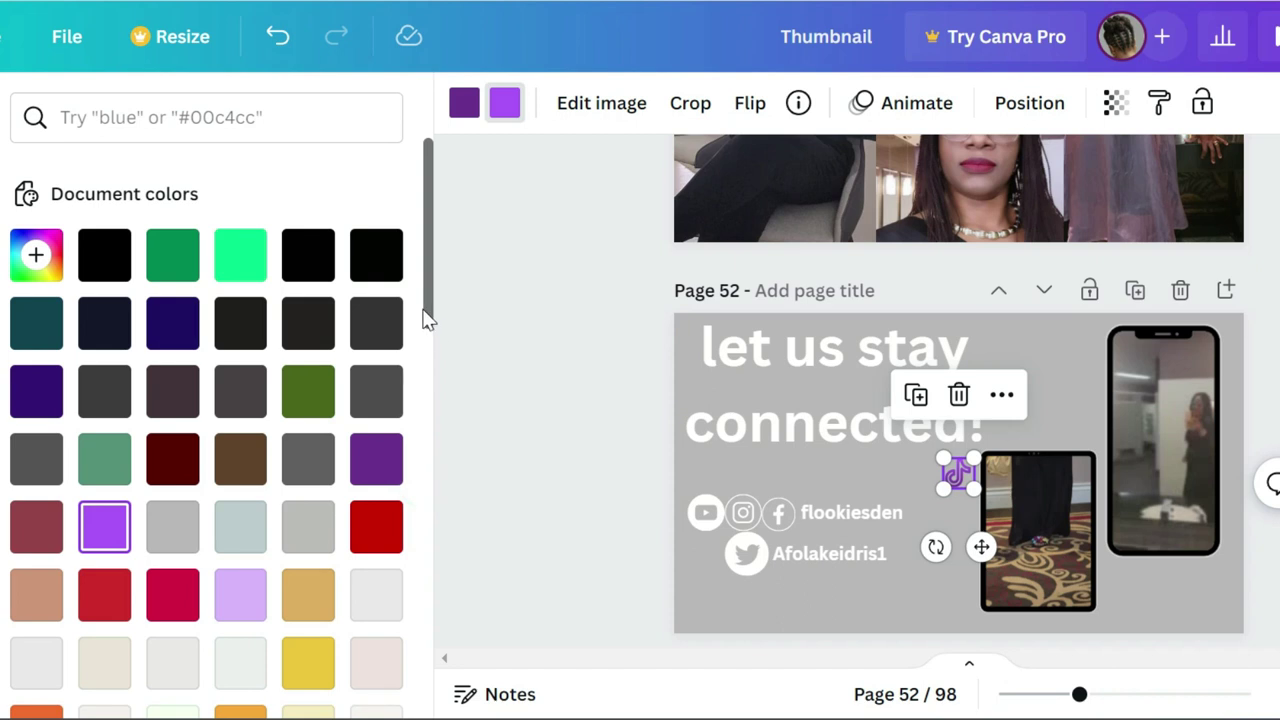
pyautogui.moveTo(429, 338); pyautogui.dragTo(277, 511)
pyautogui.click(182, 482)
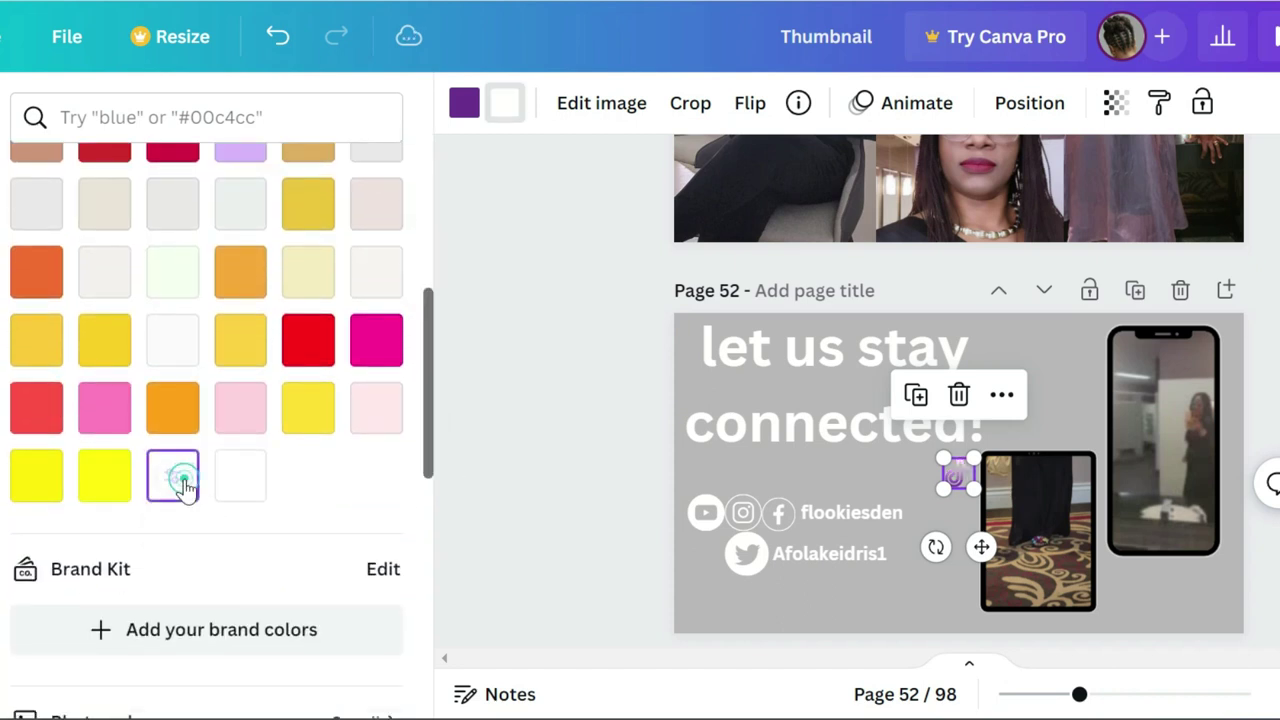
# Delete the YouTube icon and move the TikTok icon into its place beside the Instagram icon.
pyautogui.click(704, 515)
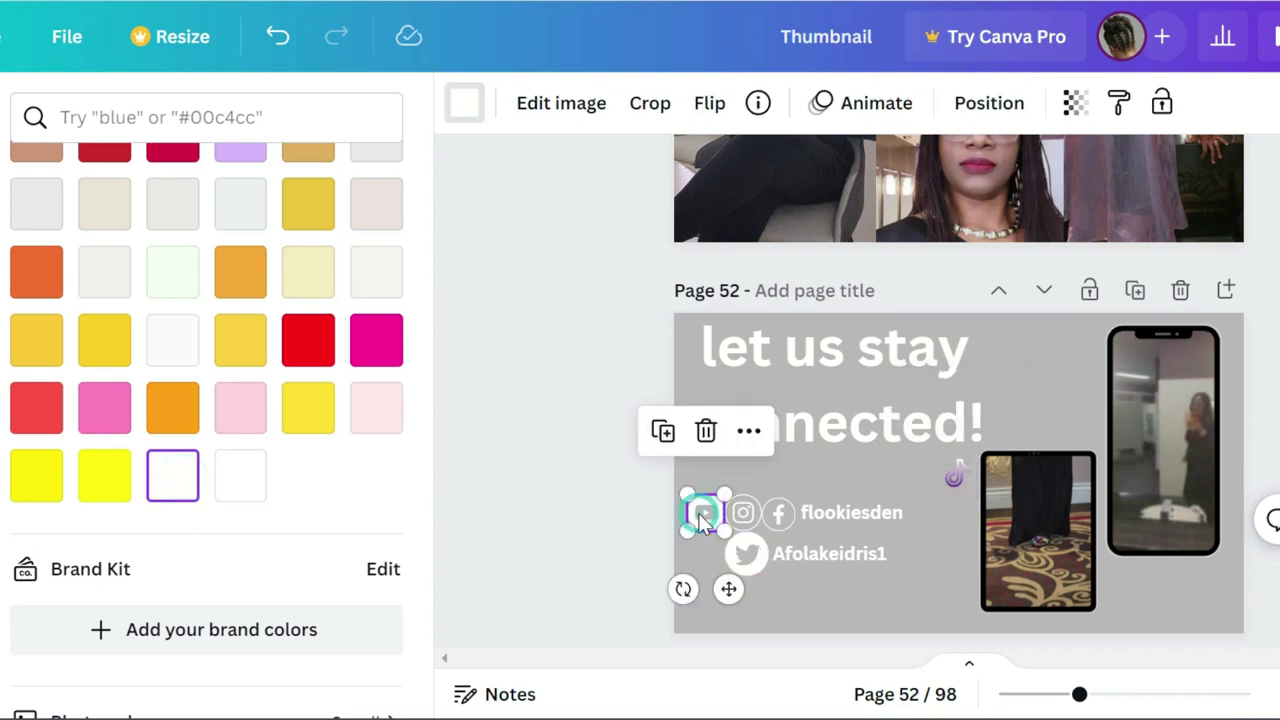
pyautogui.press('Delete')
pyautogui.moveTo(940, 482); pyautogui.dragTo(699, 512)
pyautogui.click(761, 478)
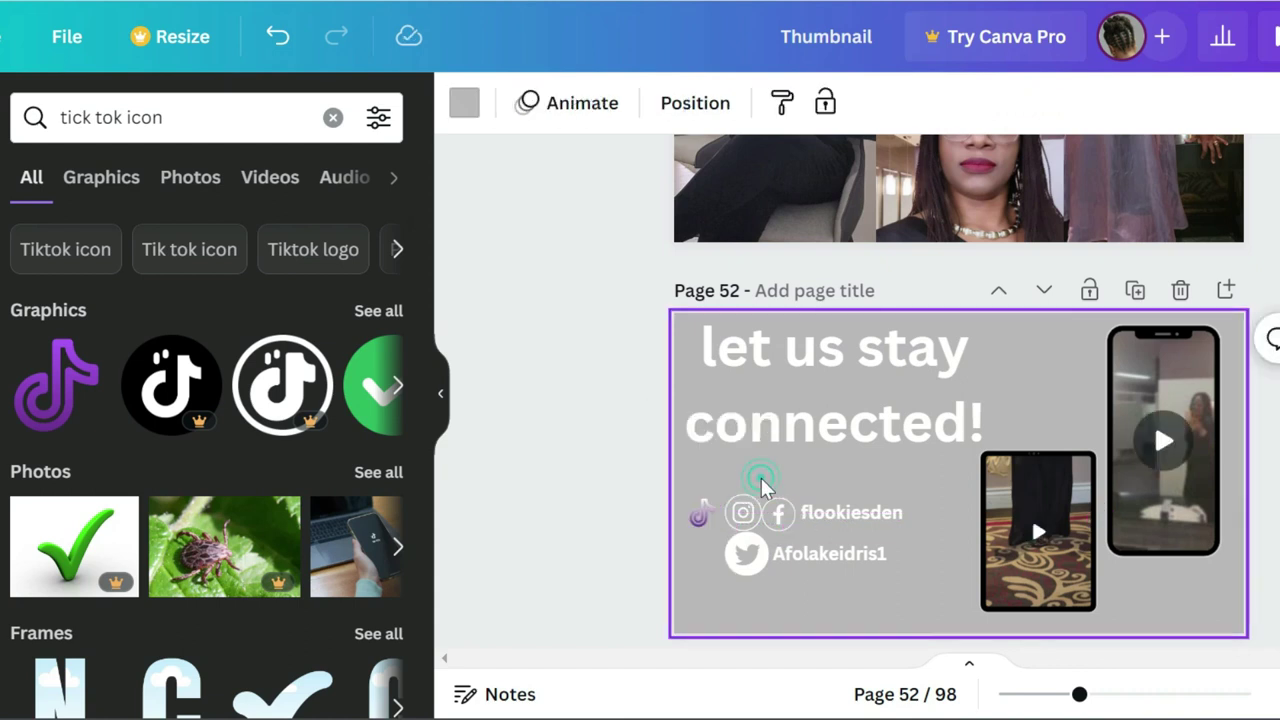
# Recolor the dark purple part of the TikTok icon on page 52 with the off-white document color.
pyautogui.click(693, 515)
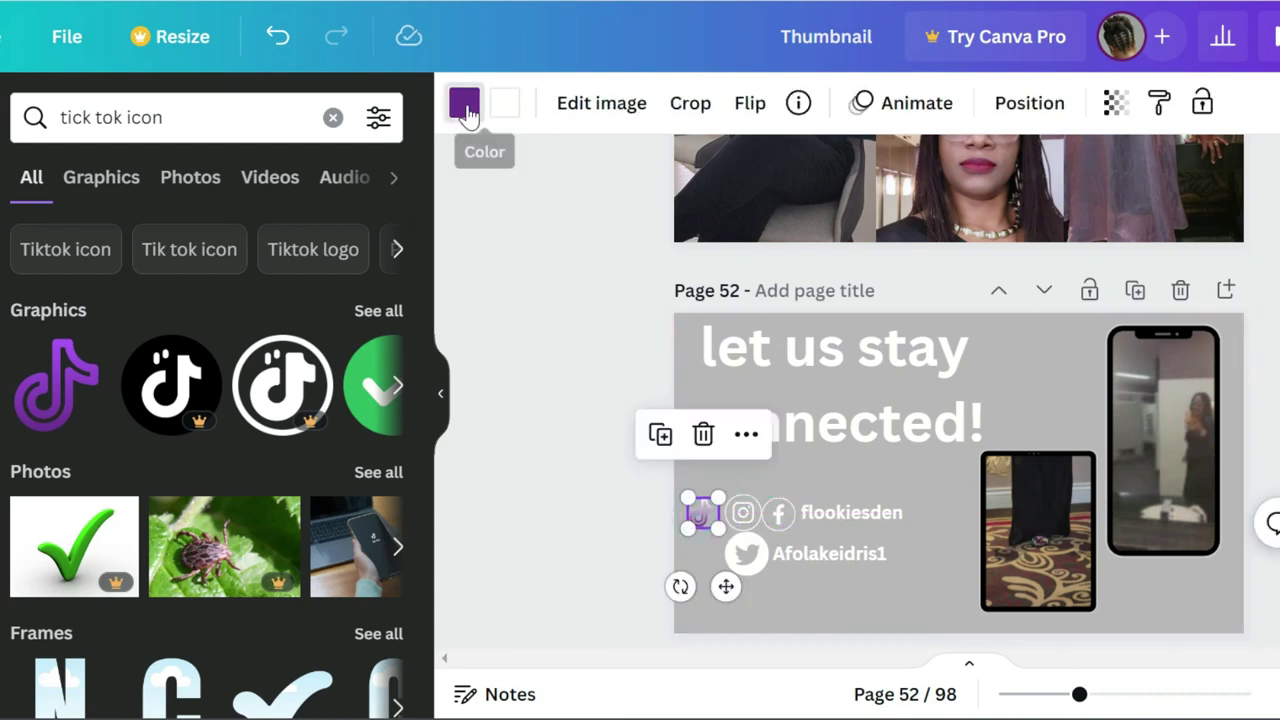
pyautogui.click(465, 102)
pyautogui.moveTo(430, 255); pyautogui.dragTo(437, 394)
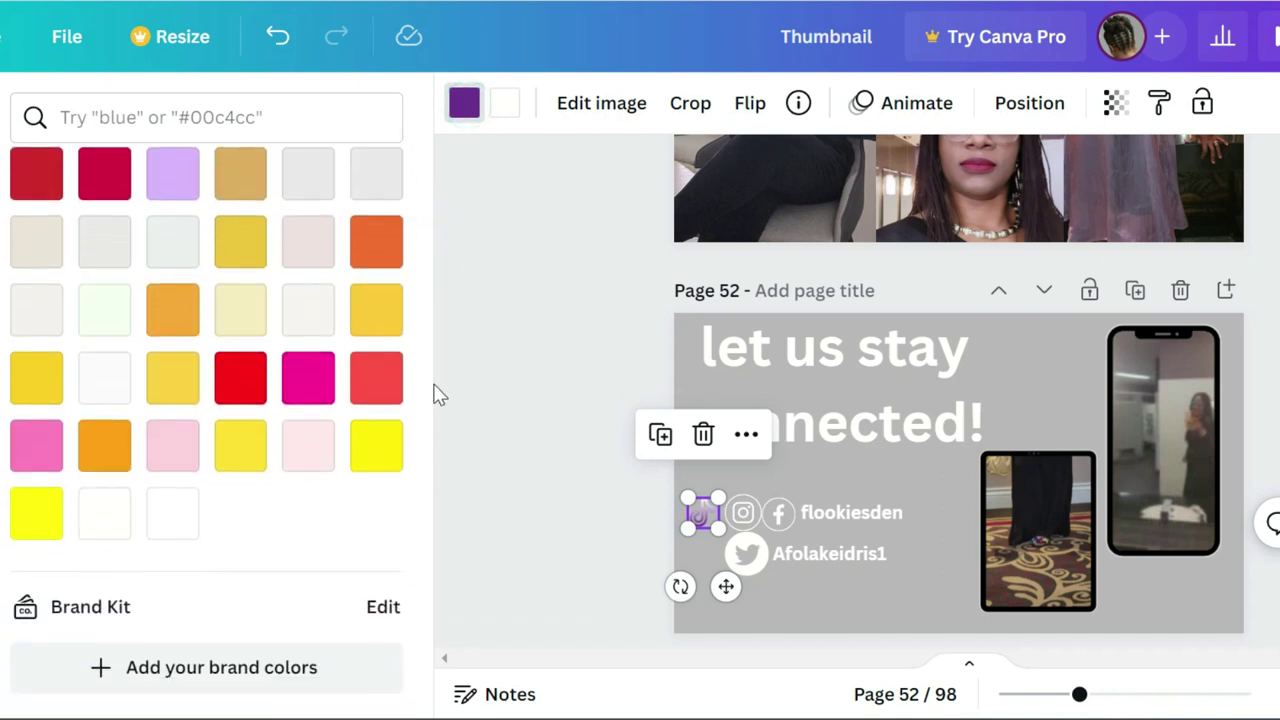
pyautogui.click(105, 514)
pyautogui.click(939, 482)
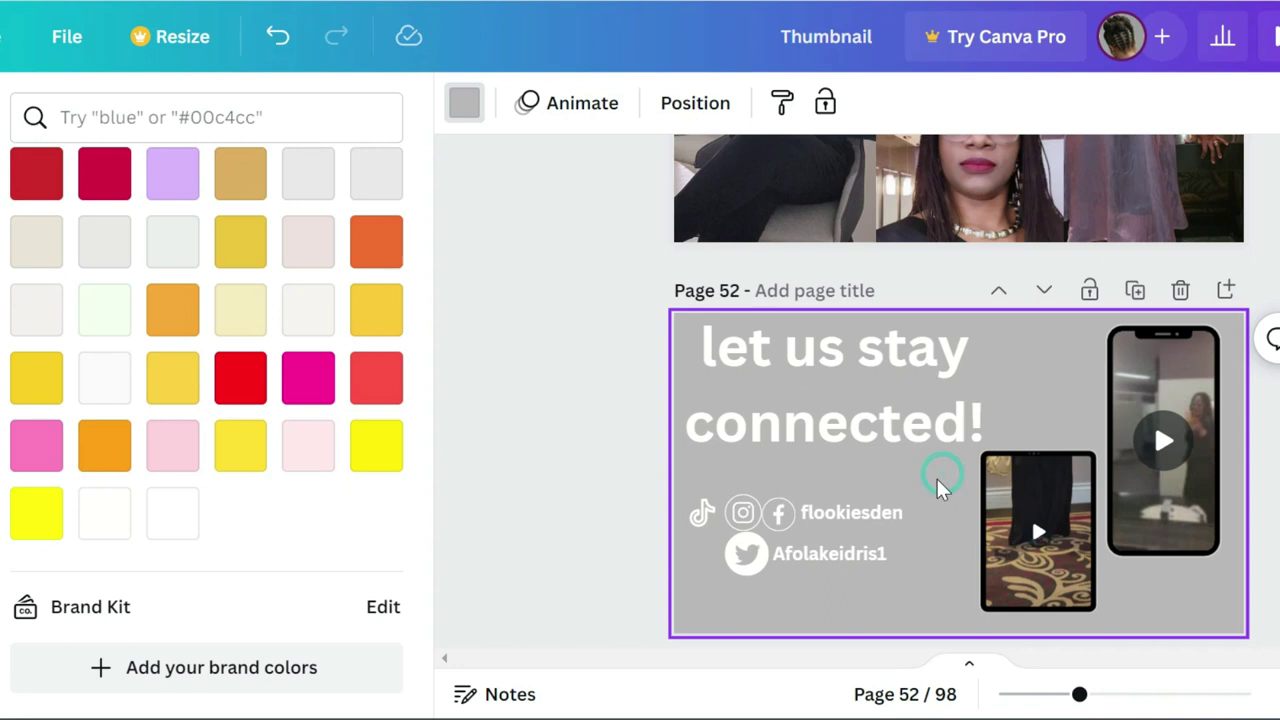
pyautogui.click(749, 558)
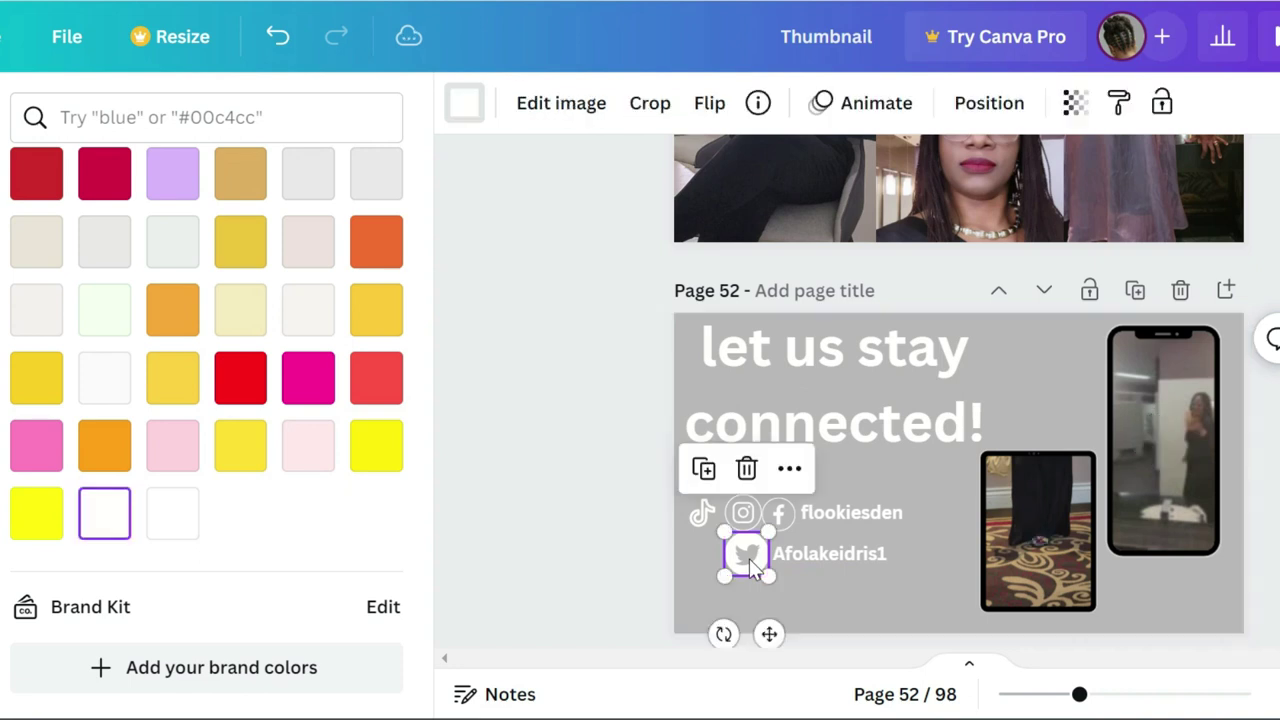
pyautogui.click(794, 577)
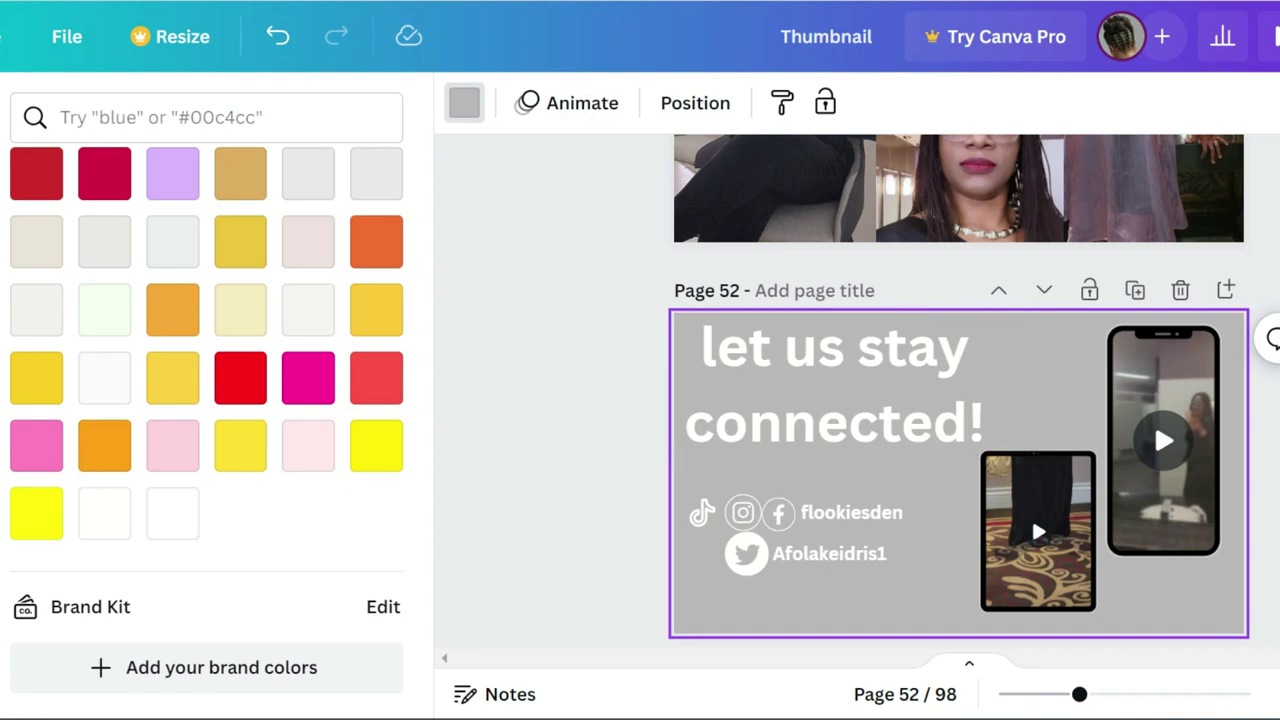
# Add a blank page after page 52 and browse the uploaded images.
pyautogui.hotkey('ctrl', 'Return')
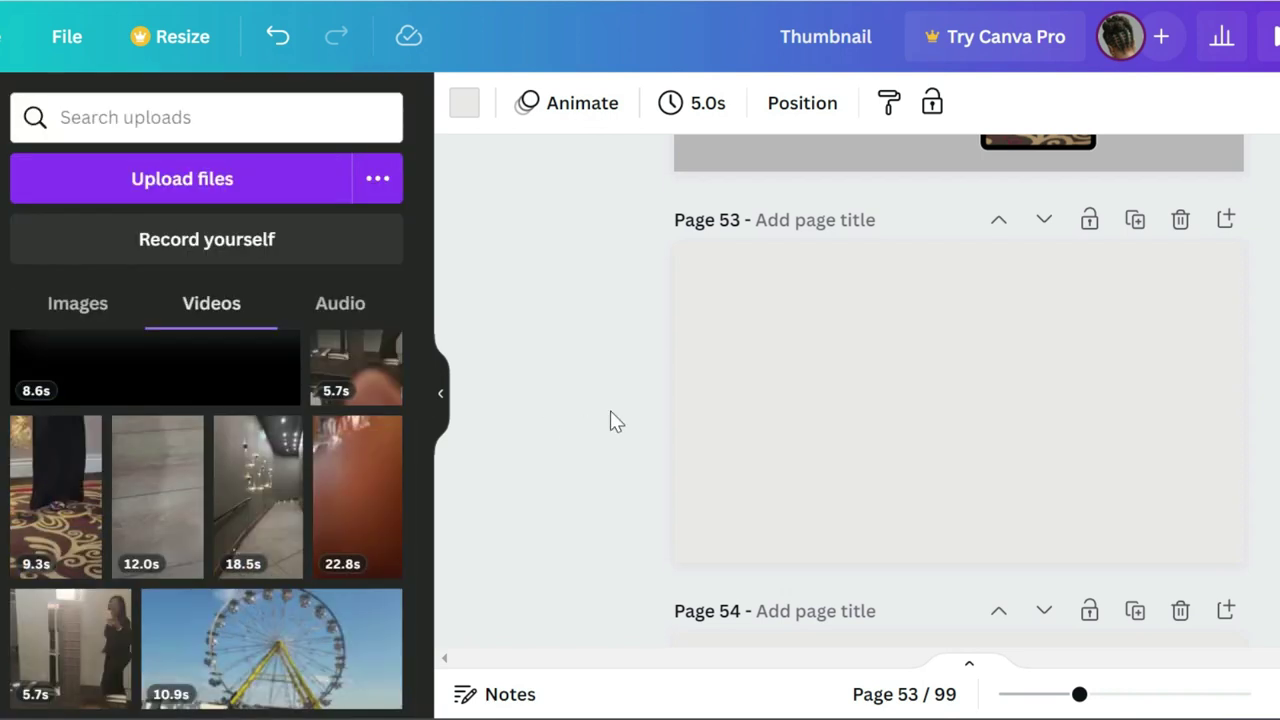
pyautogui.click(88, 316)
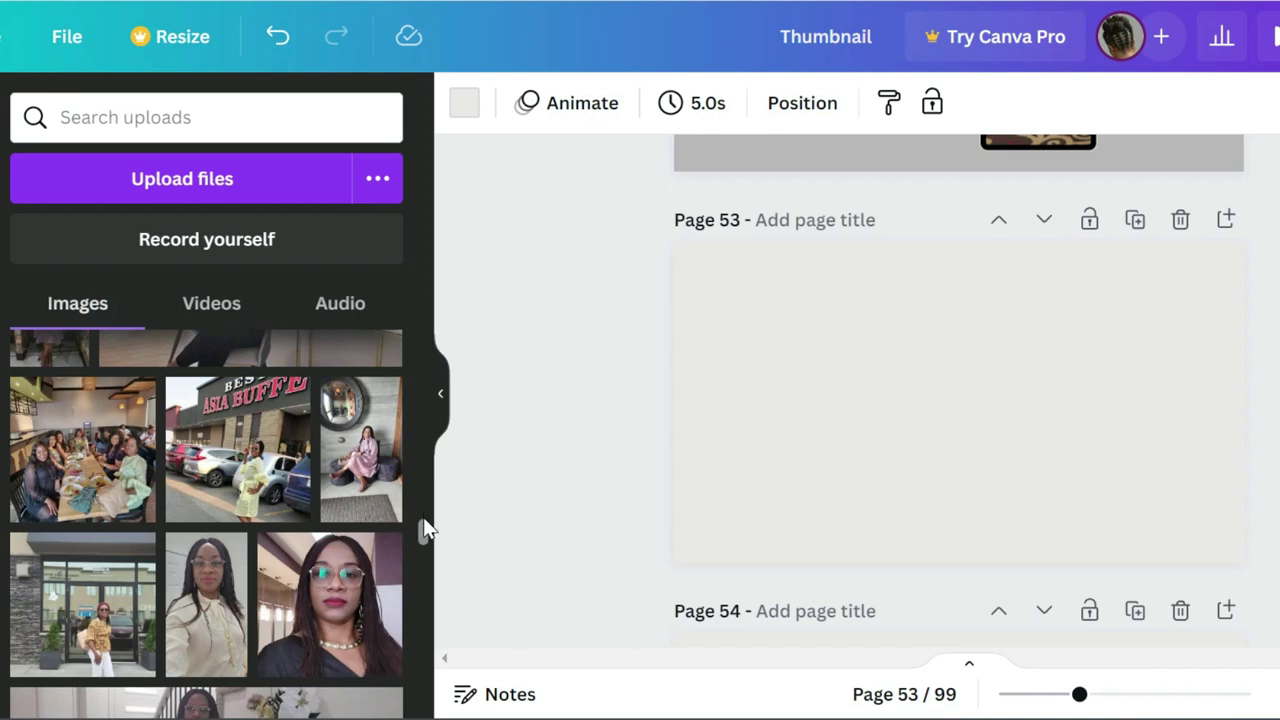
pyautogui.moveTo(423, 528); pyautogui.dragTo(420, 575)
pyautogui.hotkey('ctrl', 'z')
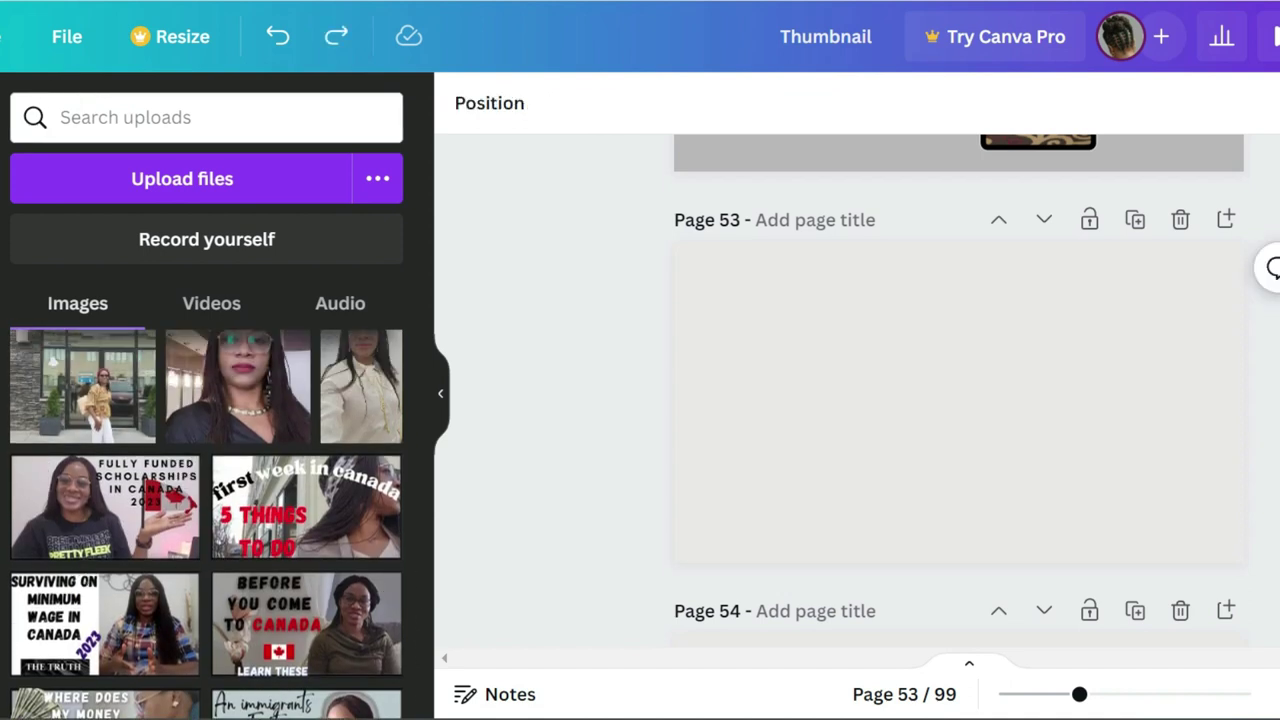
pyautogui.moveTo(424, 228); pyautogui.dragTo(455, 570)
pyautogui.scroll(-4, 455, 570)
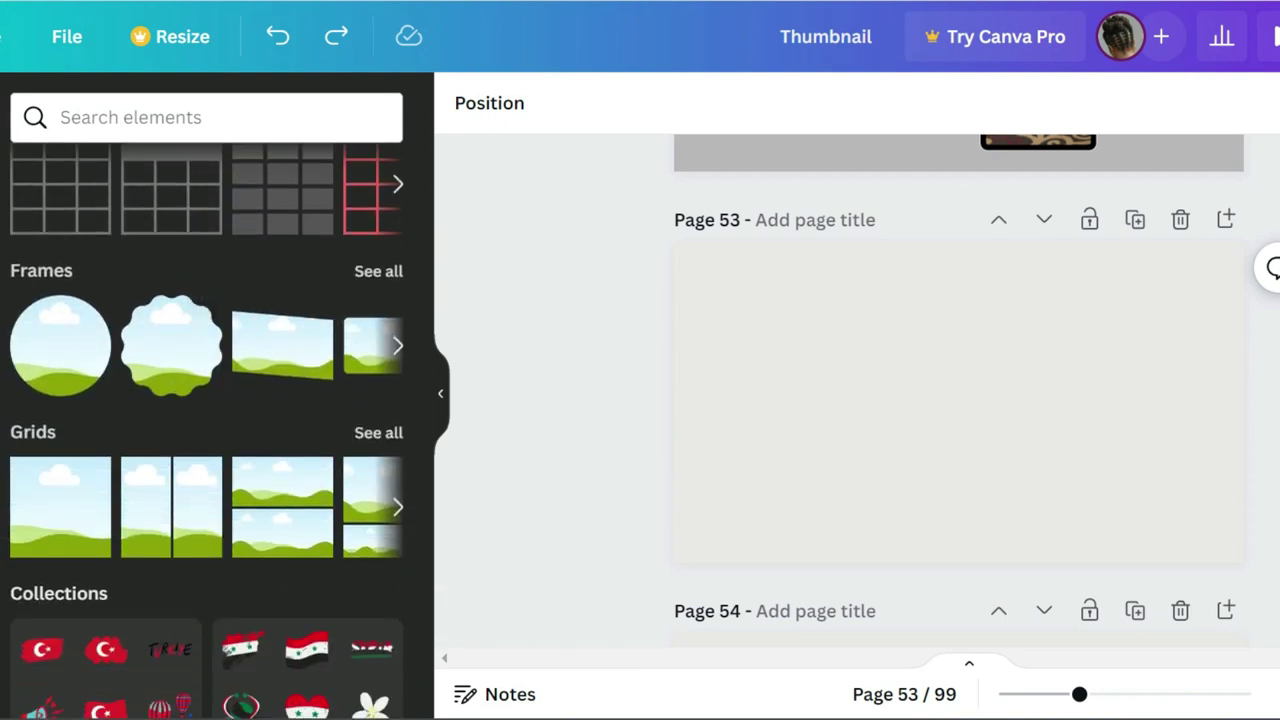
# Search the elements for "grid" and add the two-by-two photo grid to both page 53 and page 54.
pyautogui.click(187, 118)
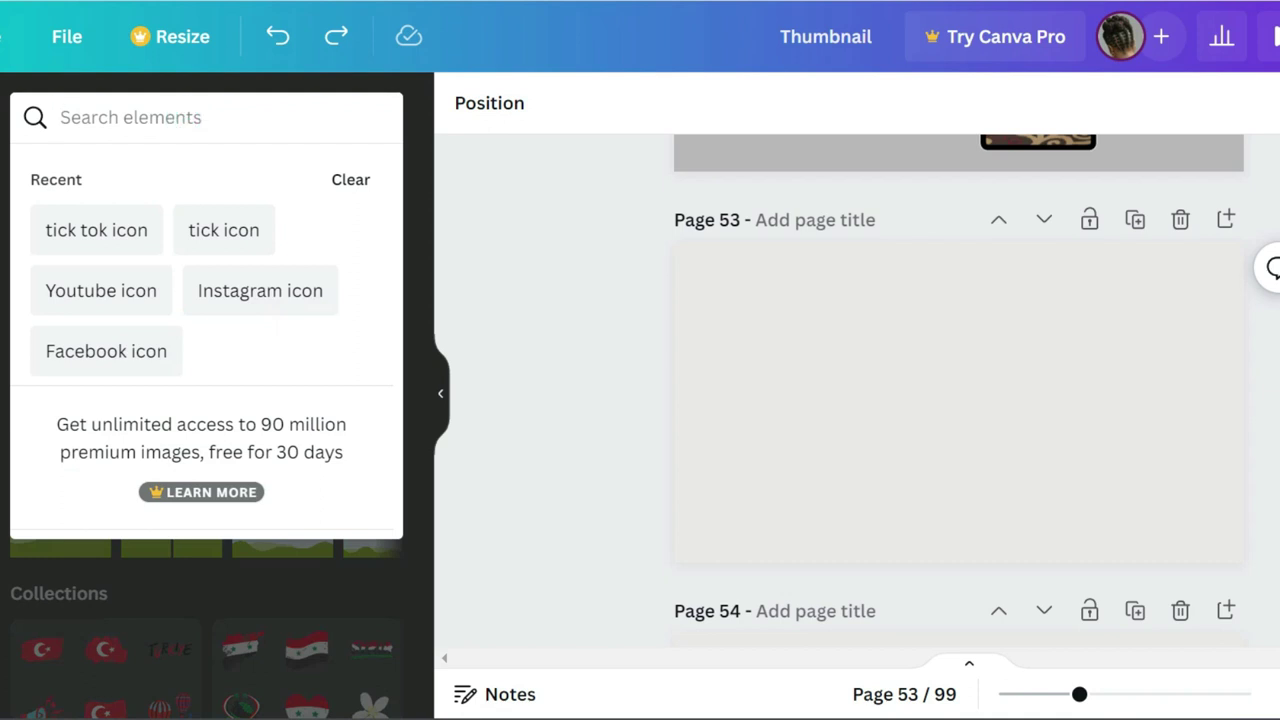
pyautogui.write('grid')
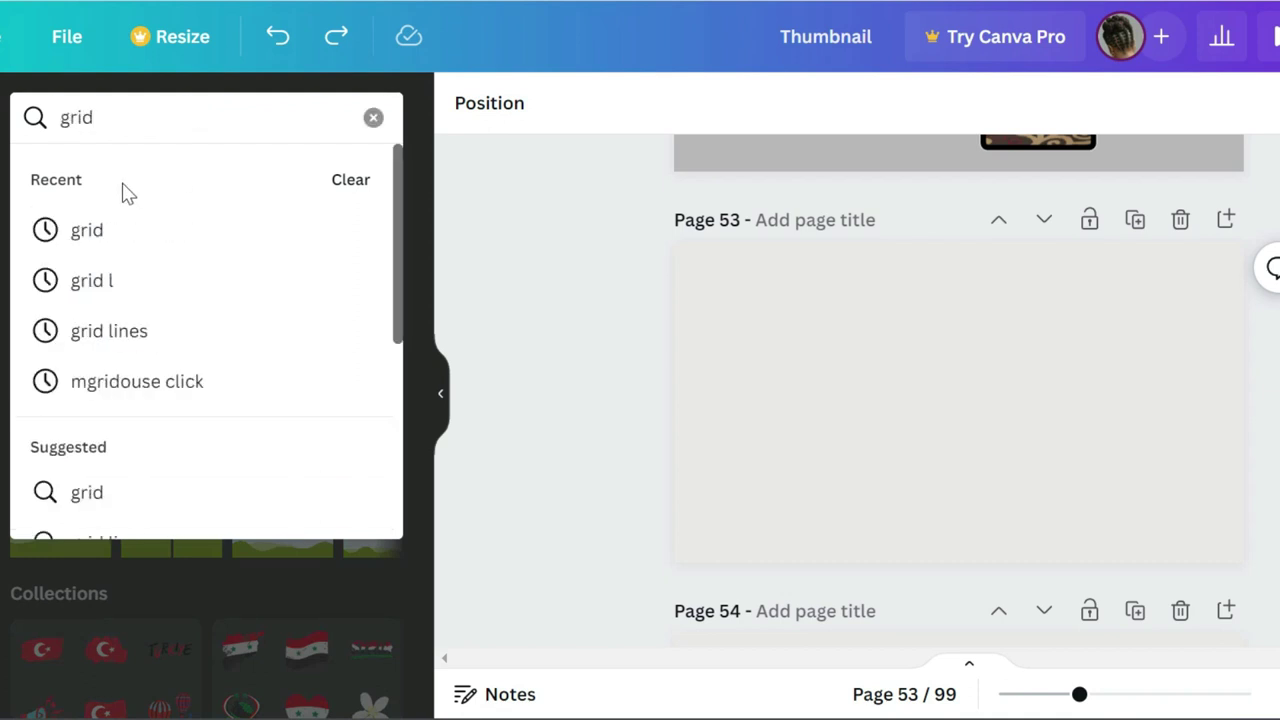
pyautogui.click(98, 245)
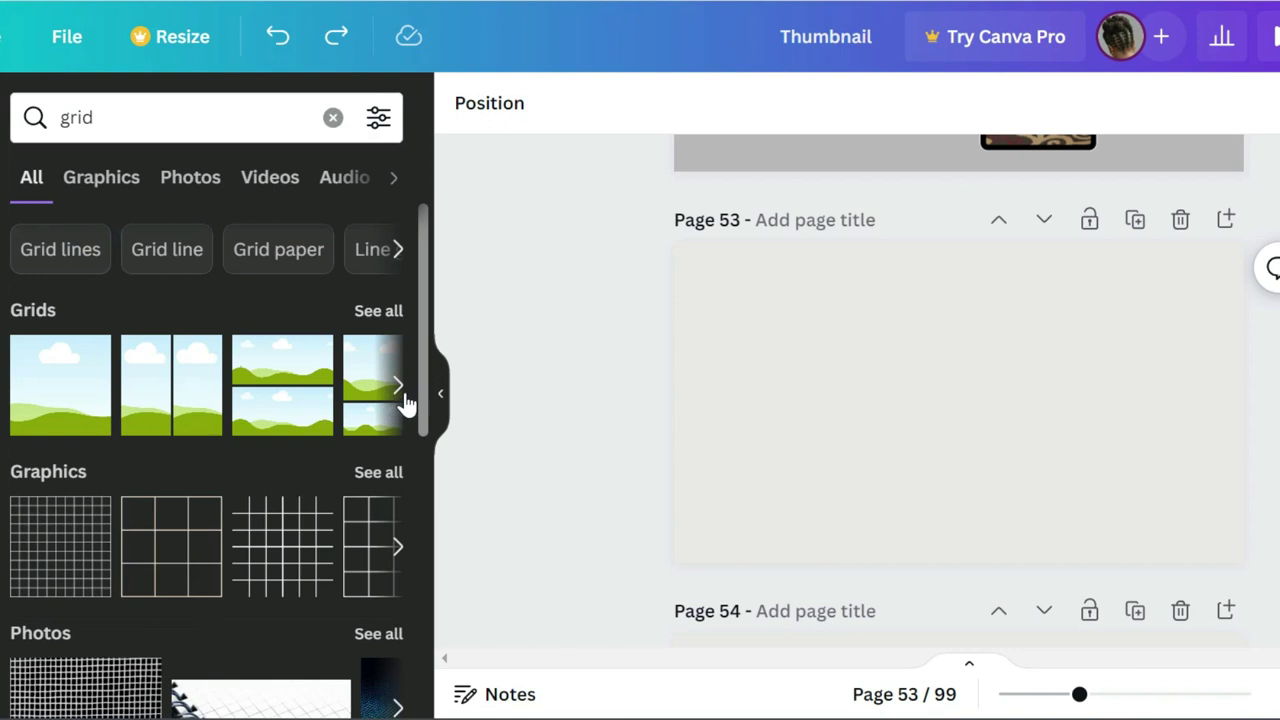
pyautogui.click(402, 396)
pyautogui.moveTo(423, 351); pyautogui.dragTo(435, 520)
pyautogui.scroll(-5, 57, 475)
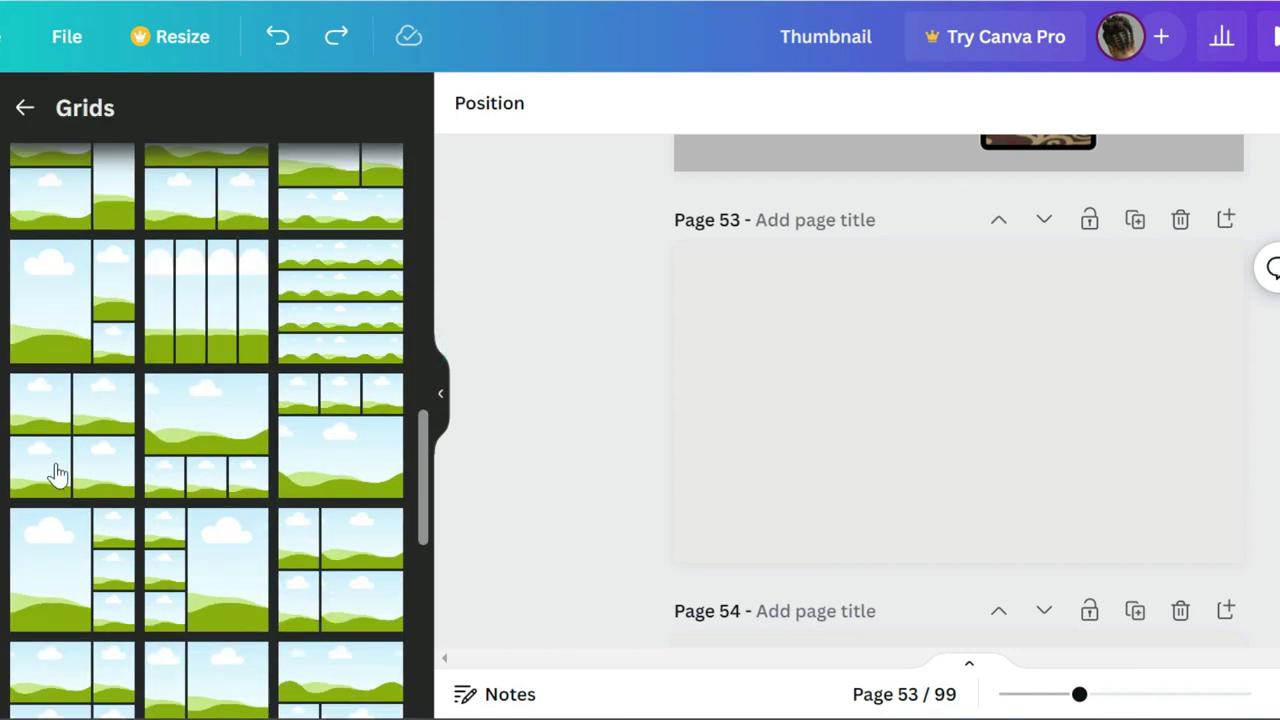
pyautogui.click(60, 464)
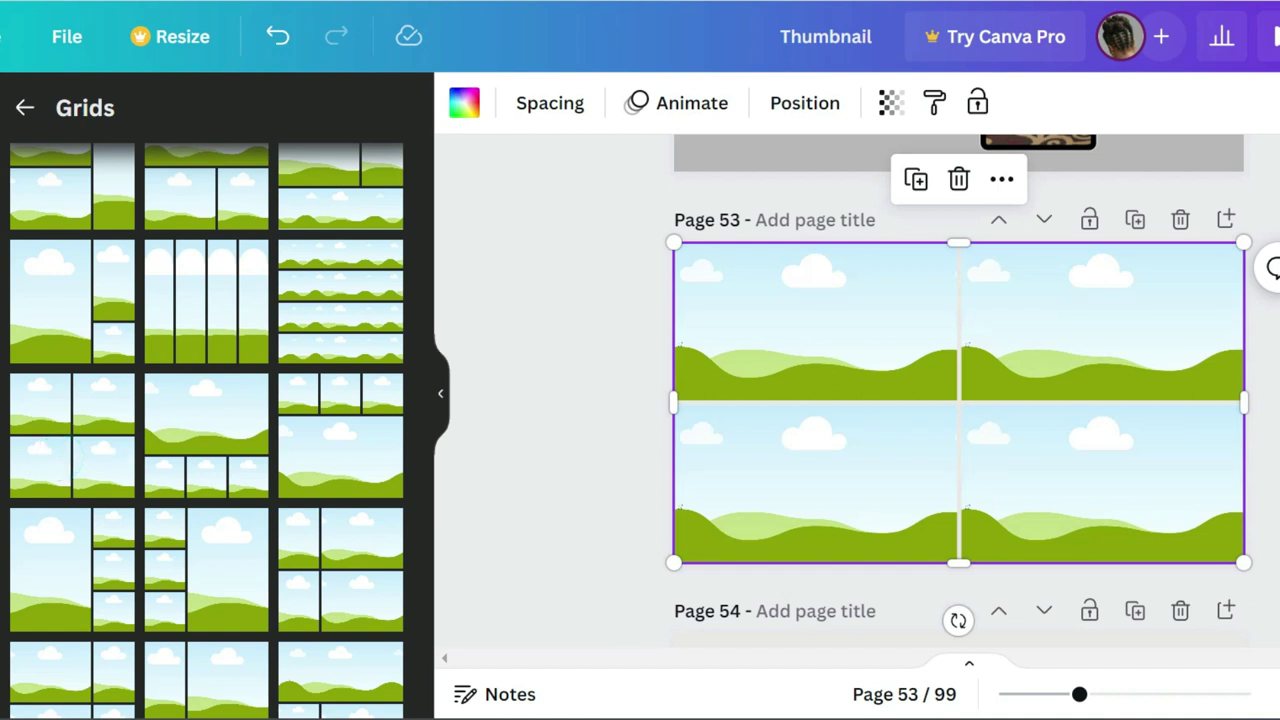
pyautogui.scroll(-3, 960, 390)
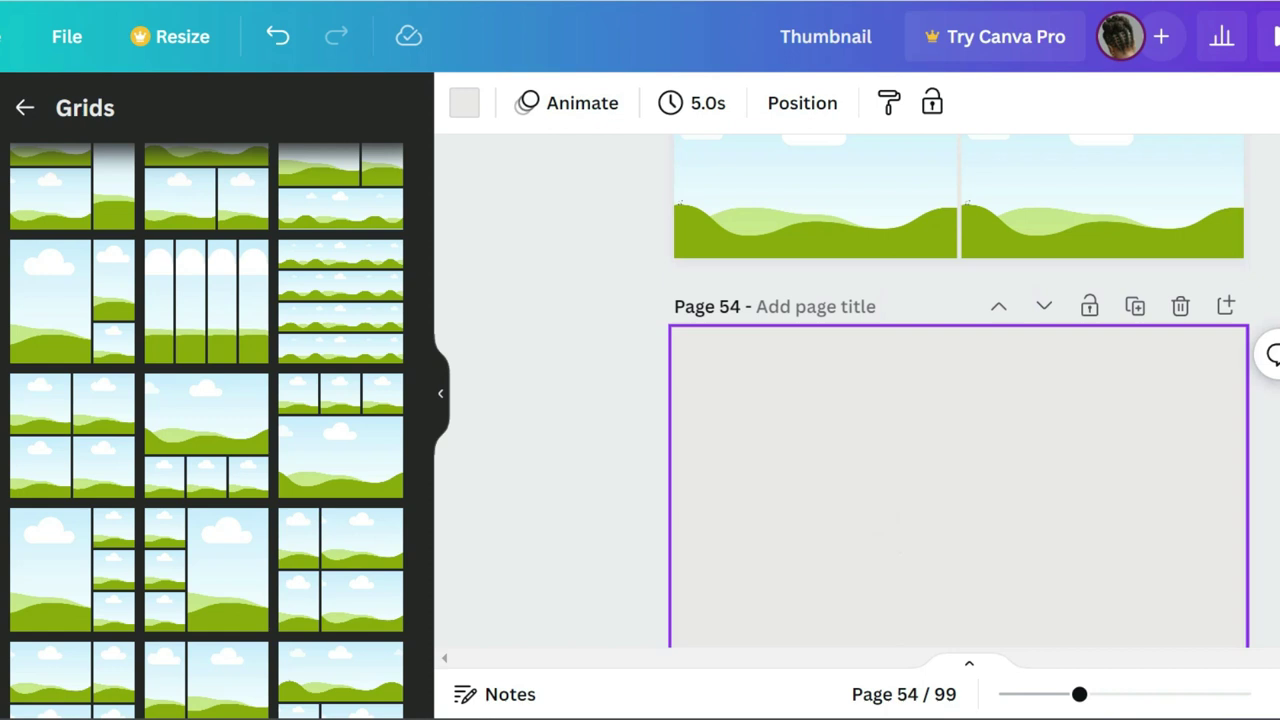
pyautogui.click(72, 435)
# Fill the upper row of page 53's grid with the uploaded "Fully Funded Scholarships in Canada 2023" and "first week in canada" thumbnails.
pyautogui.scroll(3, 960, 390)
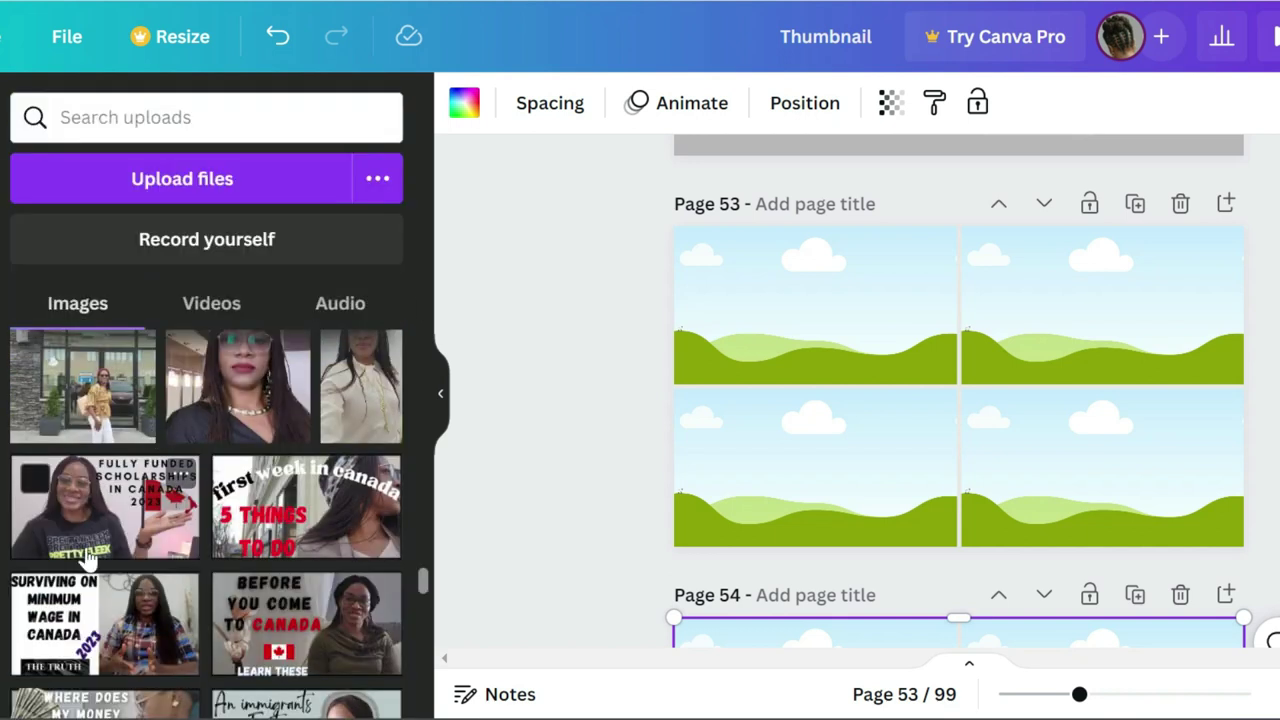
pyautogui.click(160, 530)
pyautogui.moveTo(927, 365); pyautogui.dragTo(811, 290)
pyautogui.click(330, 500)
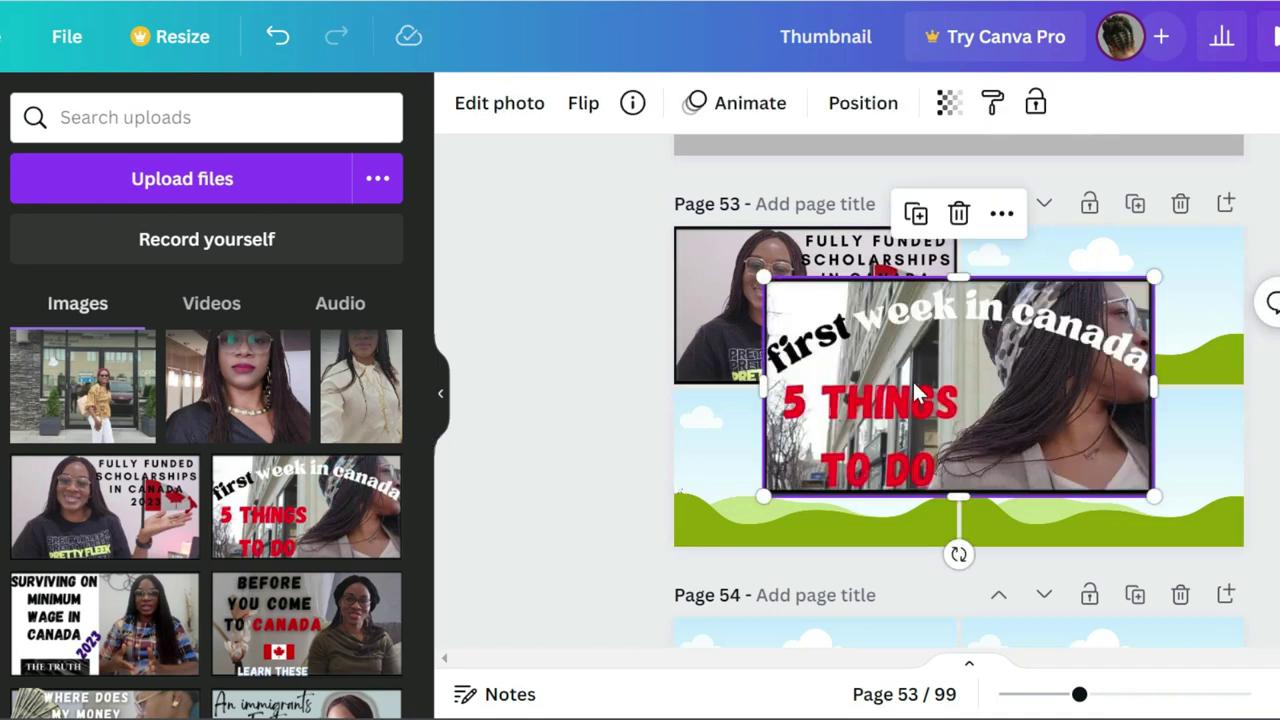
pyautogui.moveTo(1015, 330); pyautogui.dragTo(1150, 305)
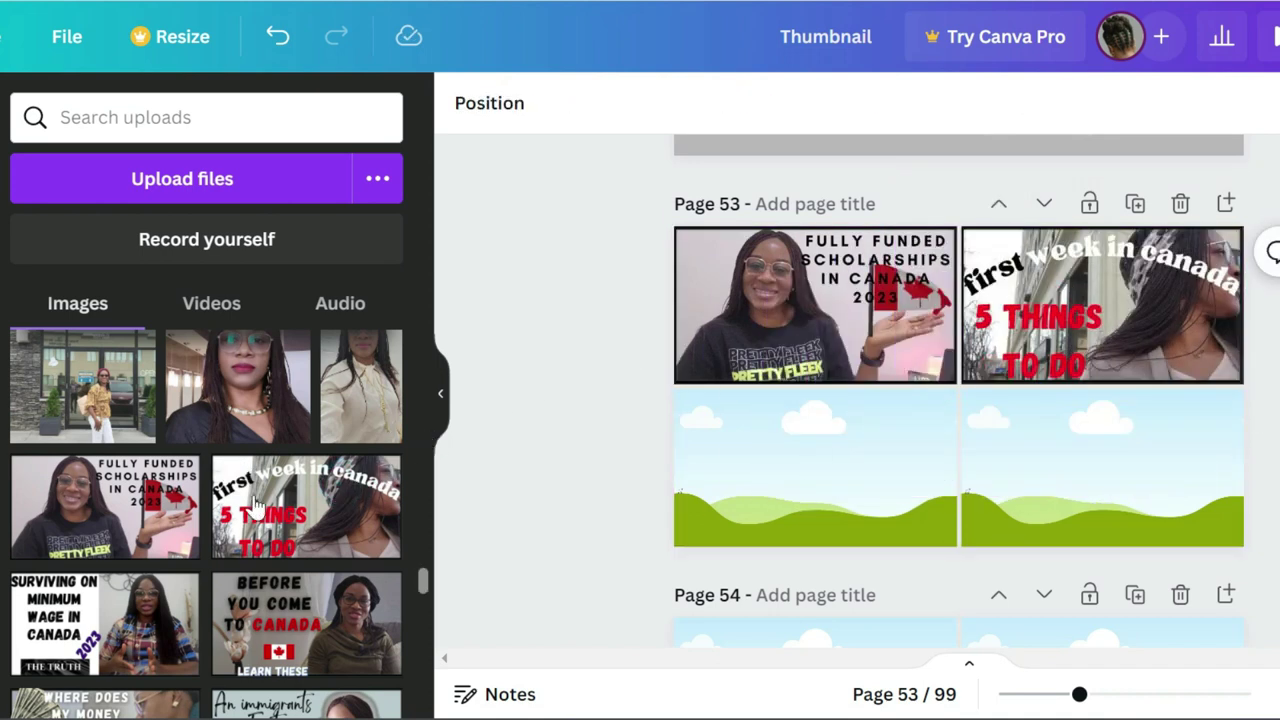
# Fill the lower row of page 53's grid with the "Before You Come to Canada" and "Surviving on Minimum Wage in Canada" thumbnails.
pyautogui.click(295, 640)
pyautogui.moveTo(963, 416); pyautogui.dragTo(829, 502)
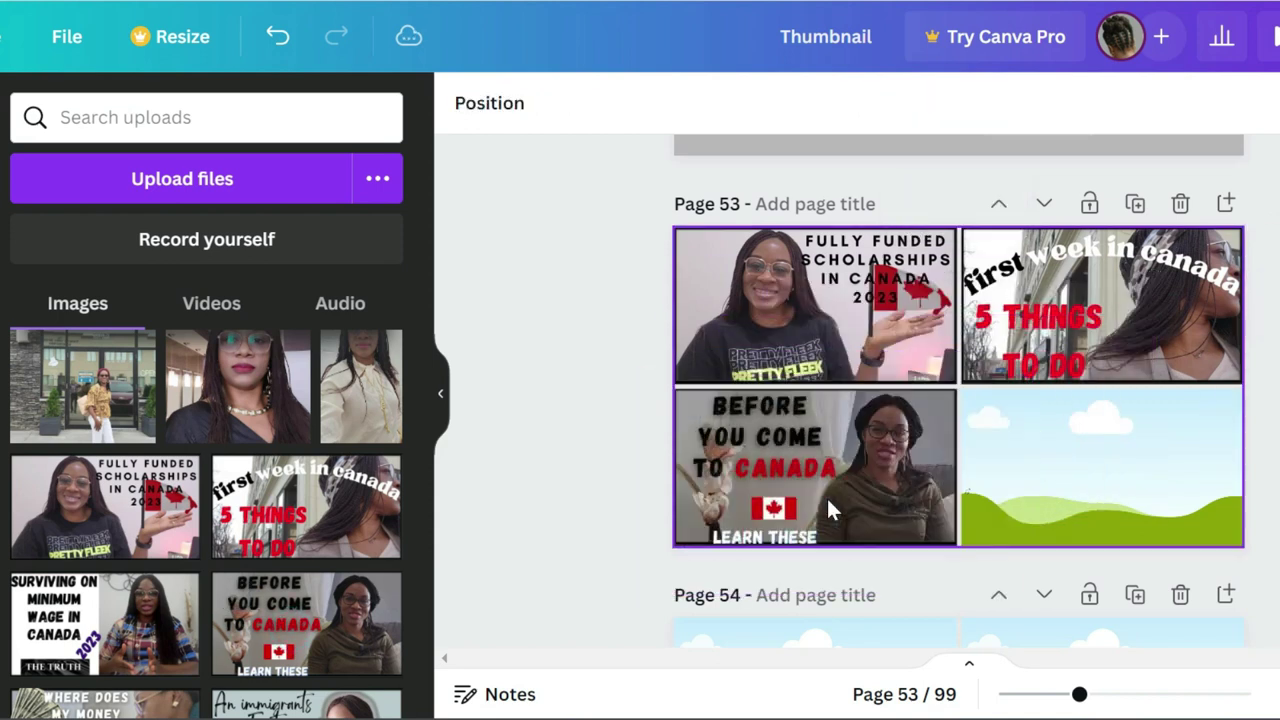
pyautogui.click(140, 630)
pyautogui.moveTo(968, 381); pyautogui.dragTo(1095, 434)
# Place the "Where Does My Money Really Go", "An immigrants First Immpression" and "How Mortgage Works Canada" thumbnails in page 54's first three grid cells.
pyautogui.scroll(-3, 1095, 434)
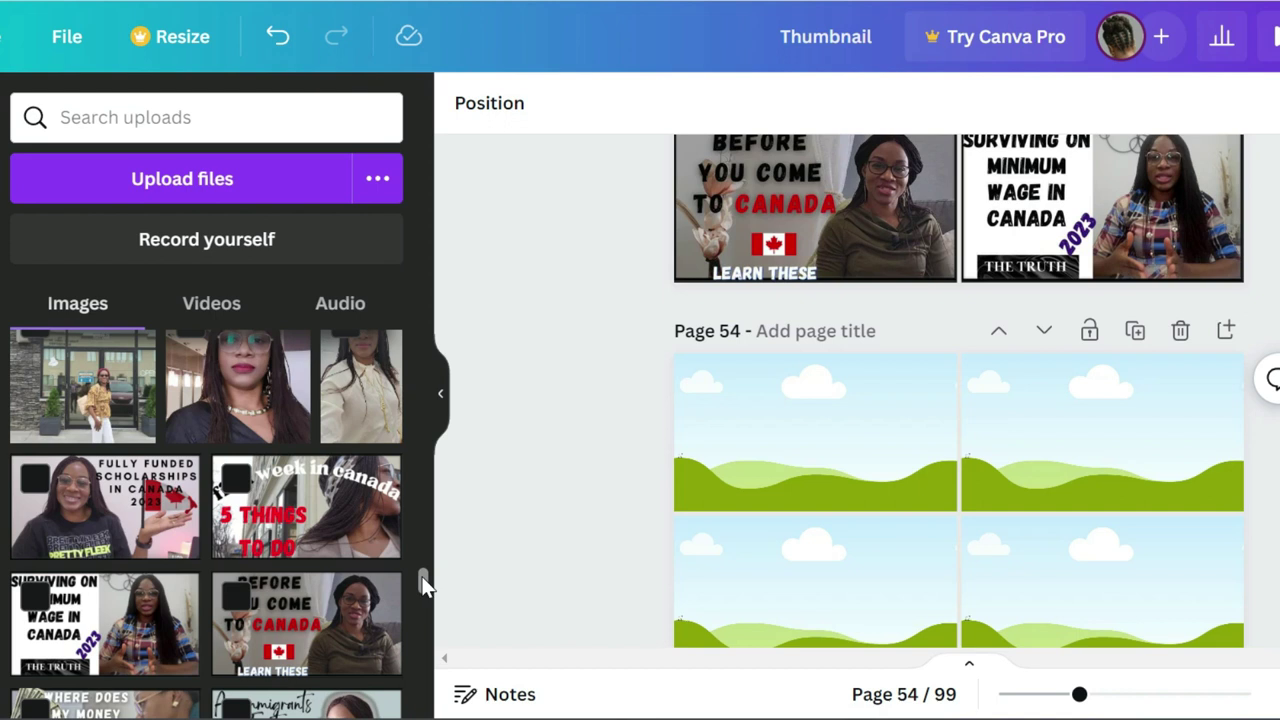
pyautogui.moveTo(422, 585); pyautogui.dragTo(424, 603)
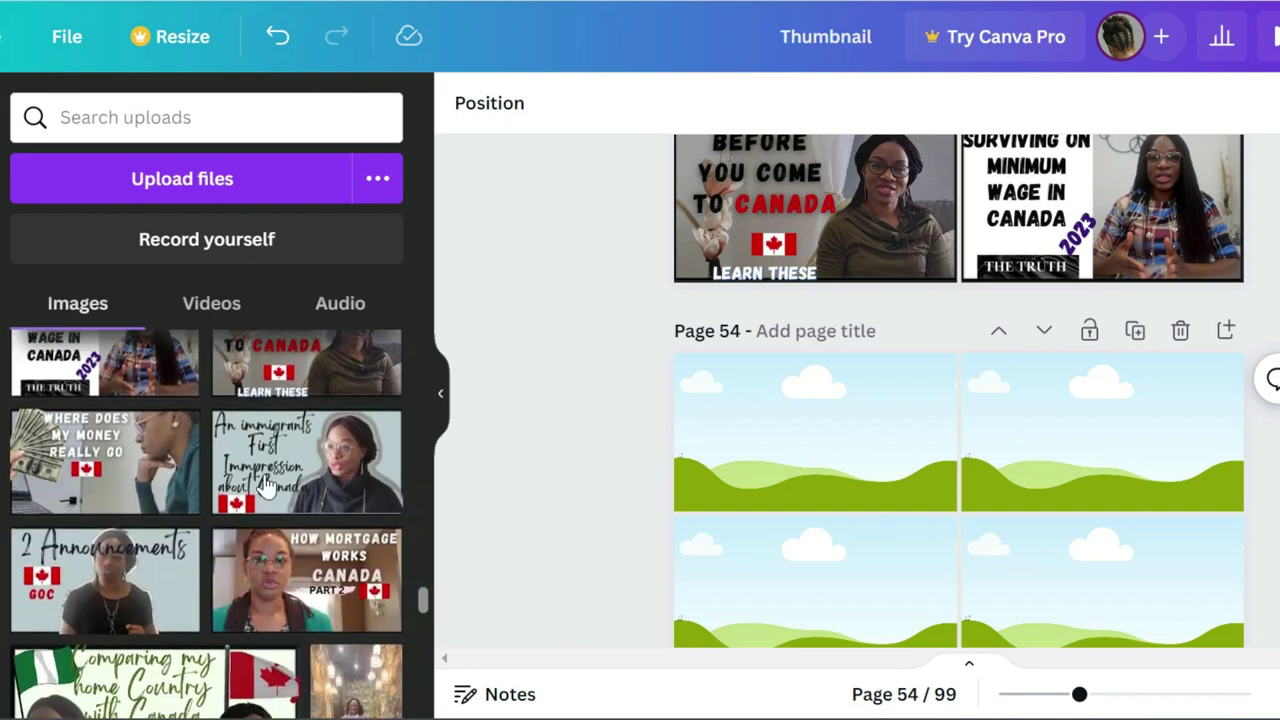
pyautogui.click(71, 440)
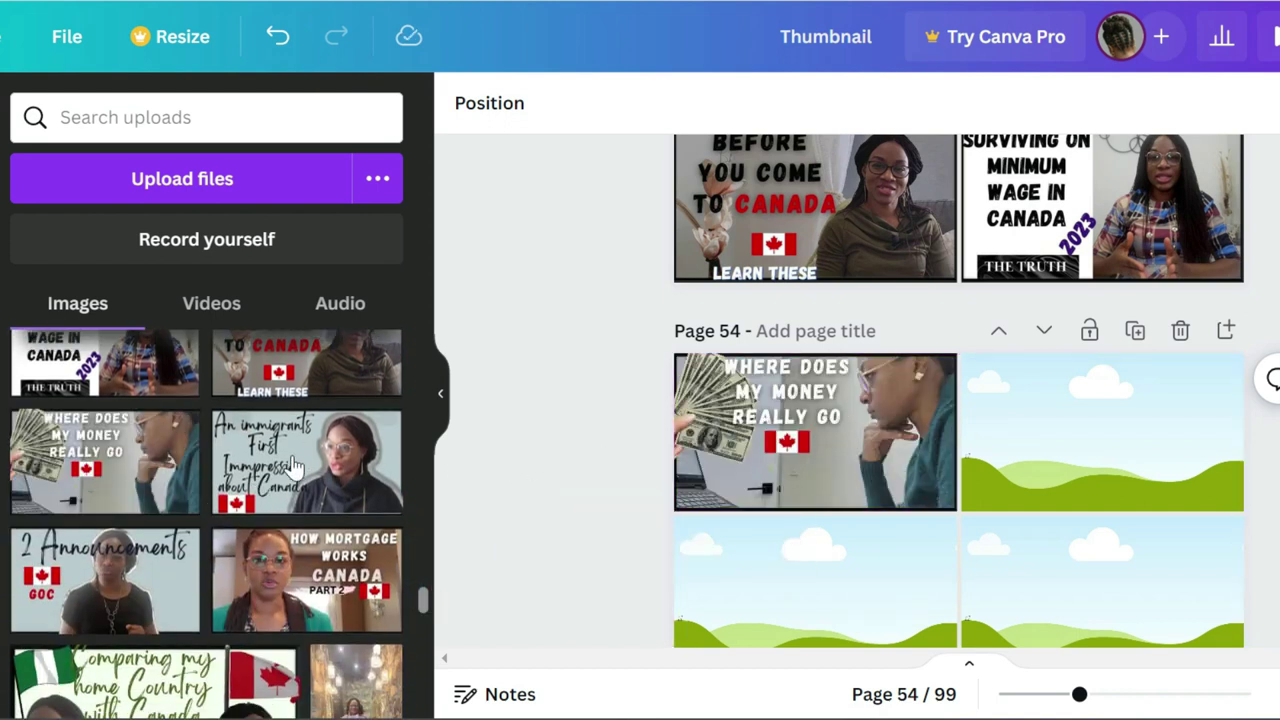
pyautogui.moveTo(293, 467); pyautogui.dragTo(1063, 475)
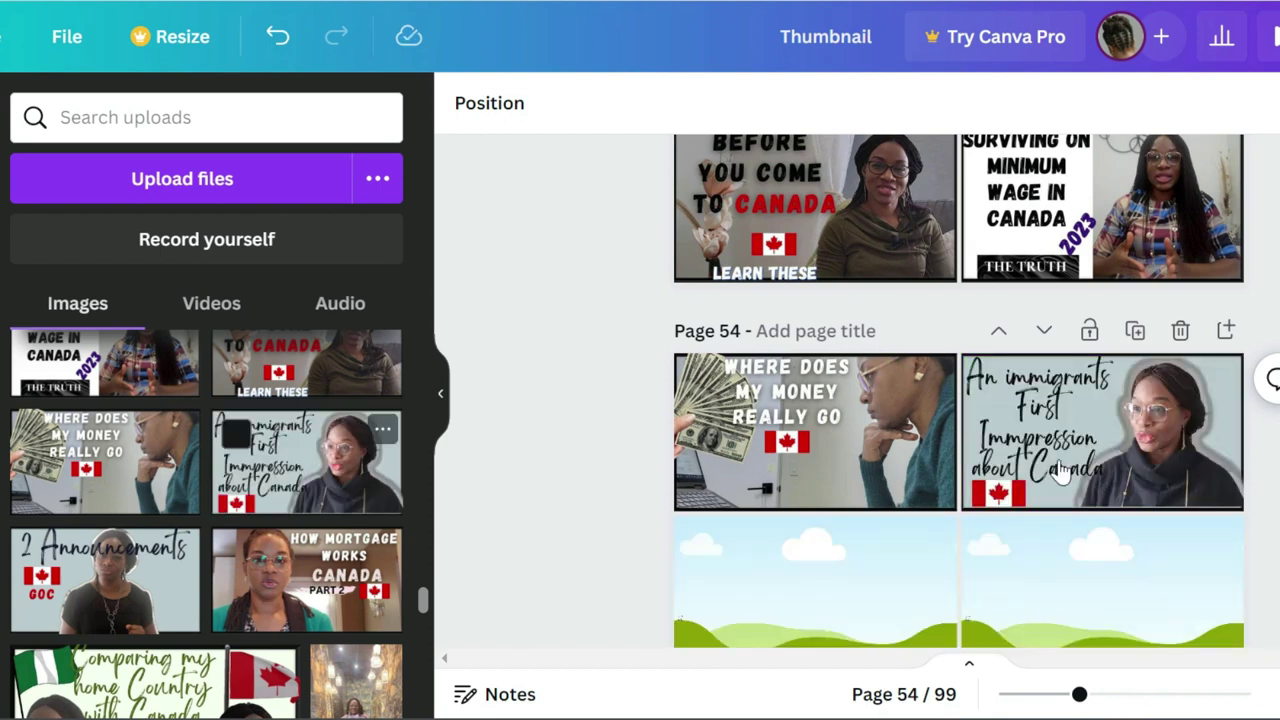
pyautogui.moveTo(302, 614); pyautogui.dragTo(790, 590)
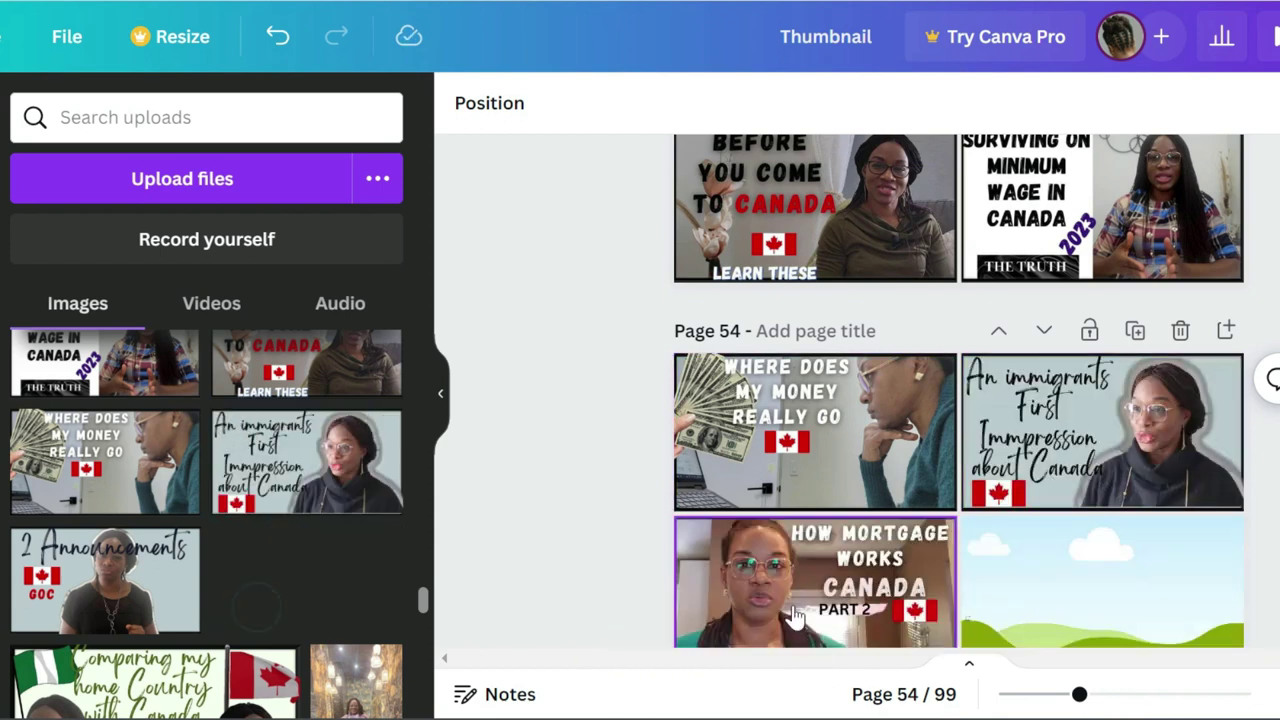
# Fill page 54's last grid cell with the "Comparing my home Country with Canada" thumbnail and delete the loose "2 Announcements" image.
pyautogui.click(90, 617)
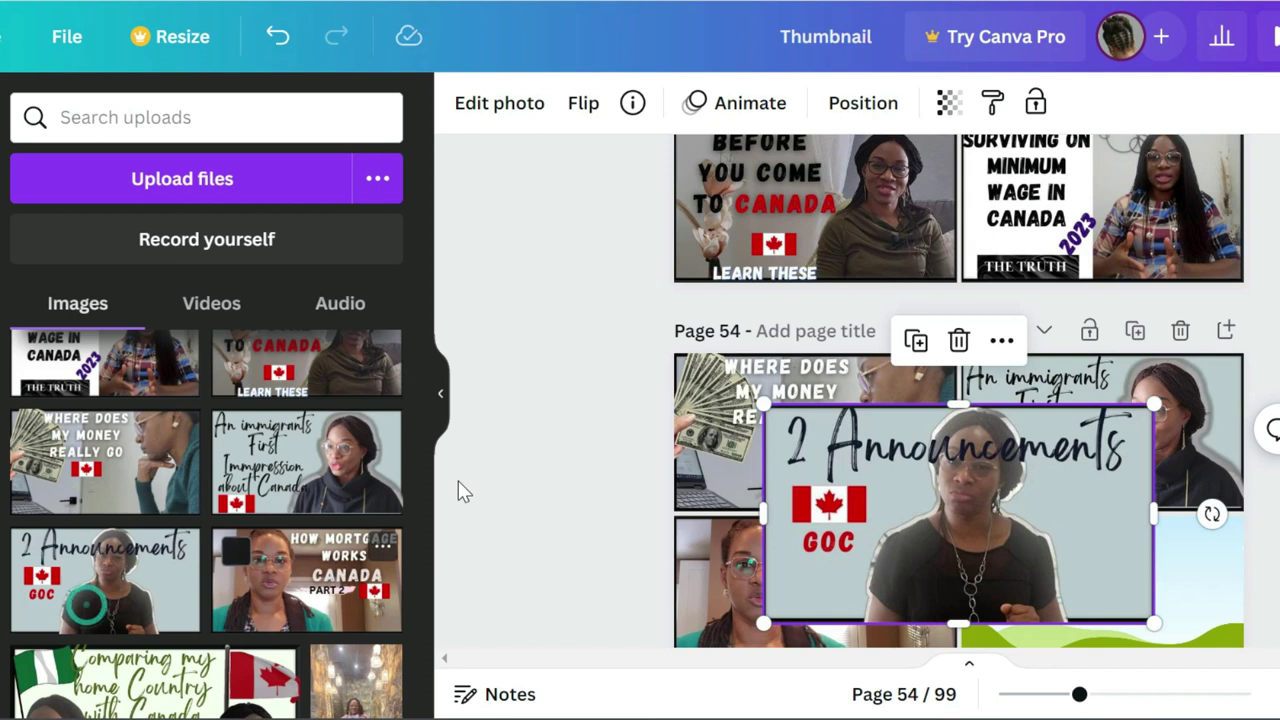
pyautogui.scroll(-3, 149, 586)
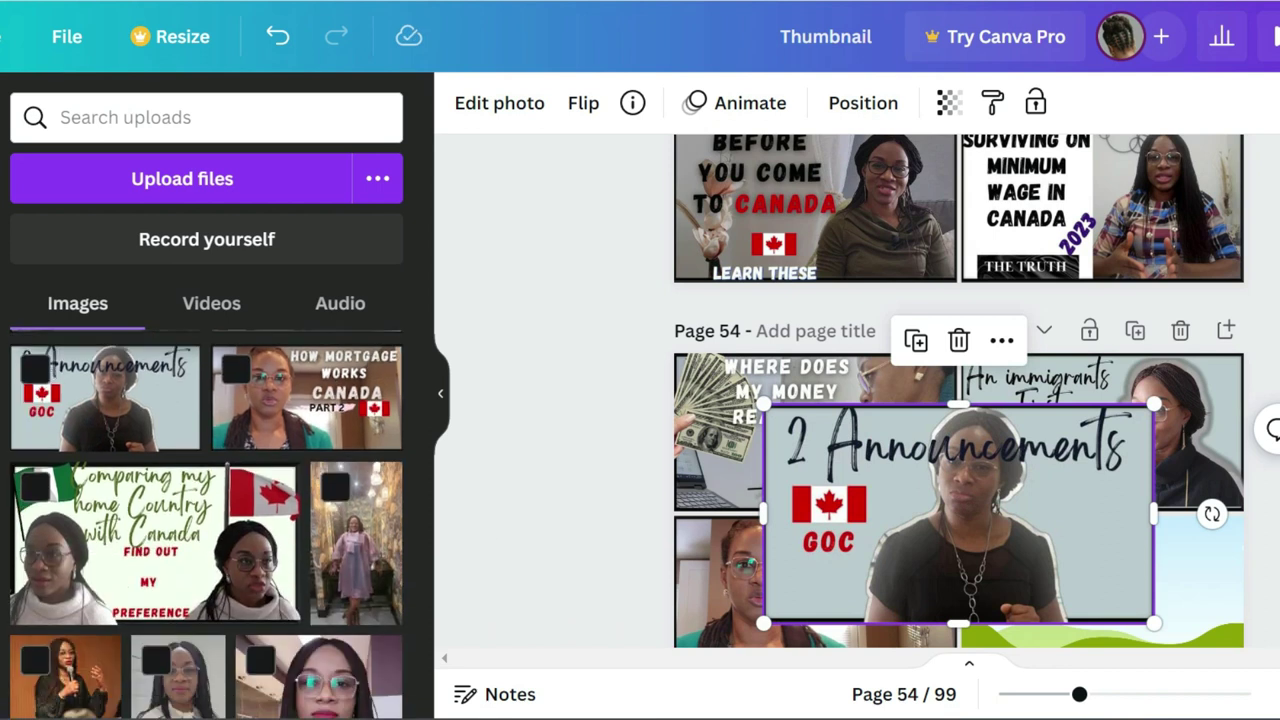
pyautogui.click(177, 563)
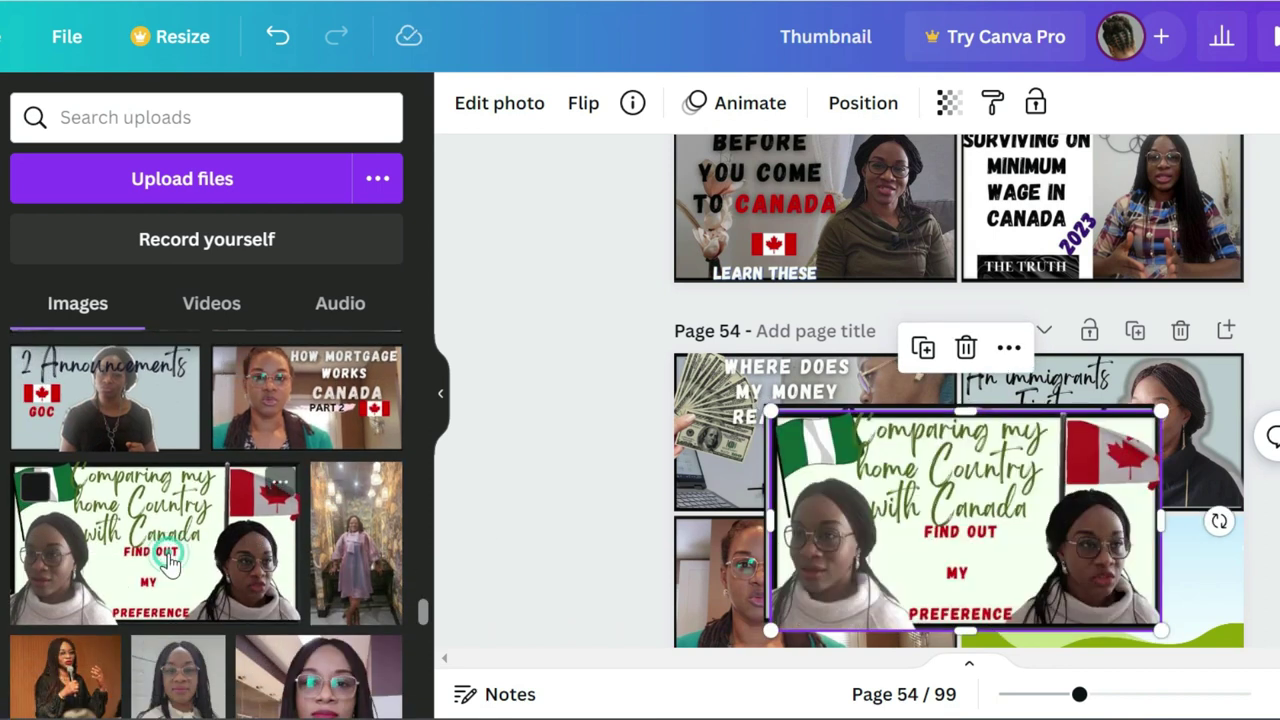
pyautogui.moveTo(978, 530); pyautogui.dragTo(1092, 603)
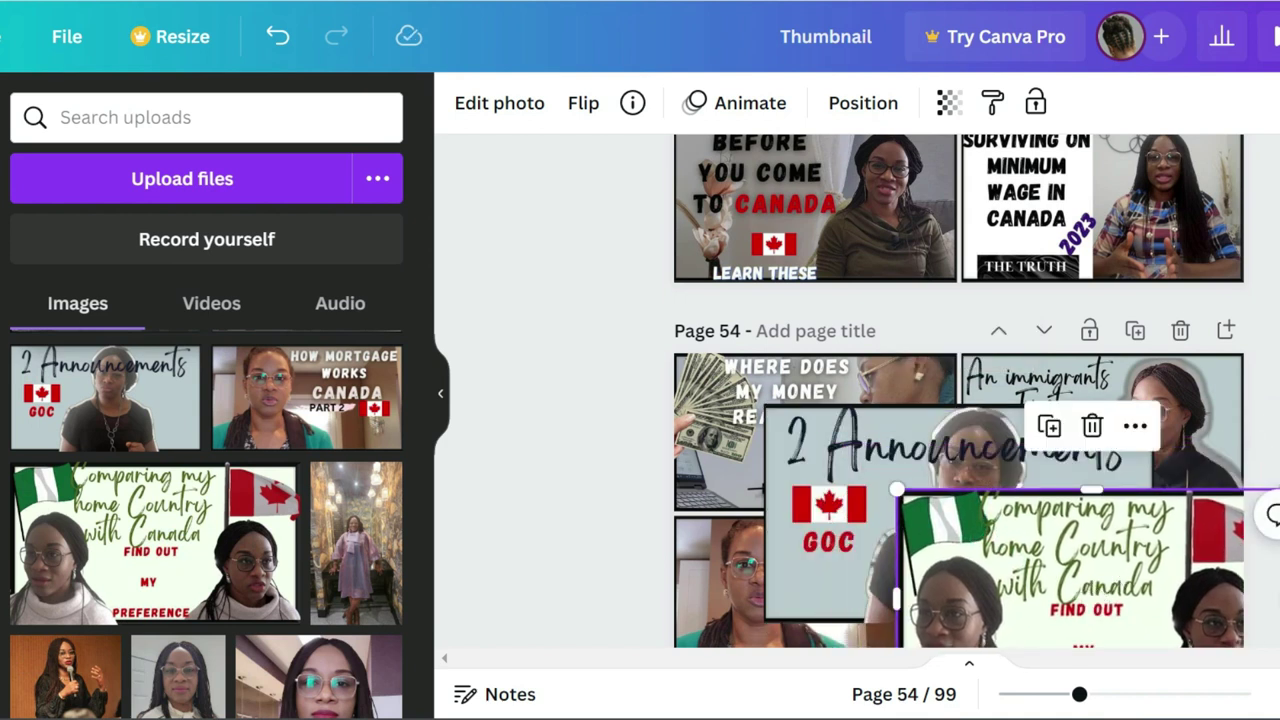
pyautogui.scroll(-3, 958, 400)
pyautogui.click(852, 285)
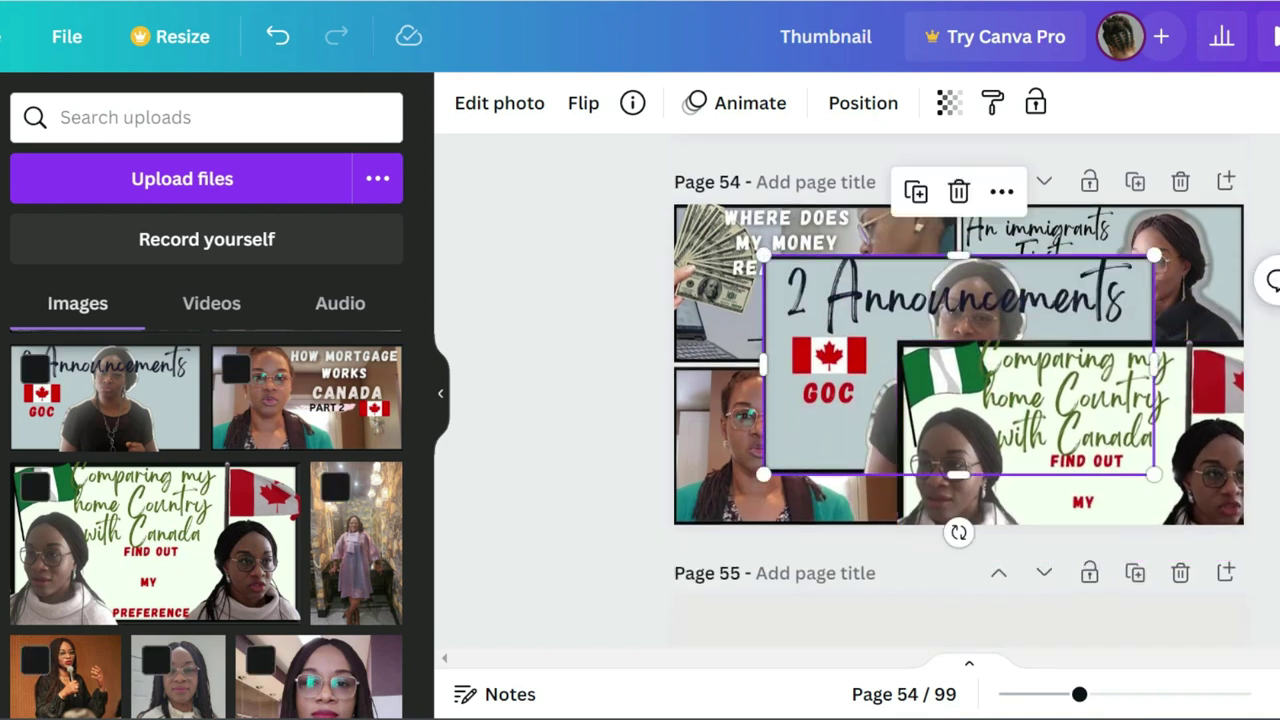
pyautogui.click(959, 191)
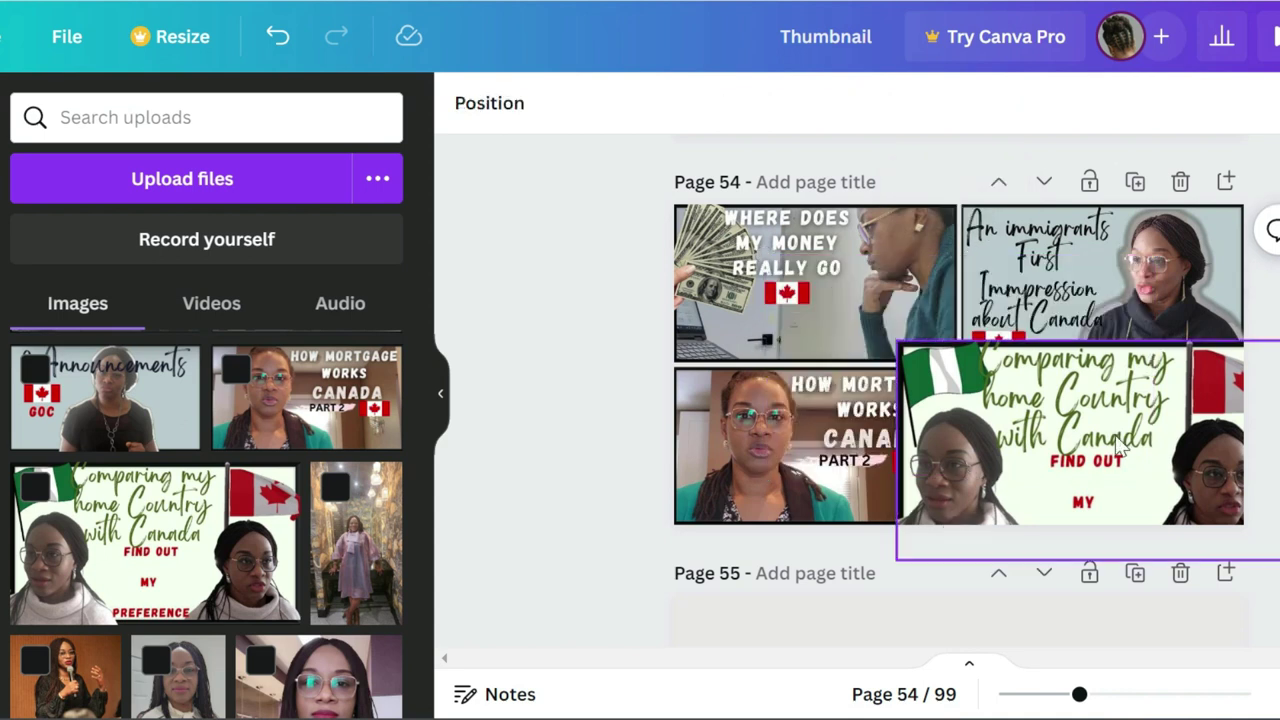
pyautogui.moveTo(1118, 448); pyautogui.dragTo(1120, 450)
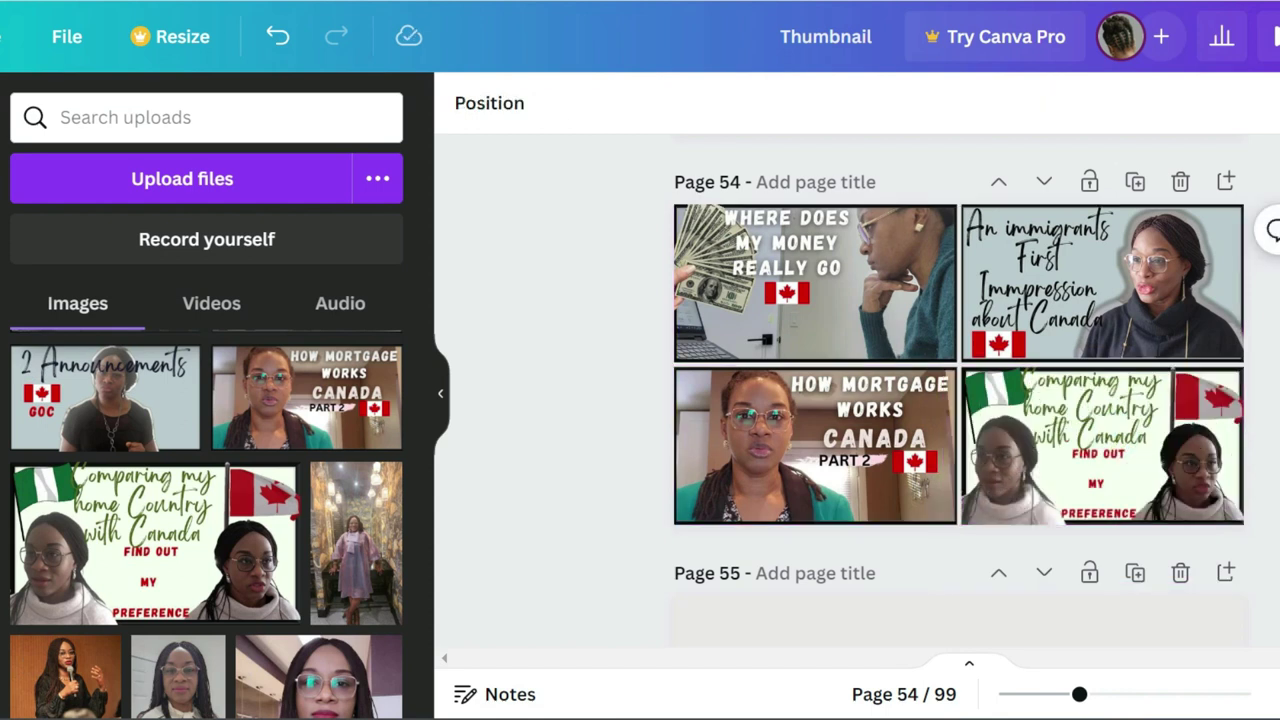
pyautogui.scroll(8, 1031, 511)
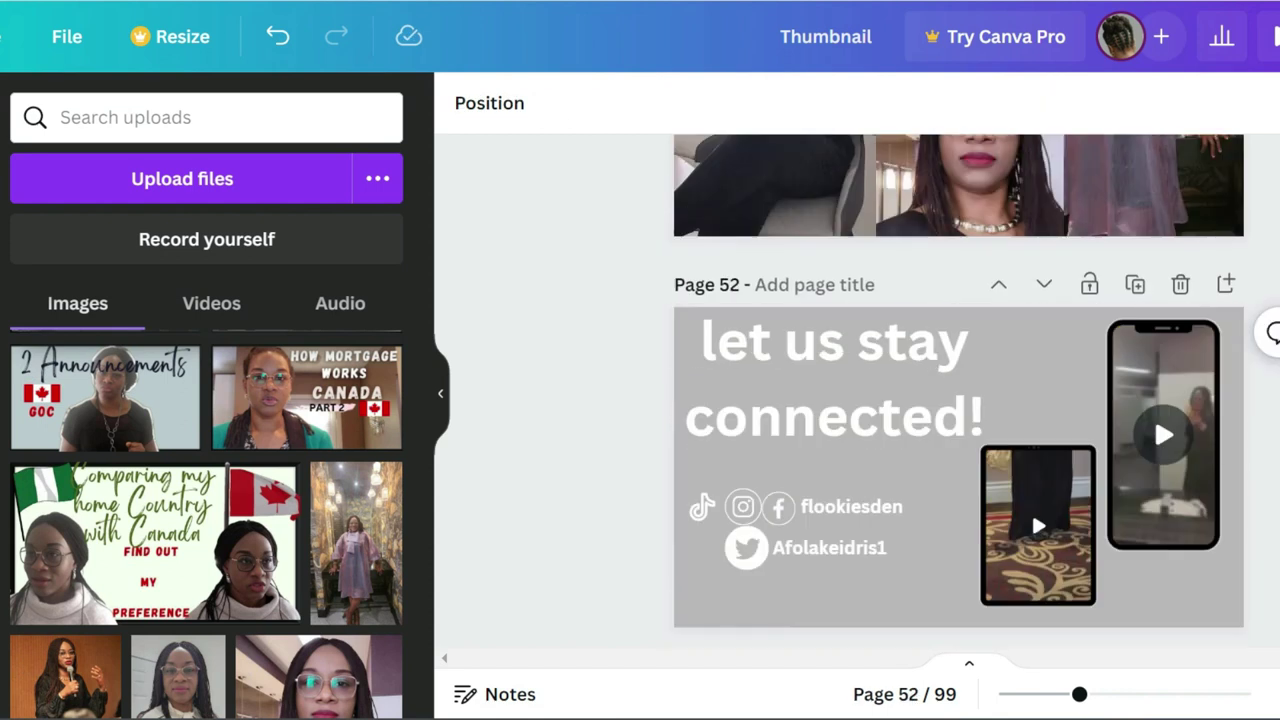
pyautogui.scroll(-5, 1031, 511)
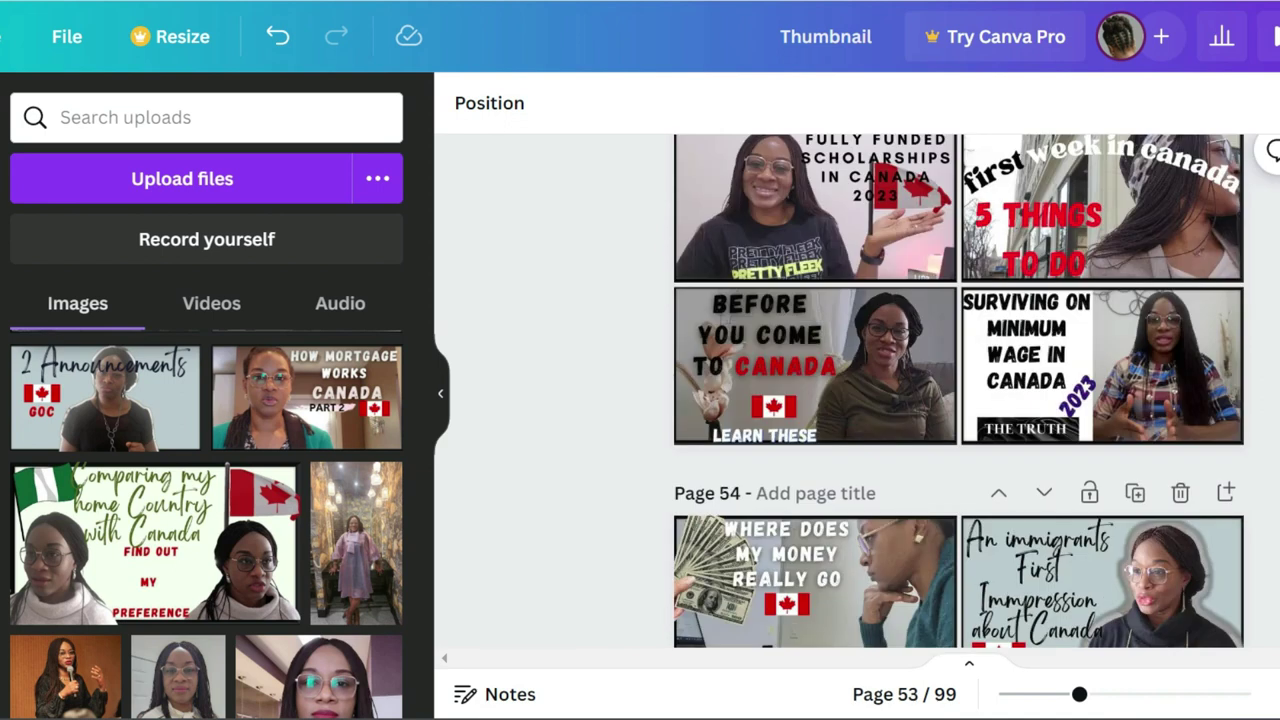
pyautogui.scroll(2, 958, 391)
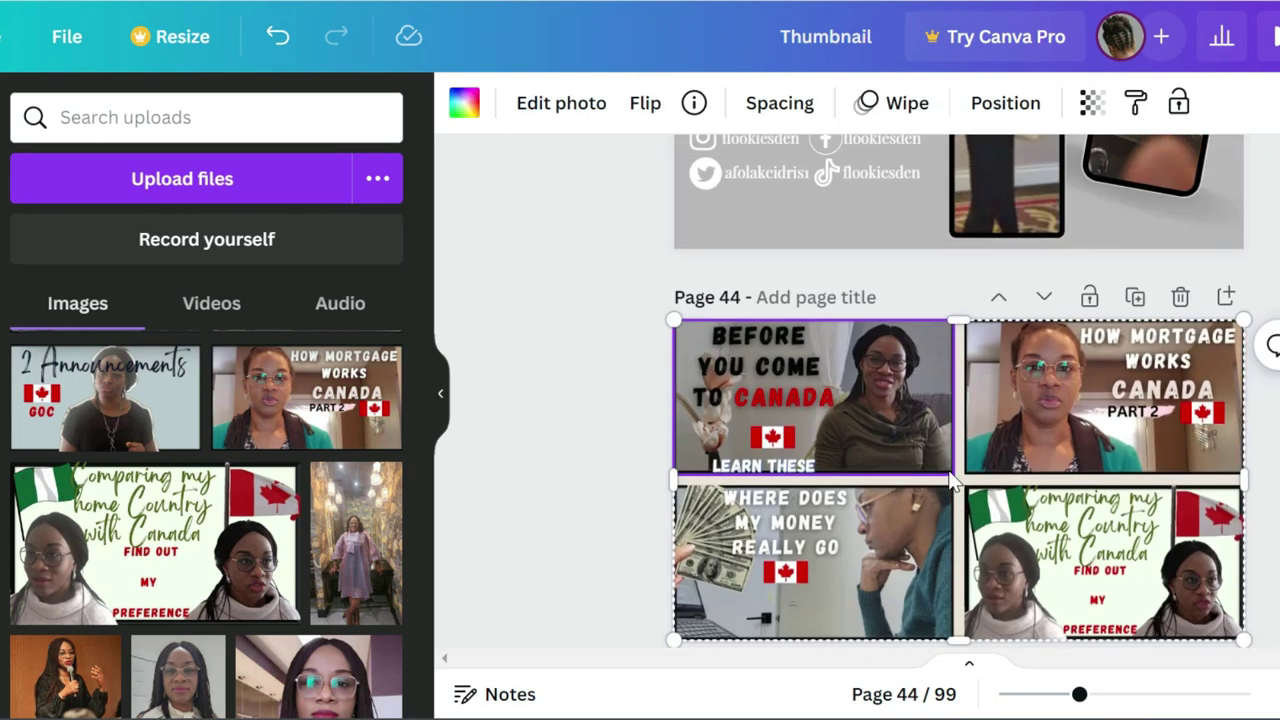
pyautogui.scroll(-2, 950, 480)
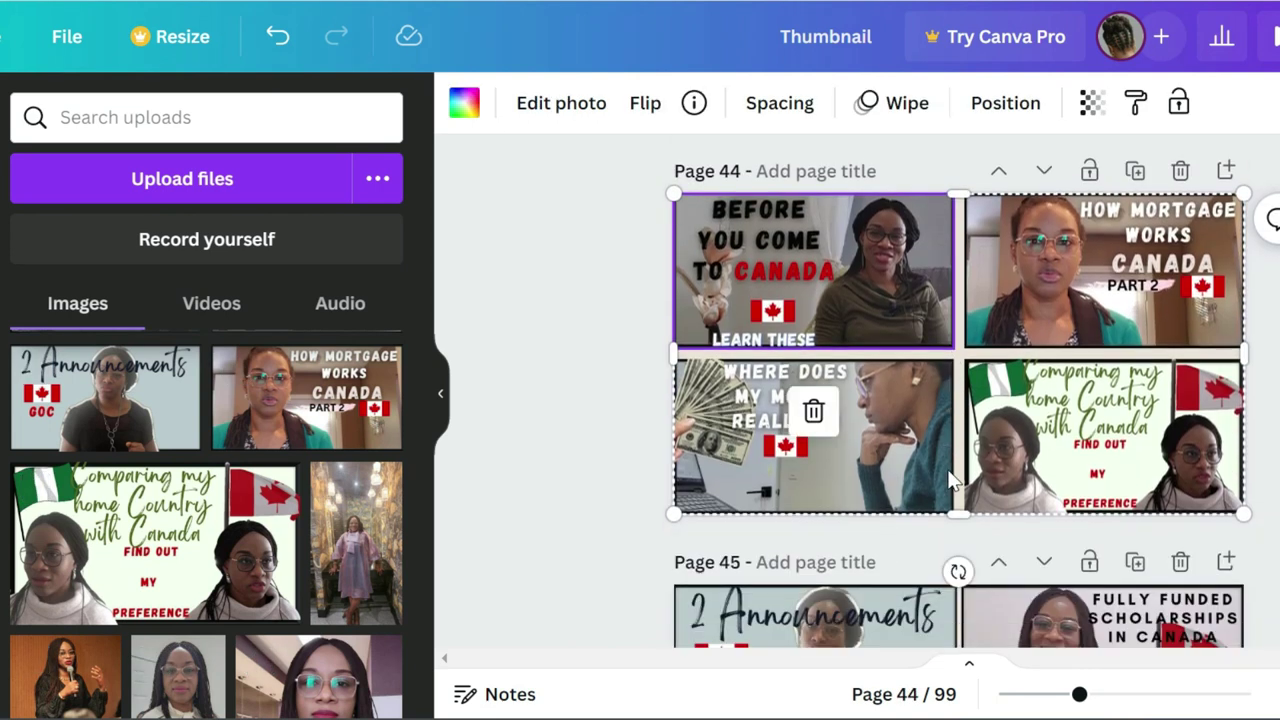
# Check the Wipe animation settings of page 44's whole thumbnail grid, including its rightward direction.
pyautogui.click(963, 181)
pyautogui.click(962, 229)
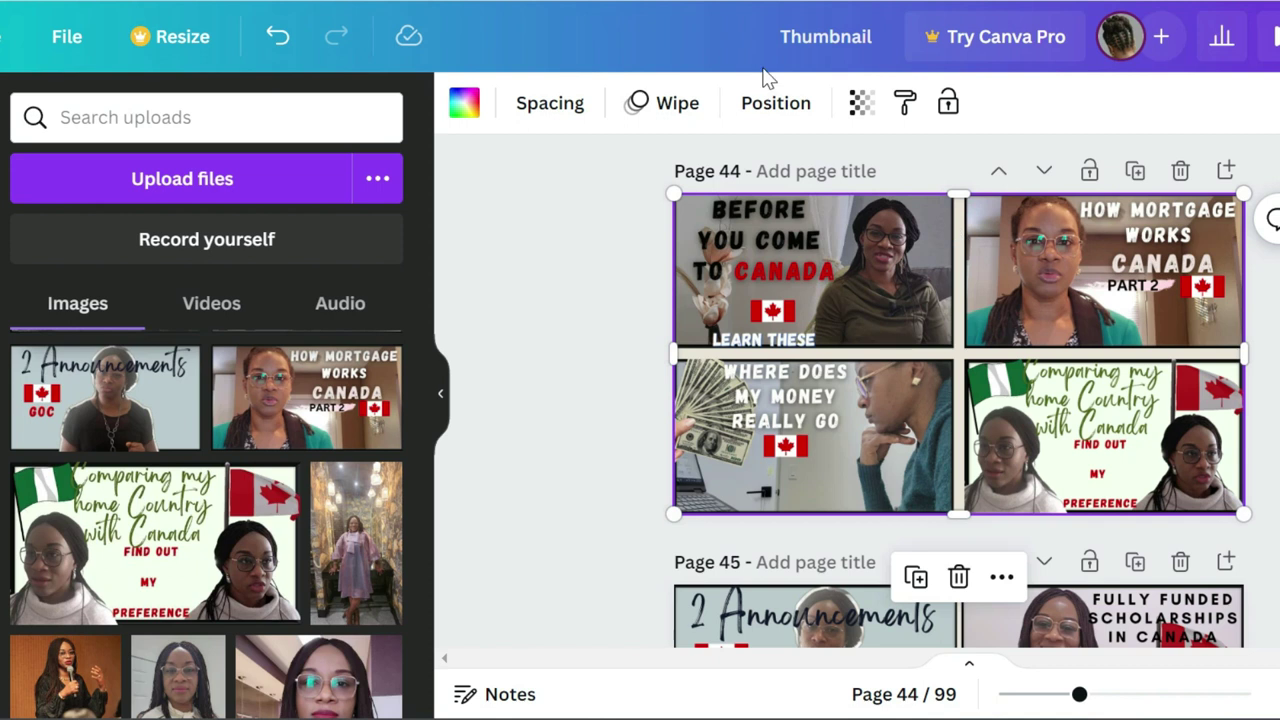
pyautogui.click(661, 112)
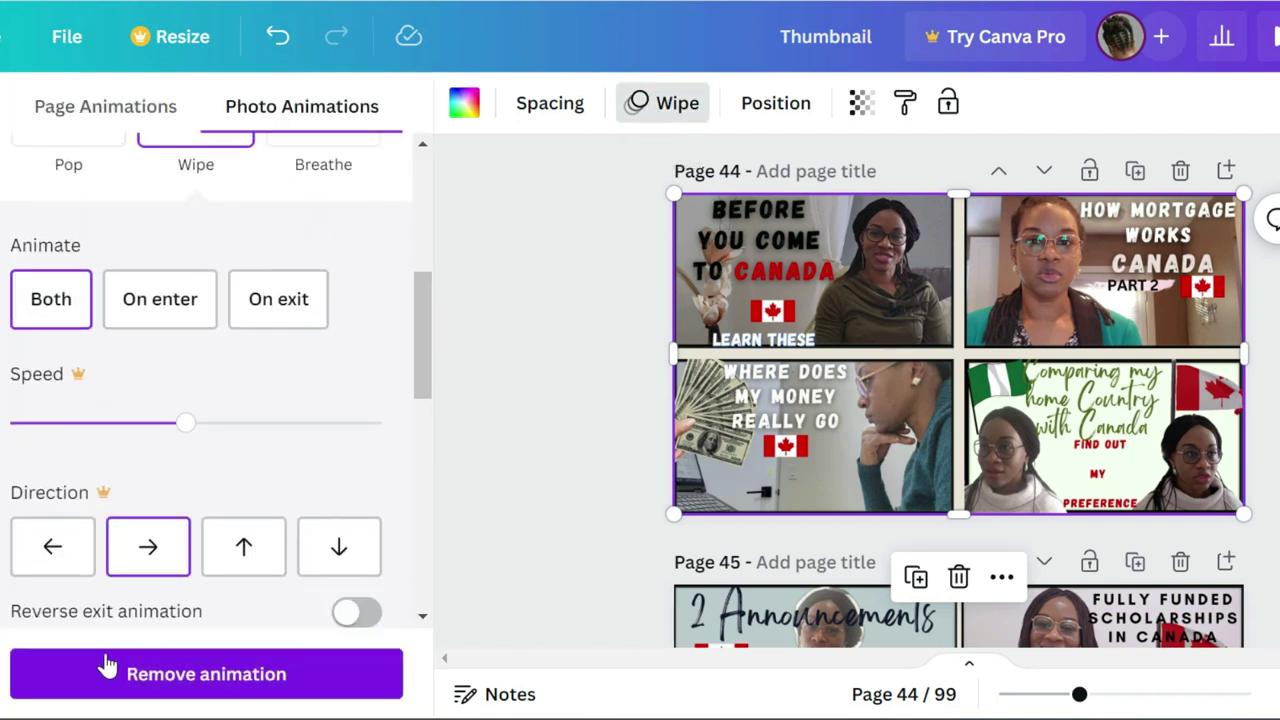
pyautogui.click(149, 552)
pyautogui.click(145, 548)
pyautogui.scroll(-3, 960, 400)
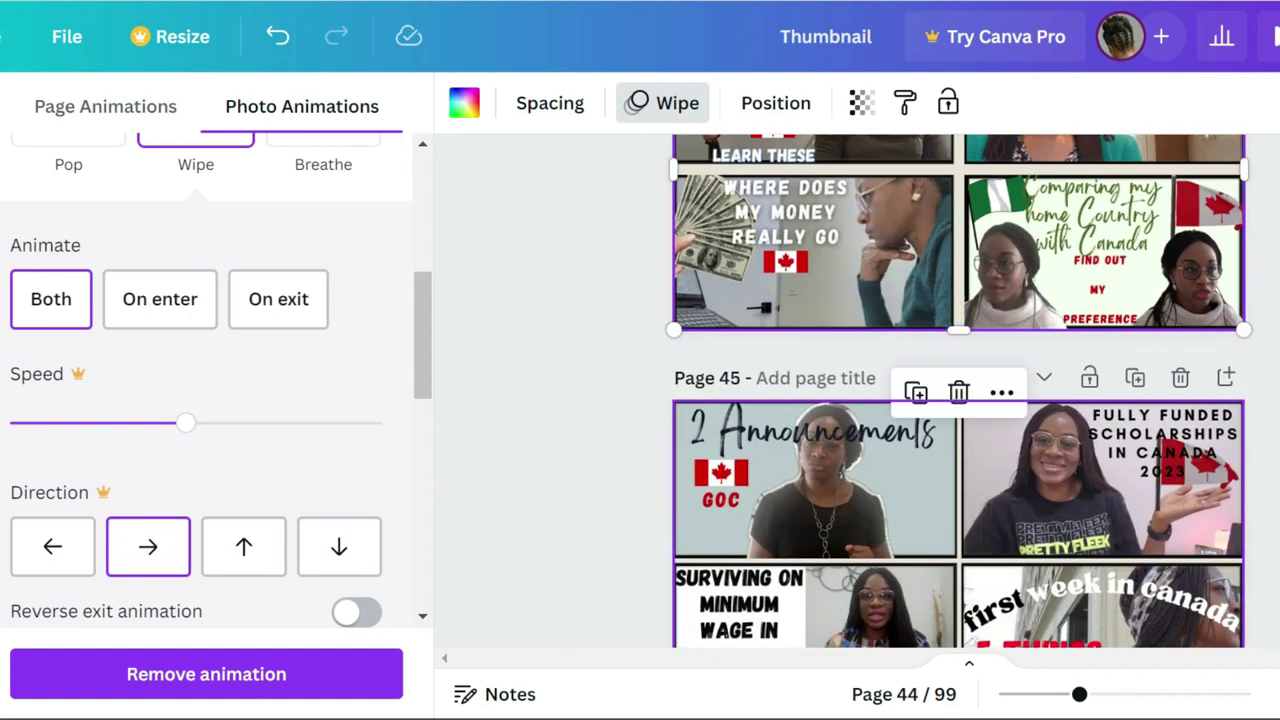
# Set the grid spacing of page 45's two-by-two thumbnail grid to 29.
pyautogui.click(1020, 530)
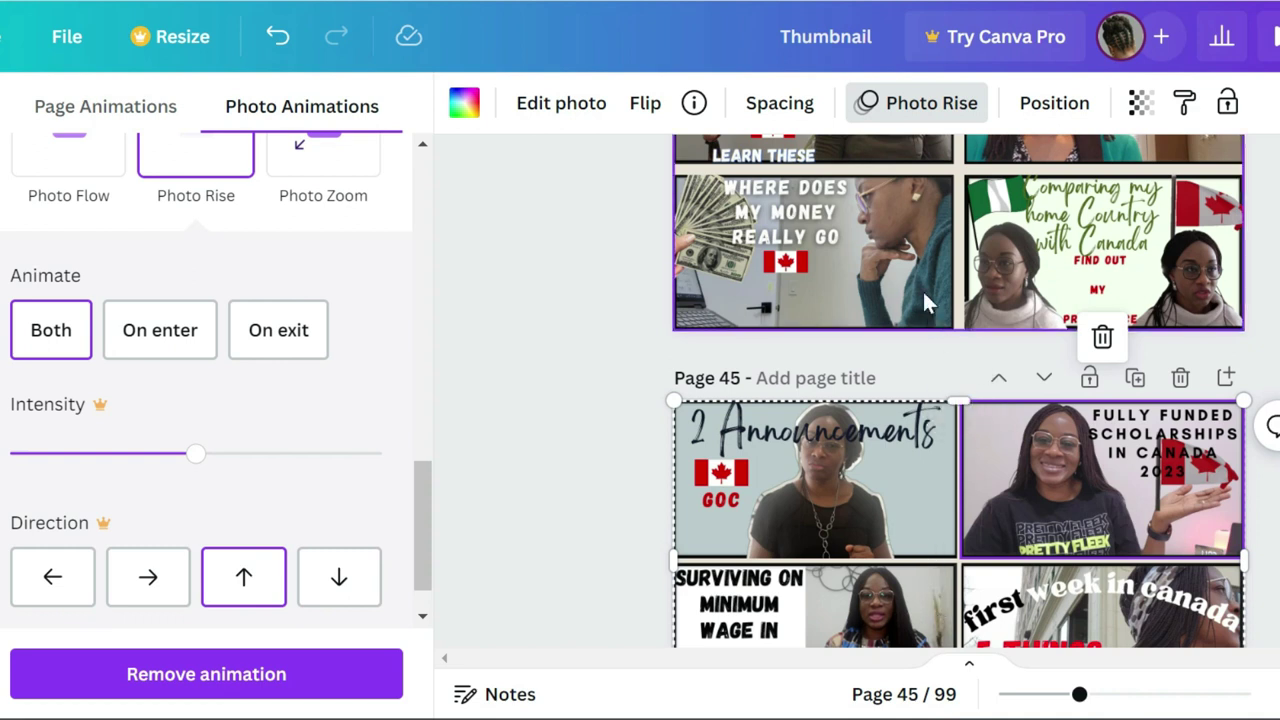
pyautogui.click(948, 435)
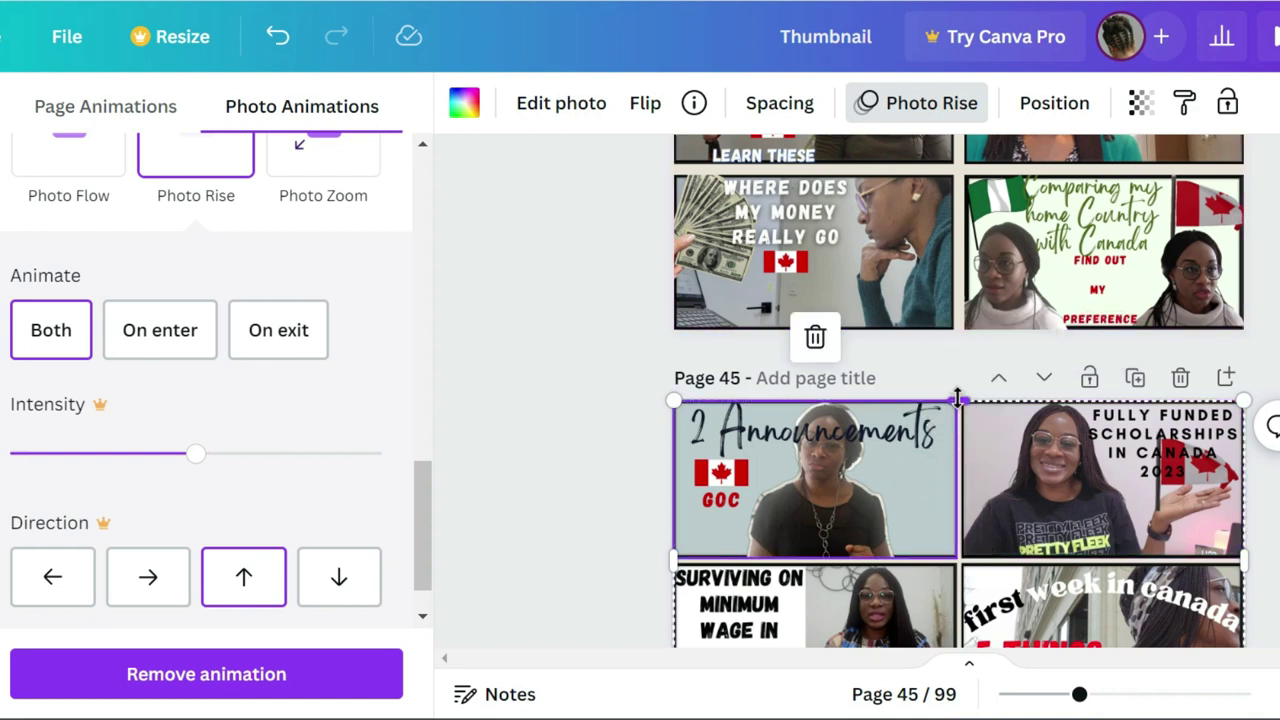
pyautogui.click(957, 398)
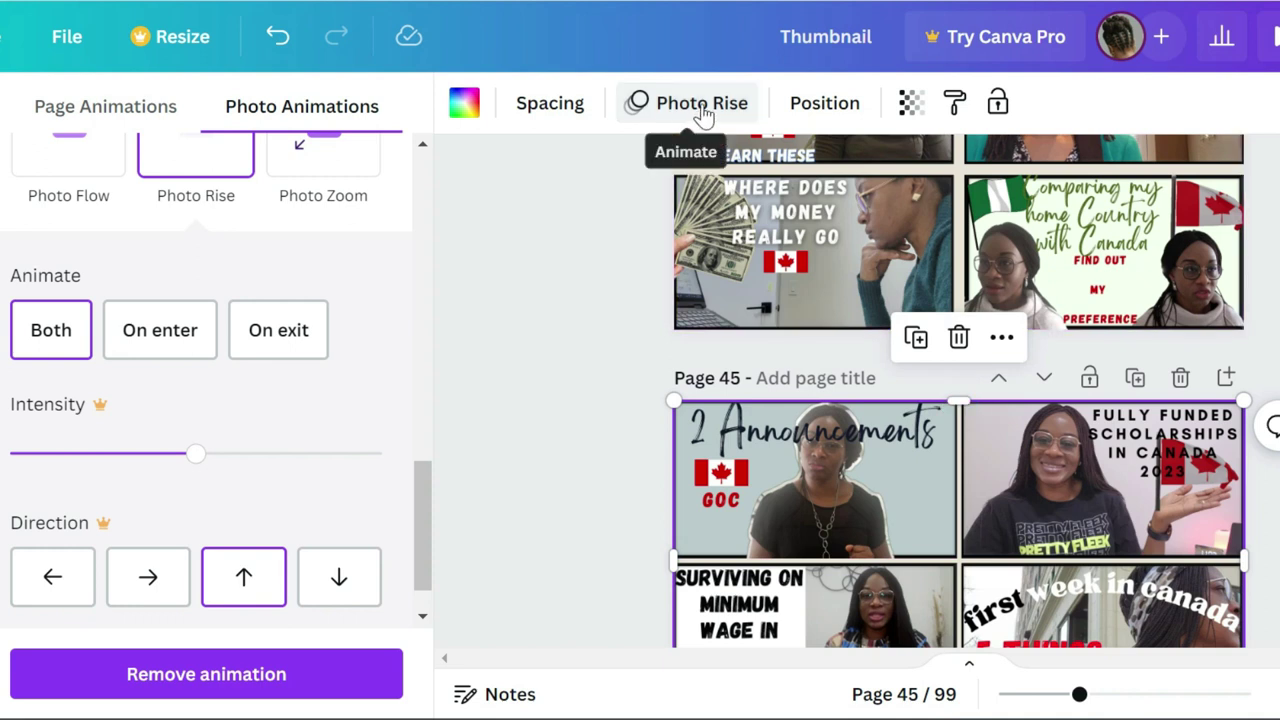
pyautogui.click(550, 102)
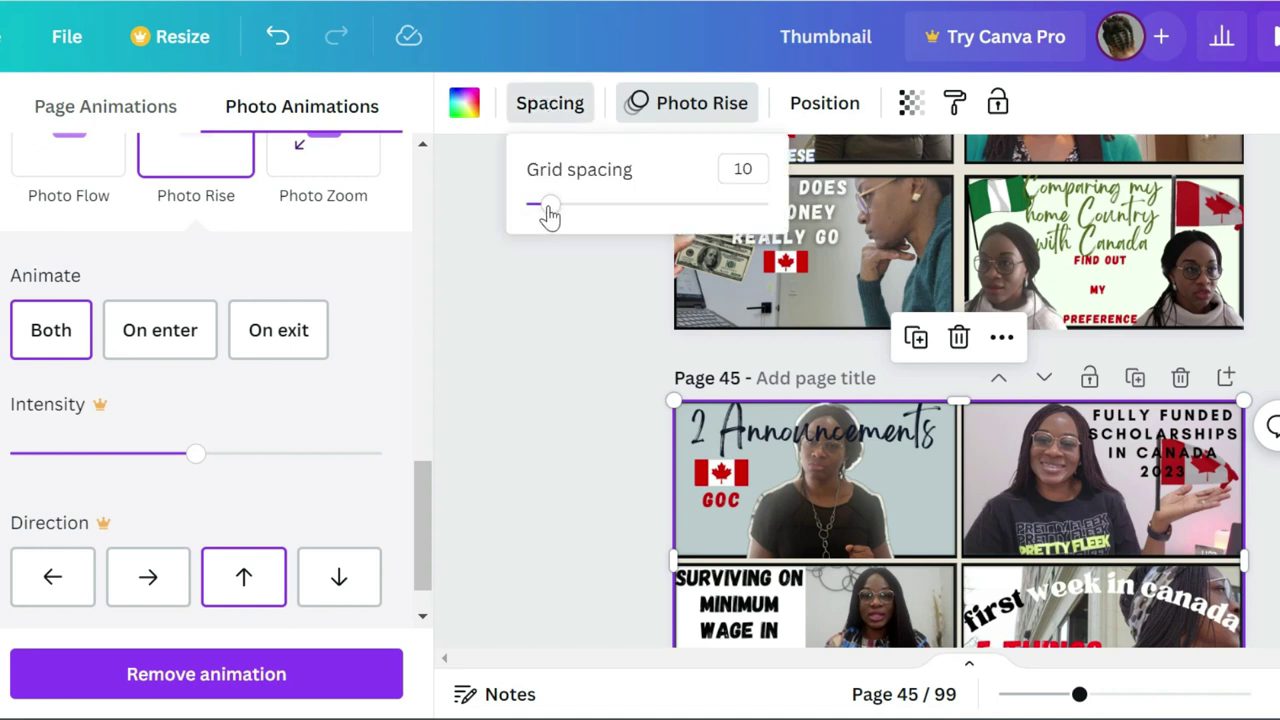
pyautogui.moveTo(553, 215); pyautogui.dragTo(598, 222)
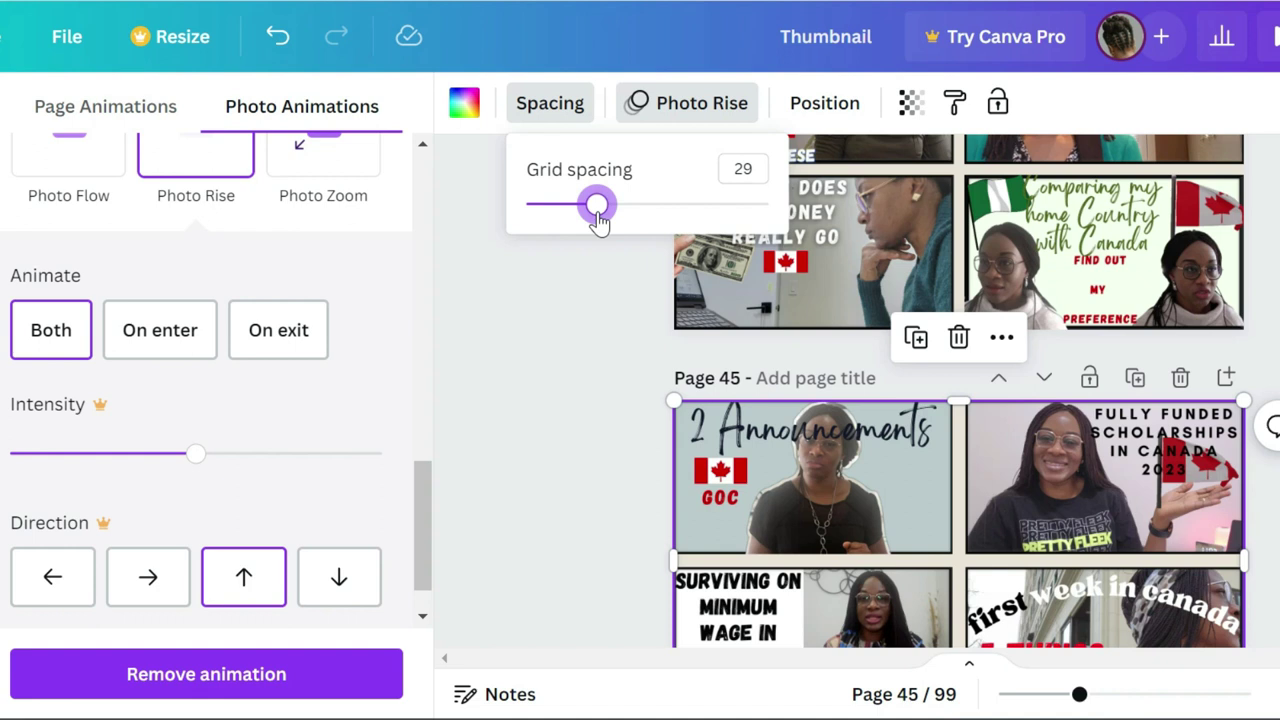
pyautogui.click(579, 350)
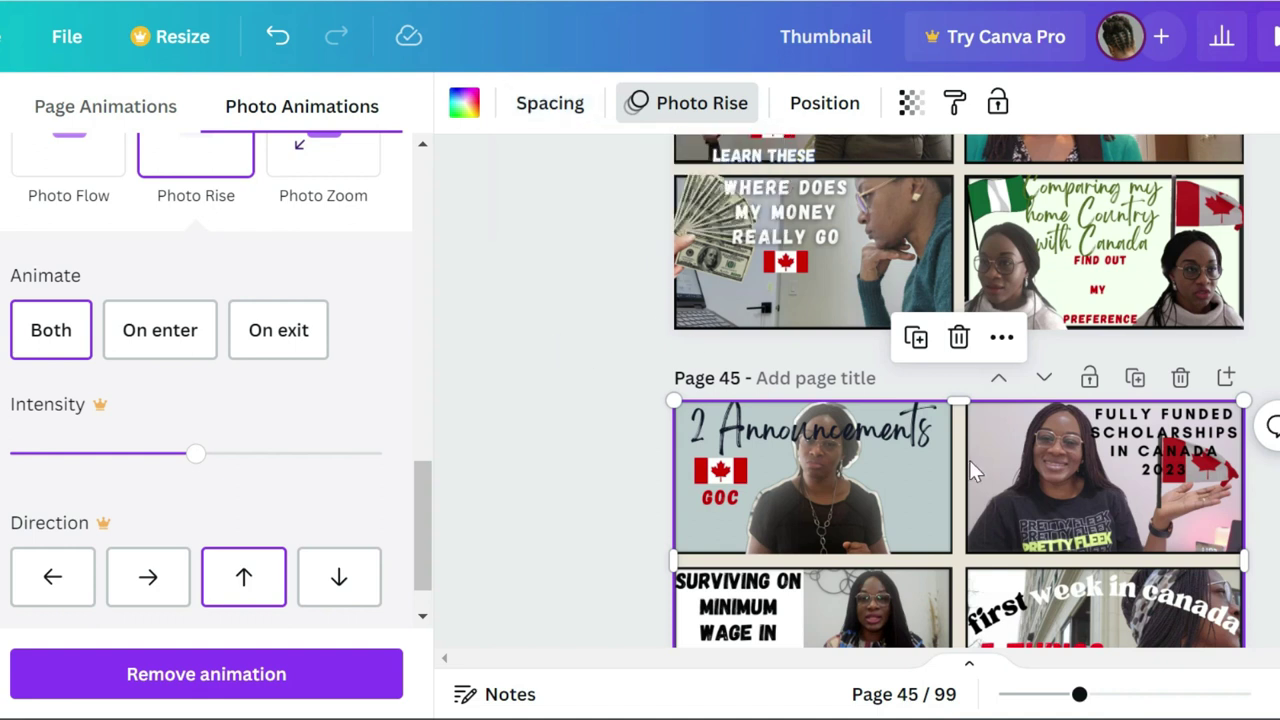
# Check the Photo Rise animation settings of page 45's whole grid, including its upward direction.
pyautogui.scroll(-2, 871, 294)
pyautogui.click(871, 294)
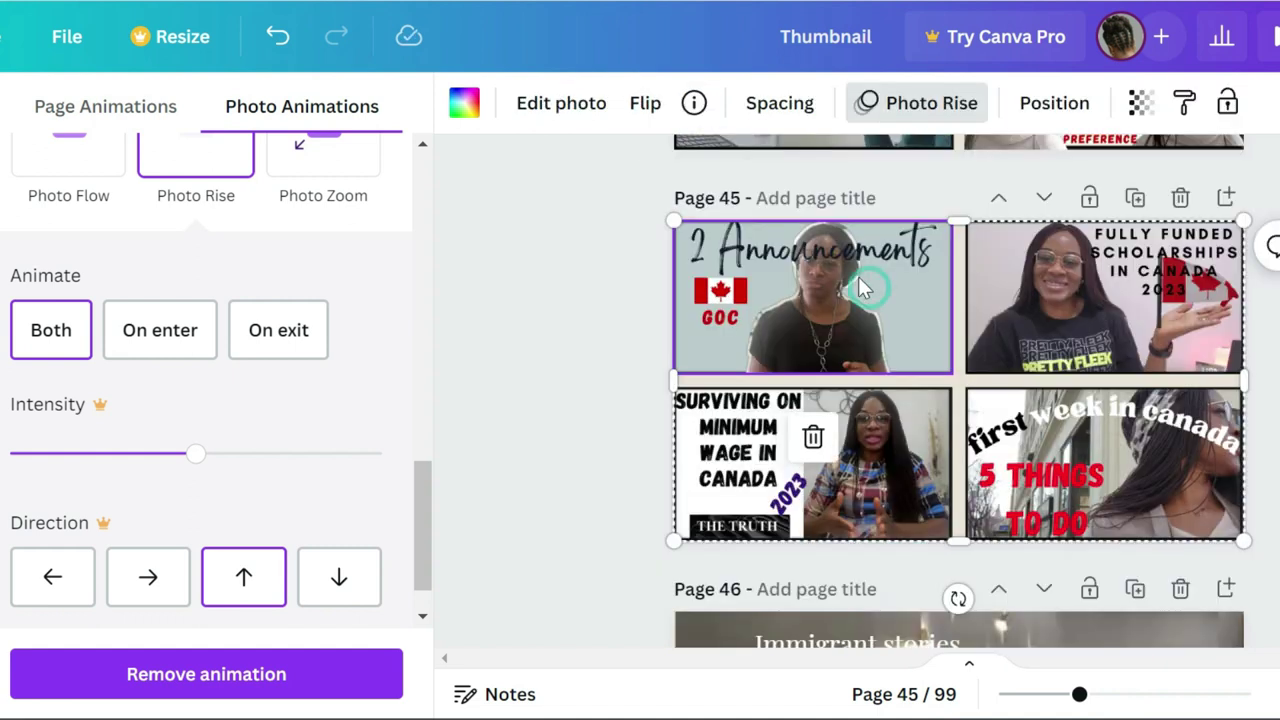
pyautogui.click(956, 220)
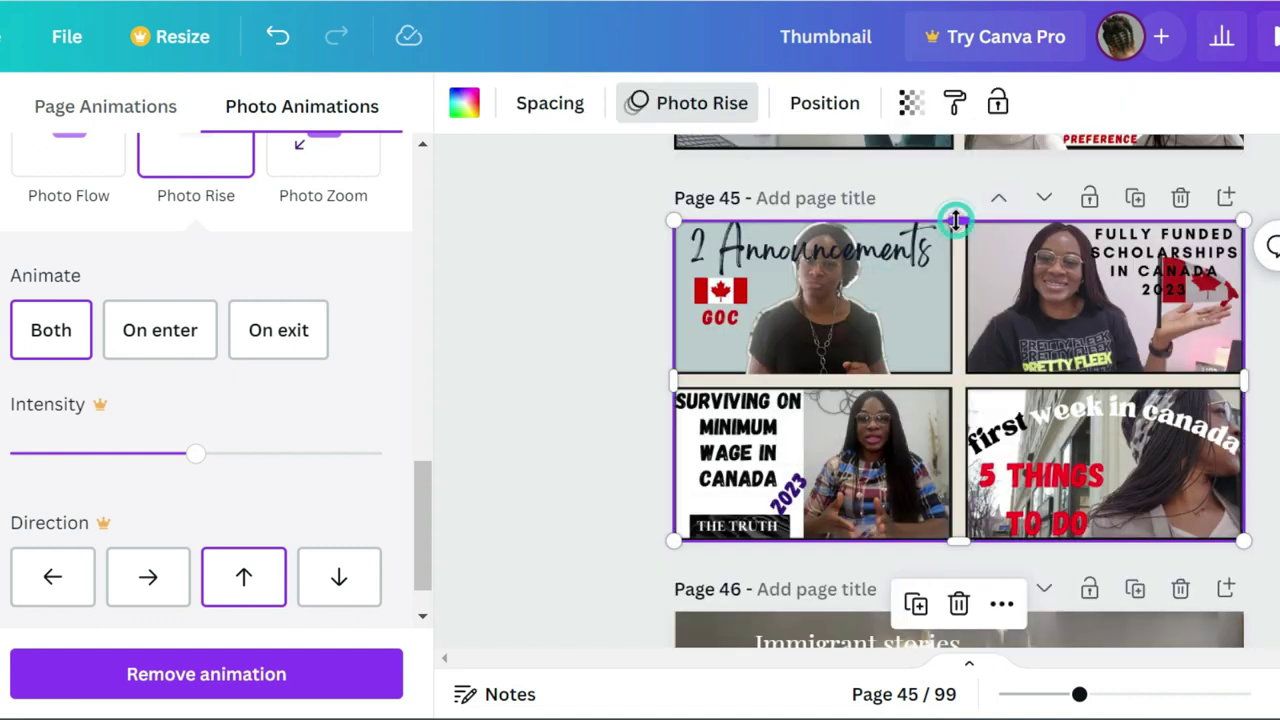
pyautogui.click(690, 106)
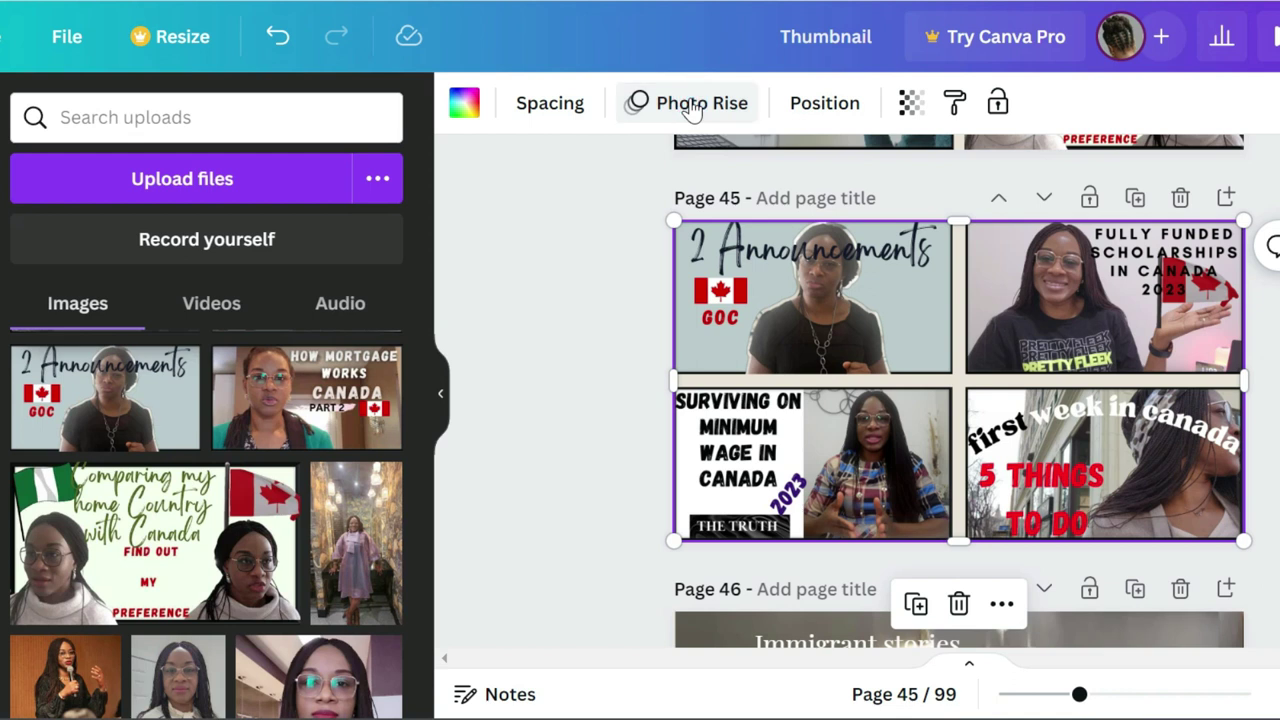
pyautogui.click(690, 106)
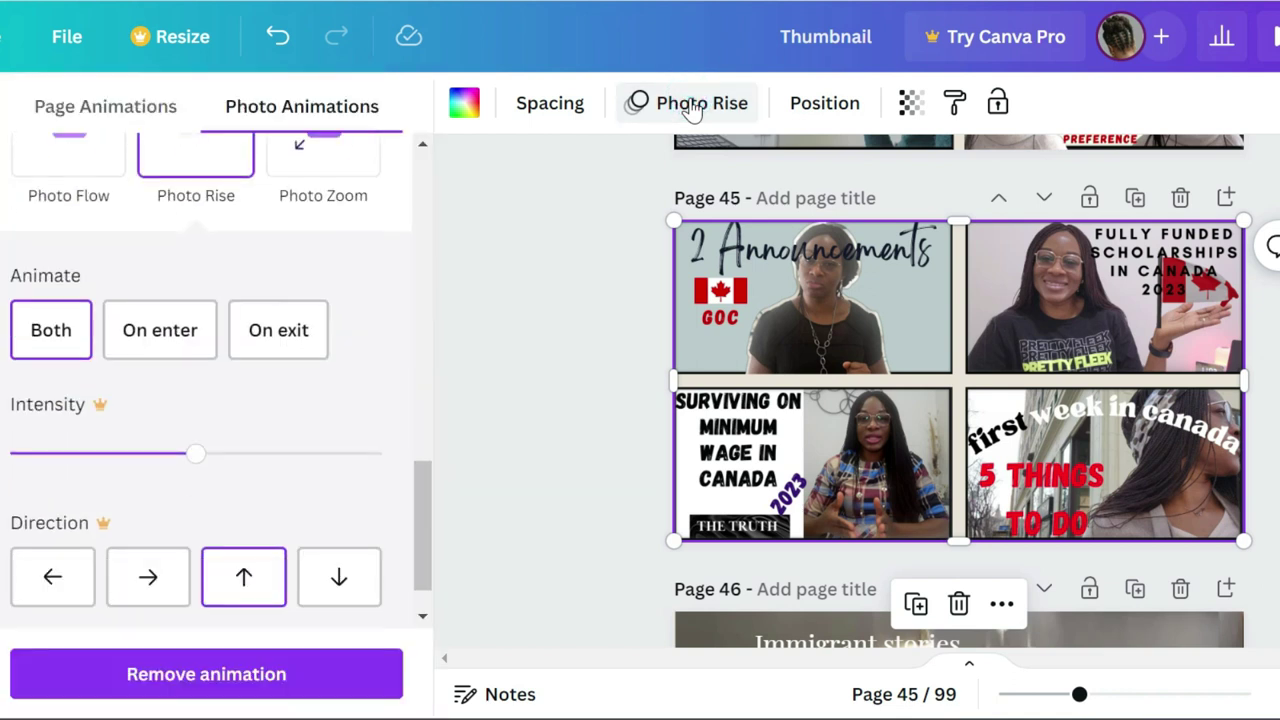
pyautogui.click(243, 600)
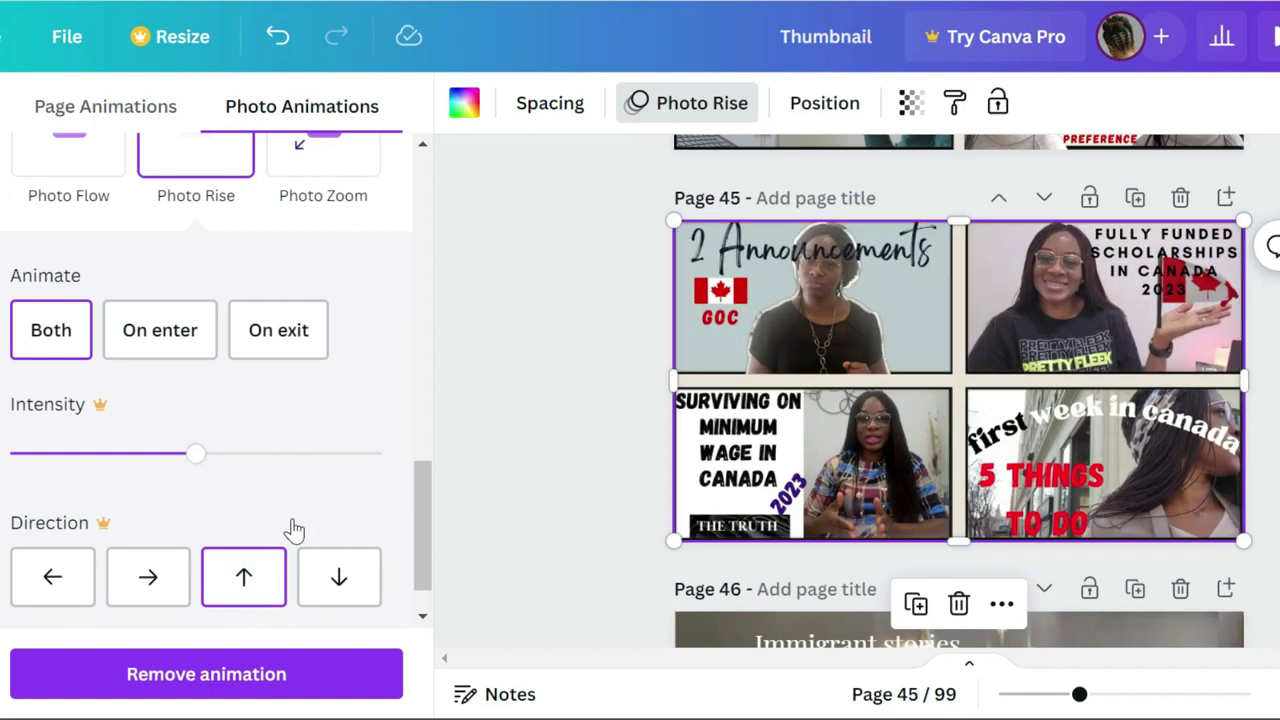
pyautogui.click(243, 601)
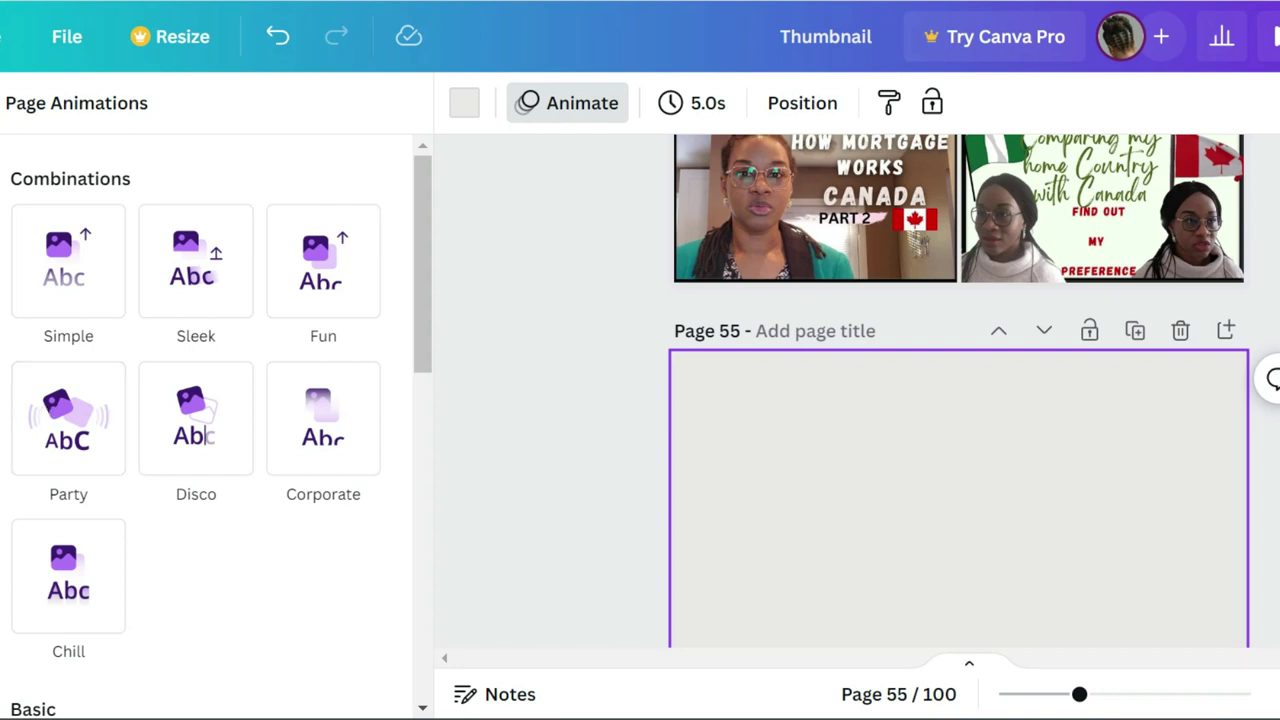
# Add the uploaded 18.5-second hallway video to blank page 55 and enlarge it to cover the whole page.
pyautogui.click(234, 316)
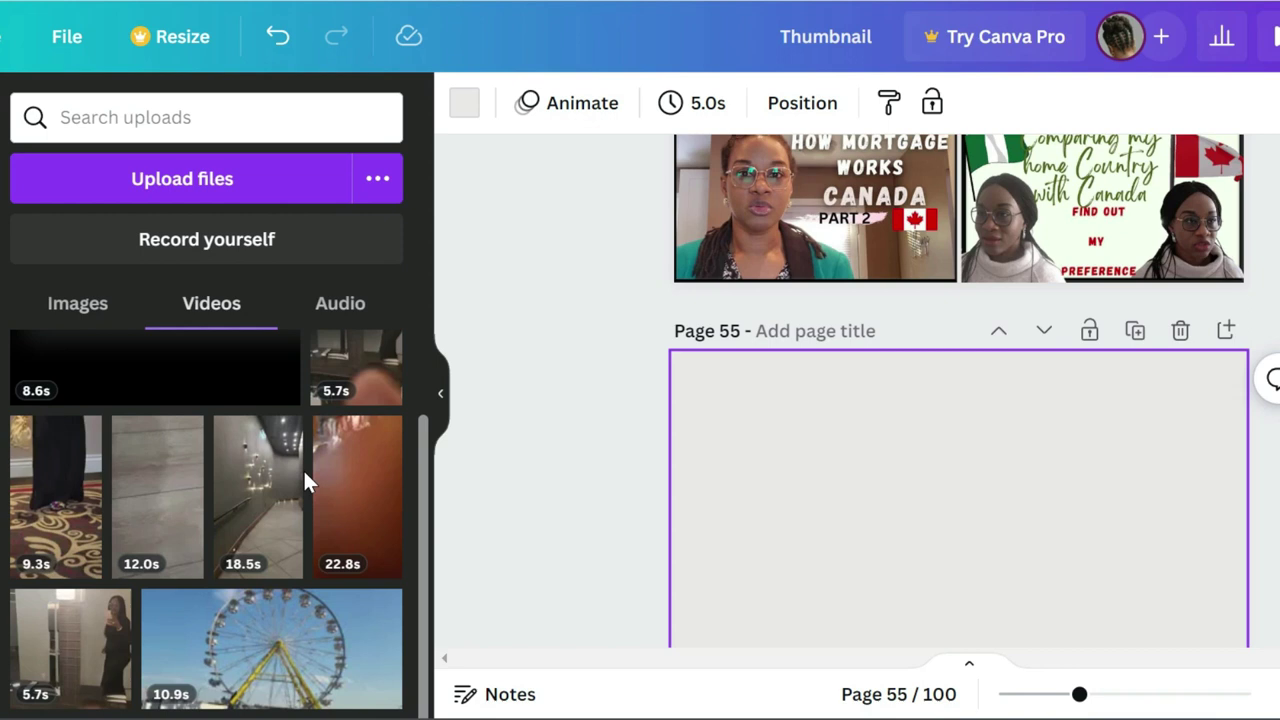
pyautogui.click(263, 517)
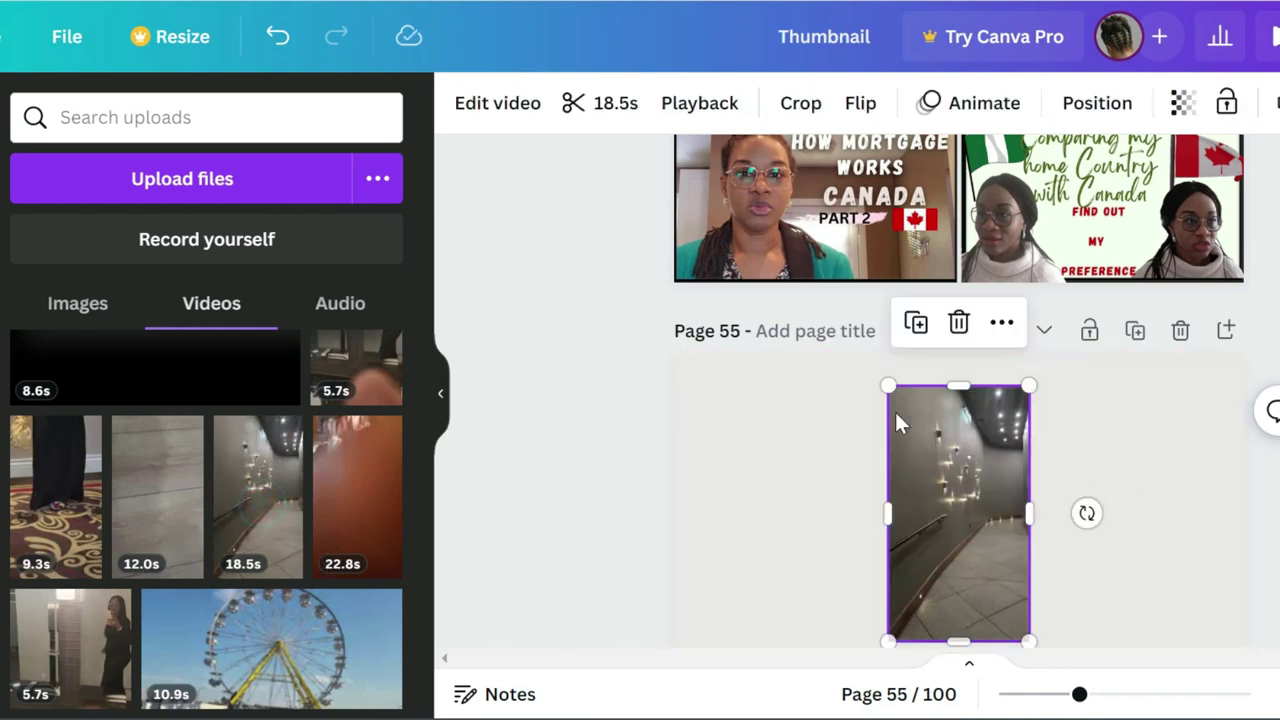
pyautogui.moveTo(1029, 641); pyautogui.dragTo(1134, 549)
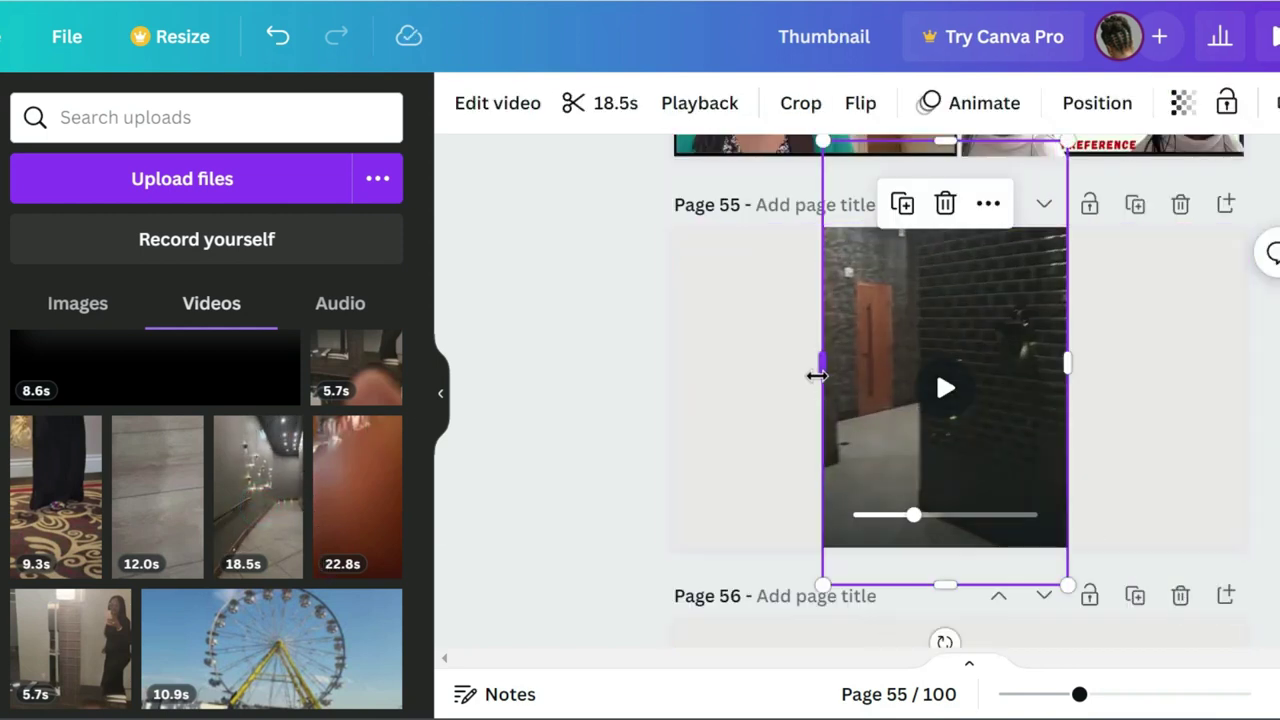
pyautogui.moveTo(766, 362); pyautogui.dragTo(663, 352)
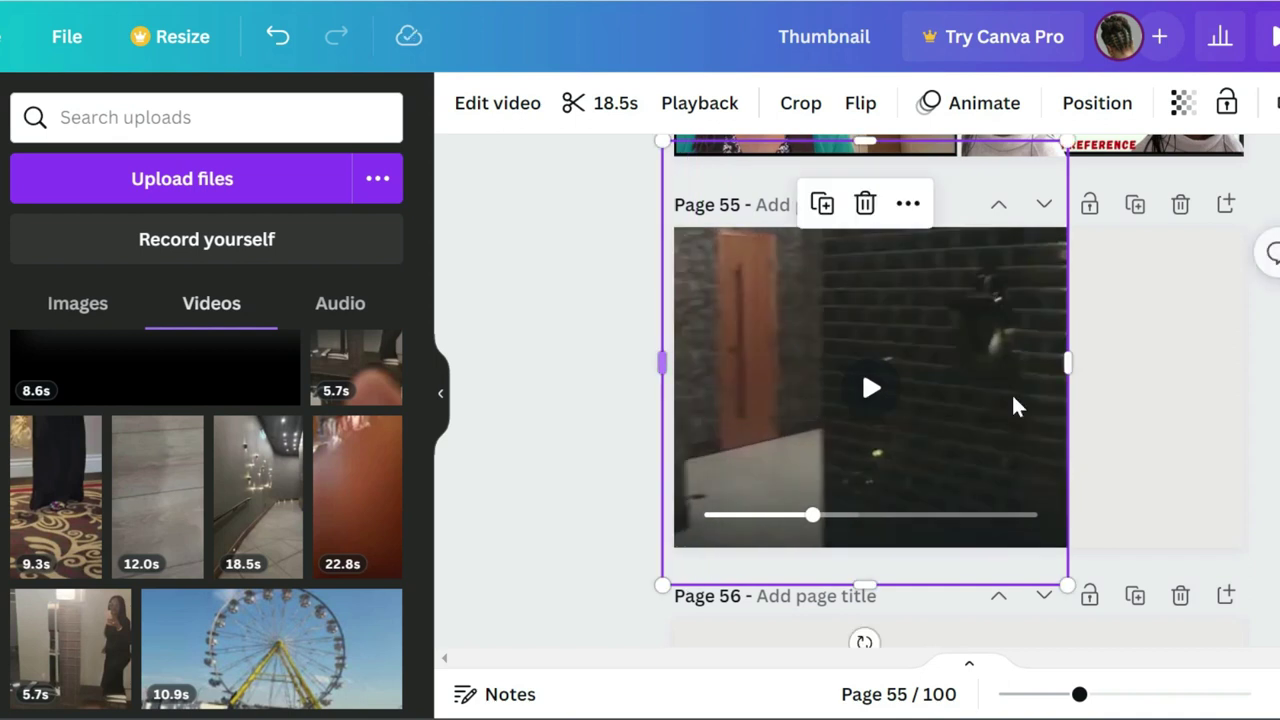
pyautogui.moveTo(1065, 361); pyautogui.dragTo(1266, 380)
pyautogui.click(600, 103)
pyautogui.moveTo(1268, 103); pyautogui.dragTo(1034, 114)
pyautogui.click(960, 391)
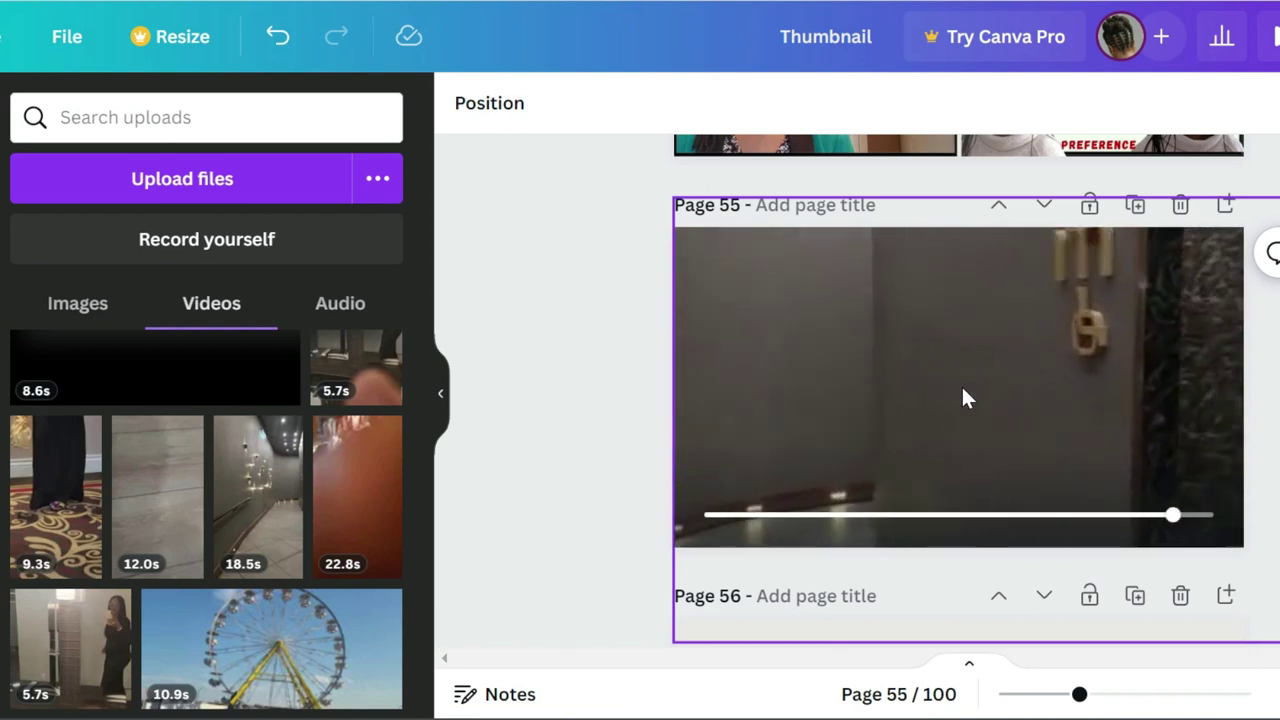
# Search for "grid" and browse the available grid layouts for blank page 56.
pyautogui.scroll(-3, 961, 398)
pyautogui.scroll(4, 1074, 434)
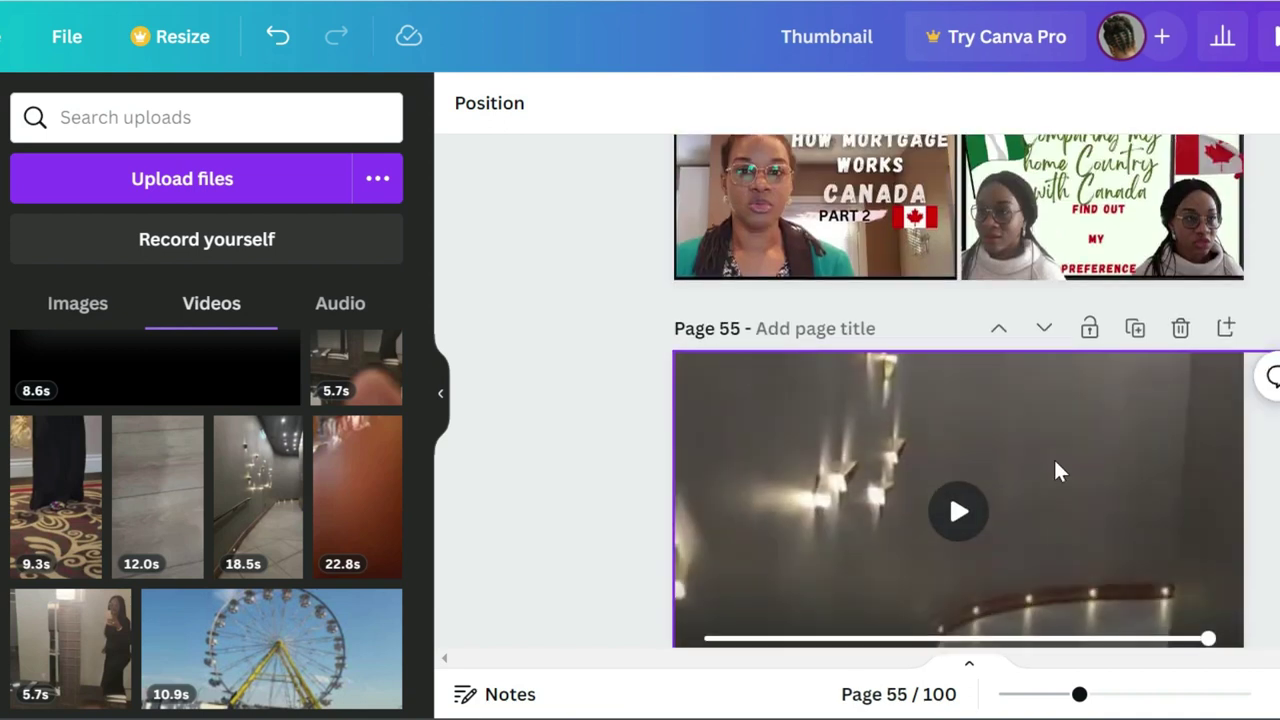
pyautogui.scroll(-1, 1056, 452)
pyautogui.scroll(15, 1061, 412)
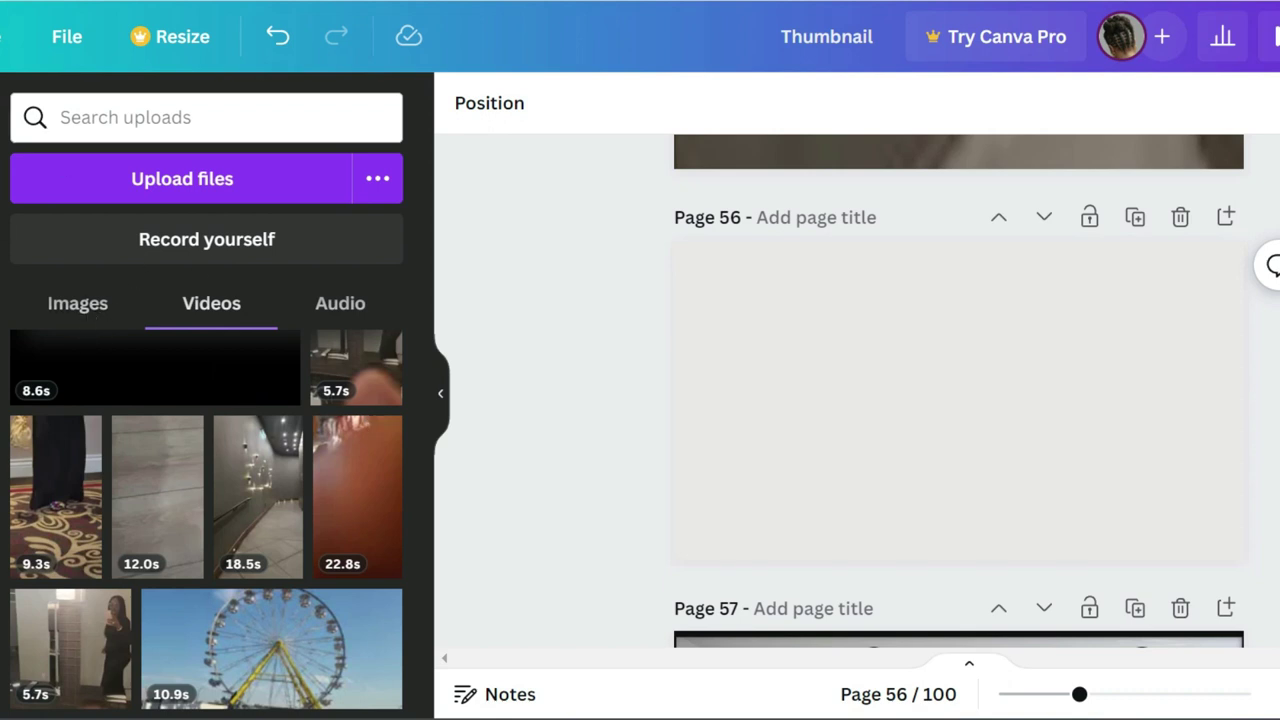
pyautogui.click(160, 117)
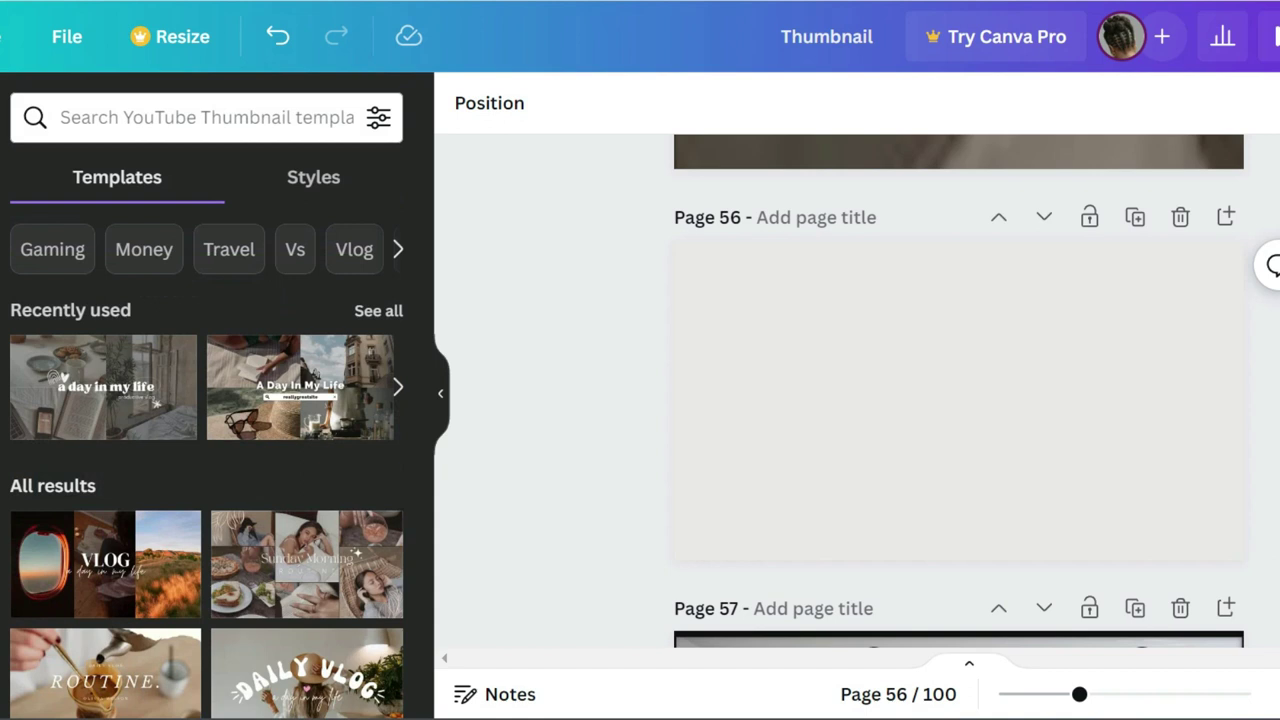
pyautogui.click(123, 115)
pyautogui.click(122, 280)
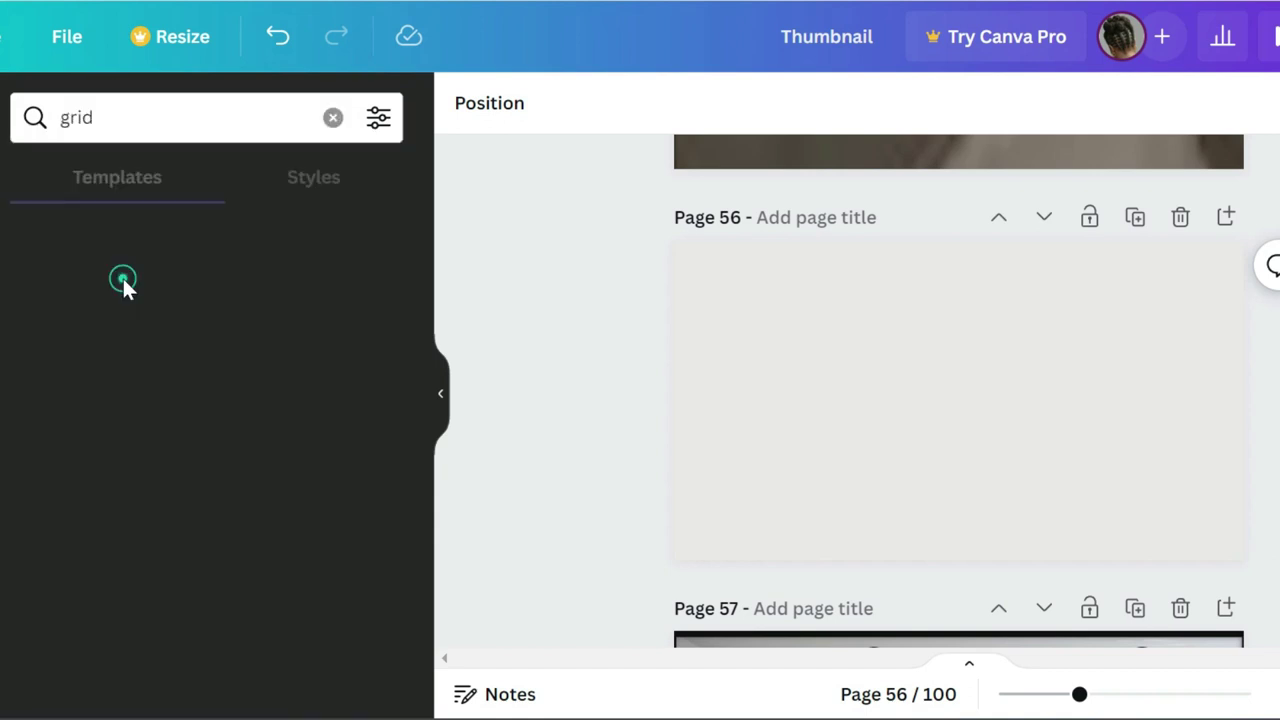
pyautogui.scroll(10, 140, 300)
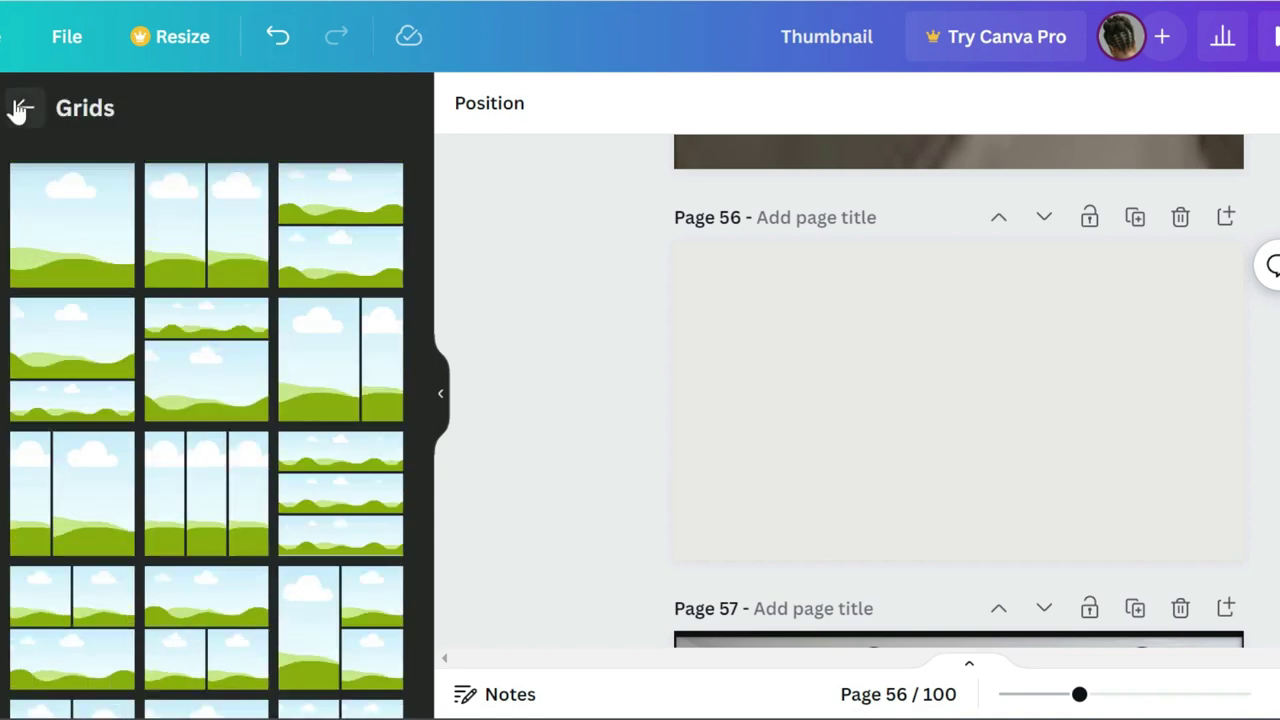
# Search the elements for "circle grid" and place the plain circular frame on page 56.
pyautogui.click(20, 110)
pyautogui.click(61, 117)
pyautogui.write('circle grid')
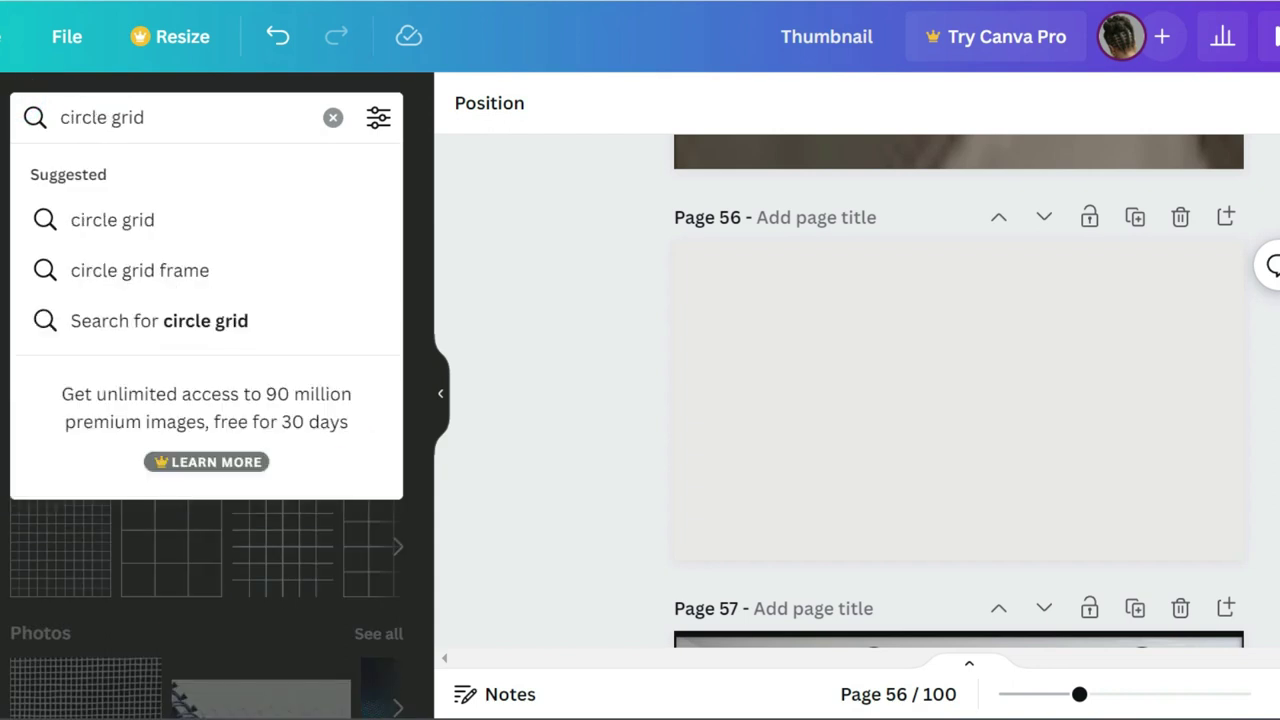
pyautogui.press('Return')
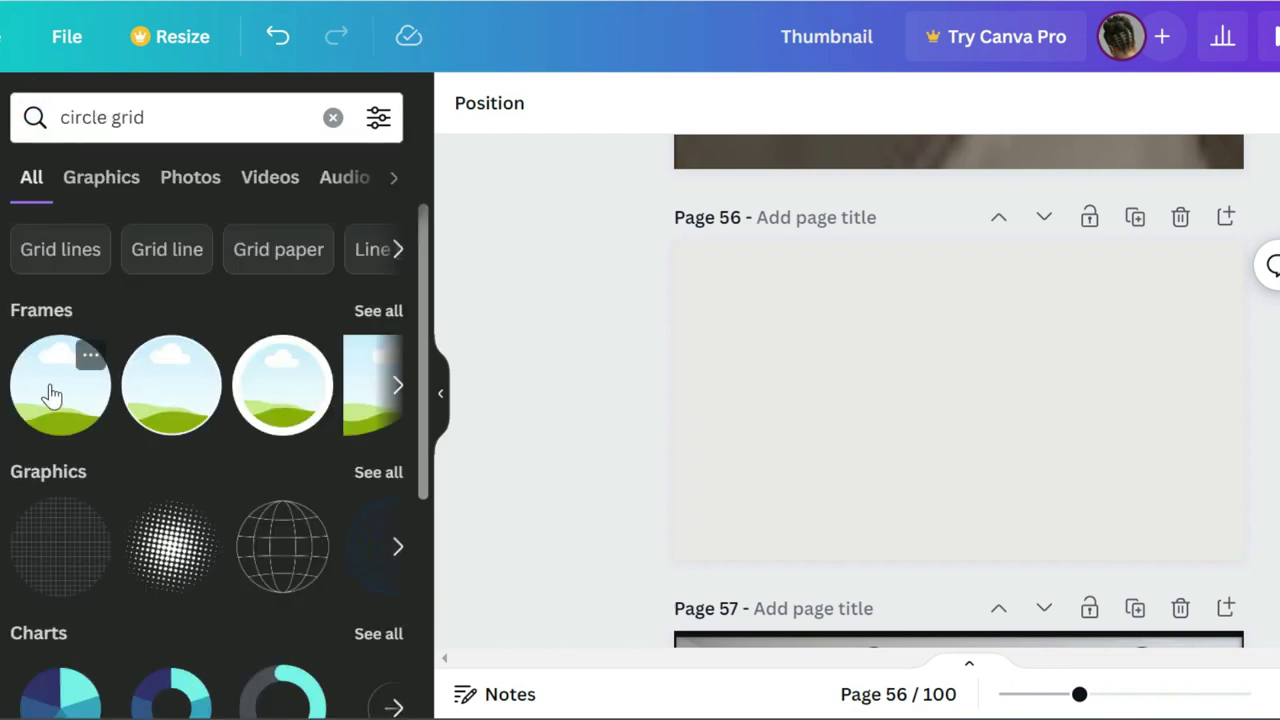
pyautogui.click(52, 395)
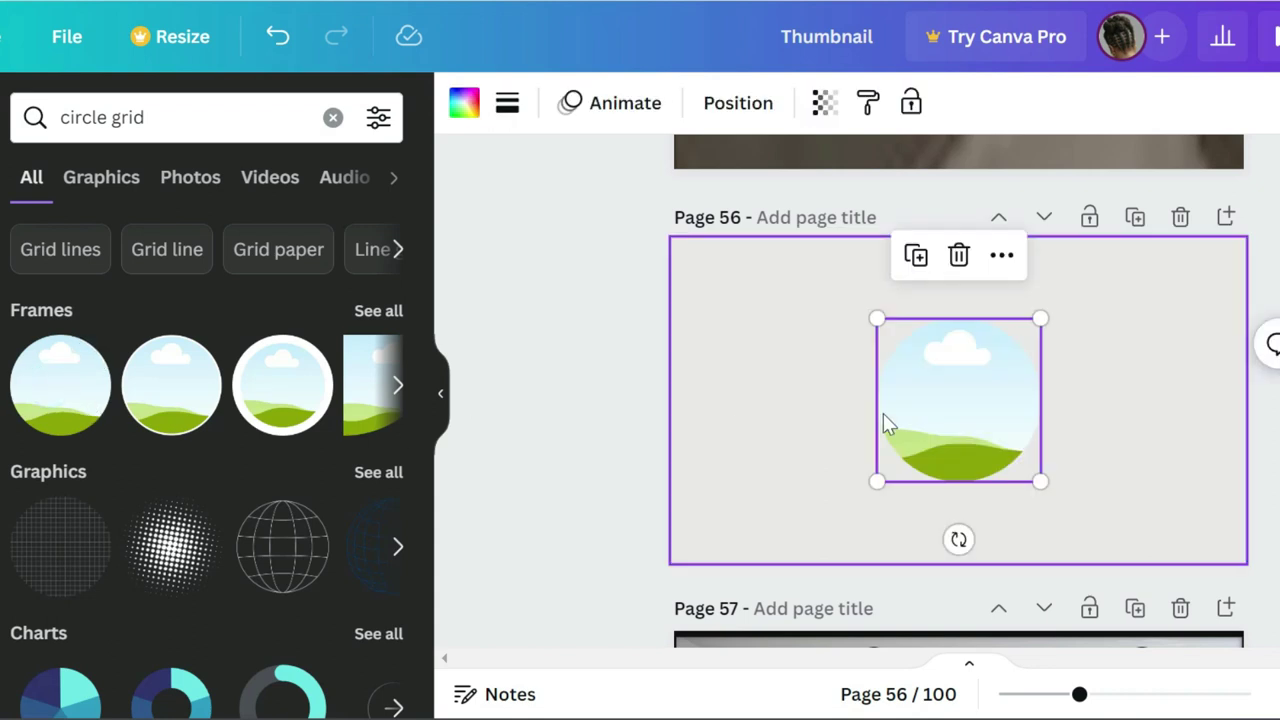
# Add a heading above page 56's circular frame and replace its placeholder text with "Keep watching".
pyautogui.rightClick(928, 424)
pyautogui.press('t')
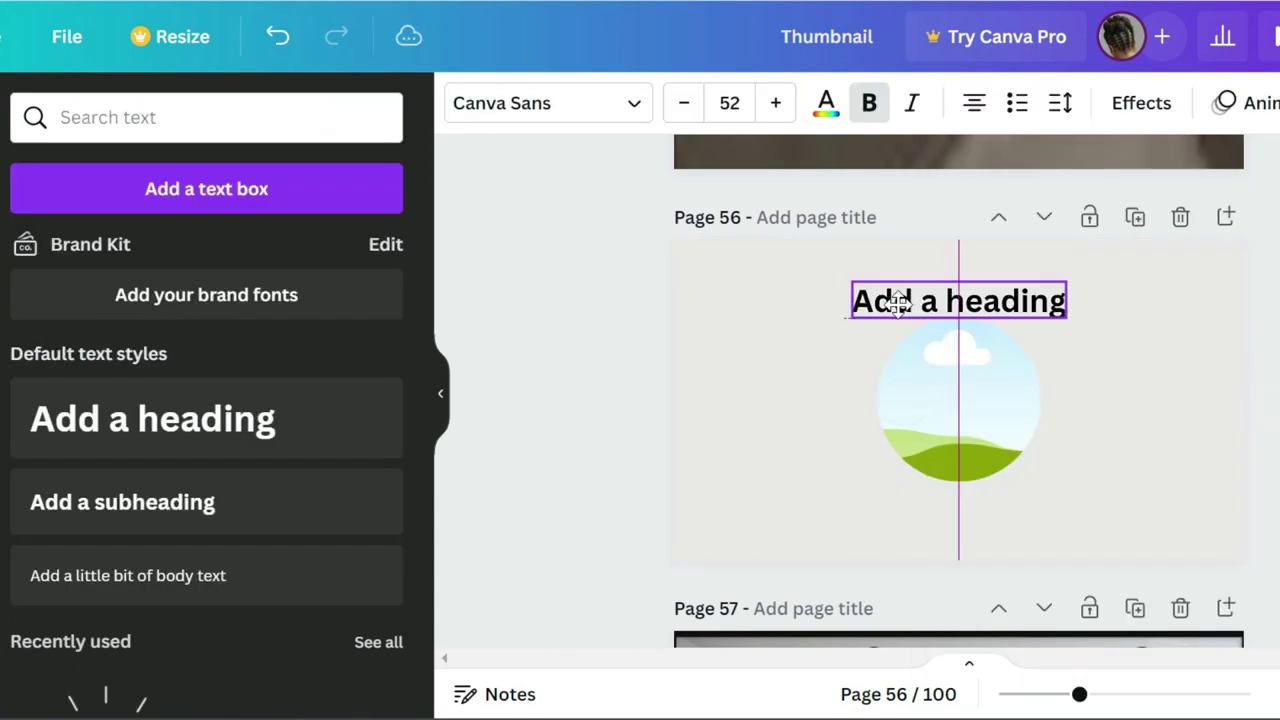
pyautogui.moveTo(855, 301)
pyautogui.mouseDown()
pyautogui.moveTo(1045, 302)
pyautogui.moveTo(898, 302)
pyautogui.mouseUp()
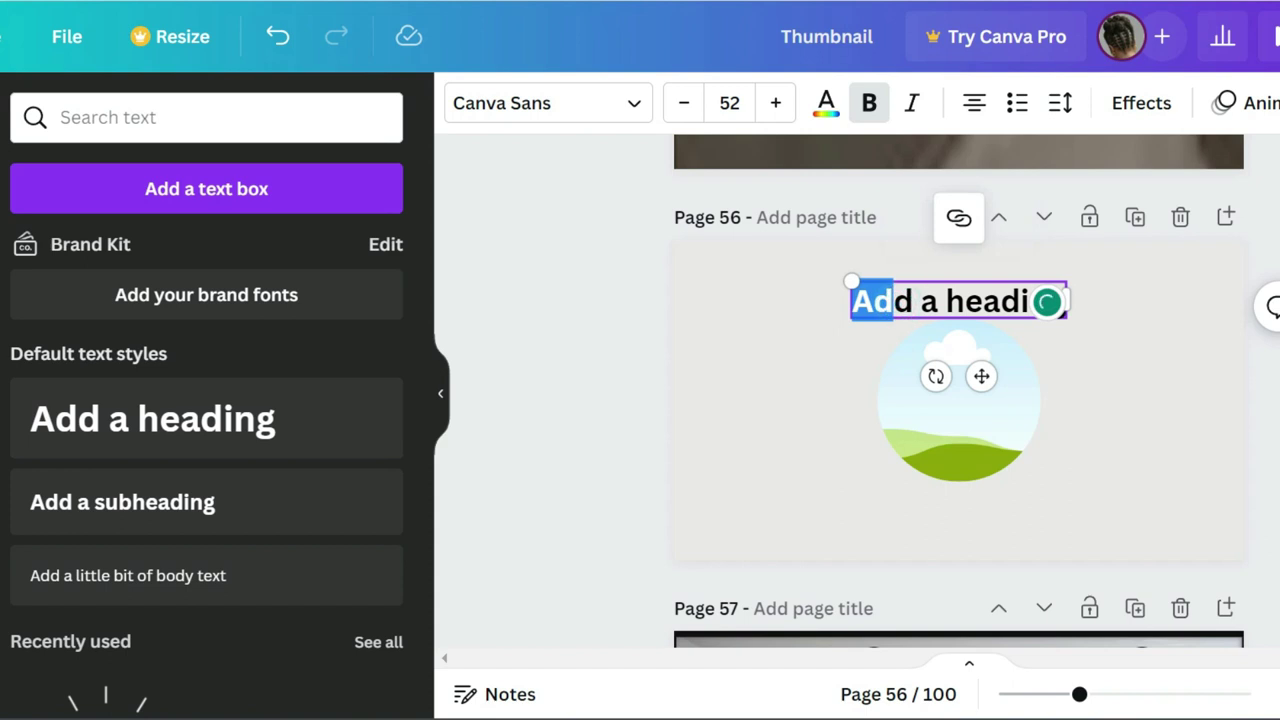
pyautogui.write('Ke')
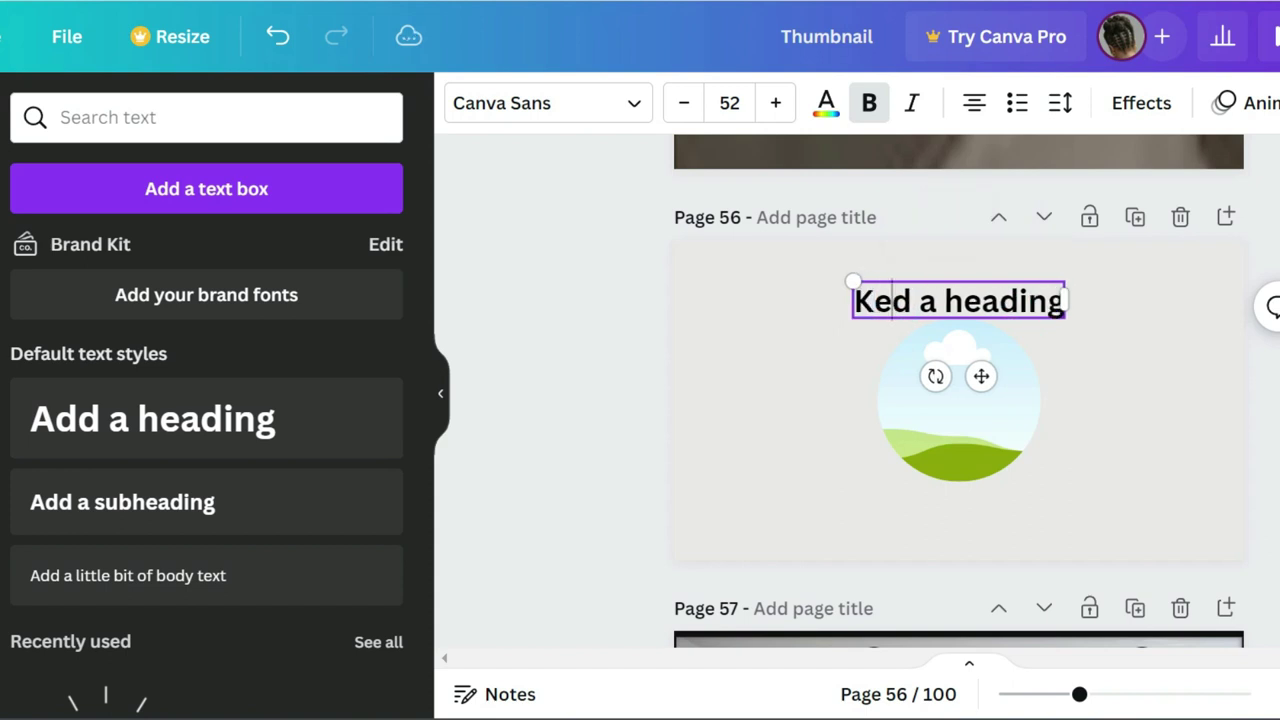
pyautogui.write('ep watch')
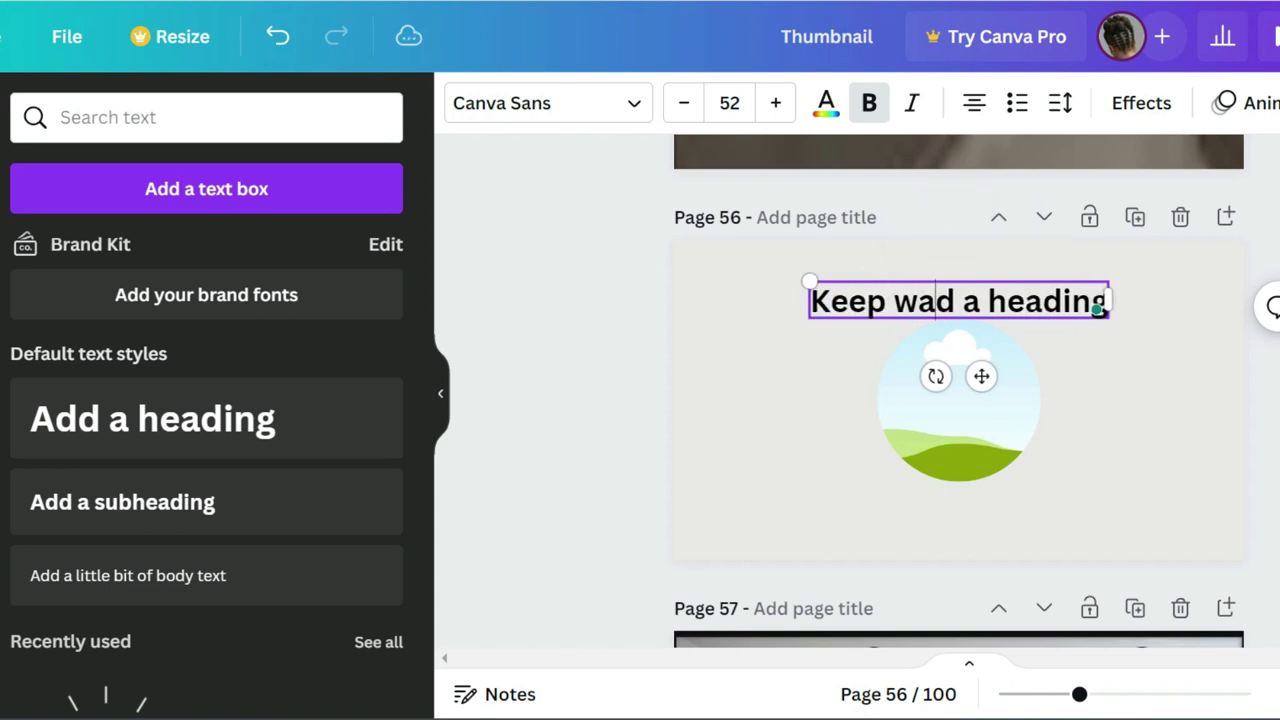
pyautogui.write('ing')
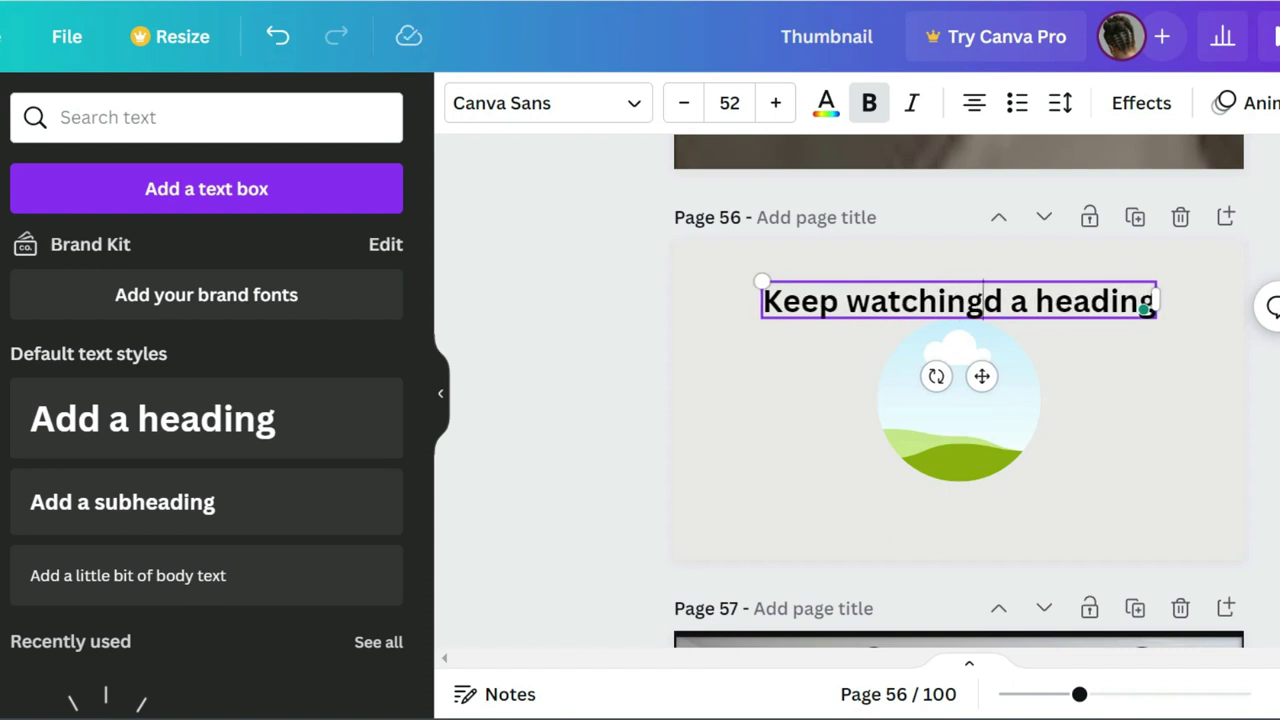
pyautogui.press('Delete')
pyautogui.press('Delete')
pyautogui.press('Delete')
pyautogui.press('Delete')
pyautogui.press('Delete')
pyautogui.press('Delete')
pyautogui.press('Delete')
pyautogui.press('Delete')
pyautogui.press('Delete')
pyautogui.press('Delete')
pyautogui.press('Delete')
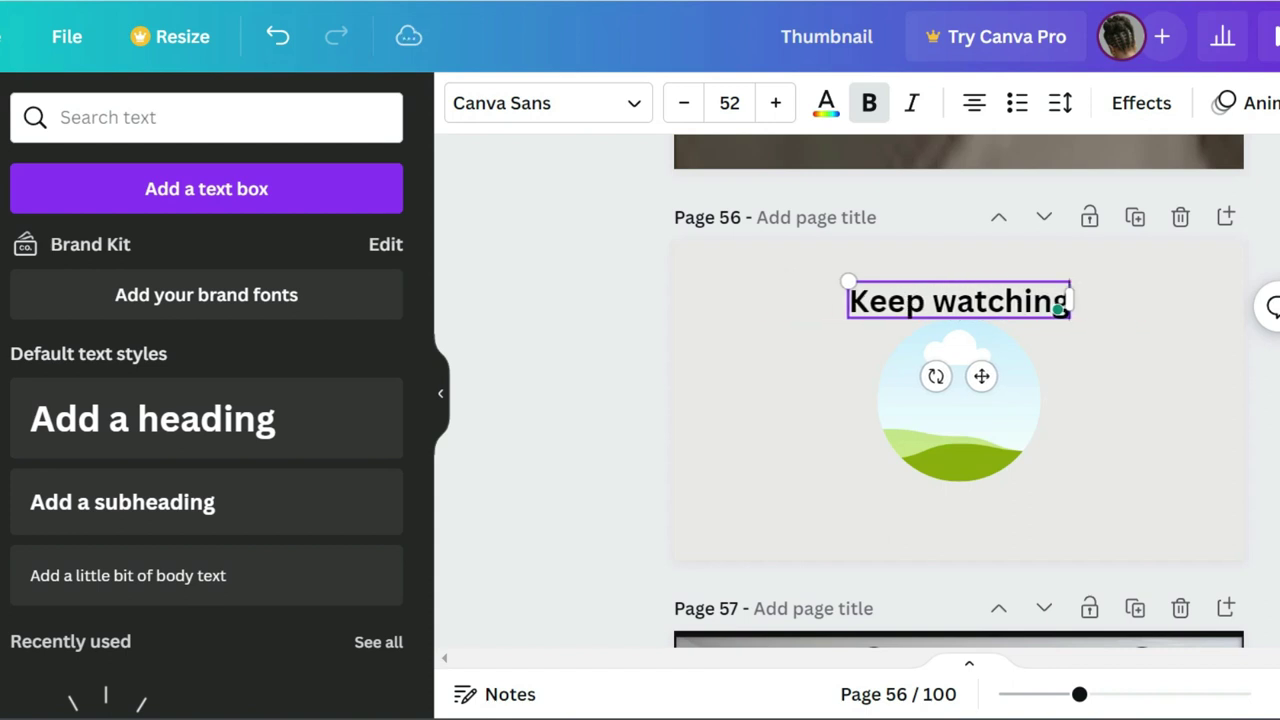
pyautogui.scroll(1, 923, 435)
pyautogui.click(923, 435)
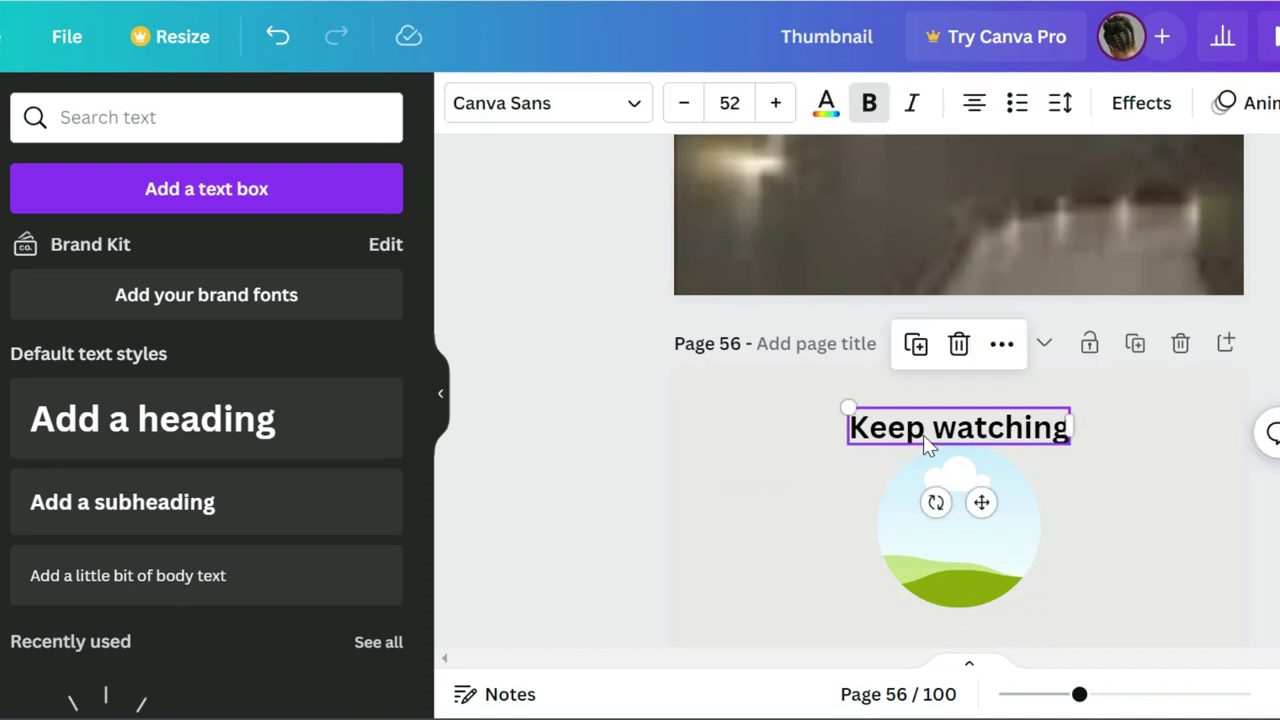
# Set page 56's background colour to dark grey #545454.
pyautogui.click(788, 500)
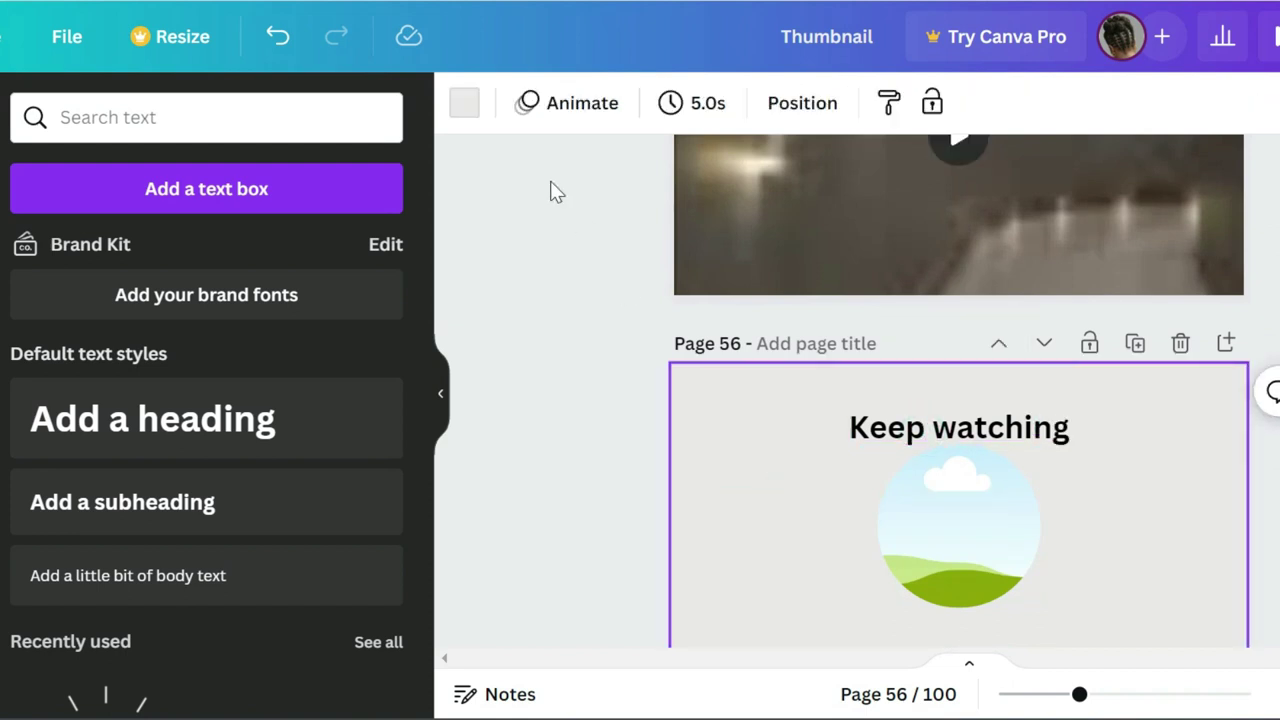
pyautogui.click(462, 110)
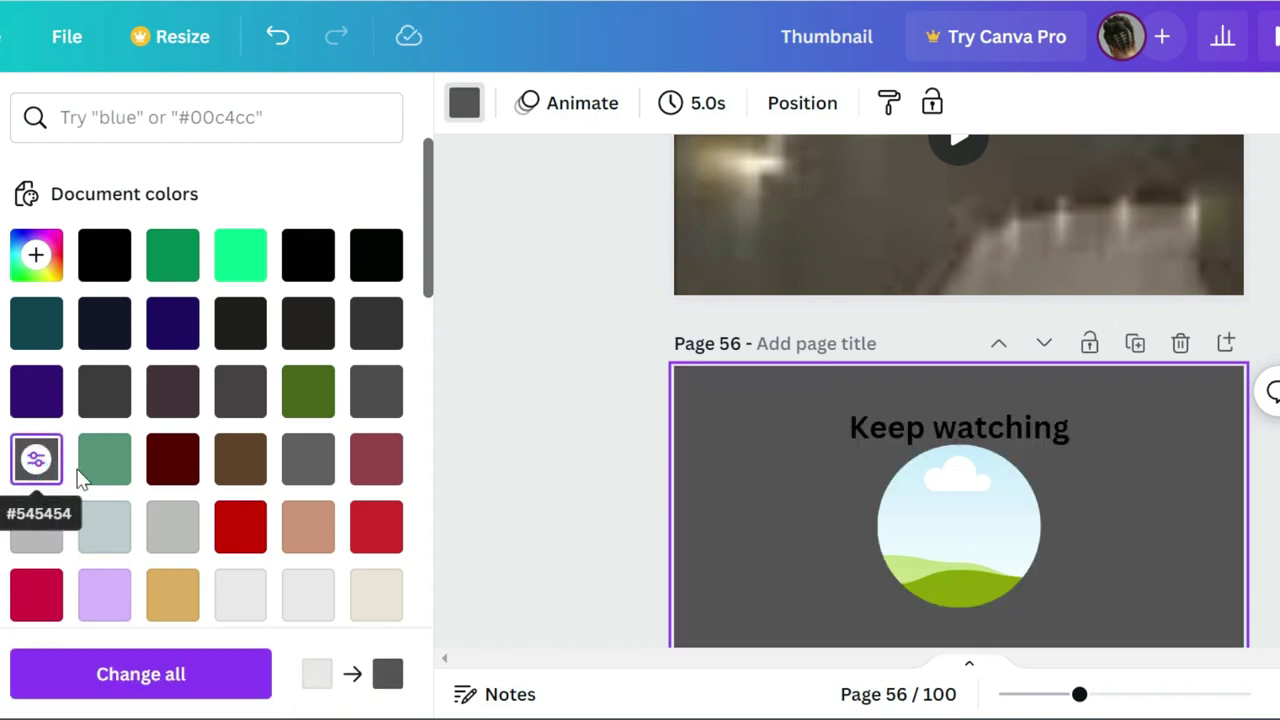
pyautogui.click(748, 468)
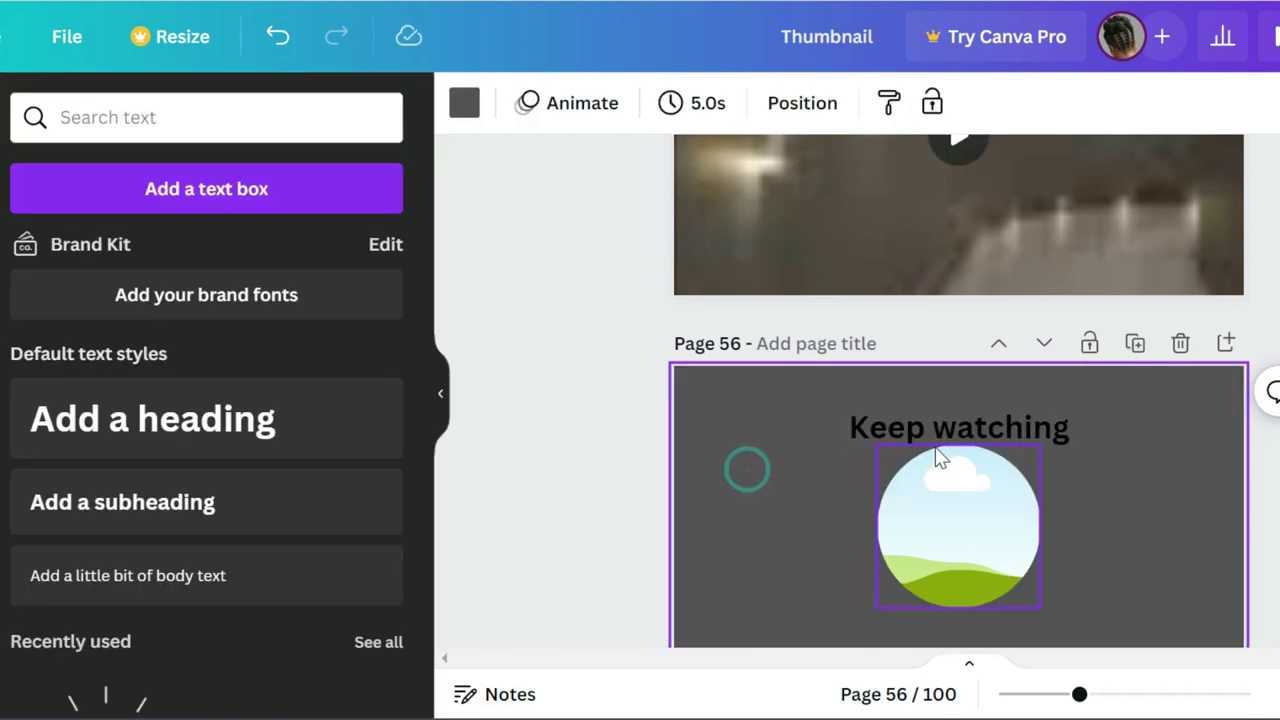
# Change the text colour of page 56's "Keep watching" heading to white.
pyautogui.click(904, 428)
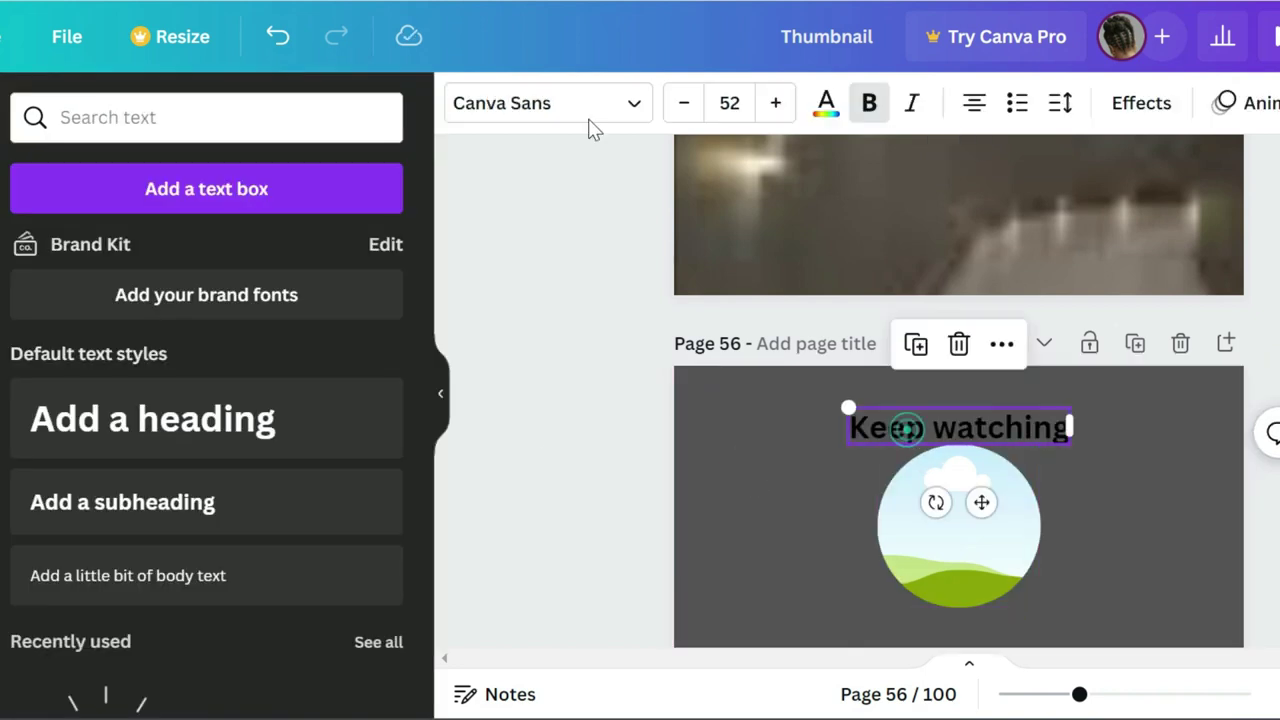
pyautogui.click(827, 106)
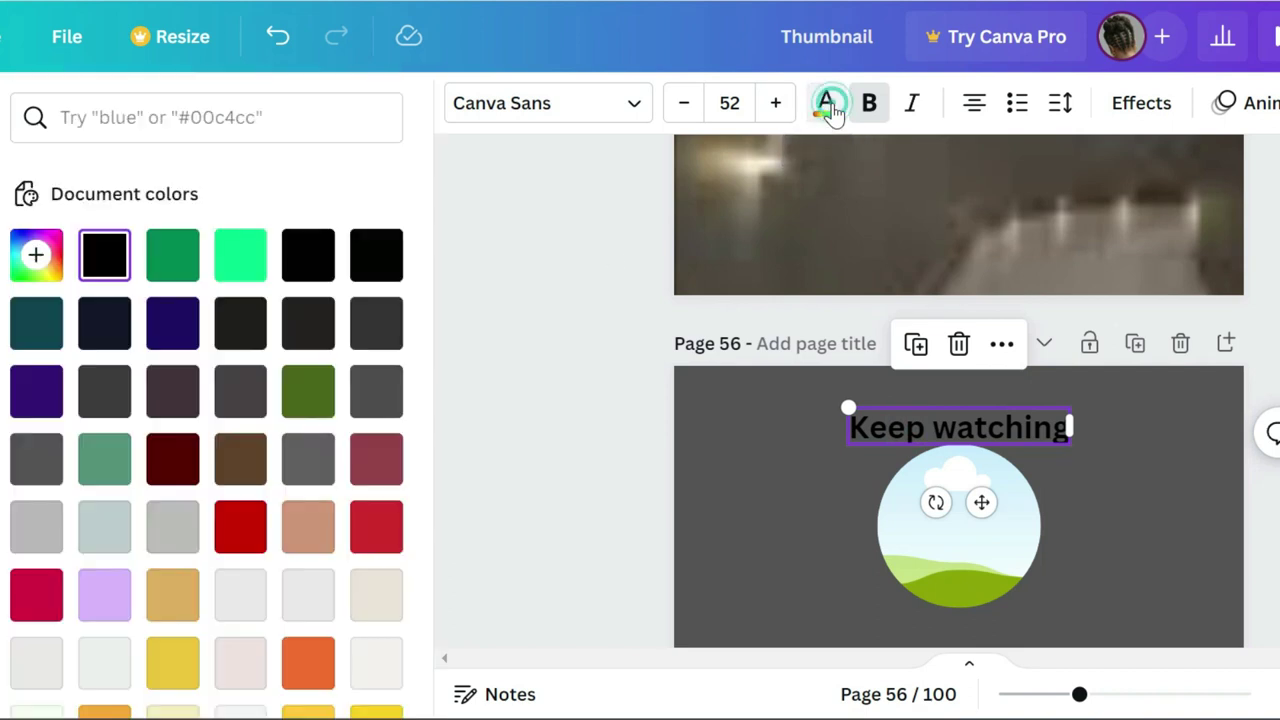
pyautogui.click(430, 465)
pyautogui.click(36, 425)
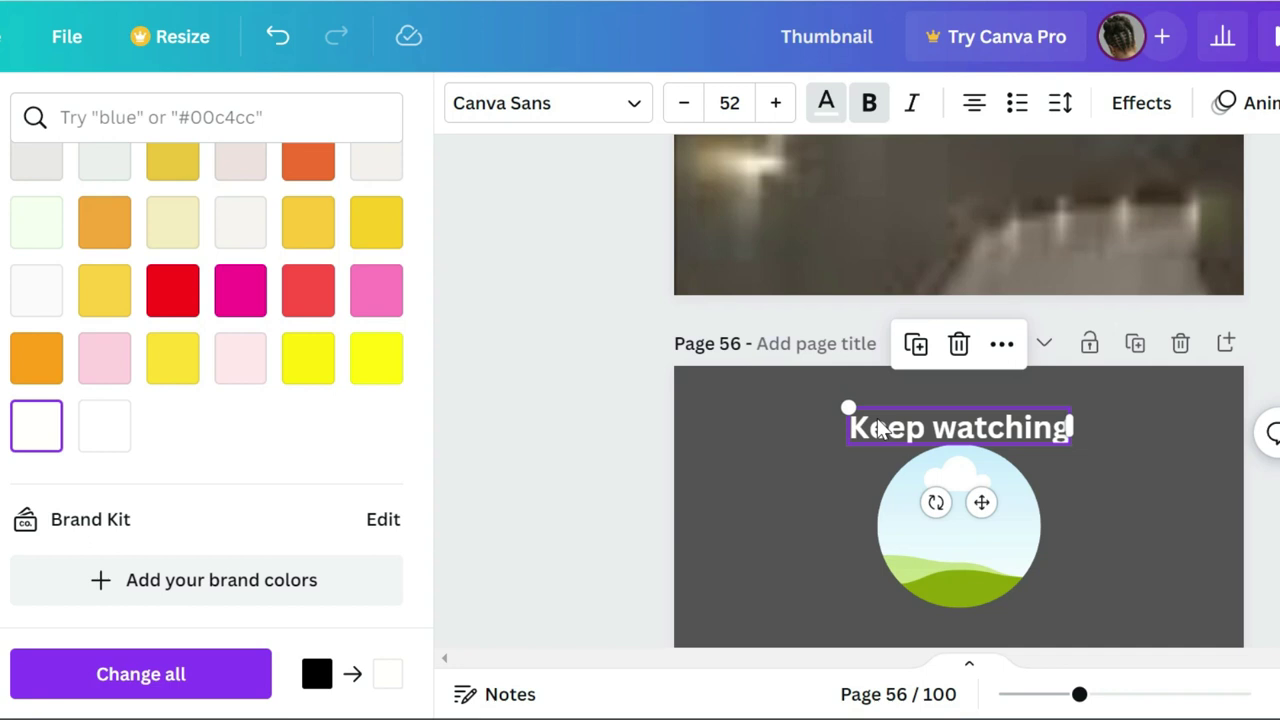
# Retype page 56's heading in capitals as "KEEP WATCHING".
pyautogui.press('capslock')
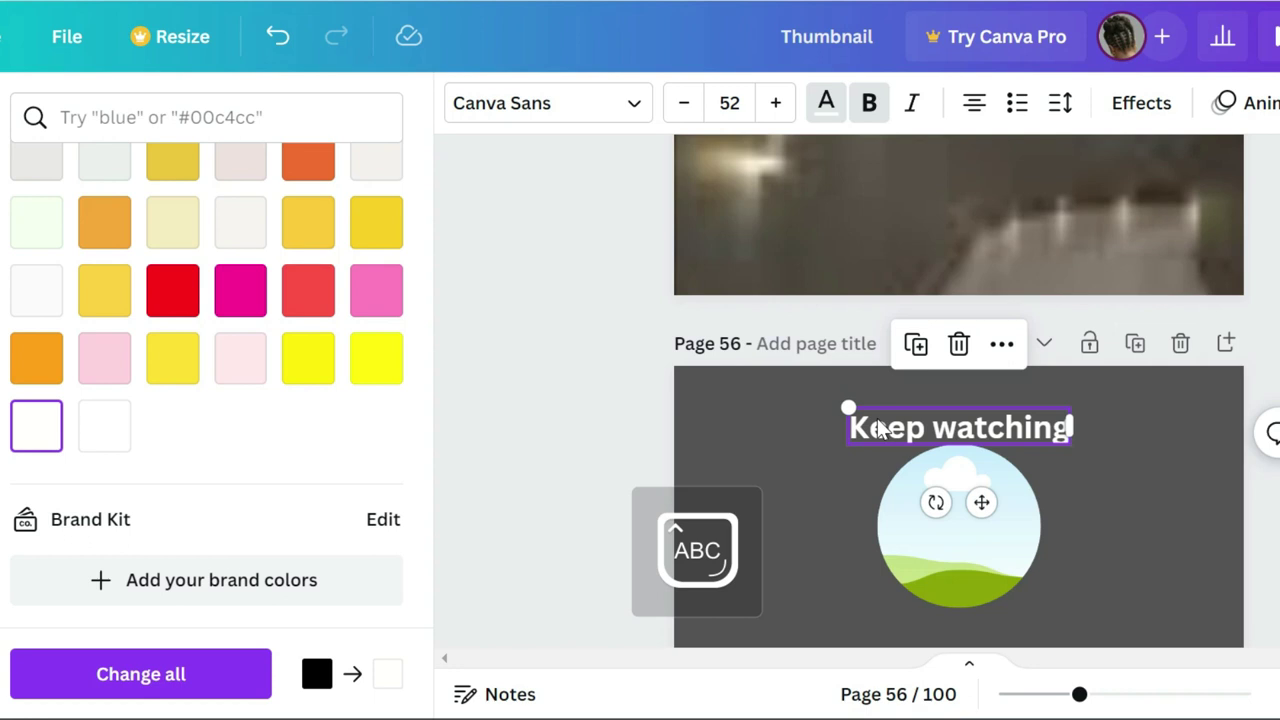
pyautogui.doubleClick(968, 440)
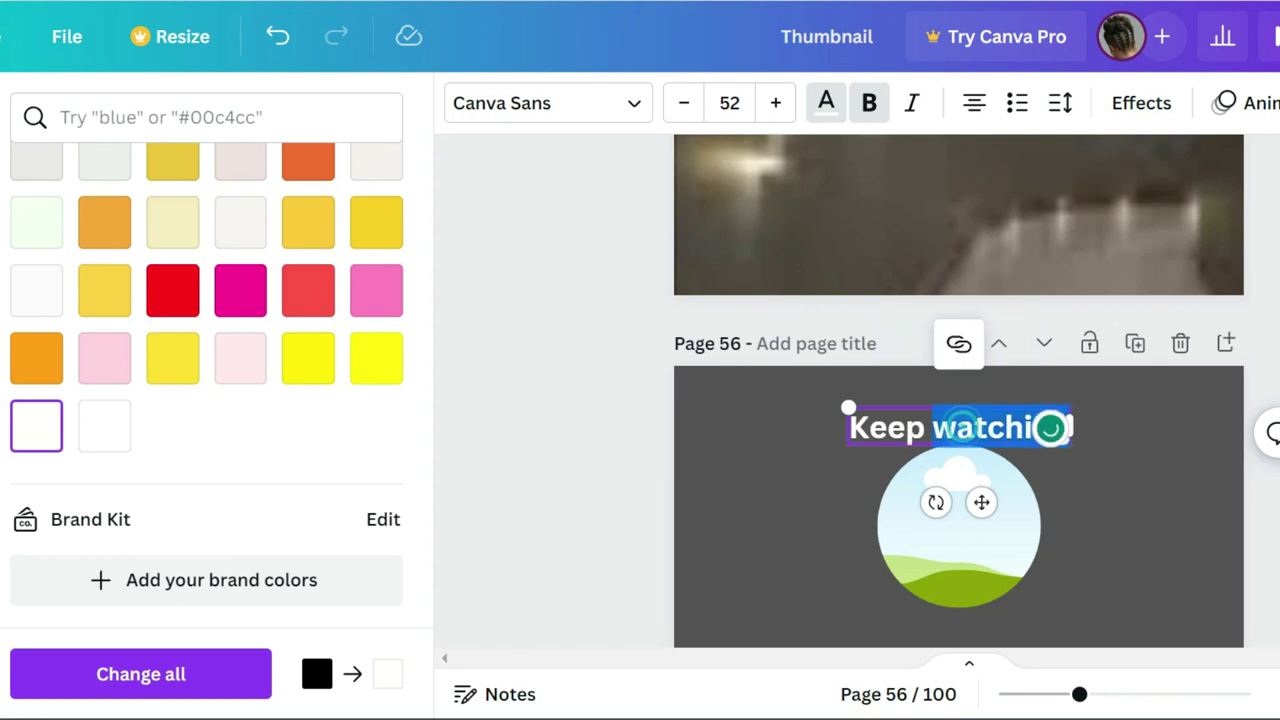
pyautogui.write('W')
pyautogui.press('BackSpace')
pyautogui.press('BackSpace')
pyautogui.press('BackSpace')
pyautogui.press('BackSpace')
pyautogui.press('BackSpace')
pyautogui.press('BackSpace')
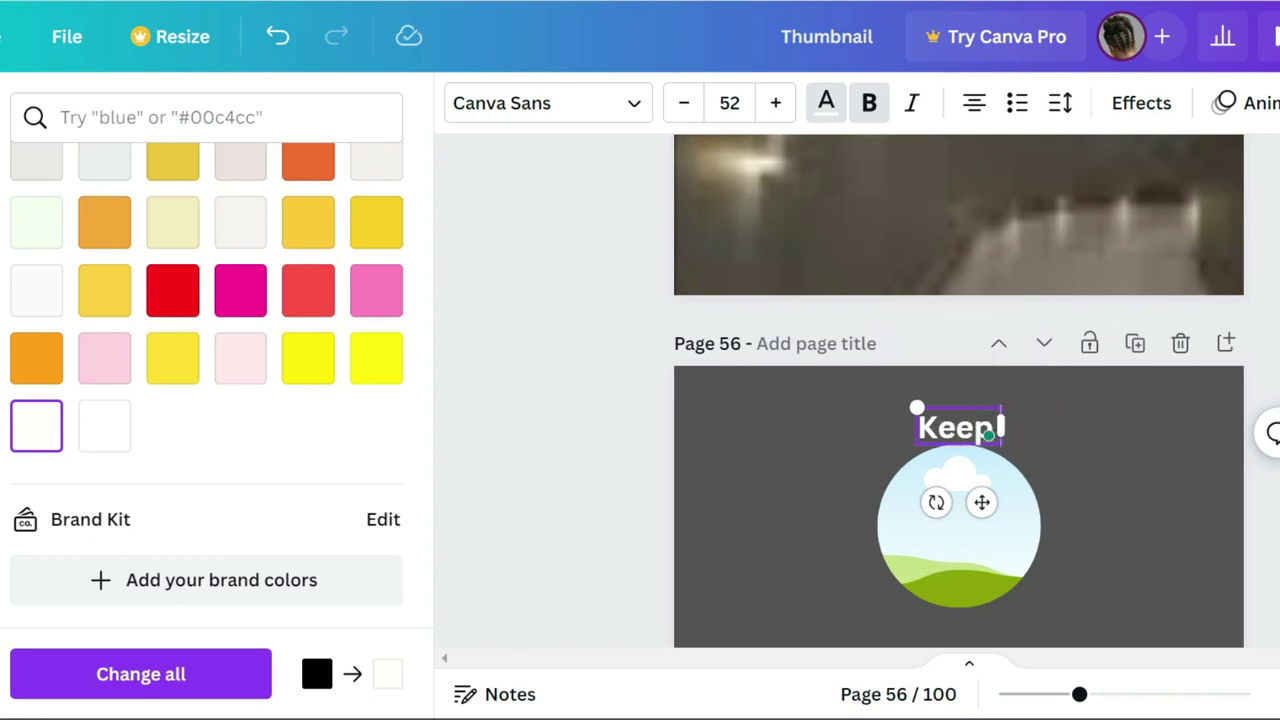
pyautogui.write('K')
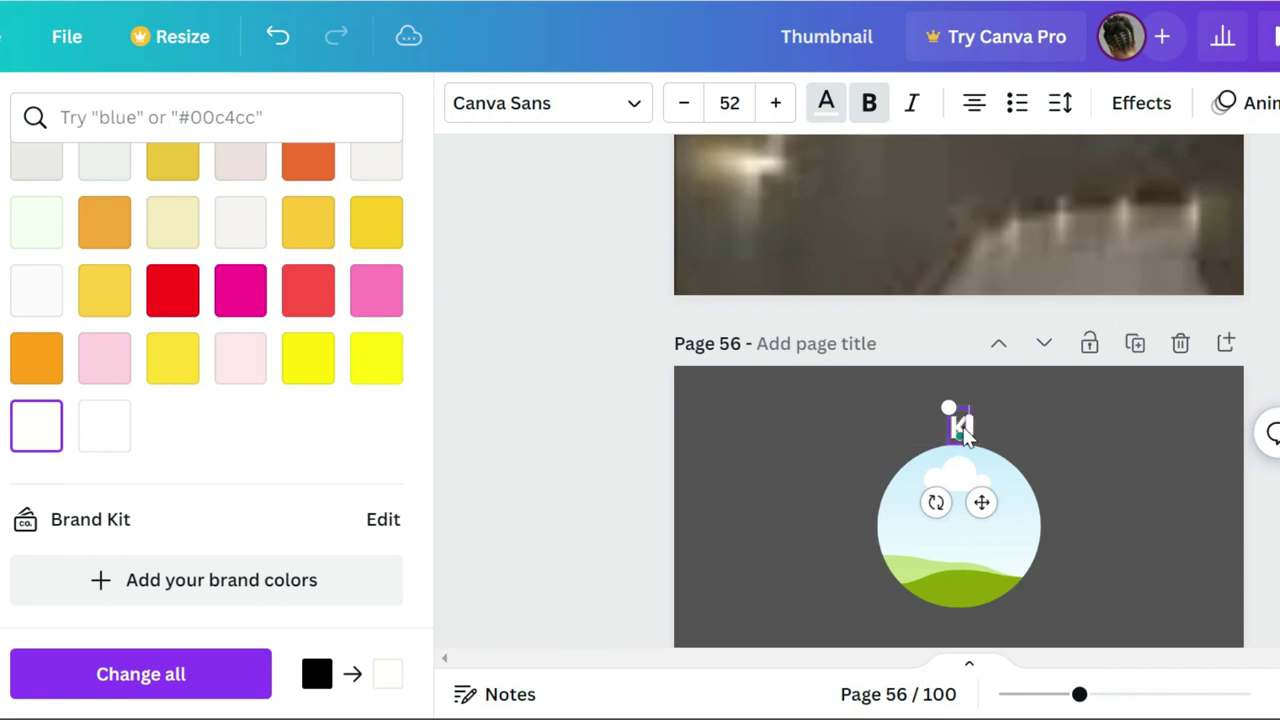
pyautogui.write('EEP WATCHING')
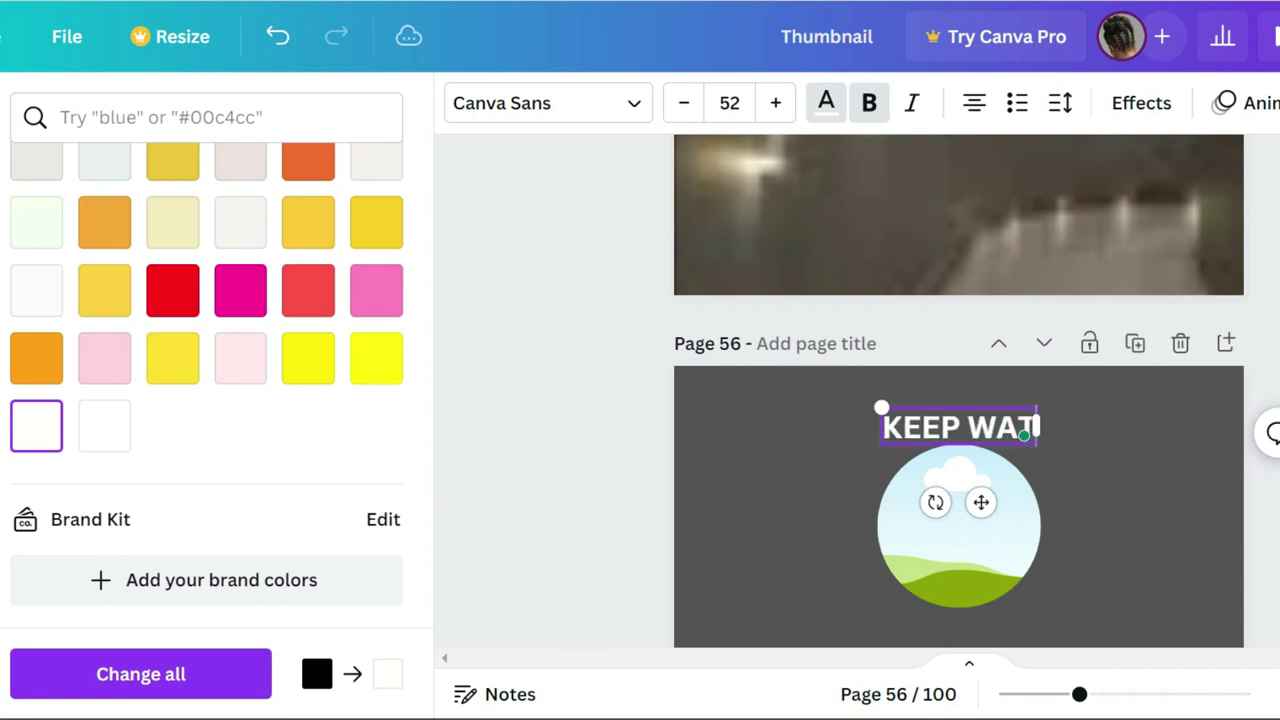
pyautogui.click(1215, 414)
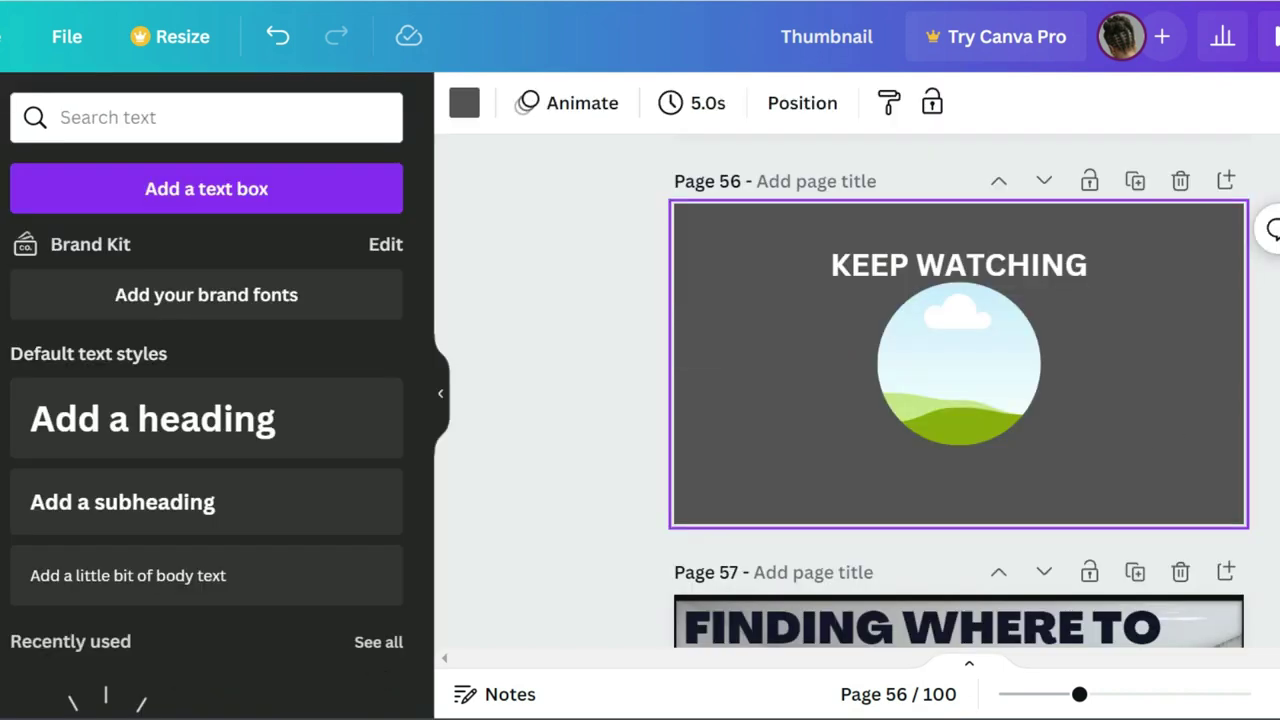
# Fill page 56's circular frame with the uploaded "How Mortgage Works Canada Part 2" image.
pyautogui.click(2, 330)
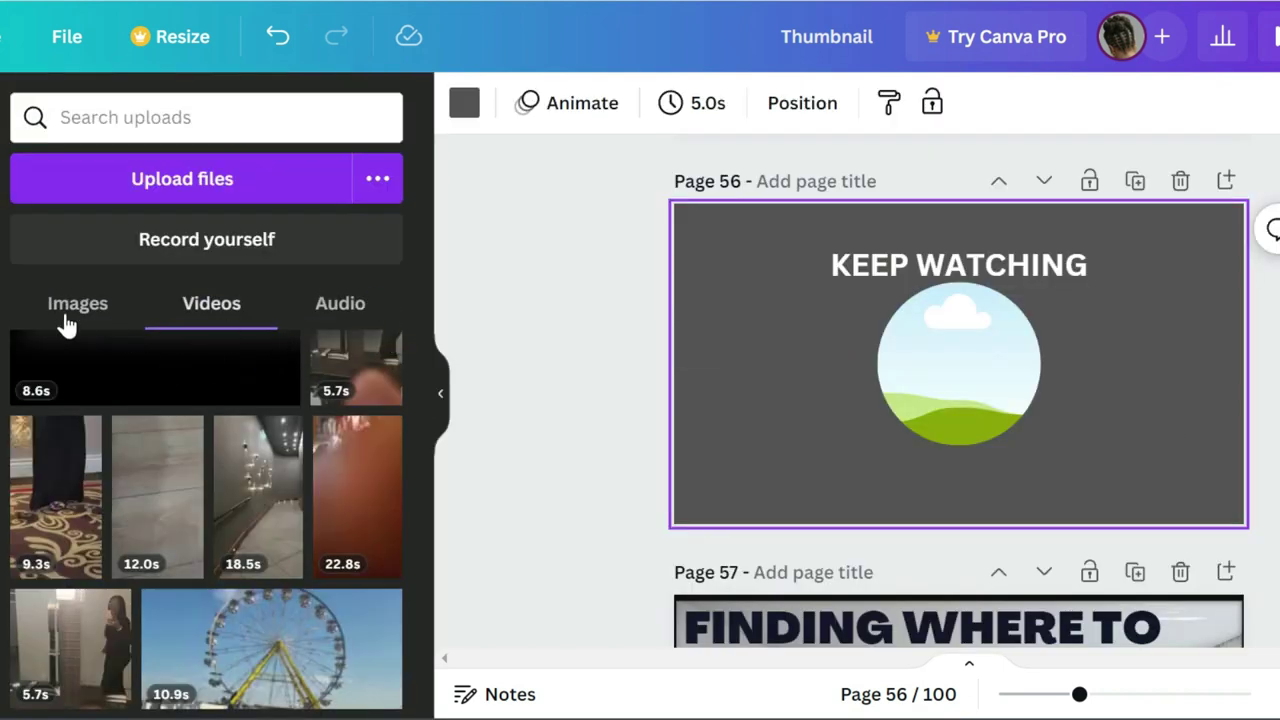
pyautogui.click(64, 316)
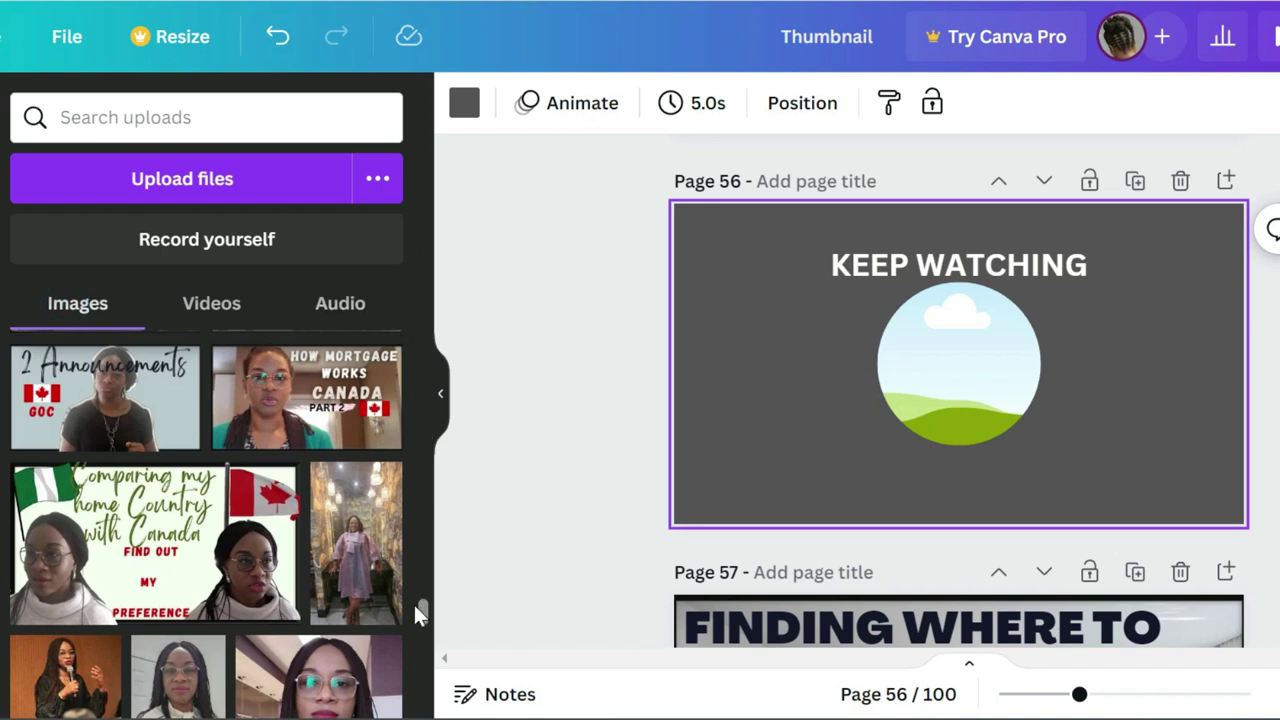
pyautogui.scroll(1, 421, 605)
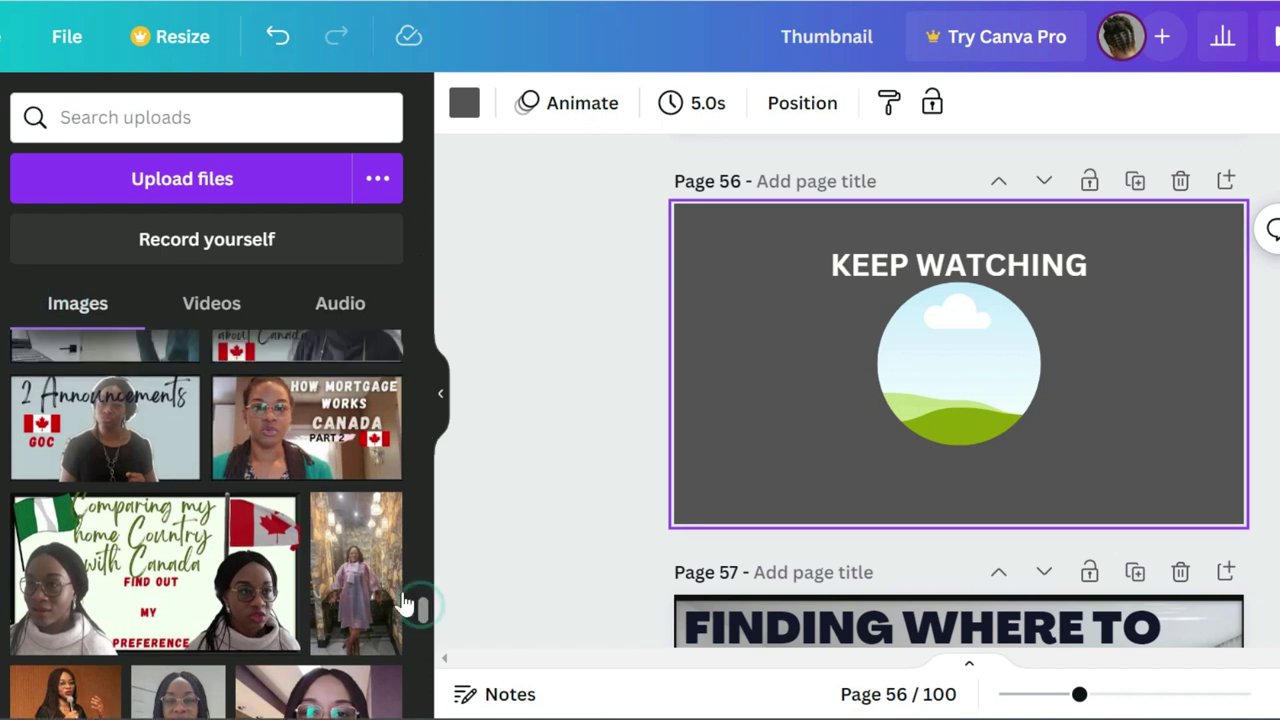
pyautogui.click(288, 430)
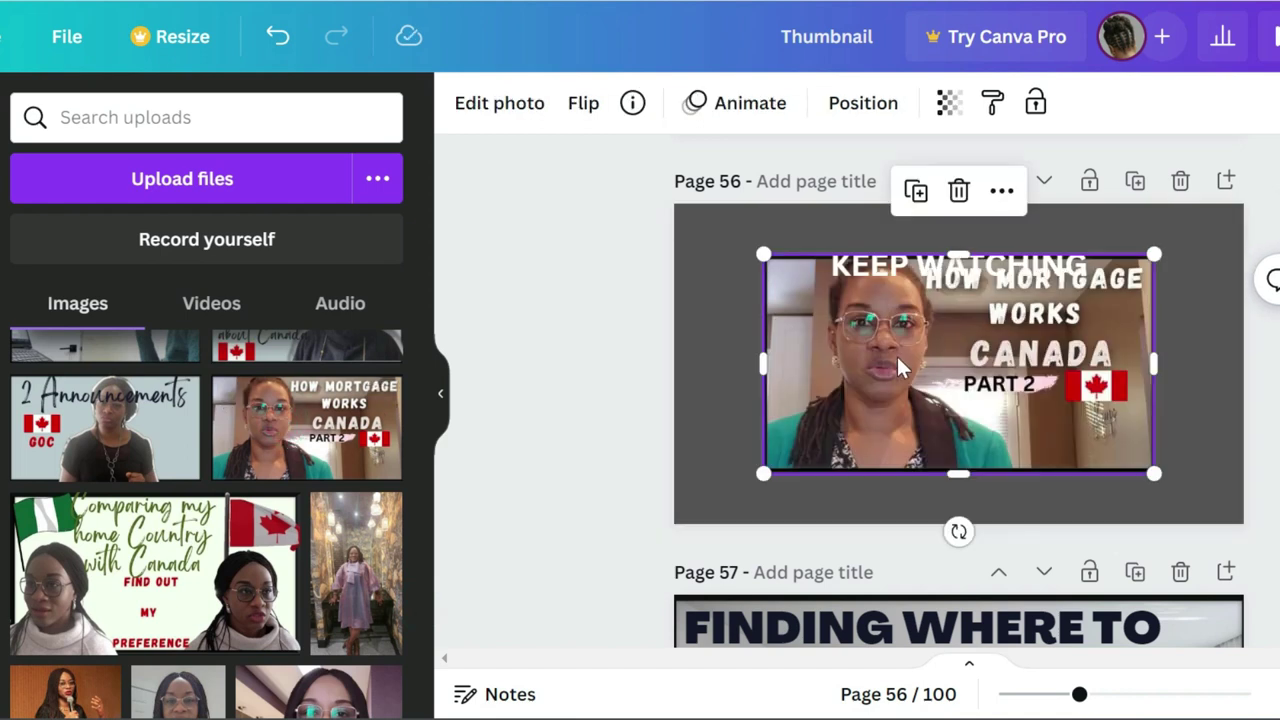
pyautogui.doubleClick(1014, 371)
pyautogui.moveTo(1014, 371)
pyautogui.mouseDown()
pyautogui.moveTo(1000, 370)
pyautogui.moveTo(1027, 367)
pyautogui.moveTo(1008, 370)
pyautogui.mouseUp()
pyautogui.press('Return')
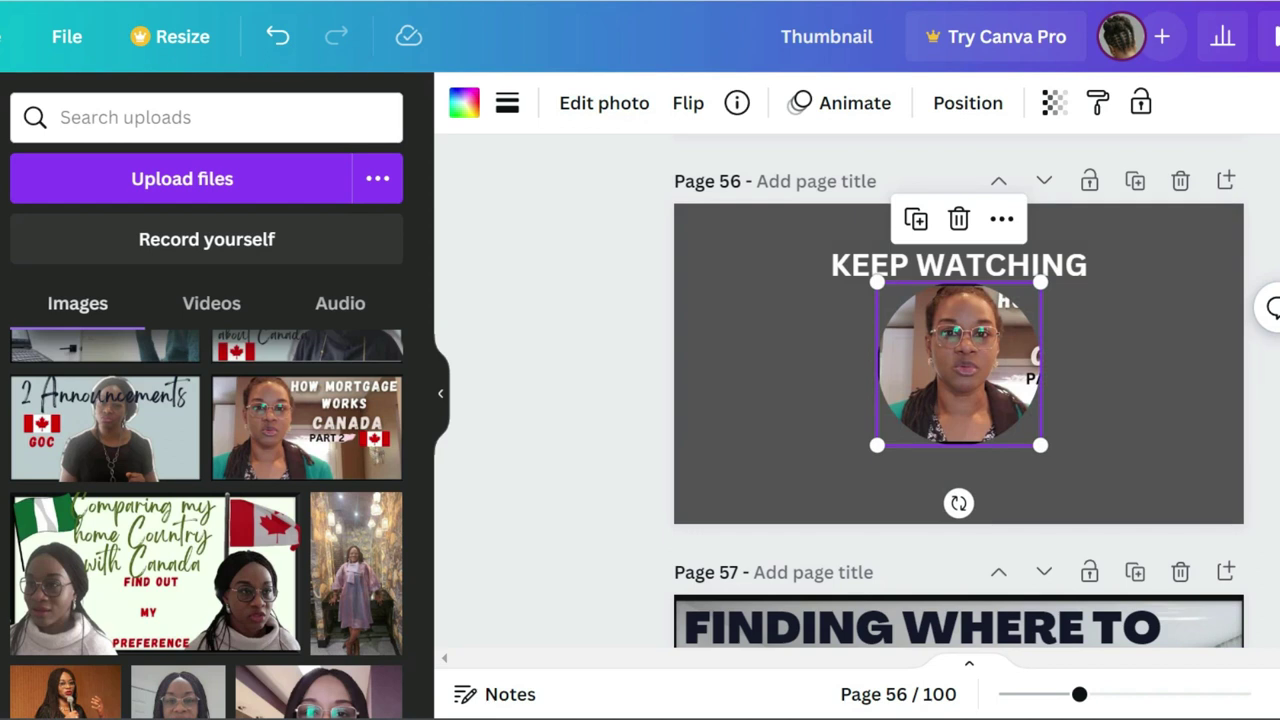
pyautogui.press('Escape')
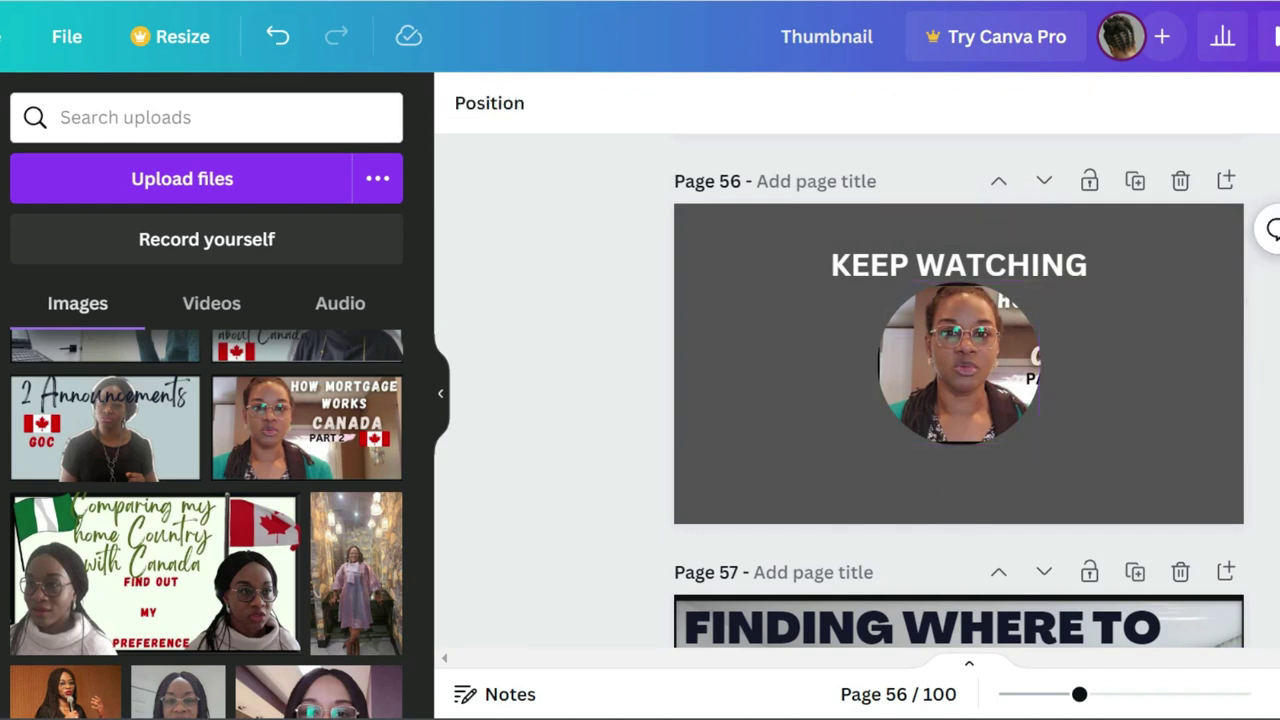
# Shrink the circular photo and centre it below the heading, and enlarge the "KEEP WATCHING" heading to size 58.1.
pyautogui.click(984, 374)
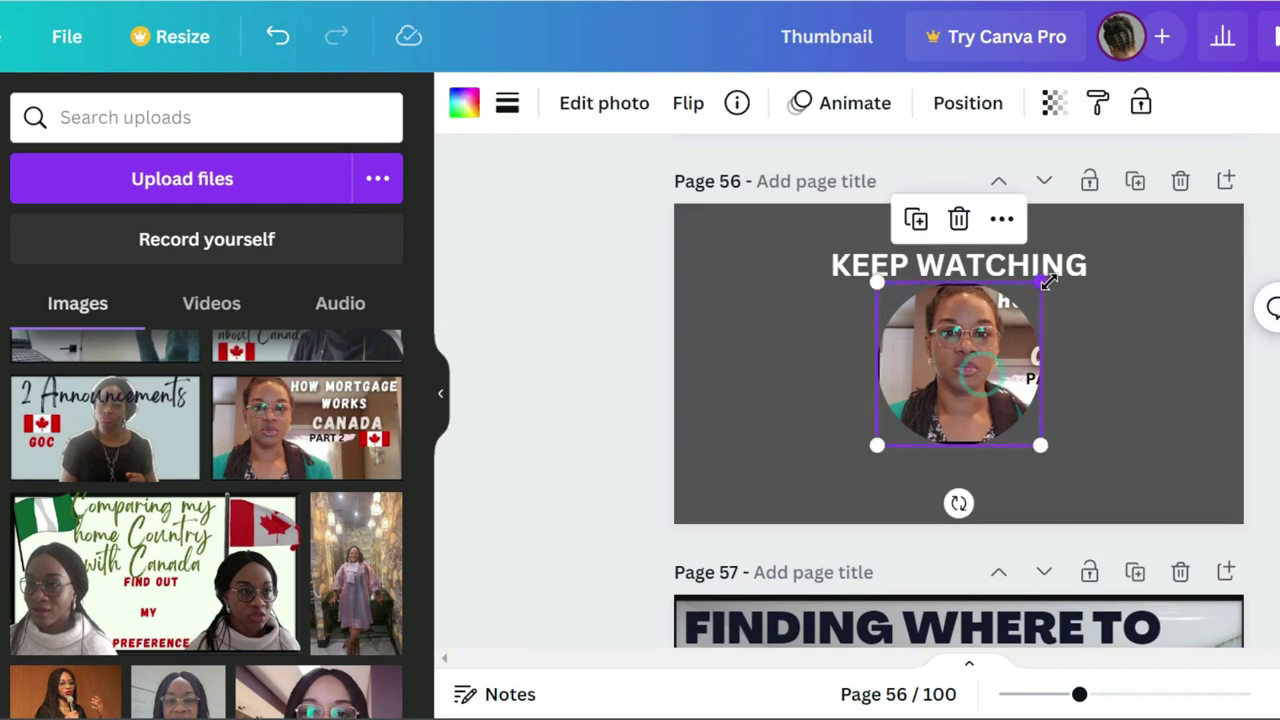
pyautogui.moveTo(1041, 281); pyautogui.dragTo(1025, 306)
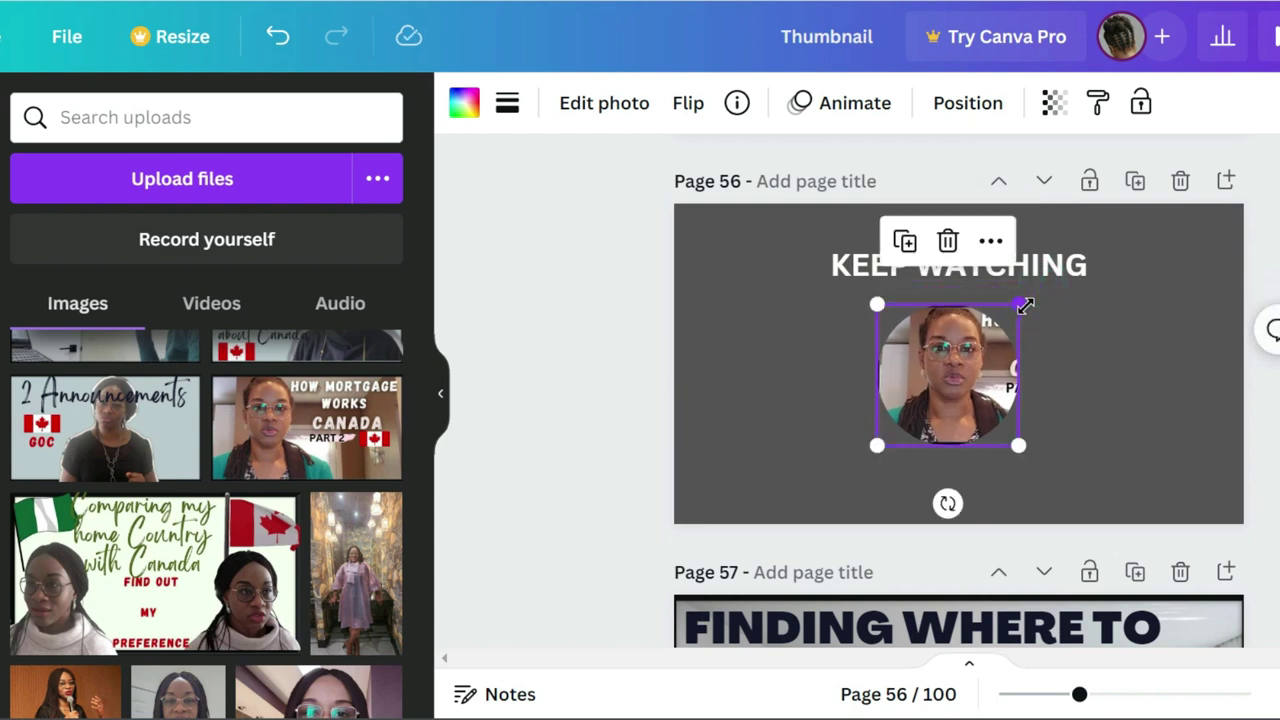
pyautogui.press('Escape')
pyautogui.click(938, 270)
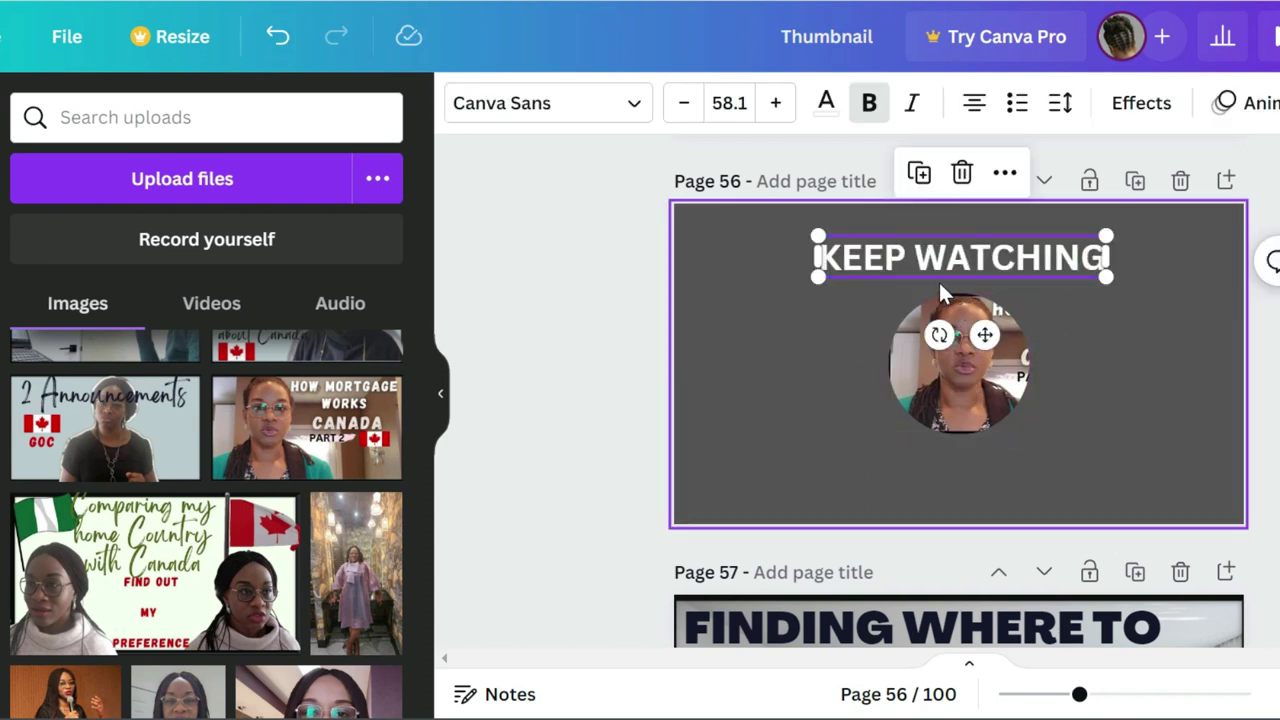
pyautogui.click(1087, 410)
# Apply the Burst text animation to page 56's "KEEP WATCHING" heading.
pyautogui.click(937, 264)
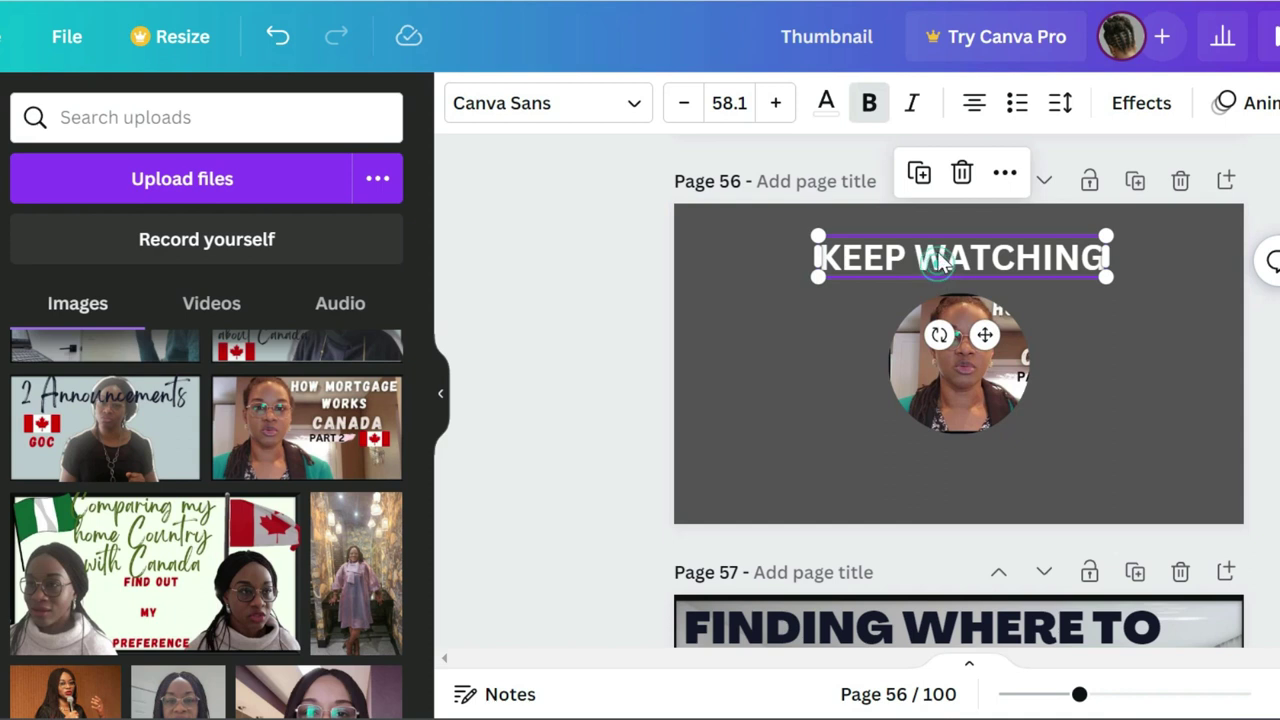
pyautogui.click(1255, 105)
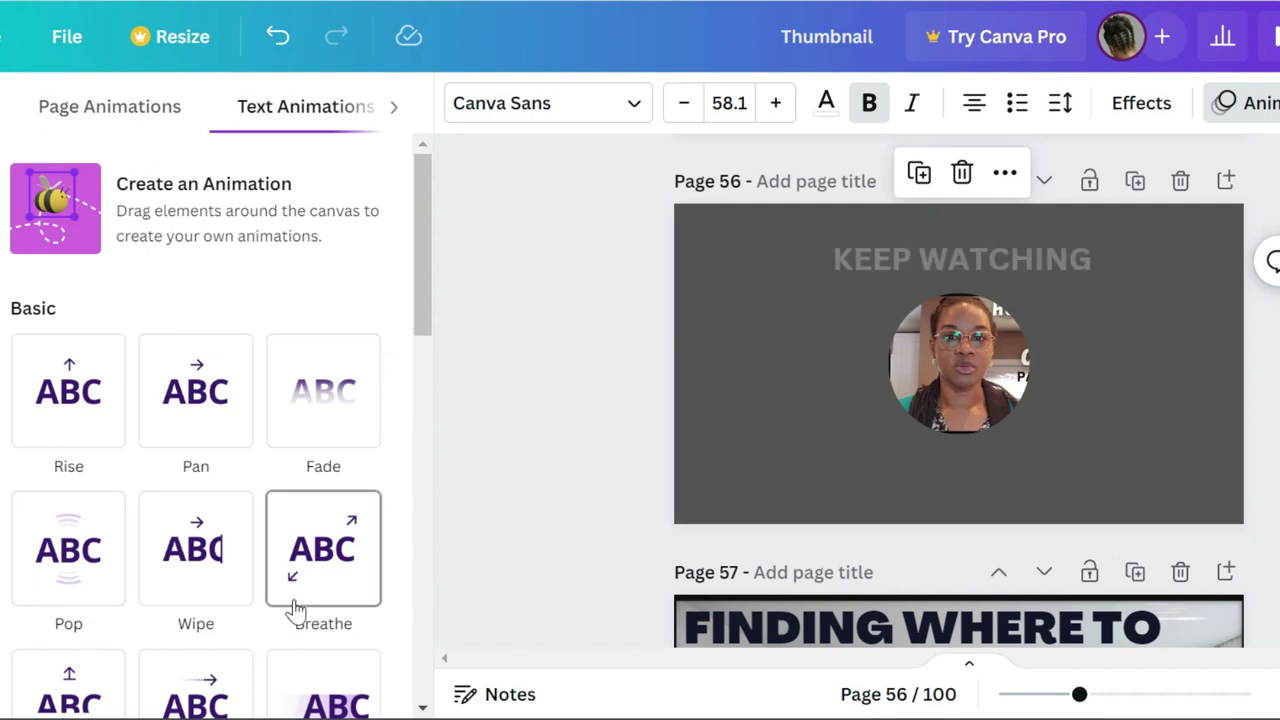
pyautogui.moveTo(427, 315); pyautogui.dragTo(421, 499)
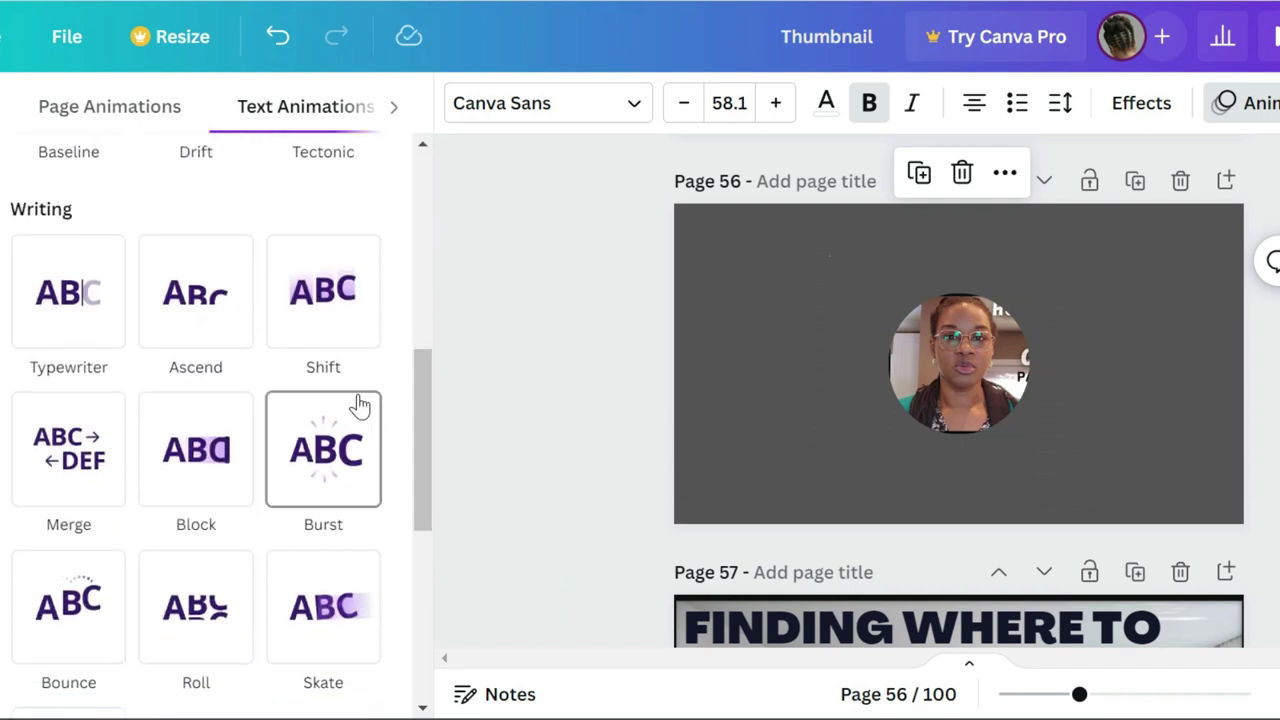
pyautogui.click(315, 464)
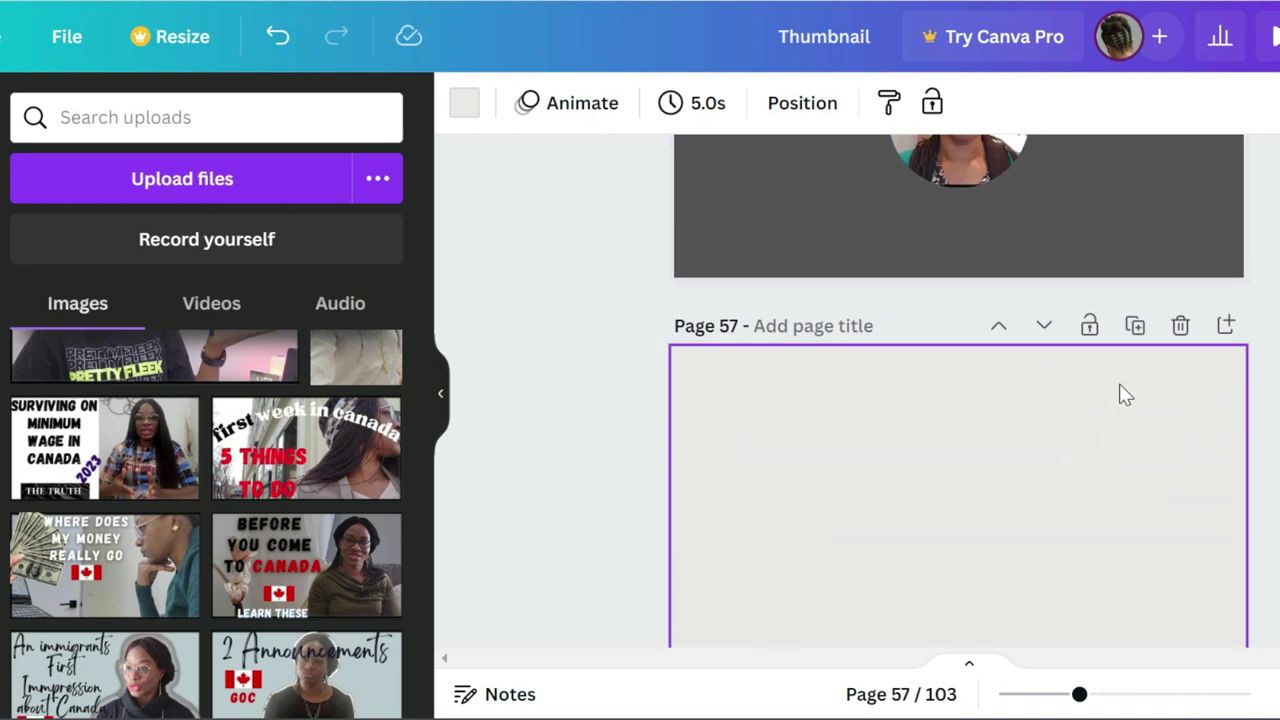
# Duplicate page 56 and replace the heading on the copy with "THANKS FOR WATCHING".
pyautogui.scroll(3, 1125, 390)
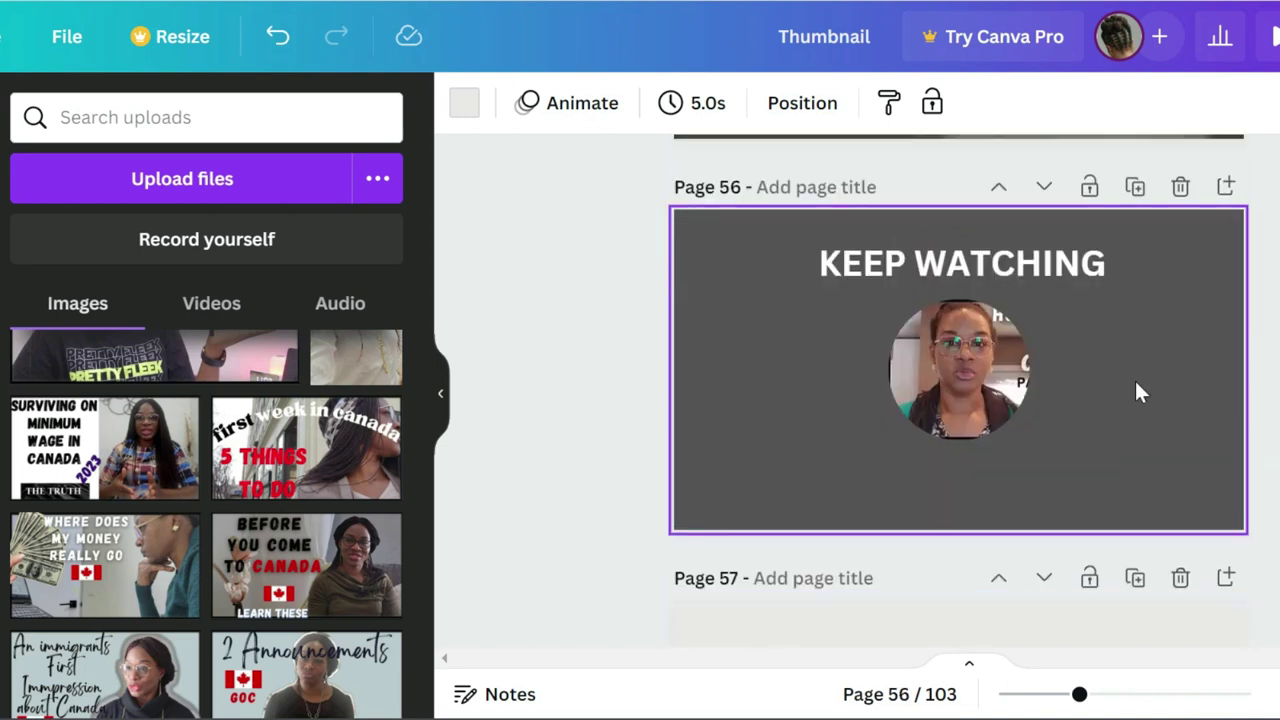
pyautogui.click(1135, 187)
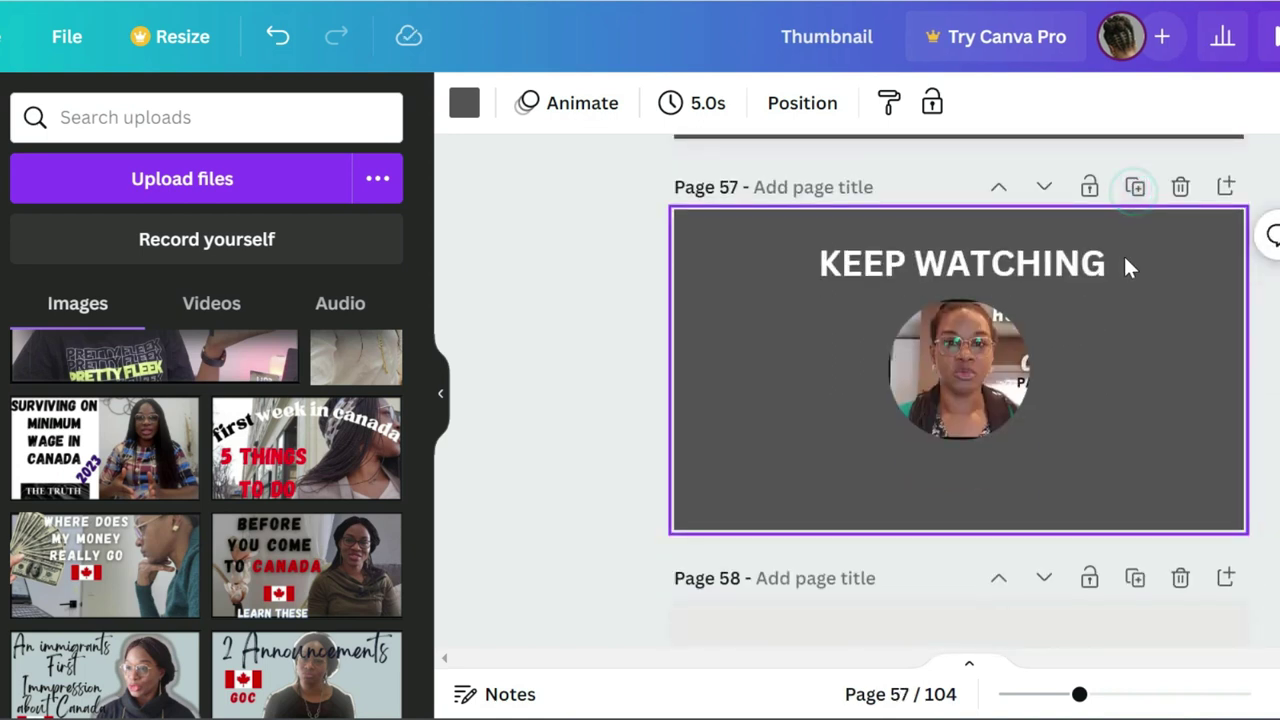
pyautogui.click(1005, 274)
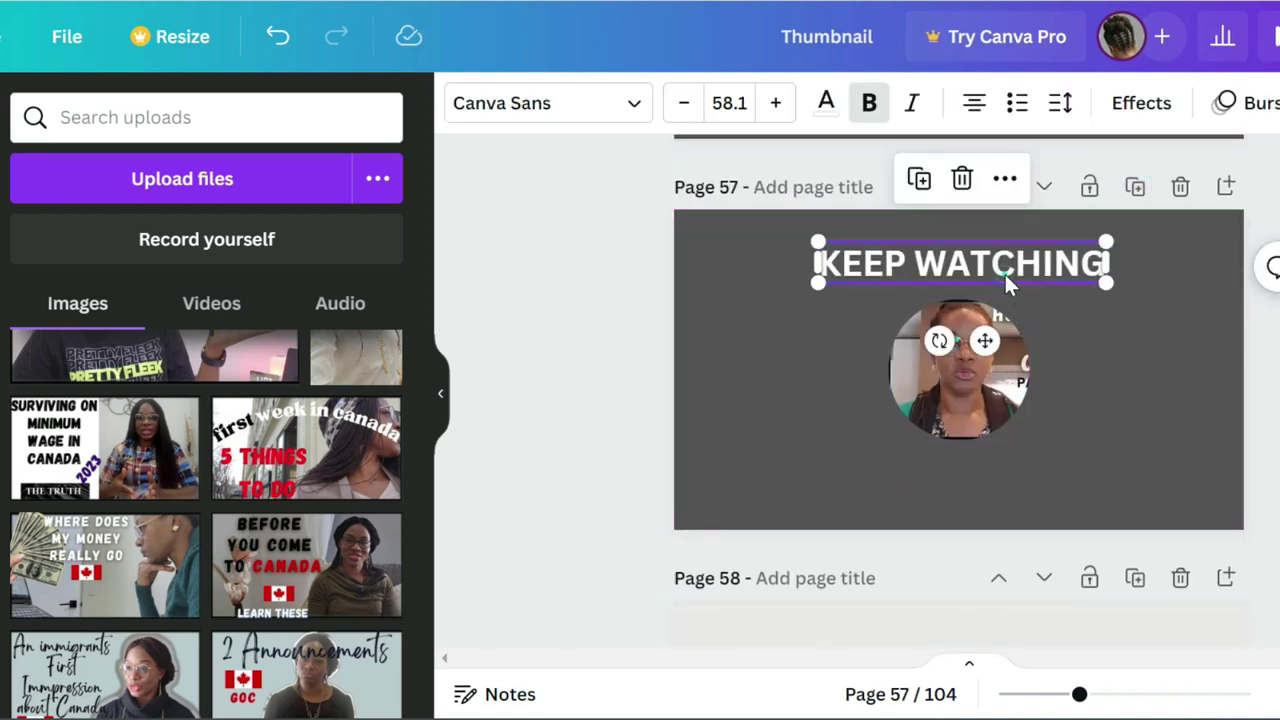
pyautogui.doubleClick(1086, 263)
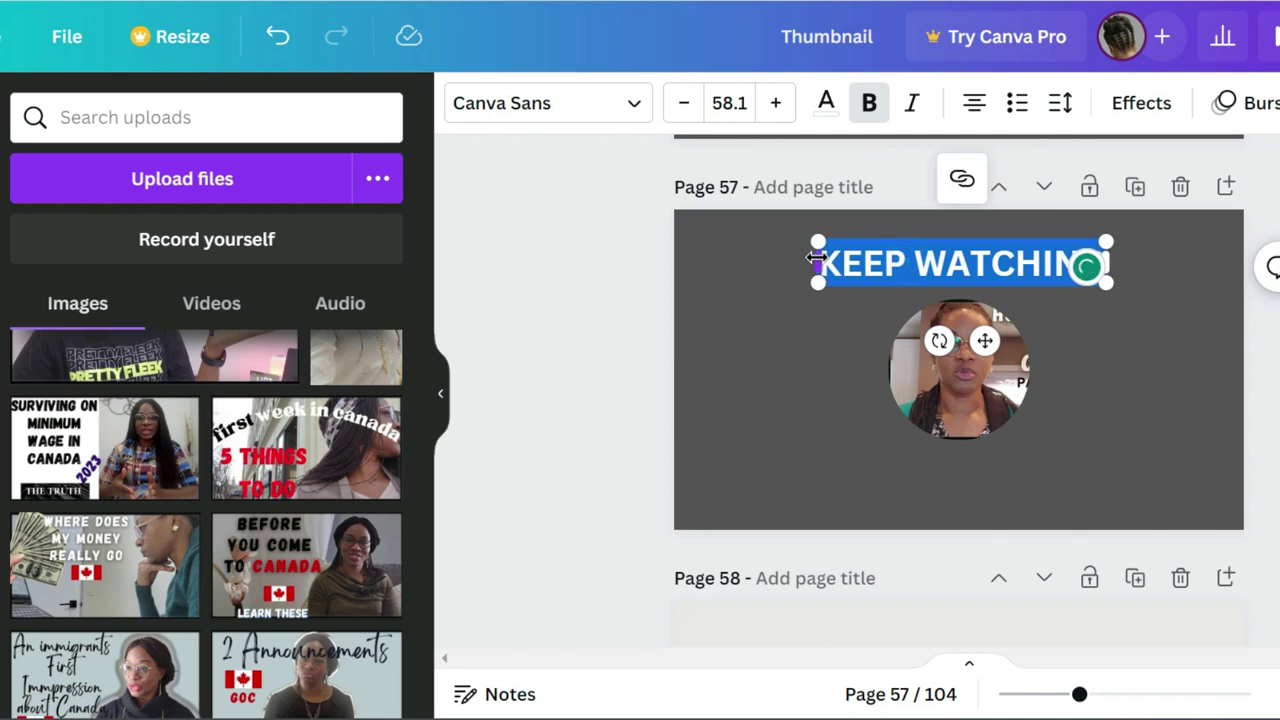
pyautogui.write('THANKS FOR WATCHING')
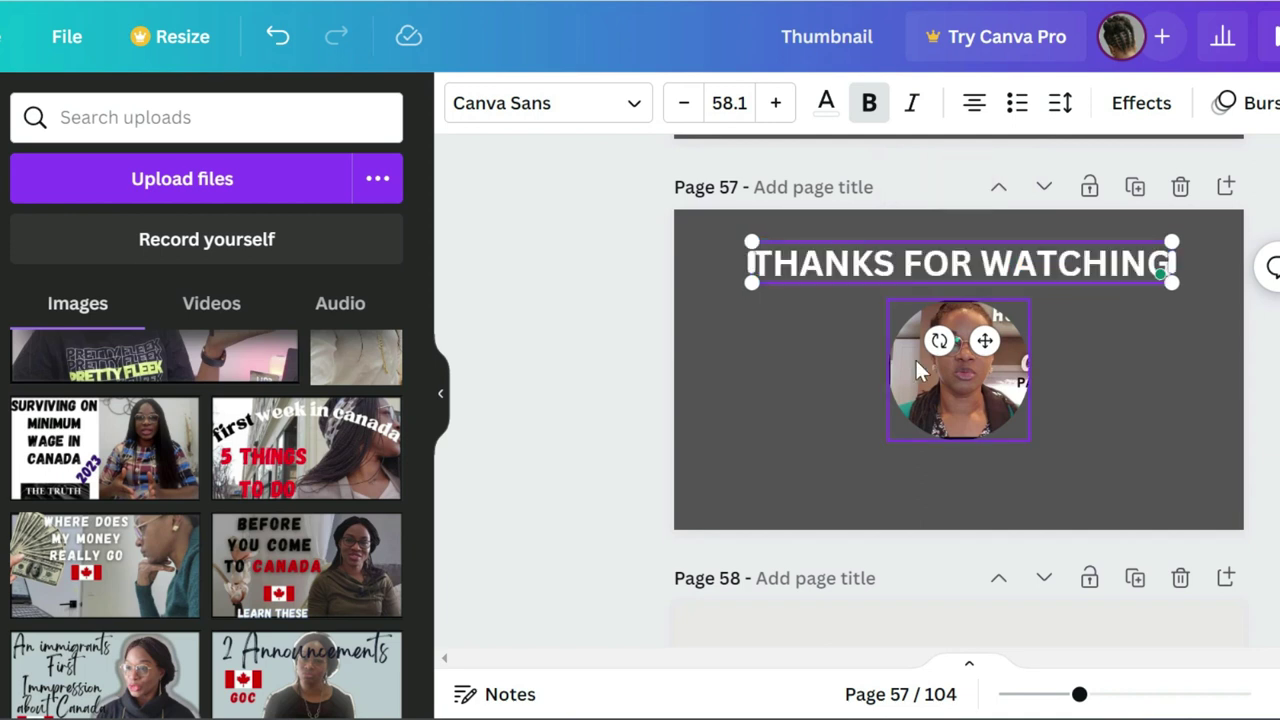
pyautogui.click(1071, 378)
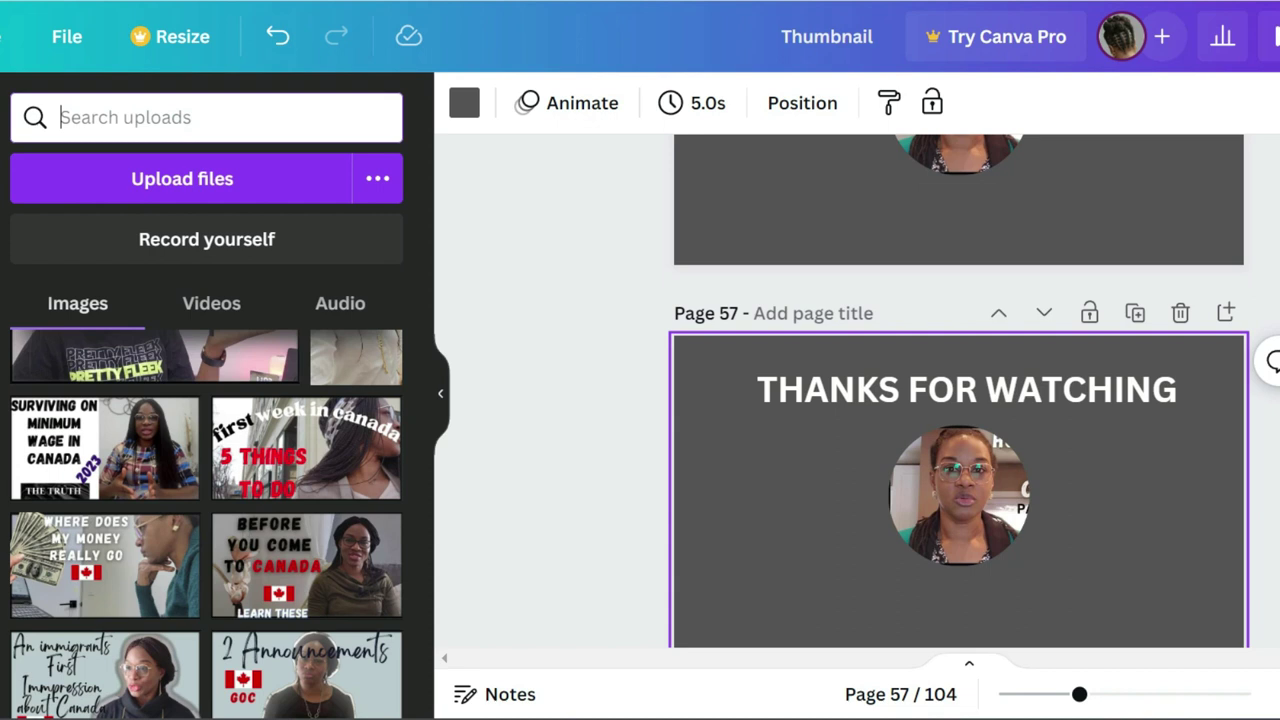
# Search for "Grid lines" and place a dark-red-bordered landscape frame on each side of a reduced circular photo on page 57.
pyautogui.write('Grid lines')
pyautogui.press('Return')
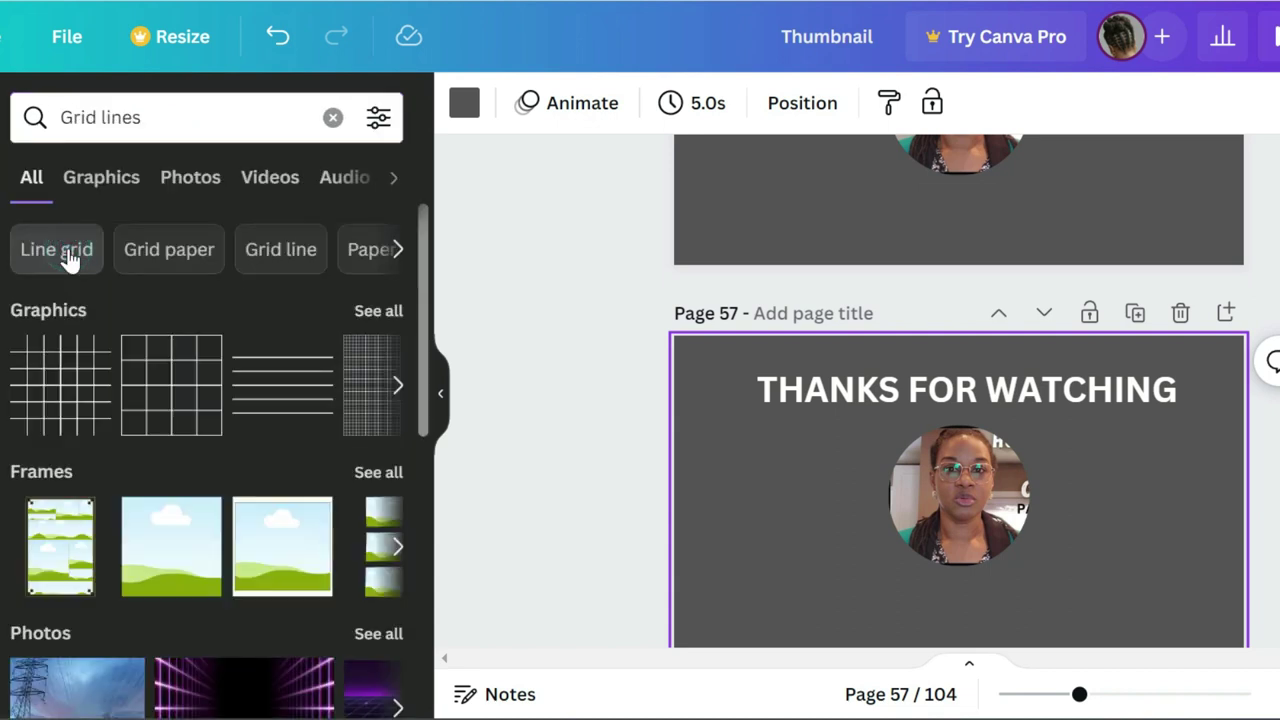
pyautogui.click(400, 551)
pyautogui.click(320, 578)
pyautogui.moveTo(903, 528); pyautogui.dragTo(759, 528)
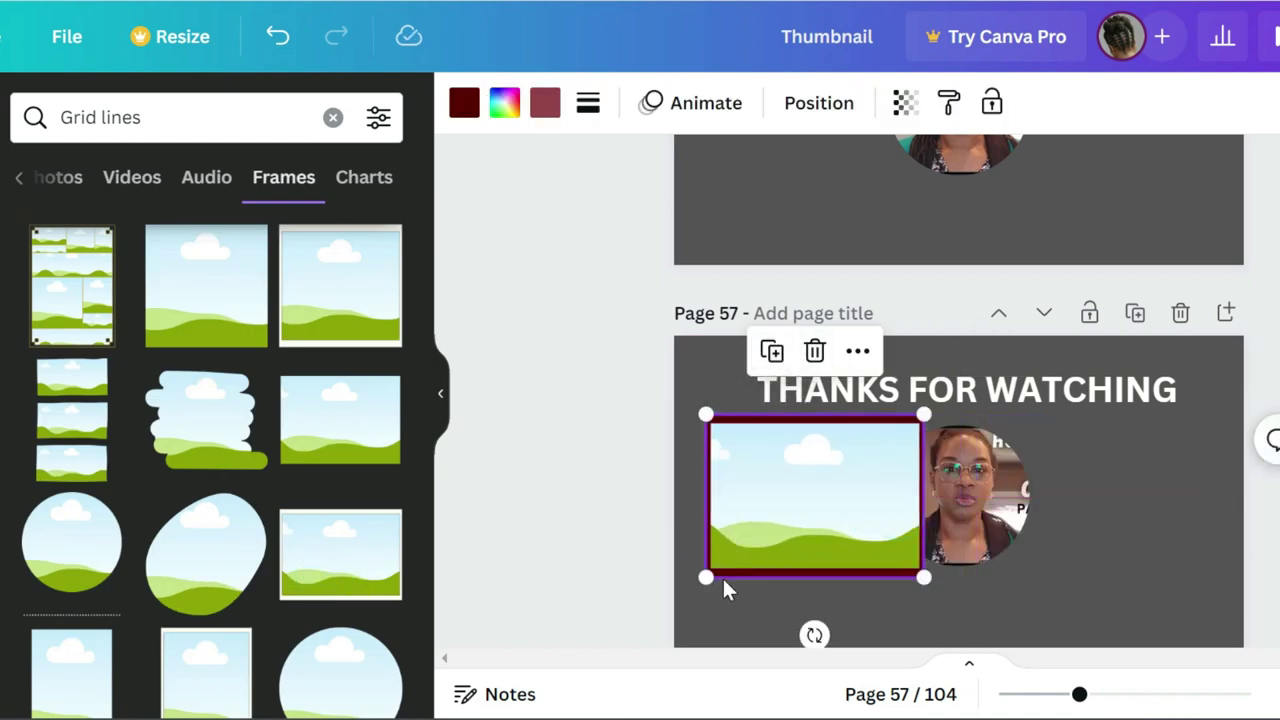
pyautogui.click(974, 525)
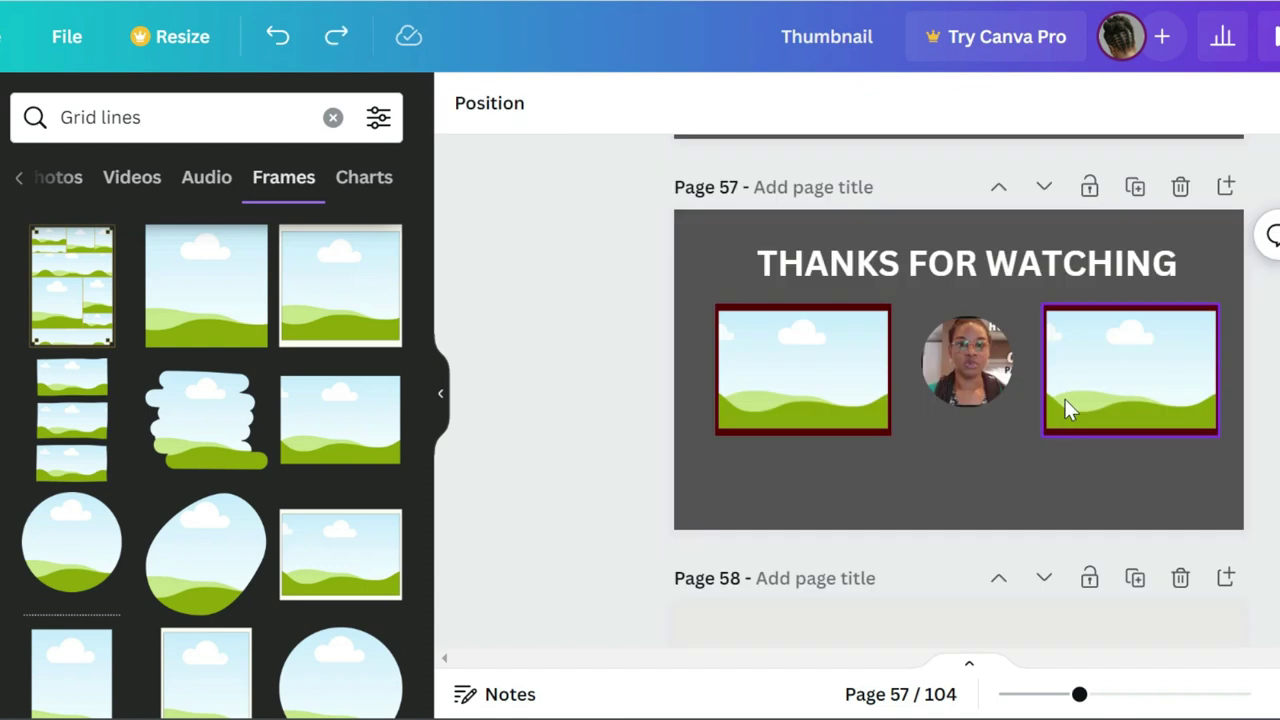
pyautogui.click(862, 466)
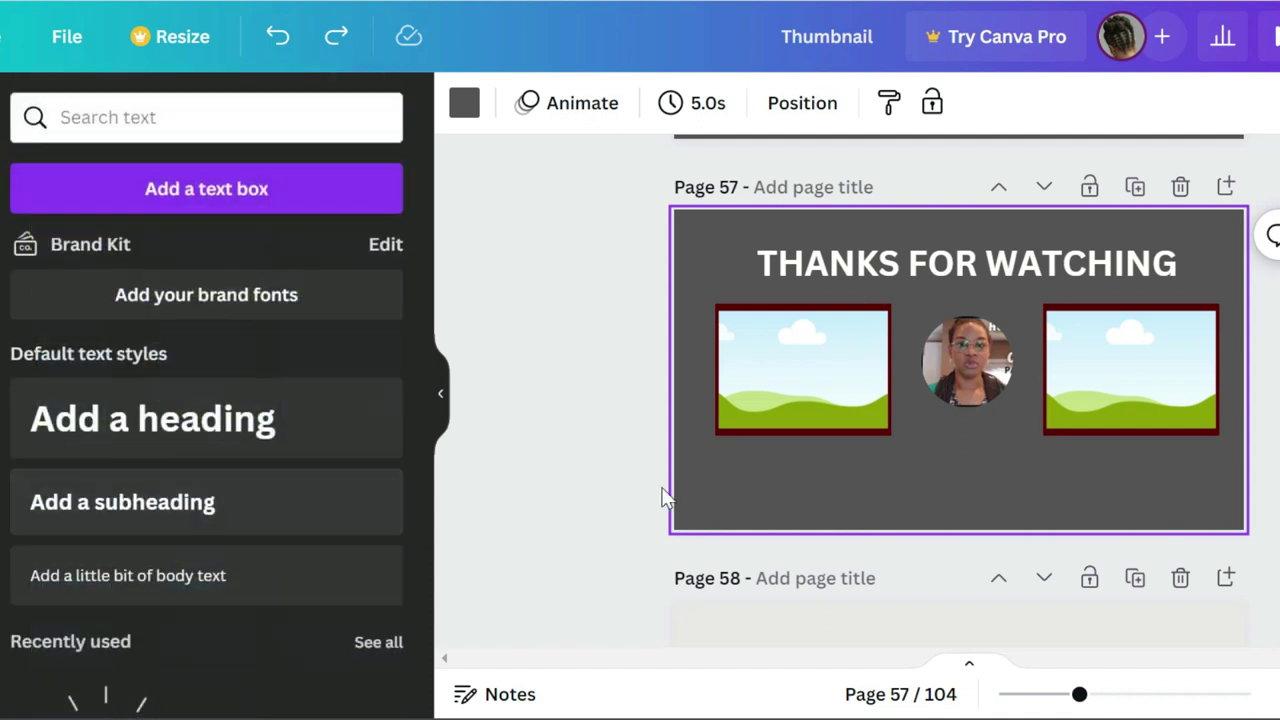
# Add a "SUBSCRIBE" heading below page 57's circular photo and place an arrow graphic from a "click to subscribe" search at its end.
pyautogui.click(143, 438)
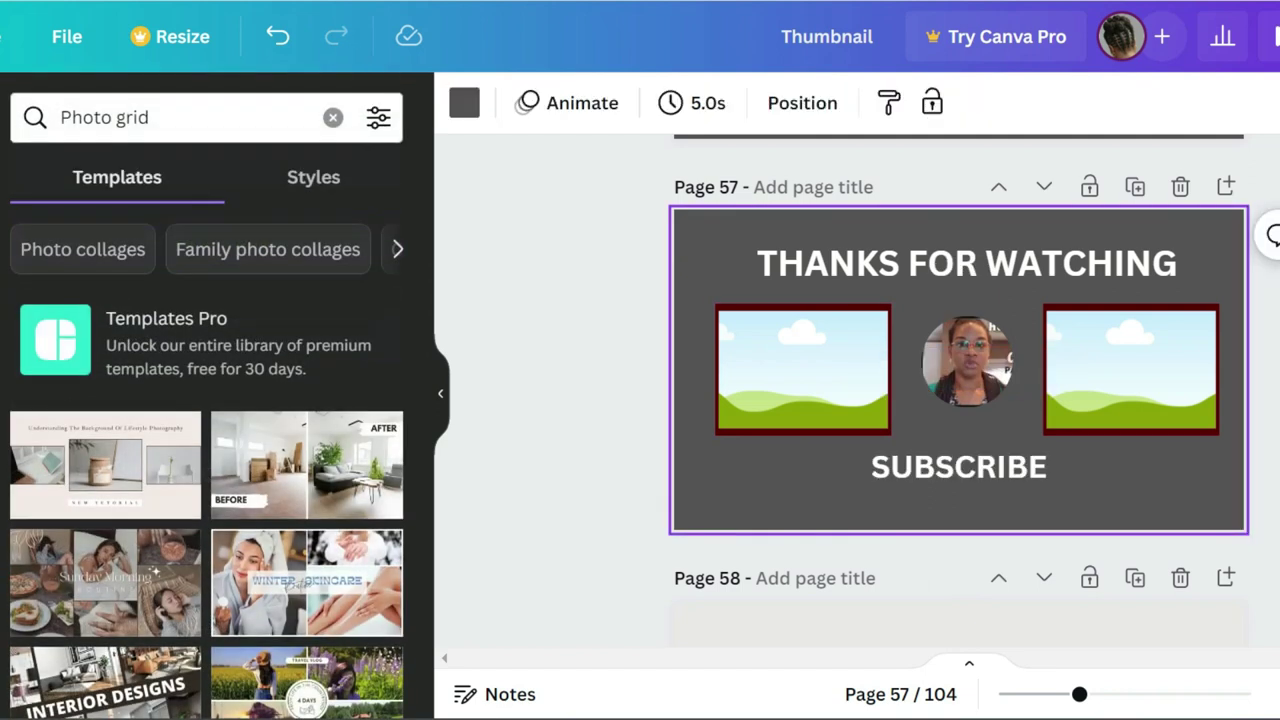
pyautogui.click(333, 117)
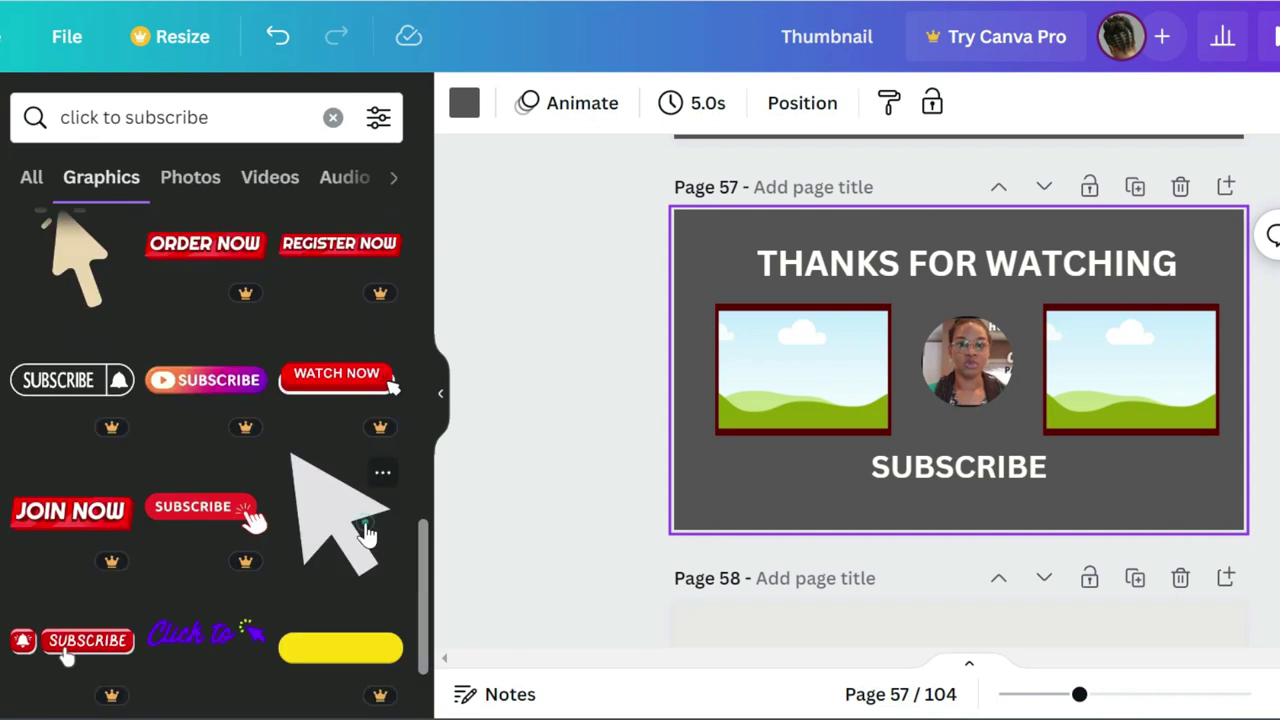
pyautogui.click(975, 370)
pyautogui.moveTo(963, 378); pyautogui.dragTo(1048, 488)
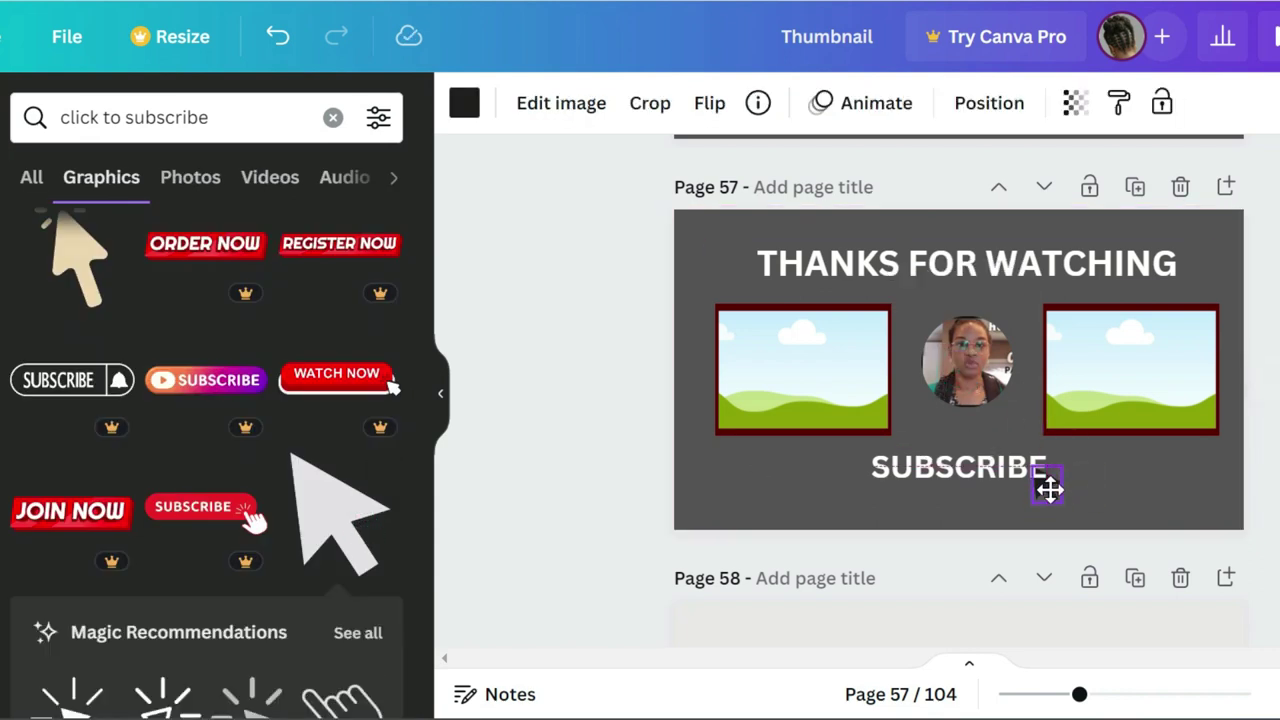
# Apply the Neon element animation to the arrow graphic beside "SUBSCRIBE" on page 57.
pyautogui.scroll(-2, 1048, 488)
pyautogui.click(1052, 365)
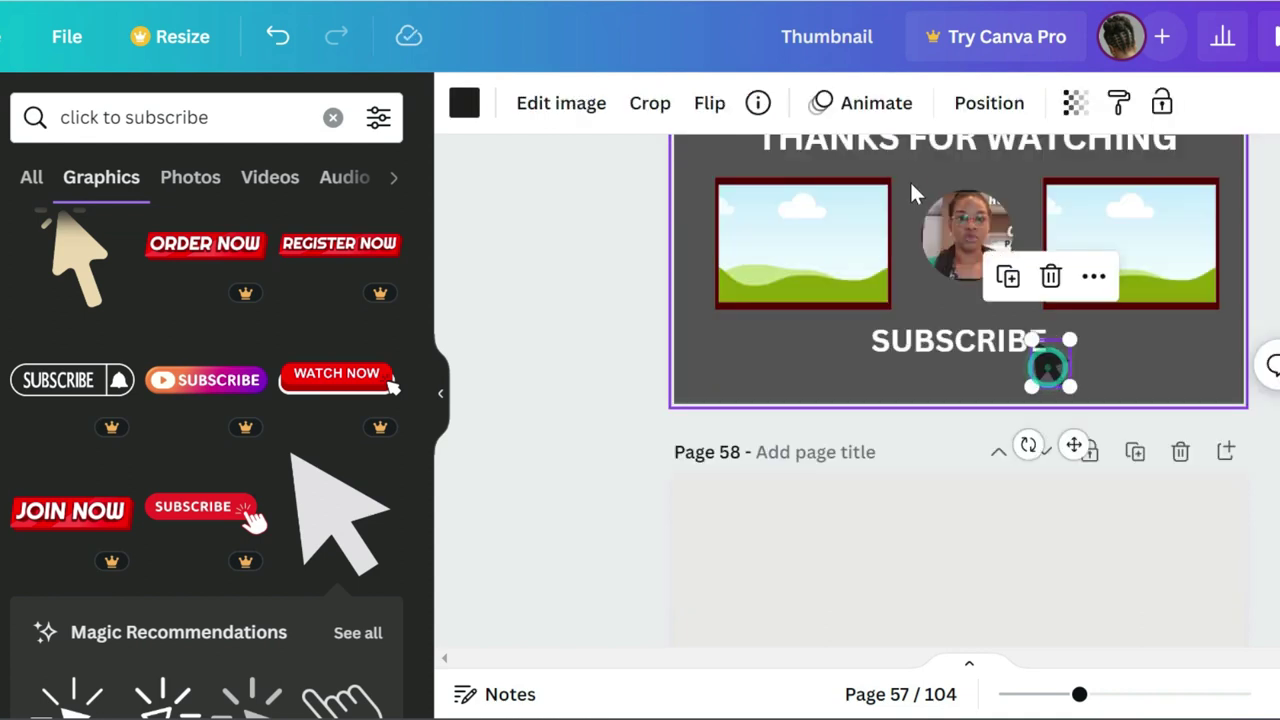
pyautogui.click(918, 106)
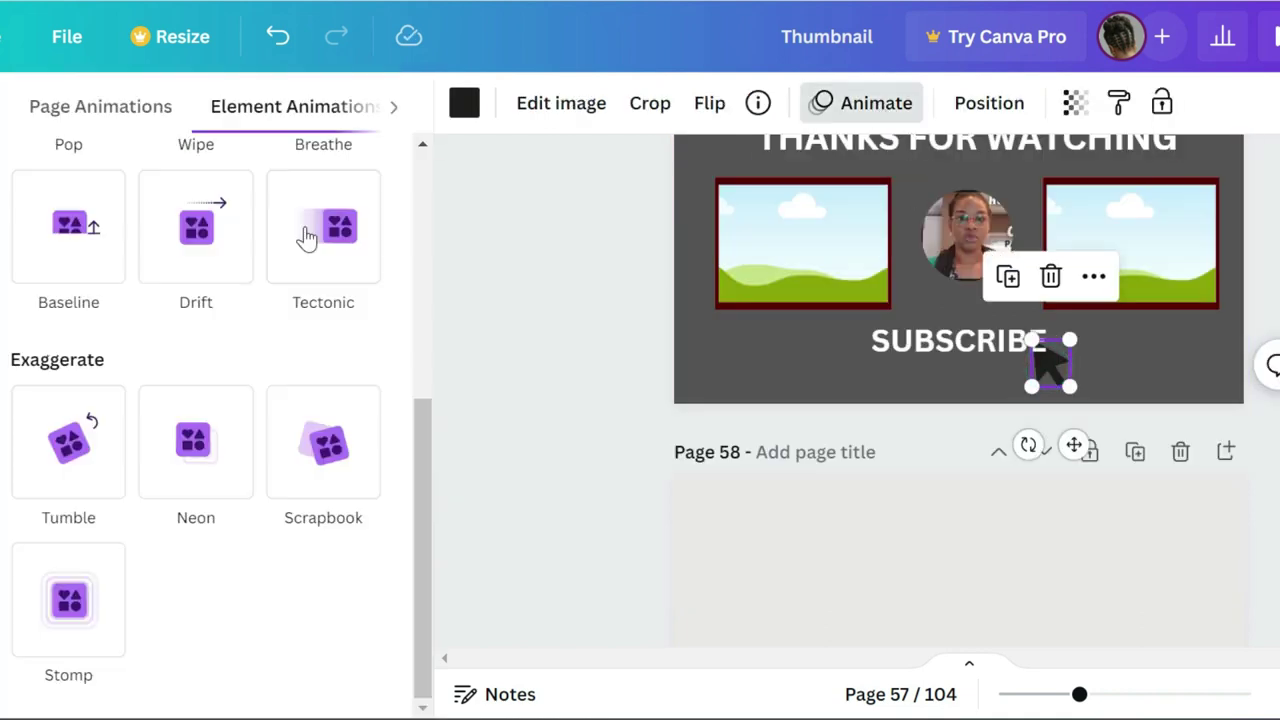
pyautogui.click(226, 487)
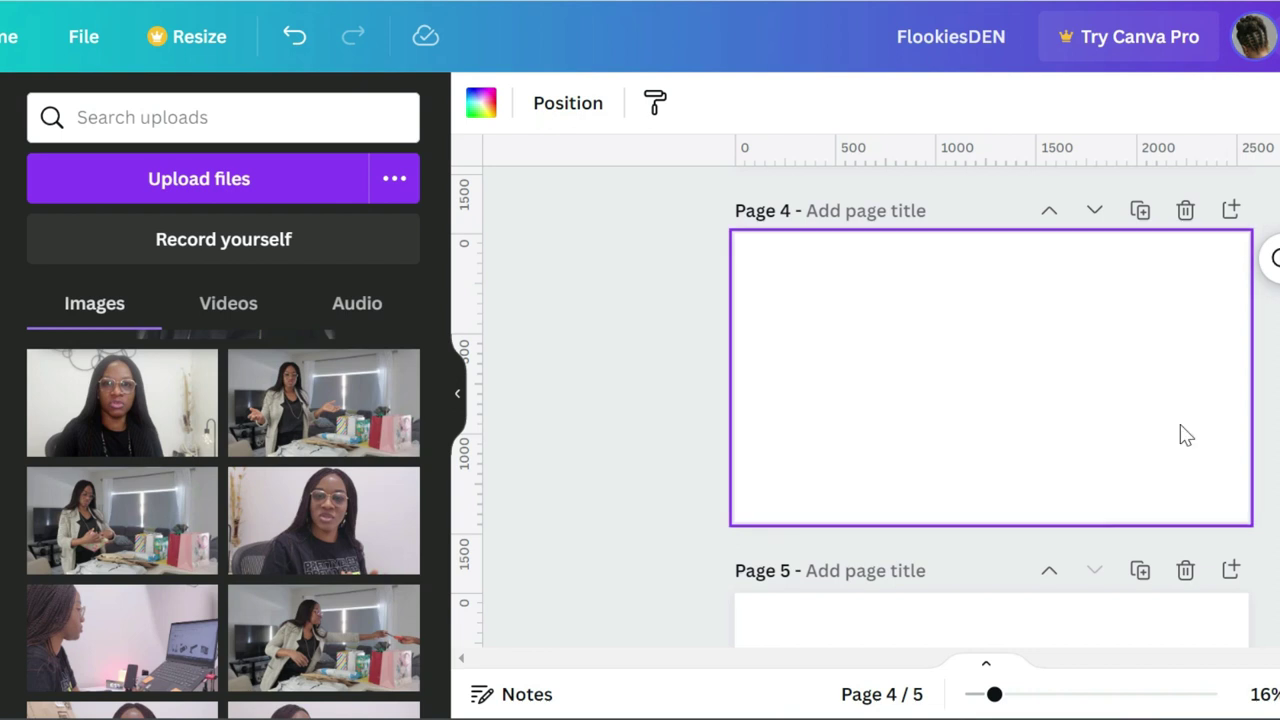
# Look over the finished banner on page 3 of the FlookiesDEN design and on the YouTube channel page.
pyautogui.scroll(4, 1180, 400)
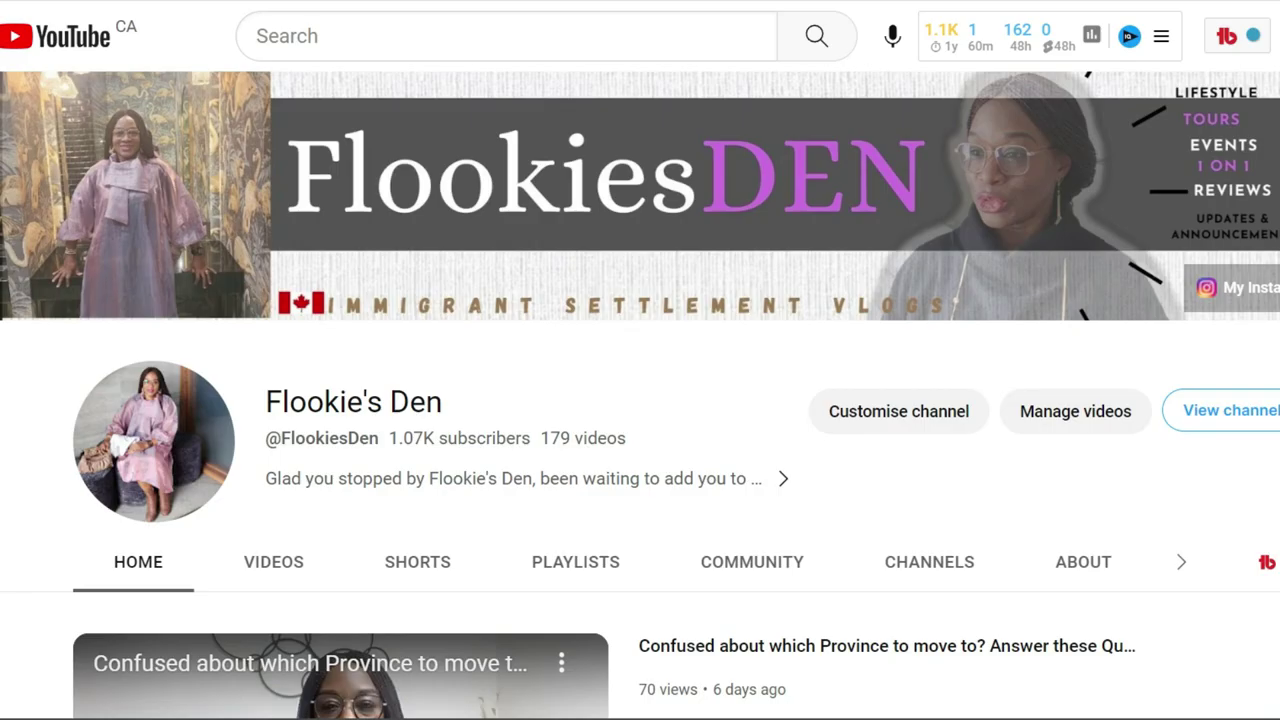
pyautogui.hotkey('ctrl', 'Tab')
pyautogui.hotkey('ctrl', 'Tab')
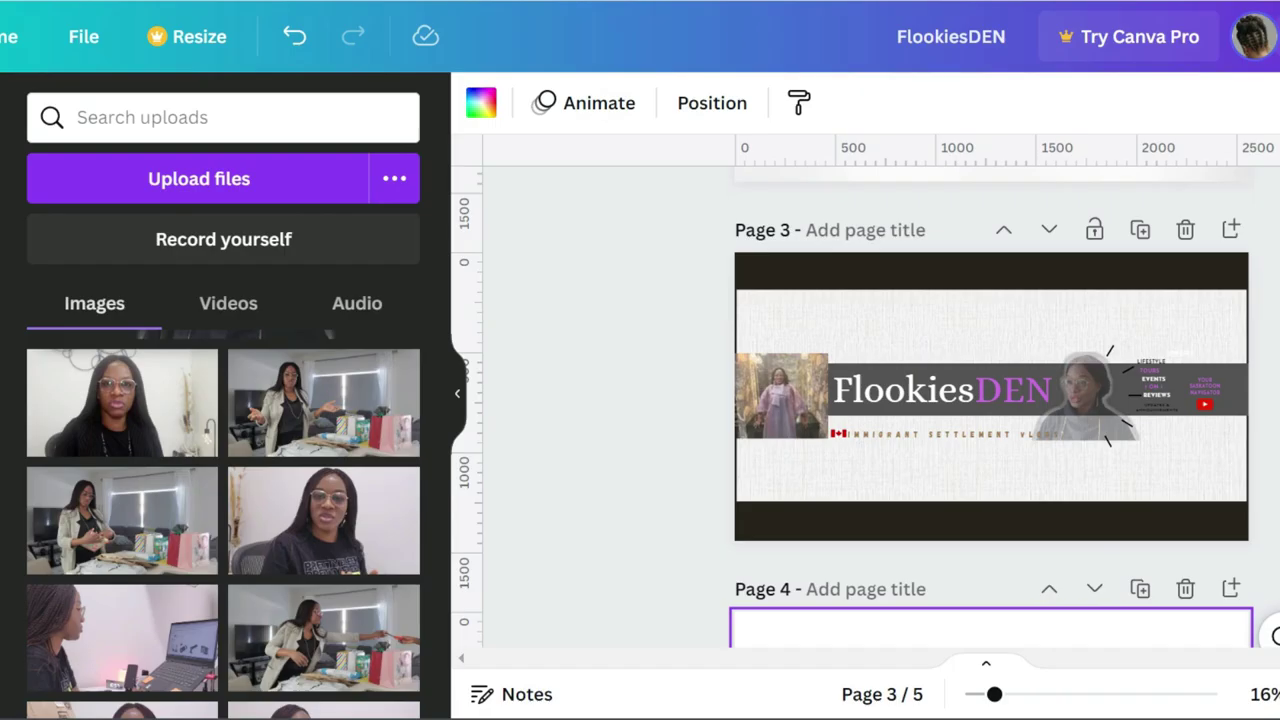
# Apply the "Grey and White Minimal YouTube Channel Art" template from the "Youtube banner" search results to blank page 4.
pyautogui.scroll(-5, 865, 400)
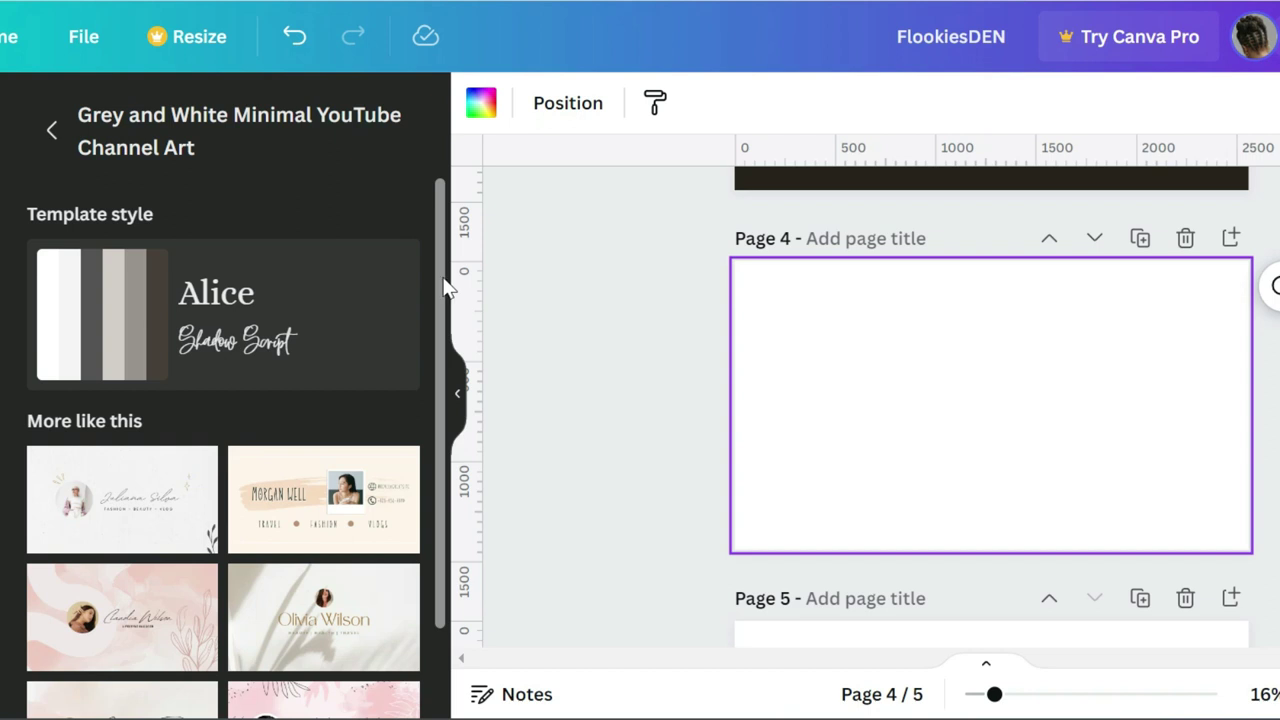
pyautogui.moveTo(443, 280); pyautogui.dragTo(451, 400)
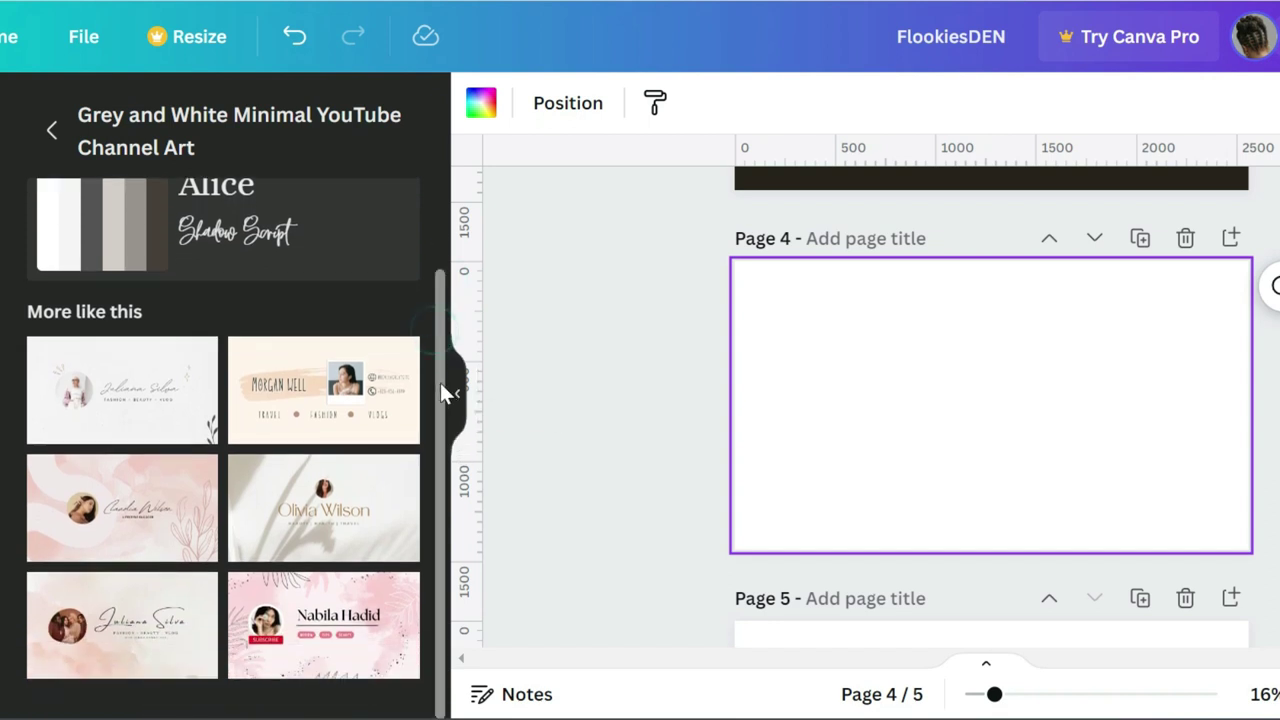
pyautogui.click(52, 130)
pyautogui.scroll(-3, 266, 434)
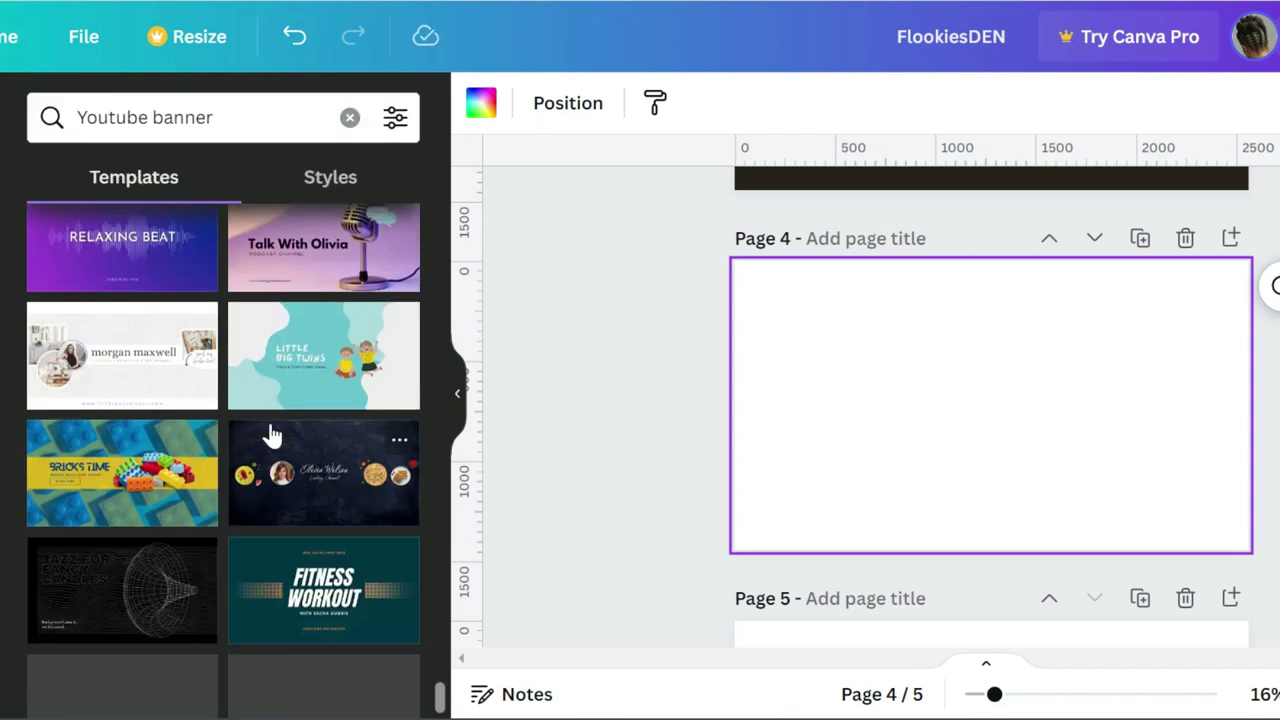
pyautogui.click(134, 360)
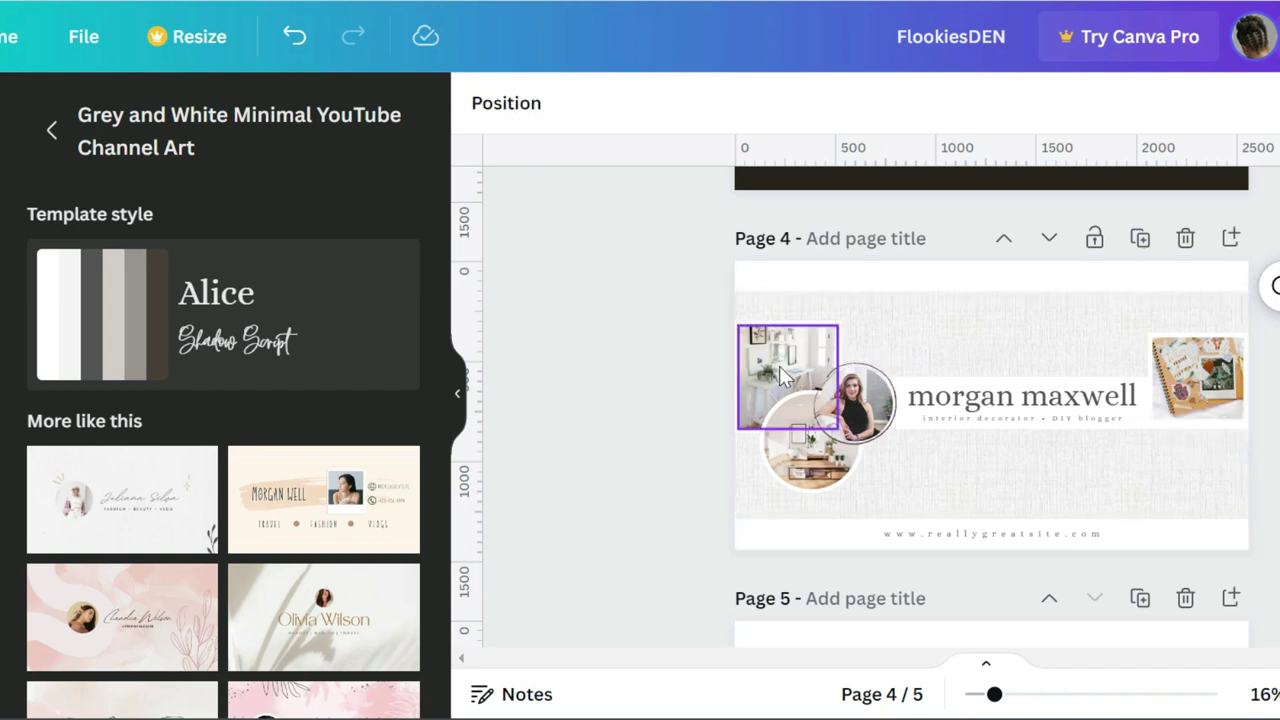
# Delete the circular photos, the notebook photo and the website line from page 4, and shift the remaining room photo slightly down.
pyautogui.click(869, 422)
pyautogui.press('Delete')
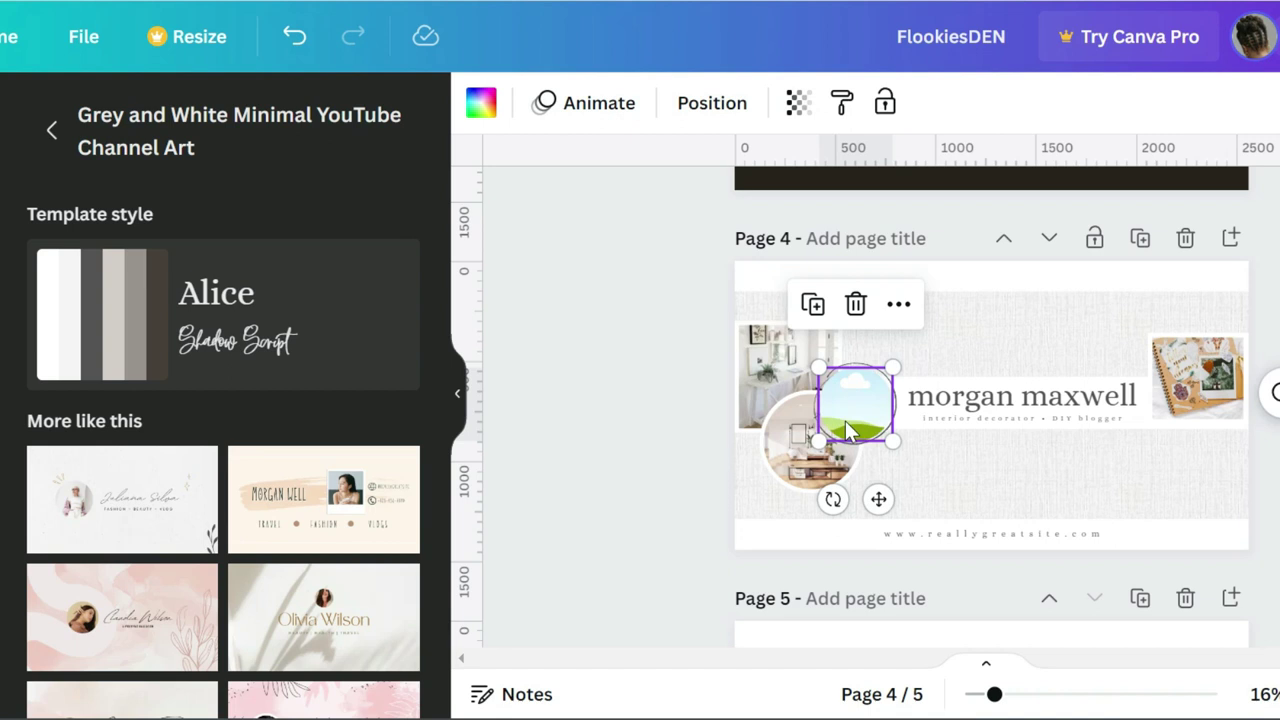
pyautogui.doubleClick(850, 425)
pyautogui.press('Delete')
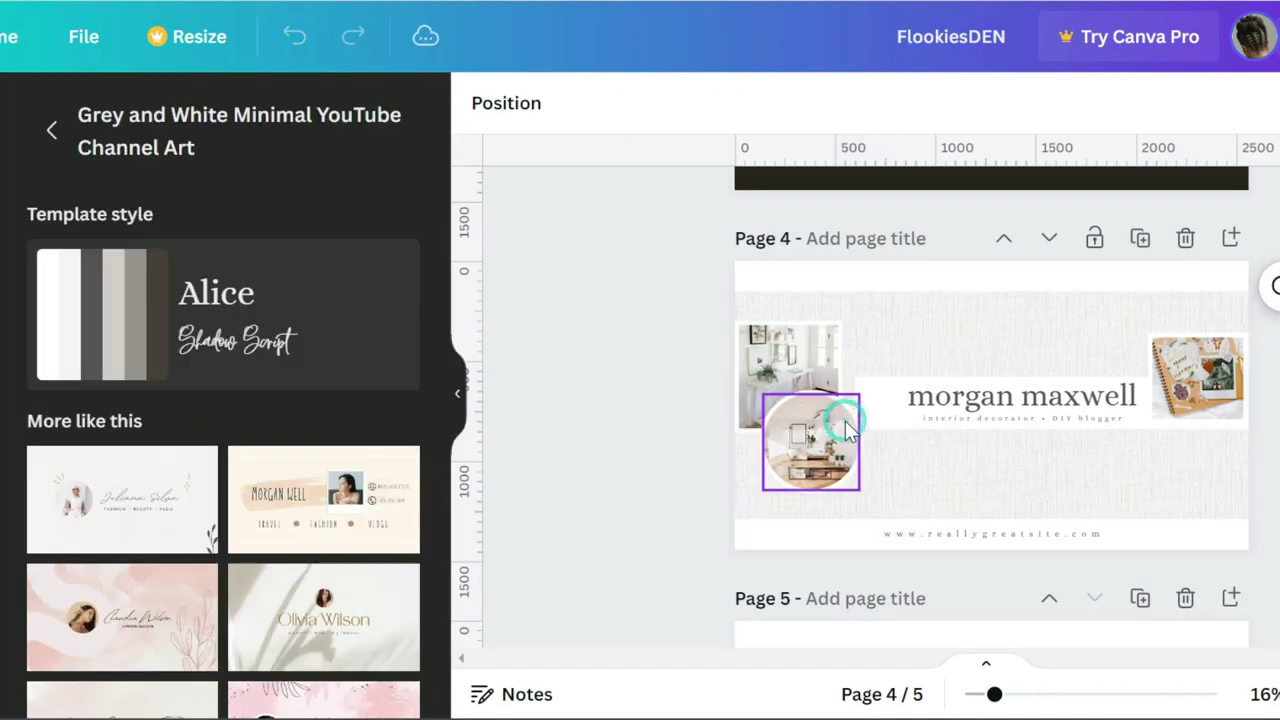
pyautogui.click(804, 379)
pyautogui.moveTo(804, 379); pyautogui.dragTo(808, 405)
# Replace the placeholder name in the banner title on page 4 with "FlookiesDEN".
pyautogui.doubleClick(1119, 396)
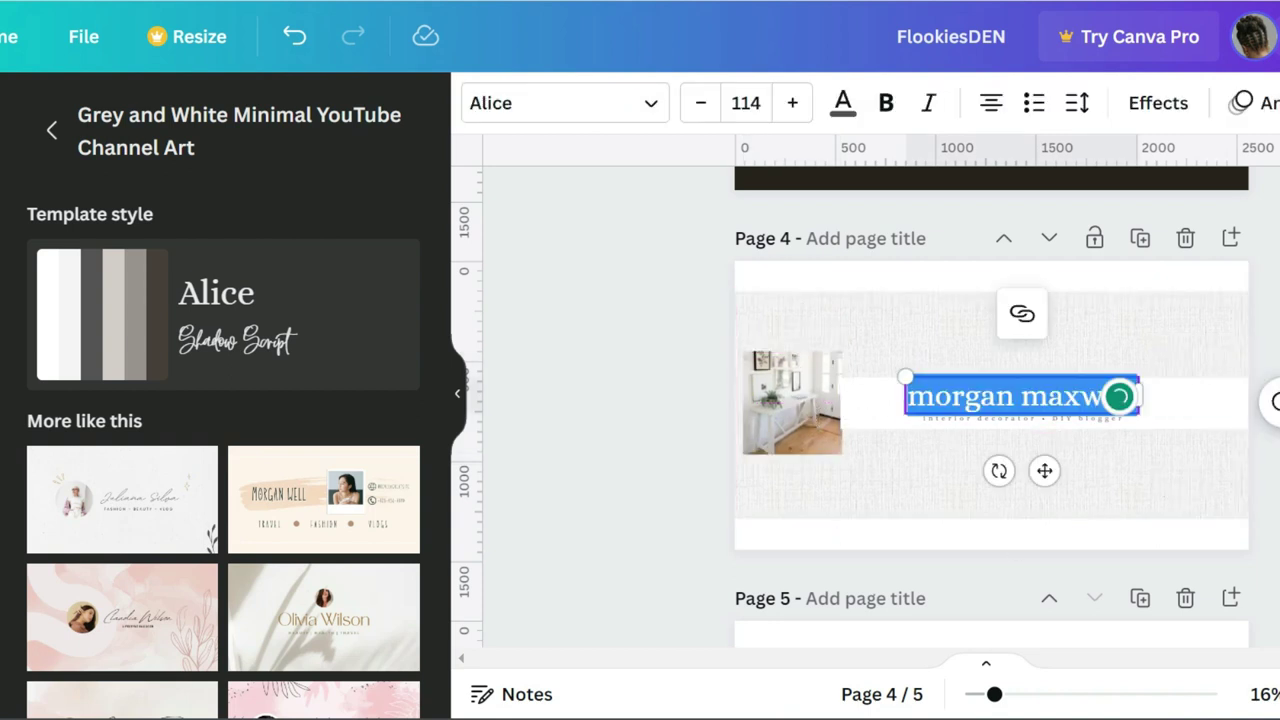
pyautogui.write('Flook')
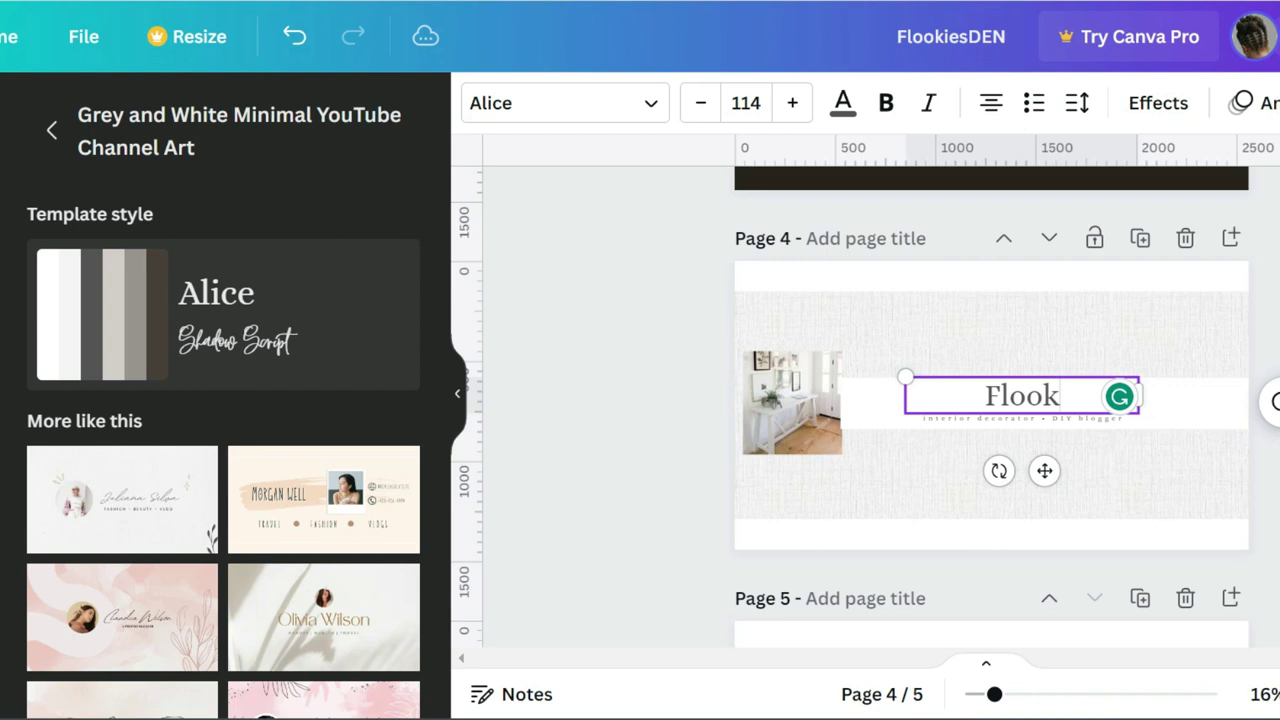
pyautogui.write('ies Den')
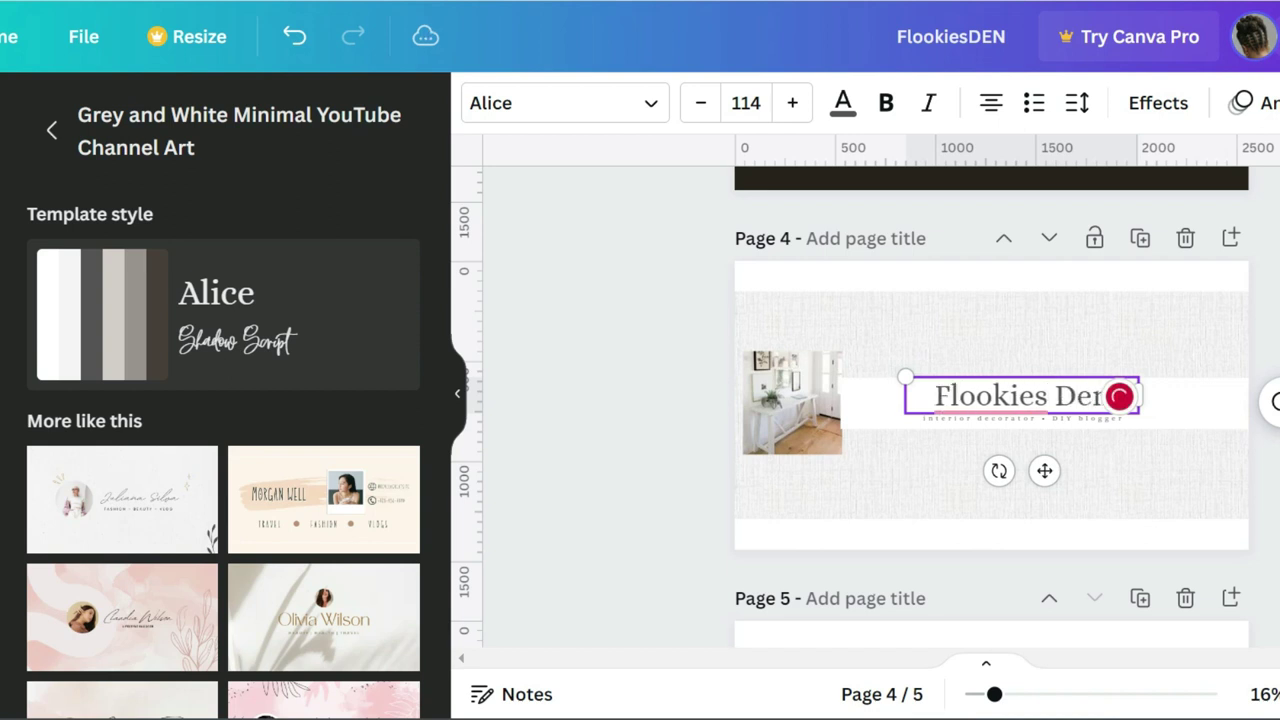
pyautogui.scroll(1, 1128, 478)
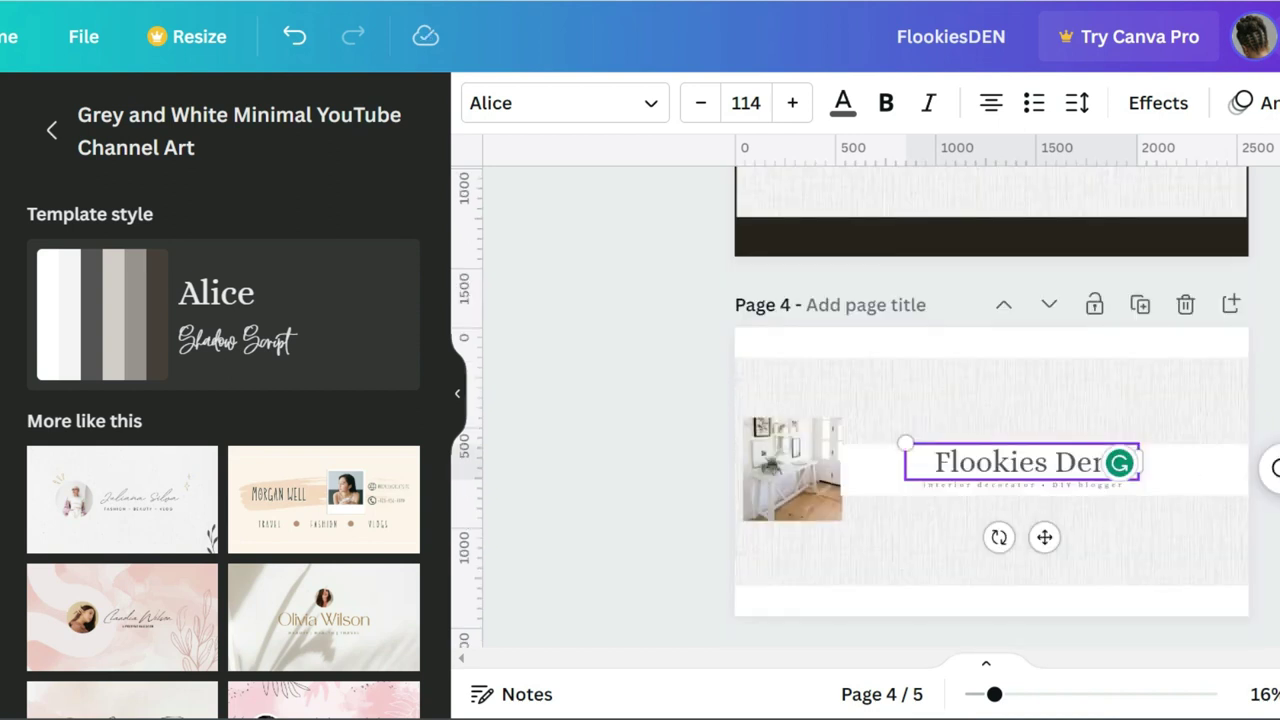
pyautogui.click(1062, 460)
pyautogui.press('BackSpace')
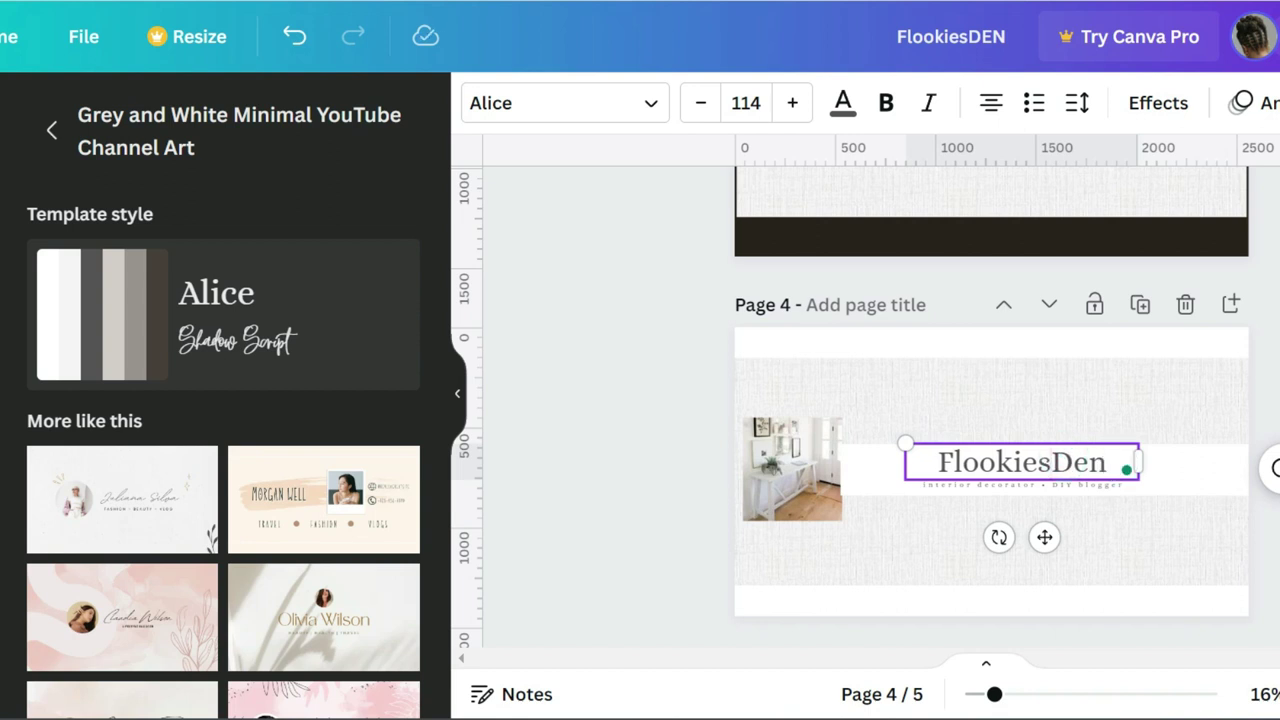
pyautogui.write('EN')
pyautogui.press('Delete')
pyautogui.press('Delete')
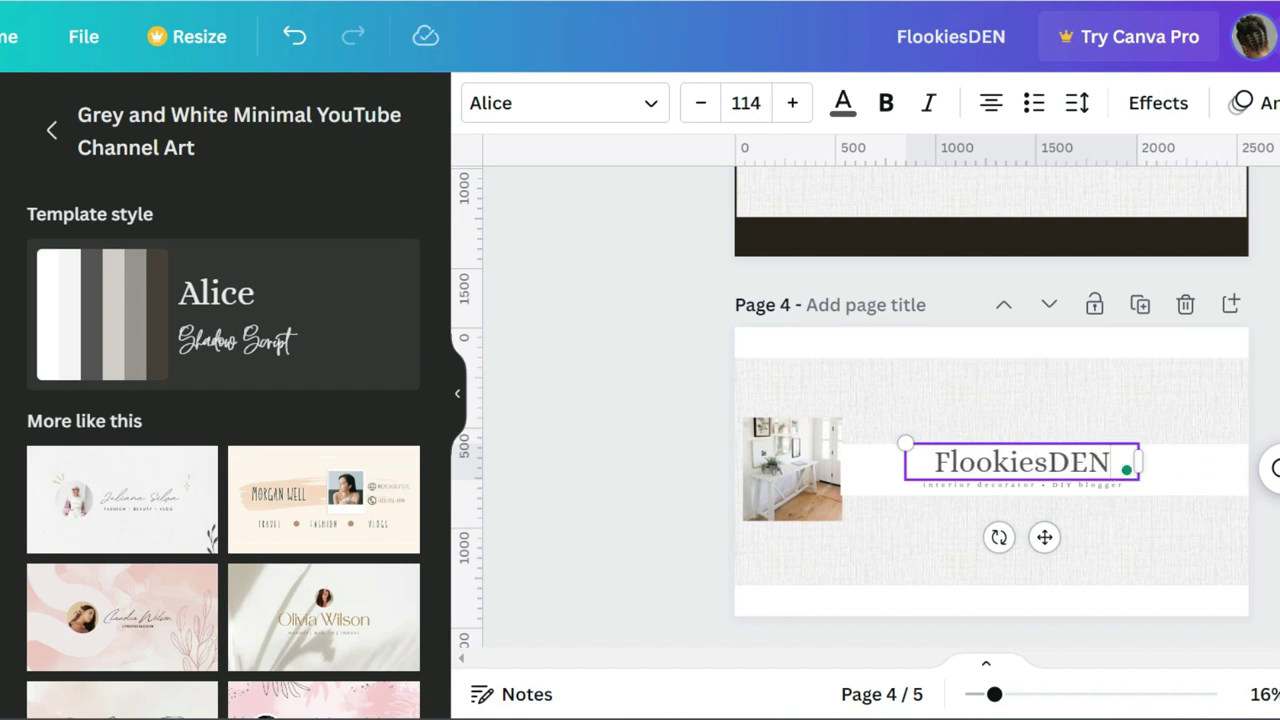
# Enlarge the "FlookiesDEN" title to font size 141 and position it within the white band.
pyautogui.click(1060, 408)
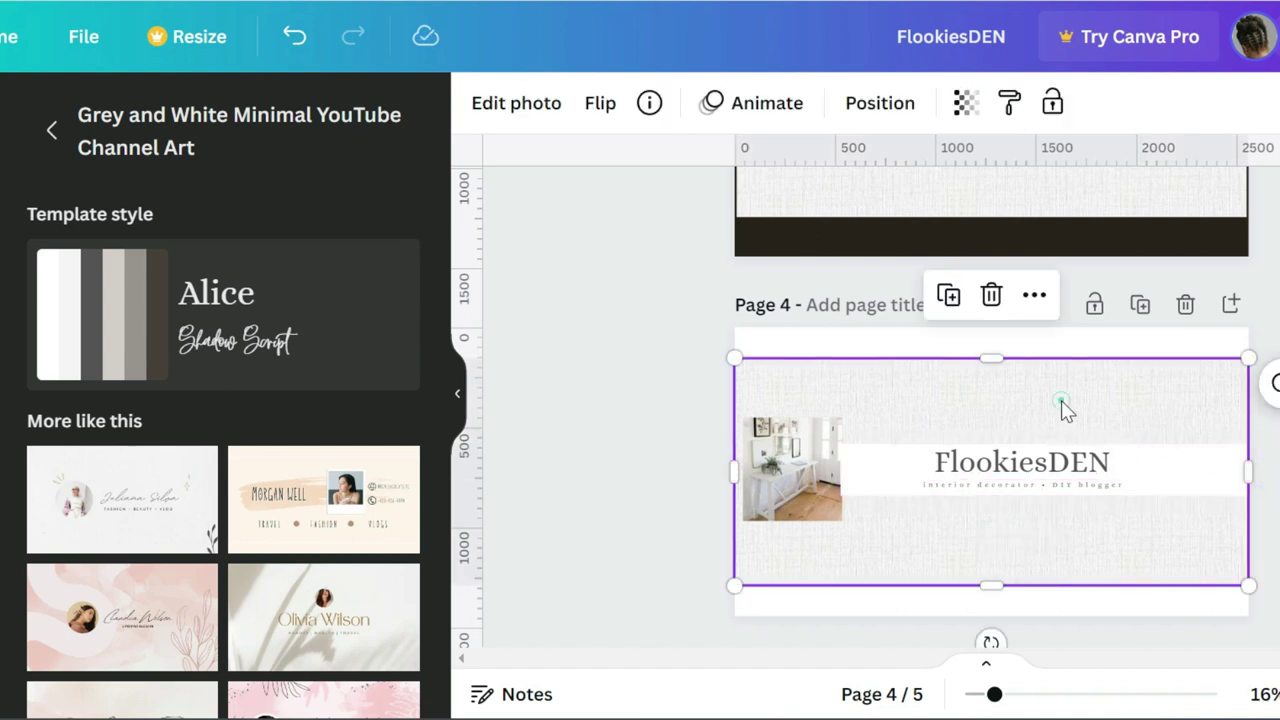
pyautogui.click(912, 478)
pyautogui.moveTo(903, 443); pyautogui.dragTo(849, 434)
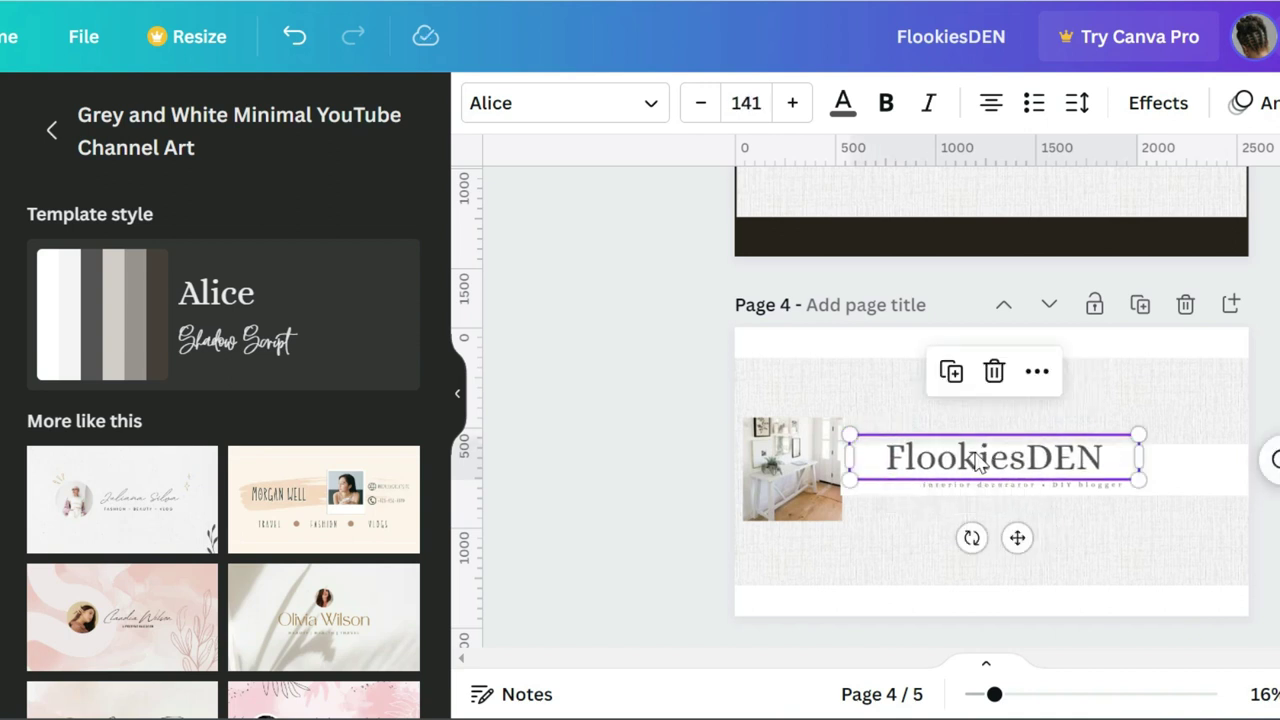
pyautogui.moveTo(977, 460); pyautogui.dragTo(977, 468)
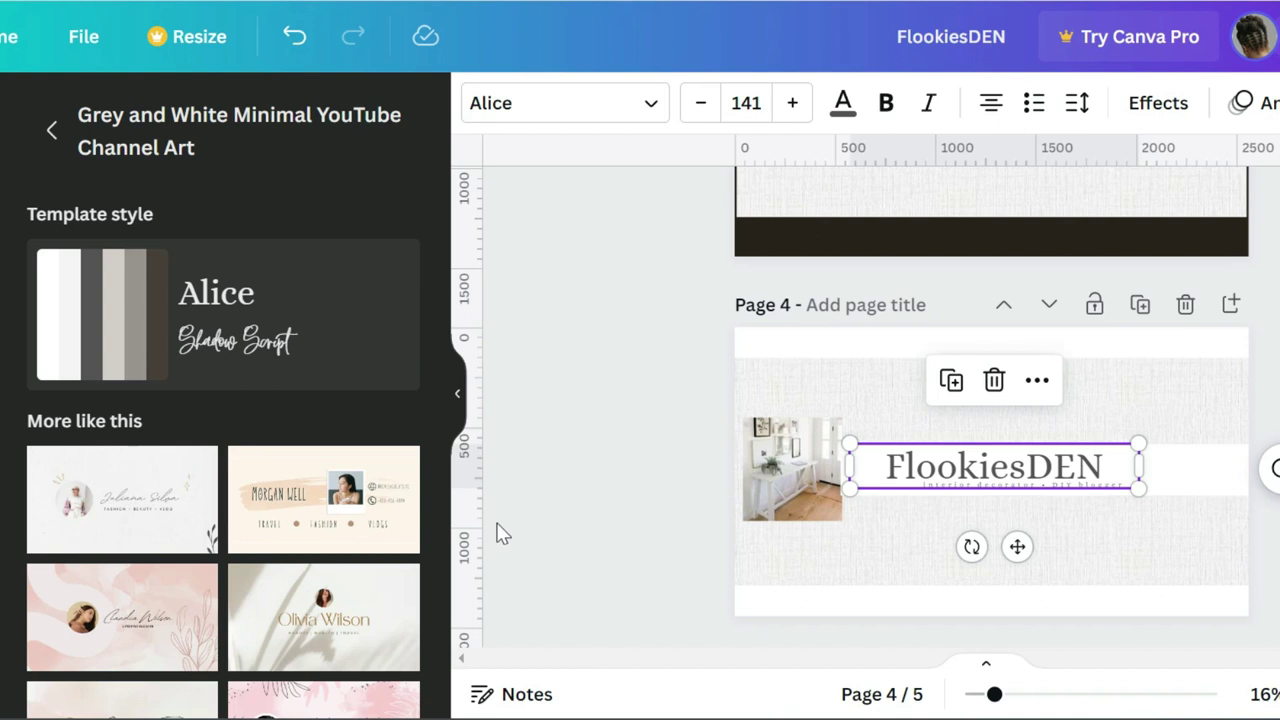
pyautogui.scroll(1, 830, 440)
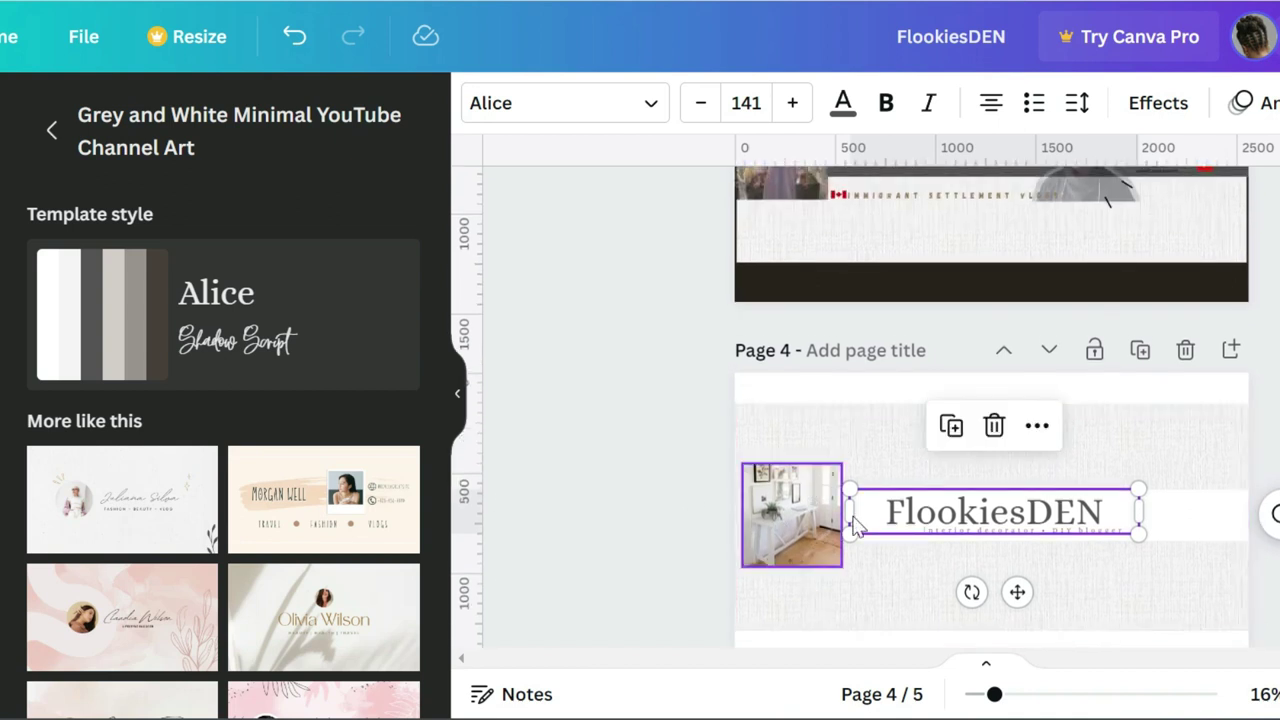
pyautogui.click(1186, 446)
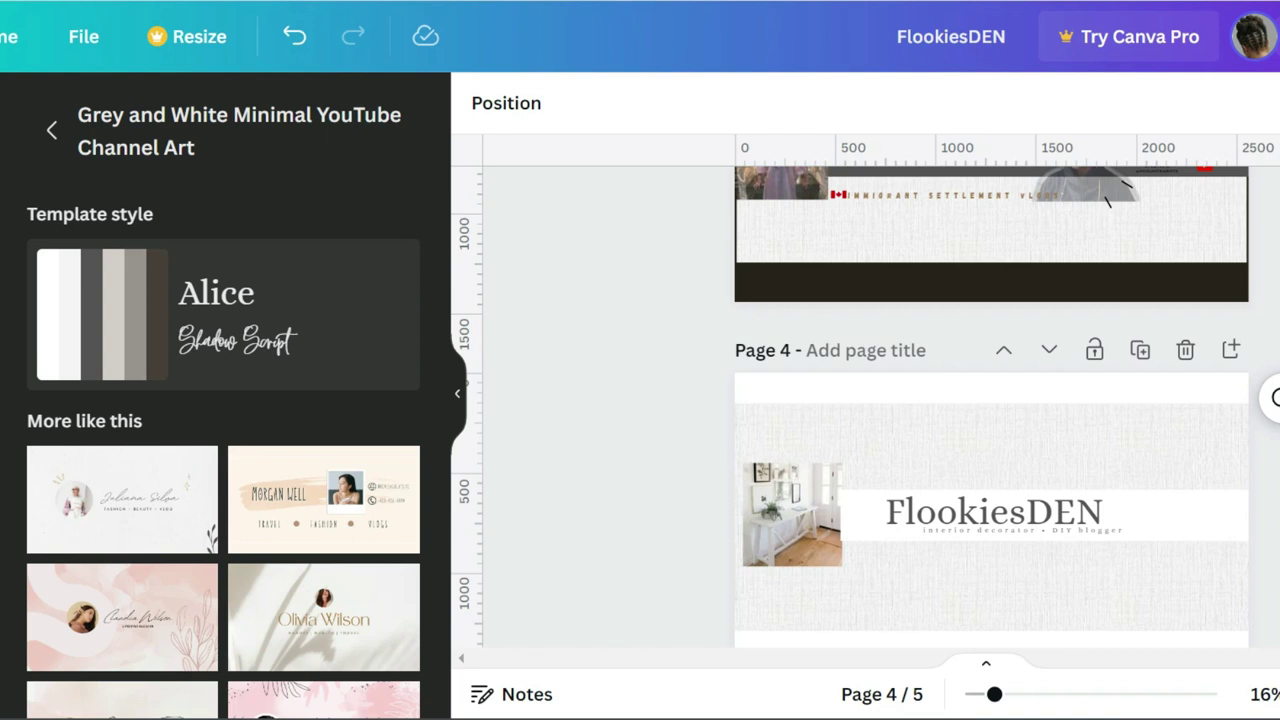
# Replace the tagline beneath the "FlookiesDEN" title with "IMMIGRANT SETTLEMENT VLOG", placed just below the white band.
pyautogui.scroll(1, 865, 407)
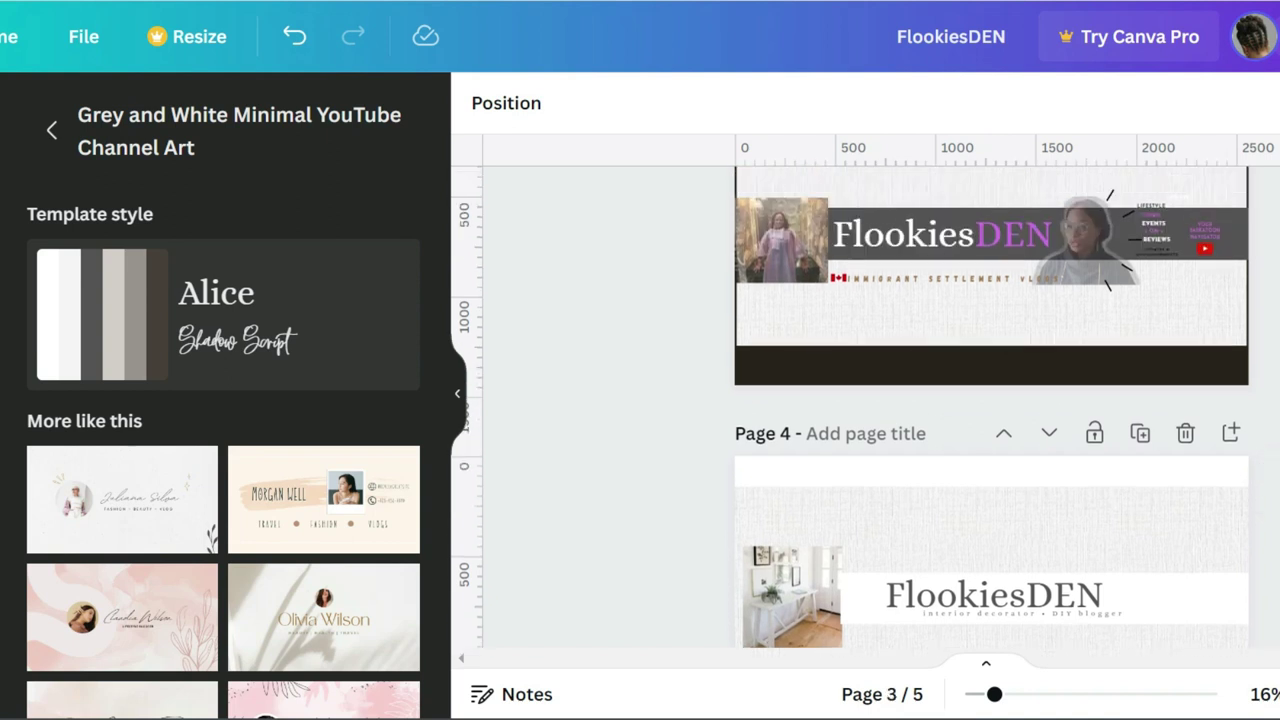
pyautogui.scroll(-1, 865, 407)
pyautogui.scroll(-1, 990, 450)
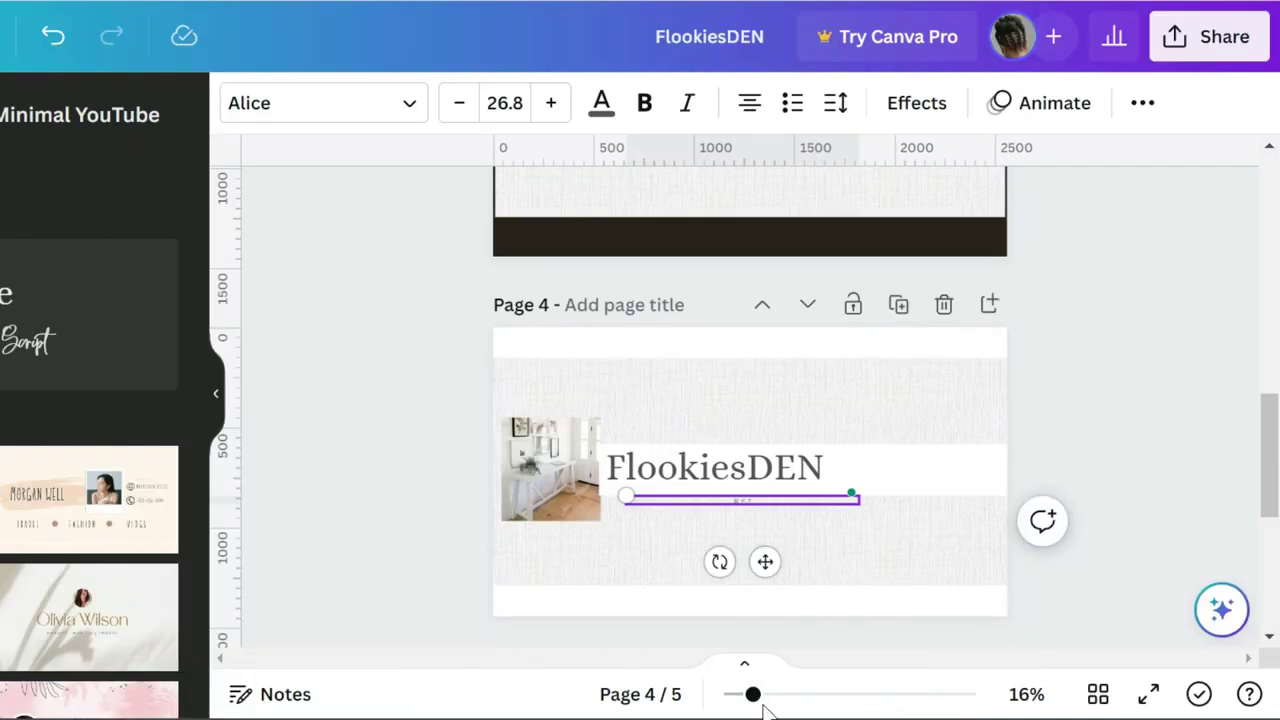
pyautogui.moveTo(752, 697); pyautogui.dragTo(797, 690)
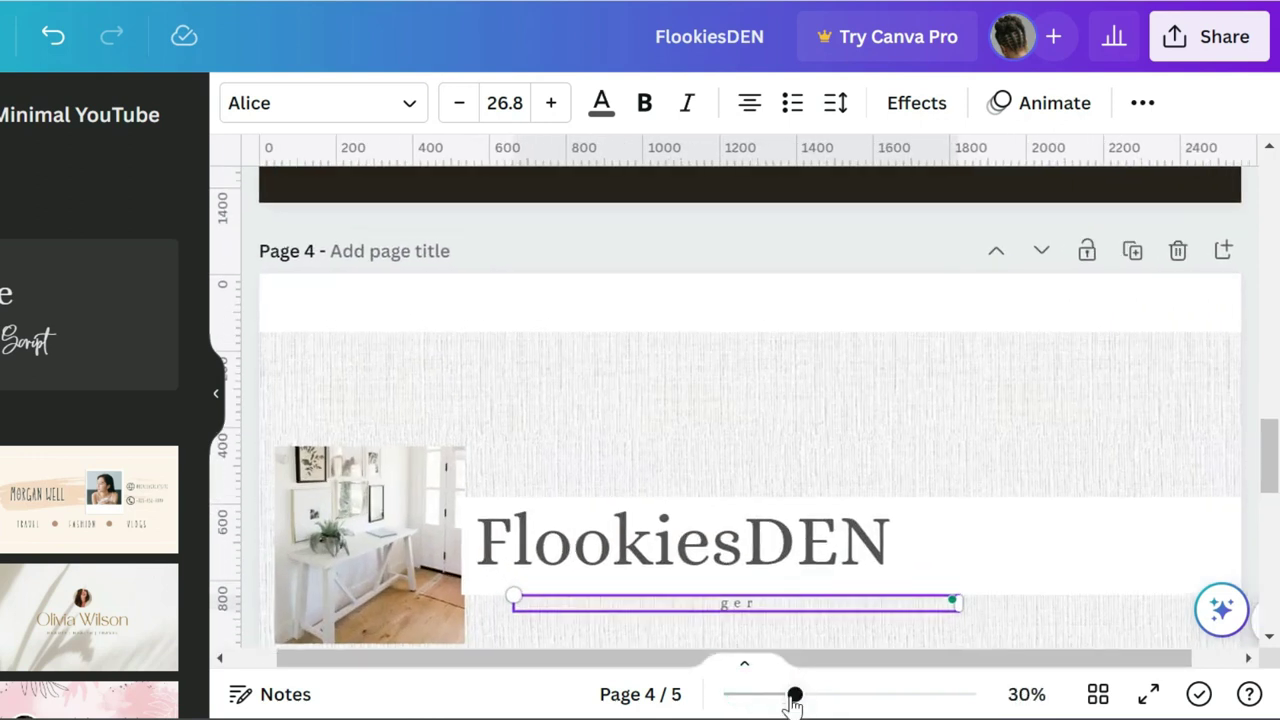
pyautogui.moveTo(797, 699); pyautogui.dragTo(790, 699)
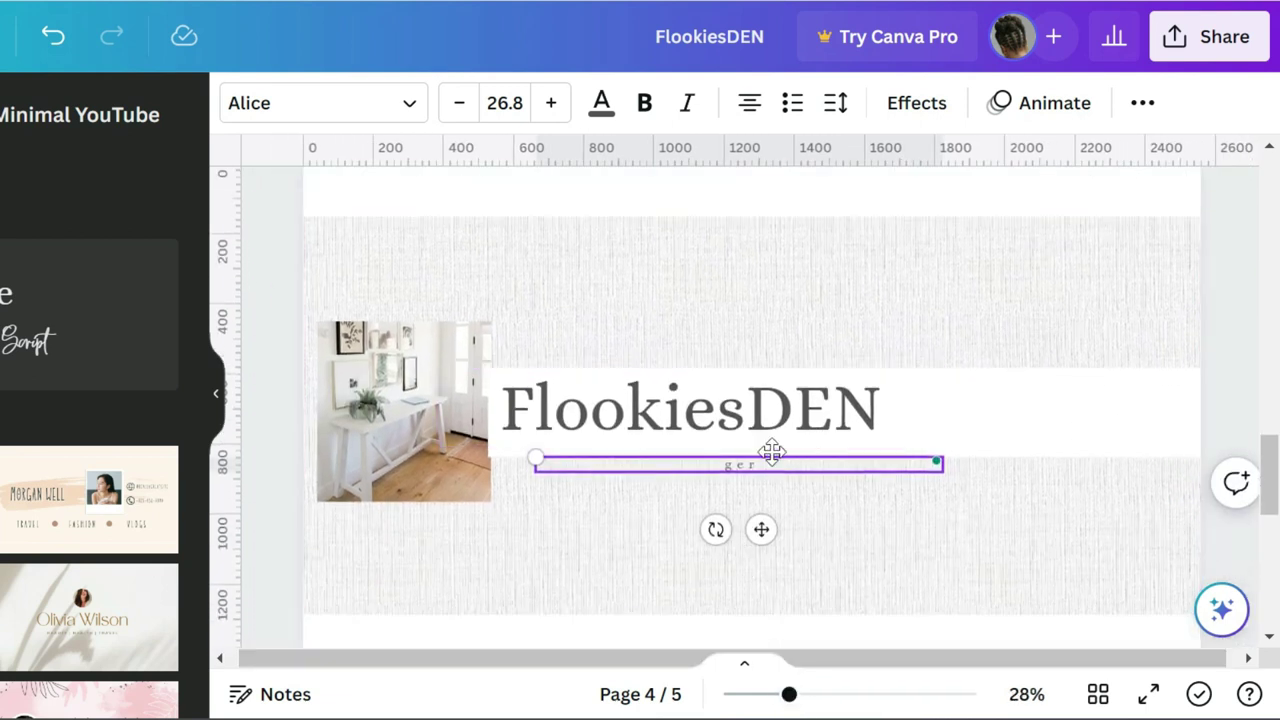
pyautogui.doubleClick(740, 464)
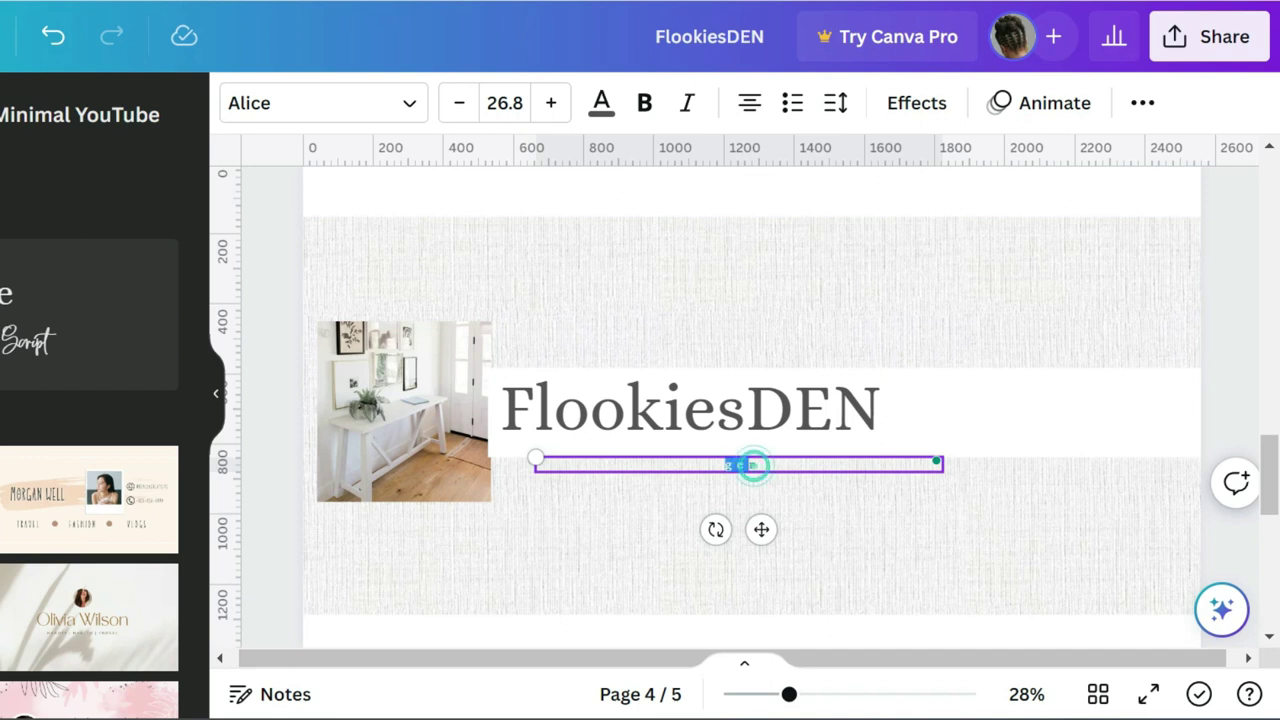
pyautogui.write('n')
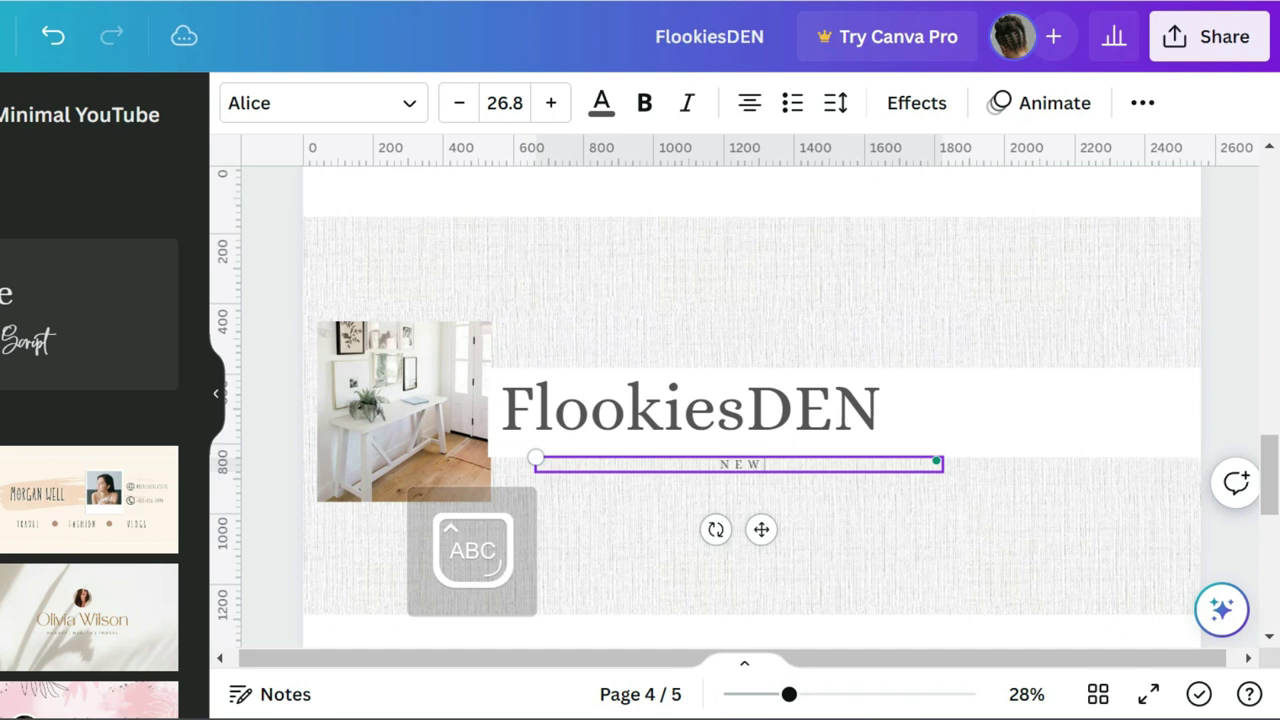
pyautogui.write('IMMIGRANT VLOG')
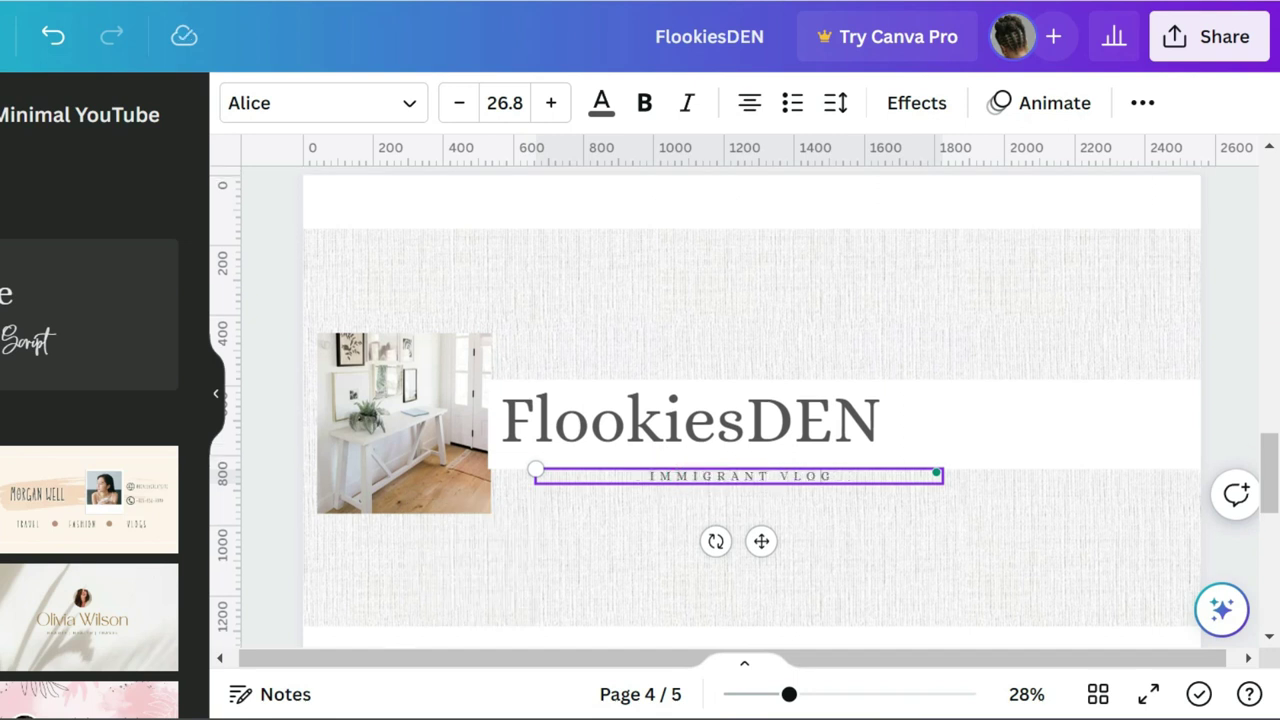
pyautogui.write('SETTLEMEN')
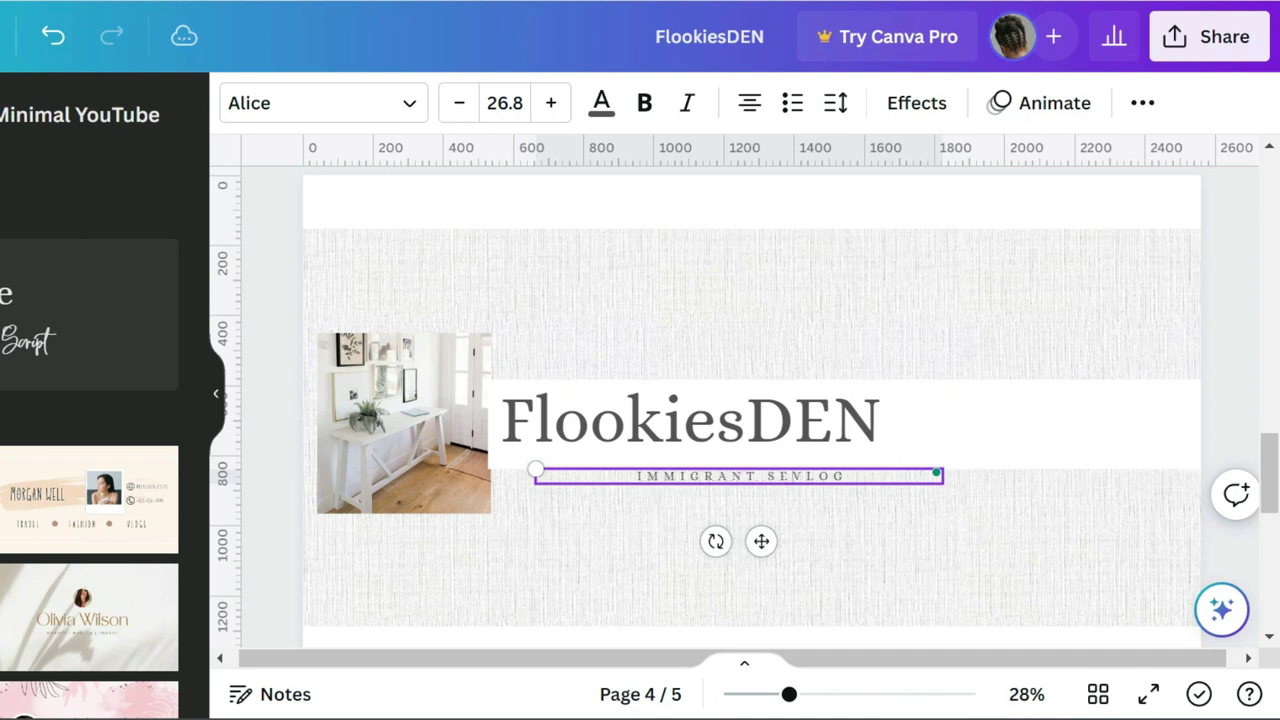
pyautogui.write('T')
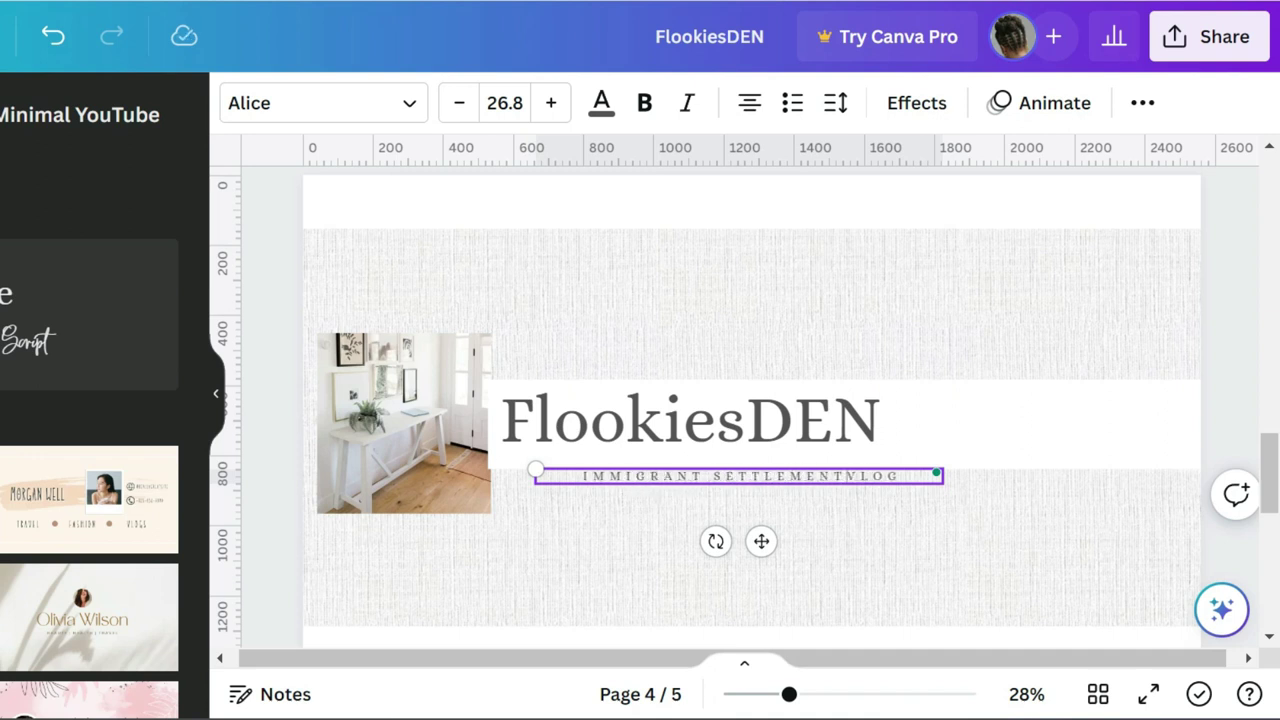
pyautogui.click(994, 437)
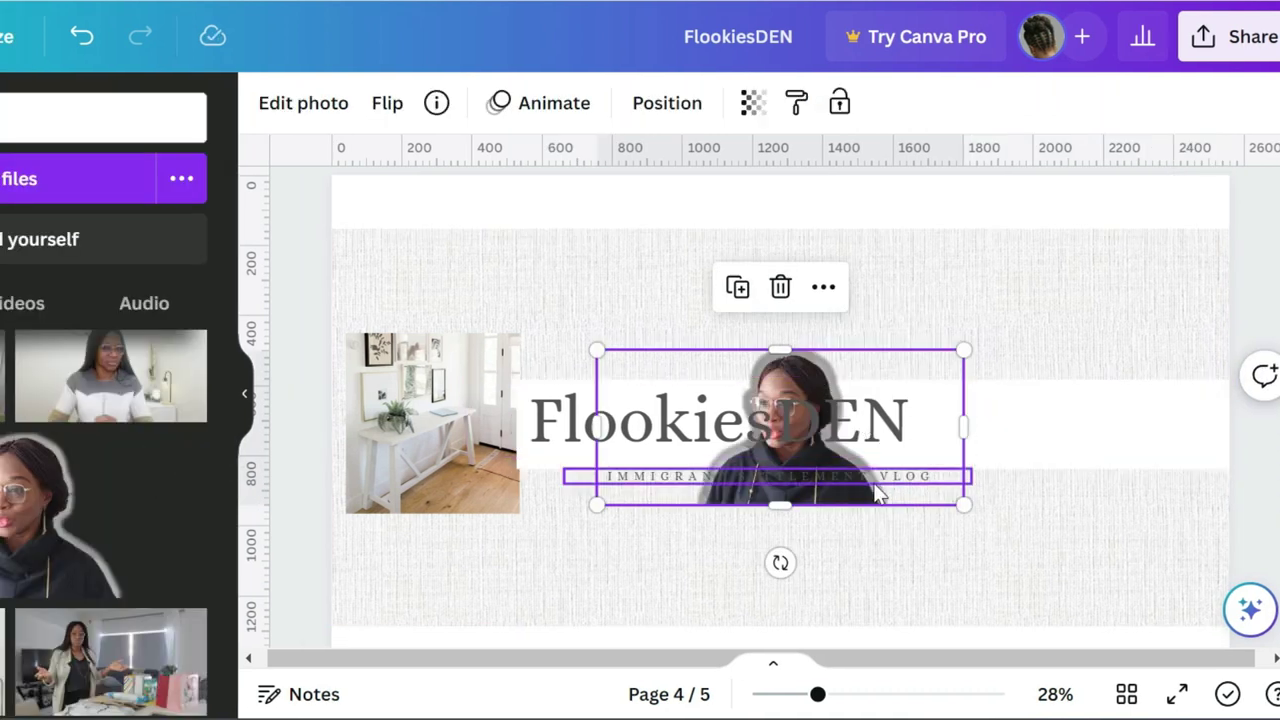
# Place the cutout portrait beside the end of the "FlookiesDEN" title and set its transparency to 53.
pyautogui.moveTo(900, 371); pyautogui.dragTo(1092, 357)
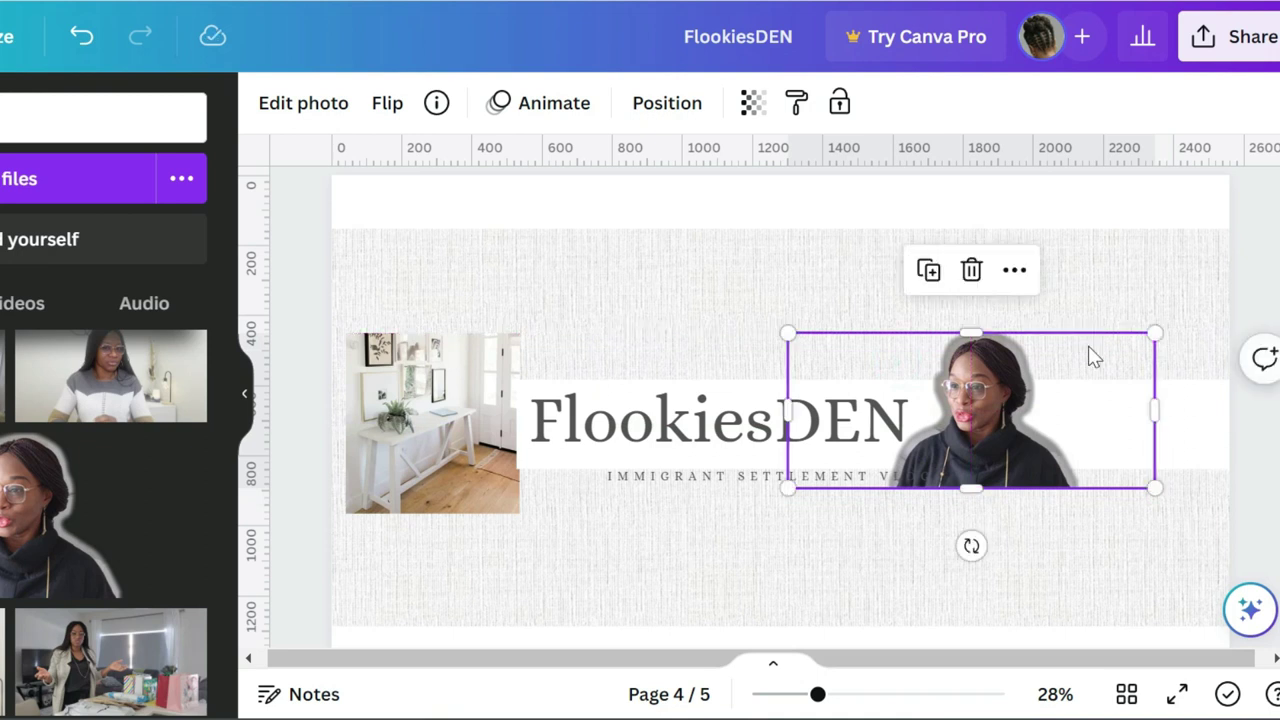
pyautogui.click(753, 103)
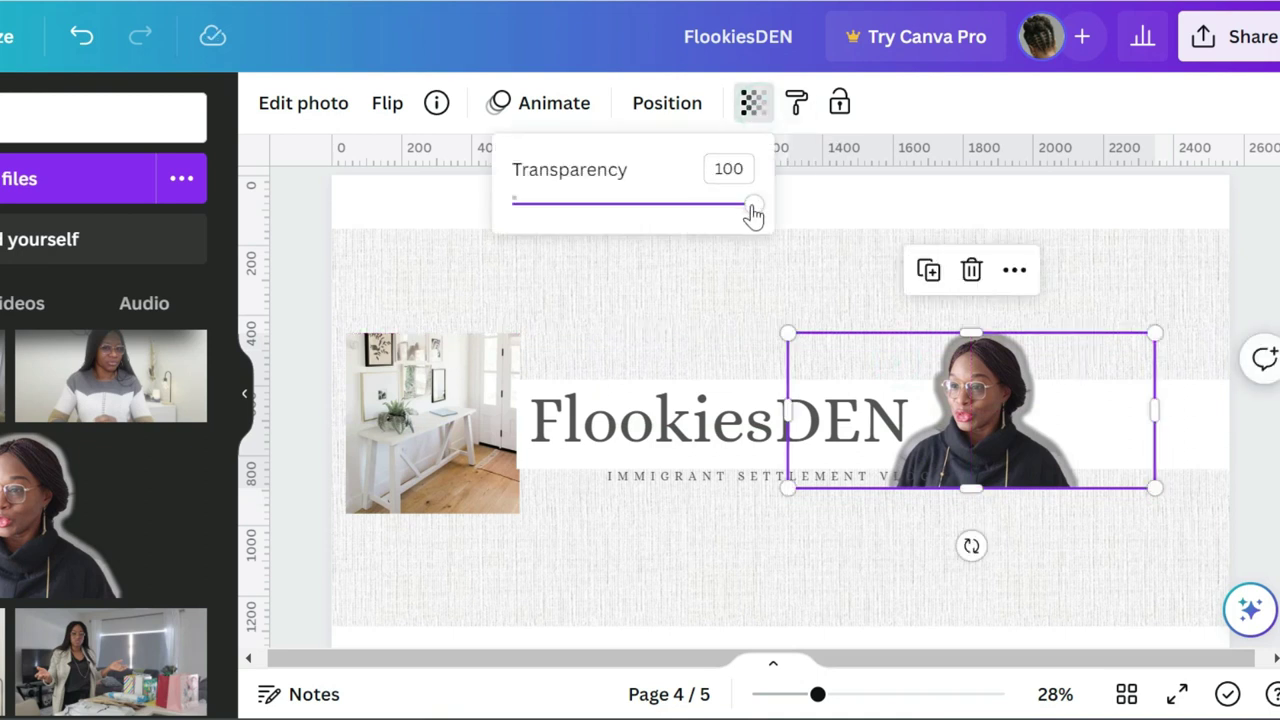
pyautogui.moveTo(753, 213); pyautogui.dragTo(641, 214)
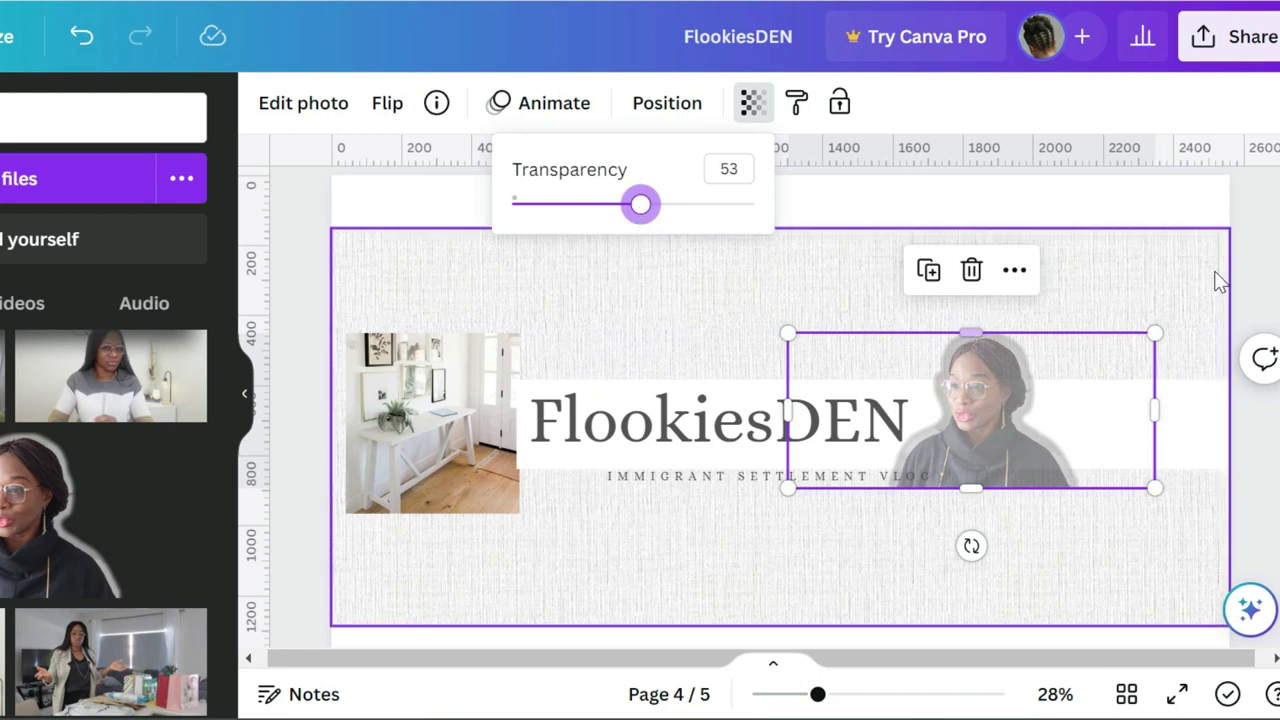
pyautogui.click(1130, 283)
pyautogui.moveTo(1047, 373); pyautogui.dragTo(1010, 410)
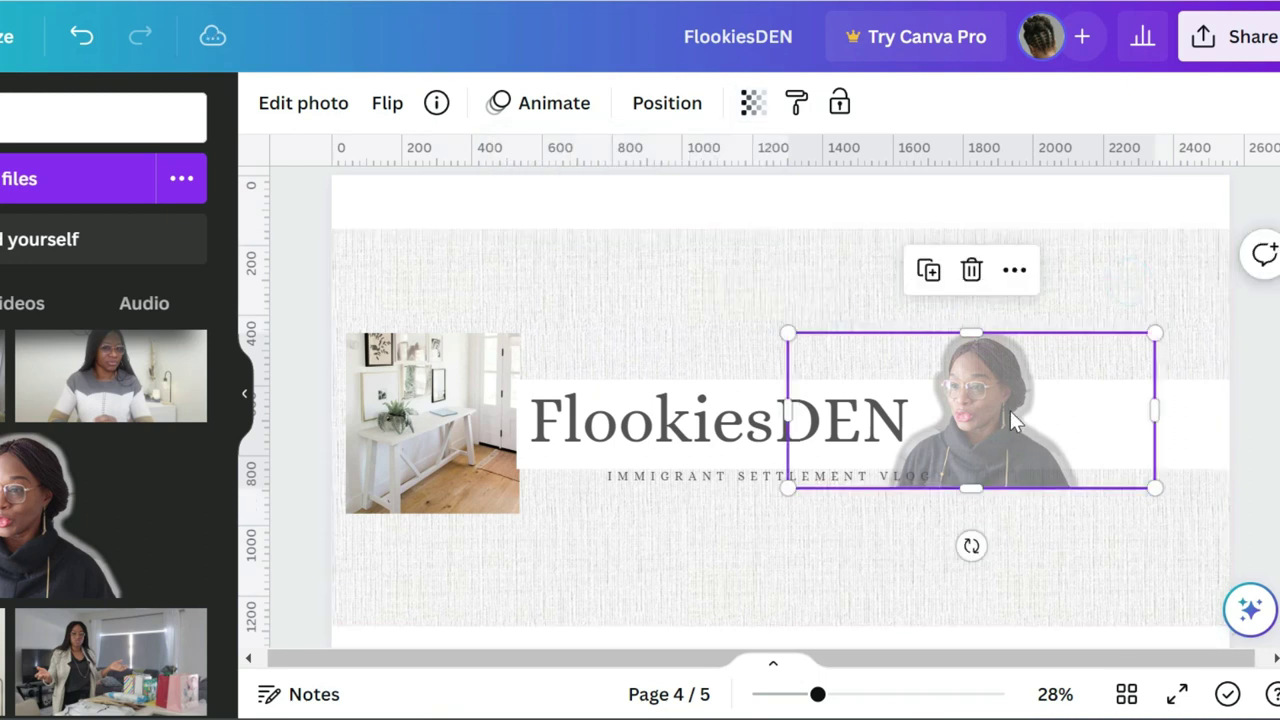
# Replace the room photo on page 4 with the uploaded full-length photo of the woman in the purple dress.
pyautogui.click(415, 388)
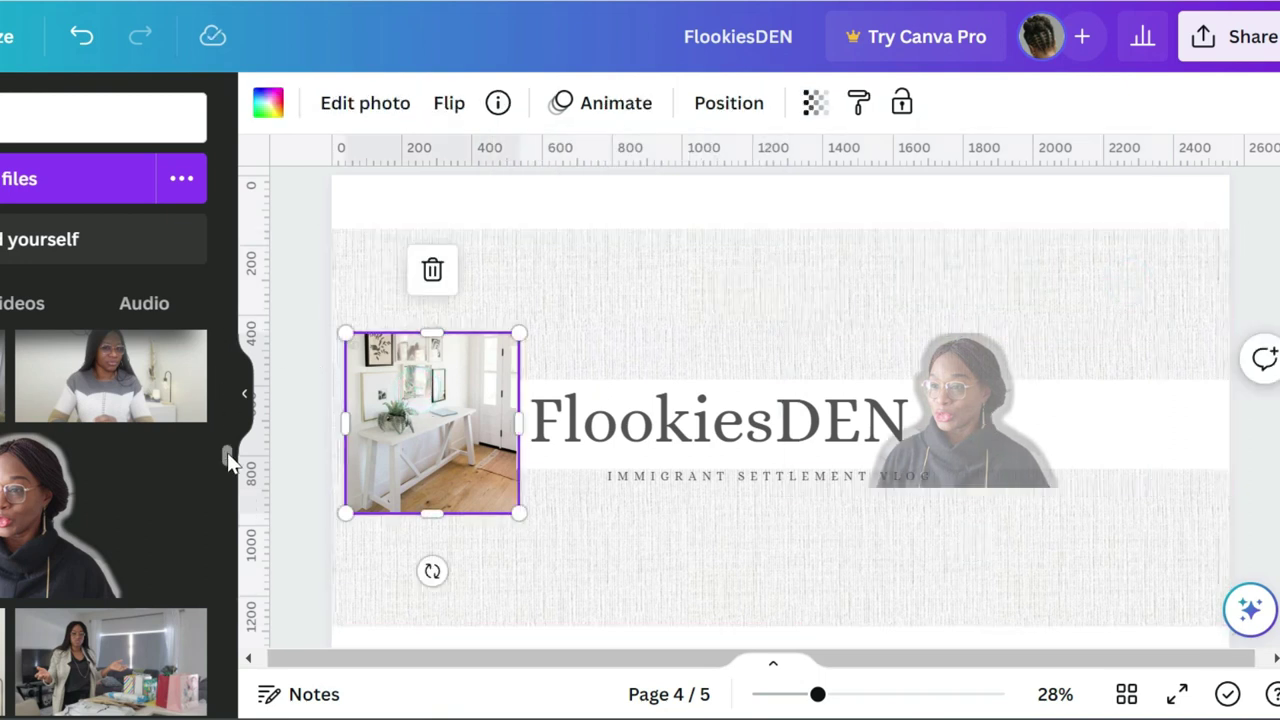
pyautogui.scroll(5, 223, 450)
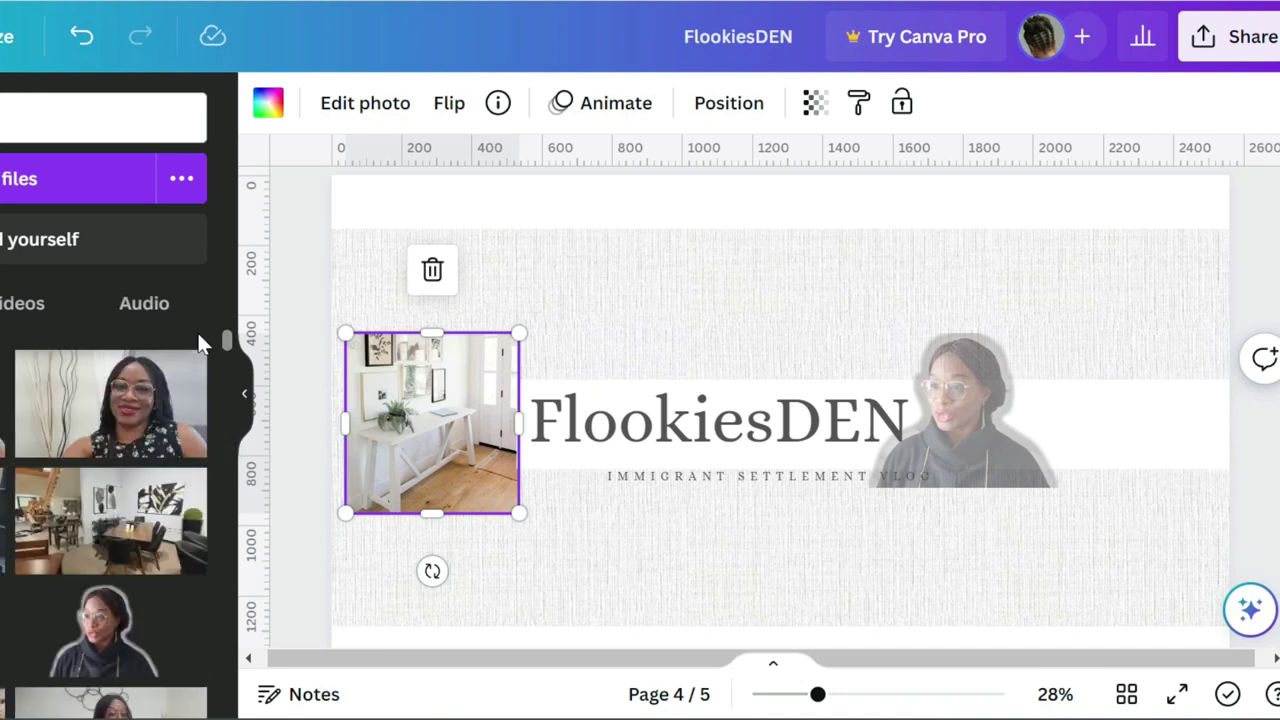
pyautogui.scroll(-2, 197, 330)
pyautogui.scroll(-2, 198, 340)
pyautogui.scroll(-3, 197, 350)
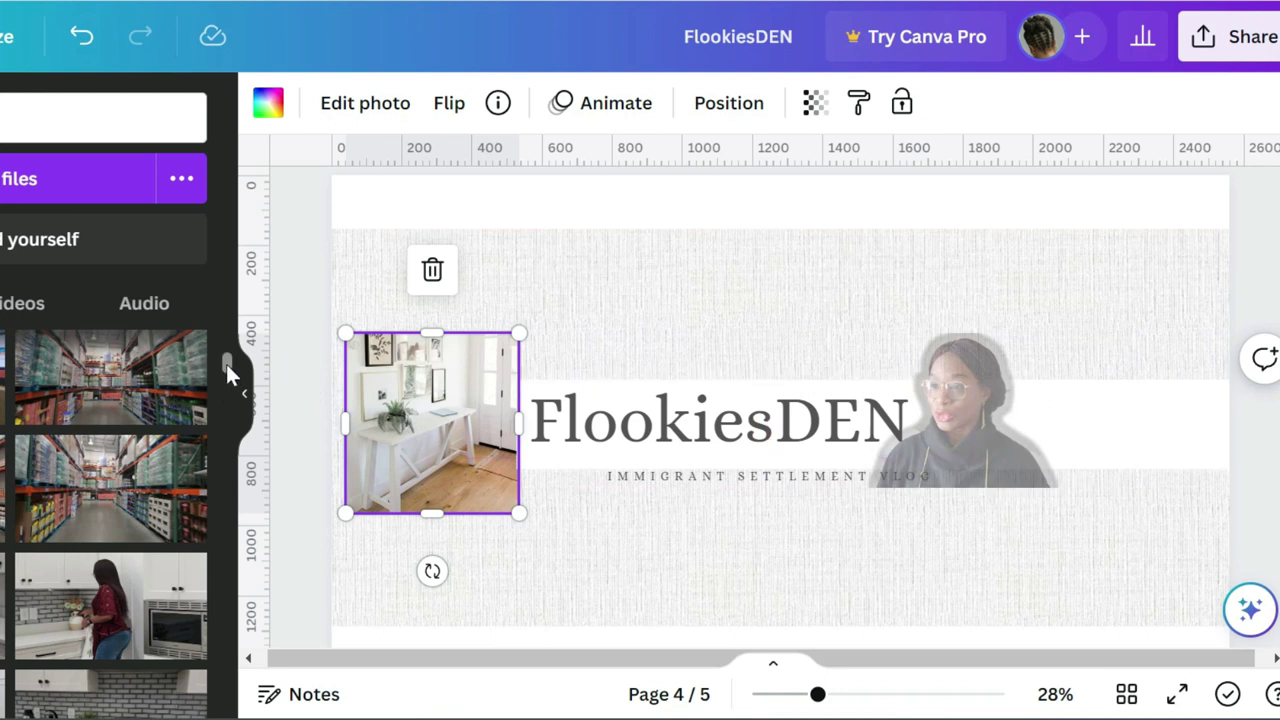
pyautogui.moveTo(226, 364); pyautogui.dragTo(246, 404)
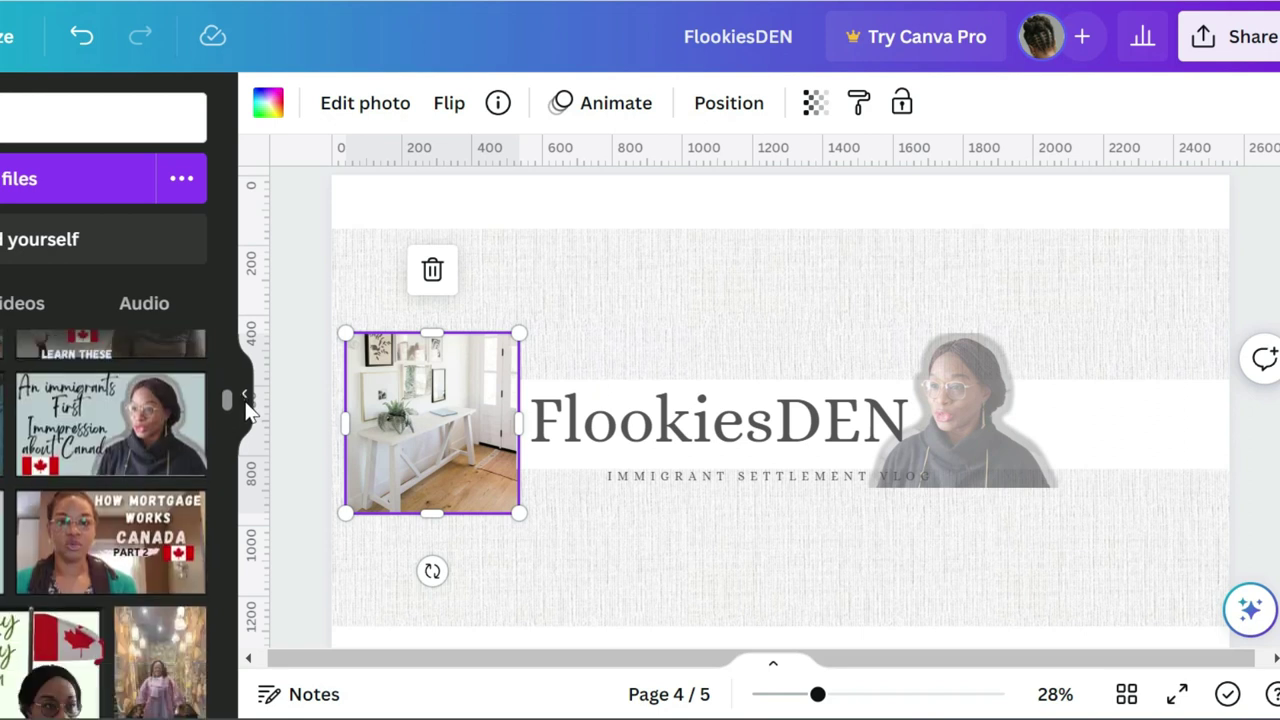
pyautogui.click(170, 630)
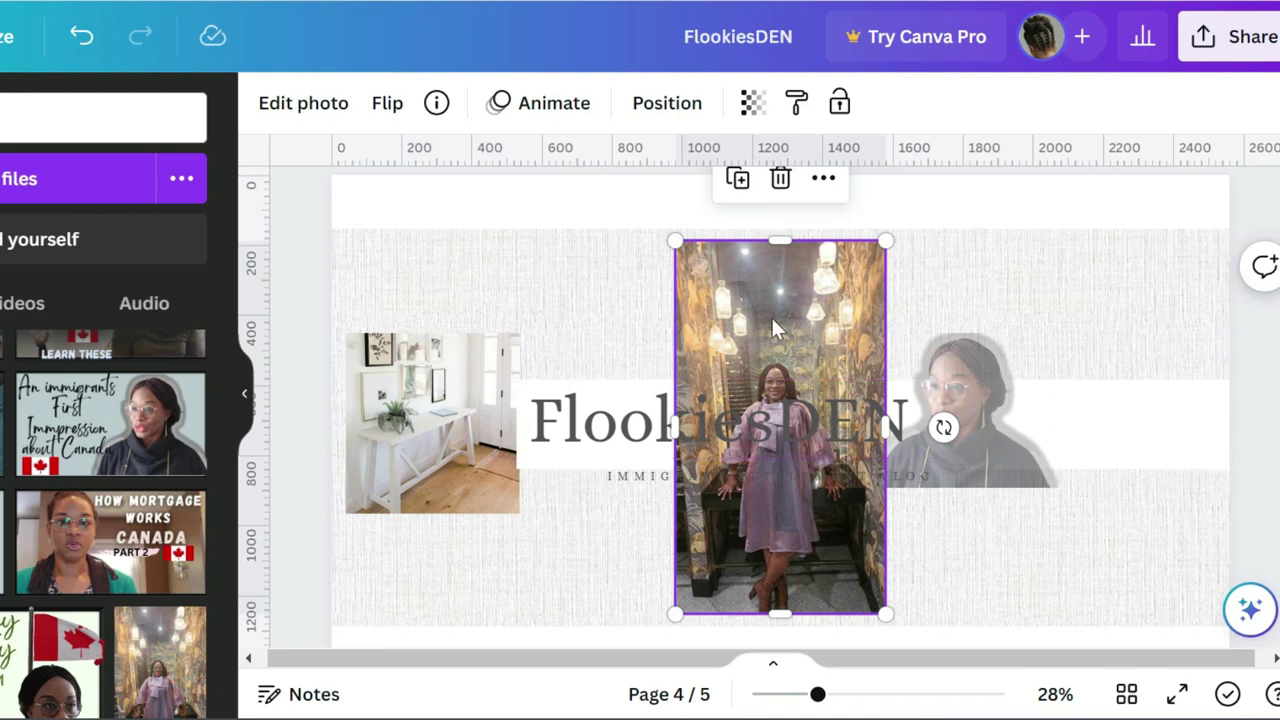
pyautogui.moveTo(757, 314); pyautogui.dragTo(437, 338)
# Enlarge the purple-dress photo within its frame and reposition the crop so the woman is centered.
pyautogui.doubleClick(434, 373)
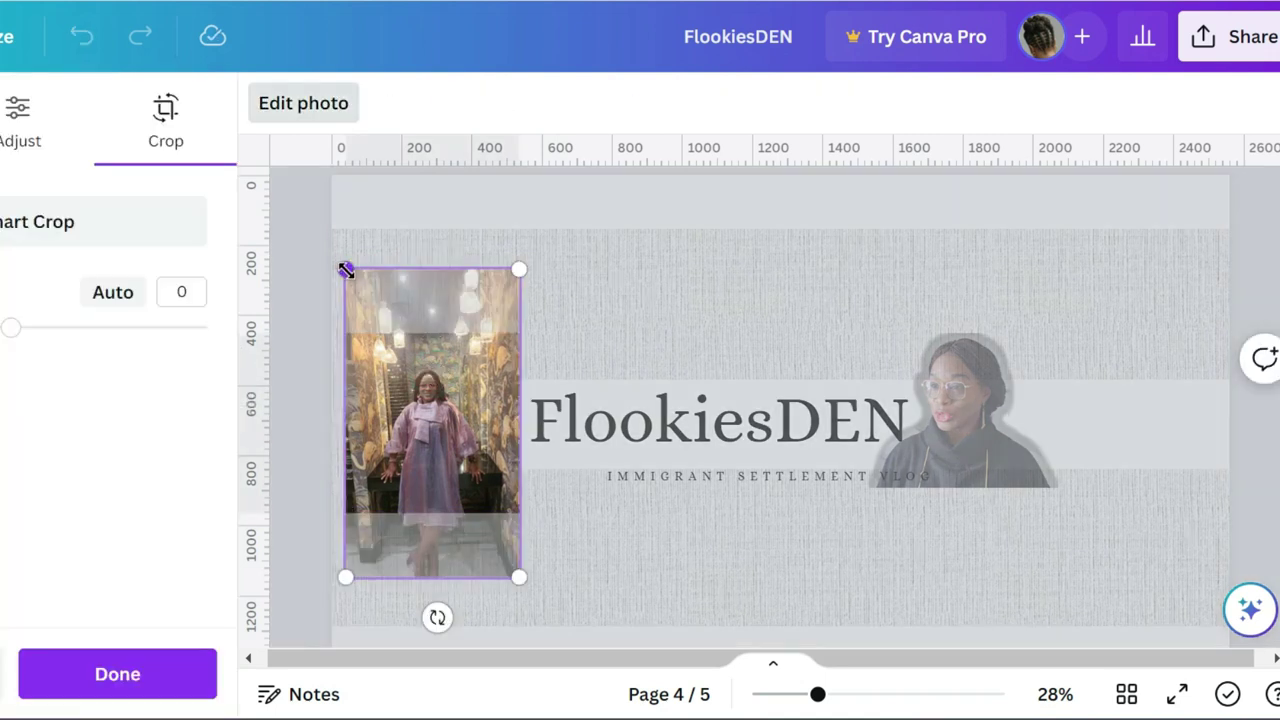
pyautogui.moveTo(341, 266); pyautogui.dragTo(316, 215)
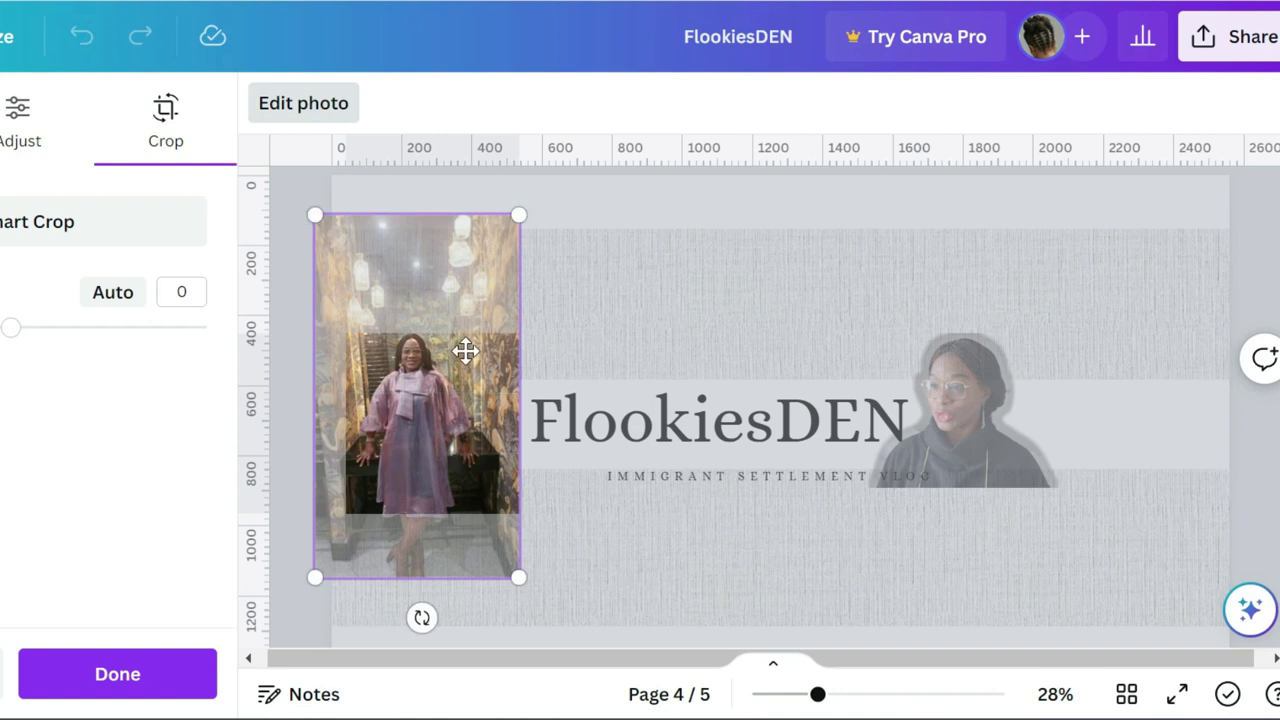
pyautogui.moveTo(470, 397); pyautogui.dragTo(500, 409)
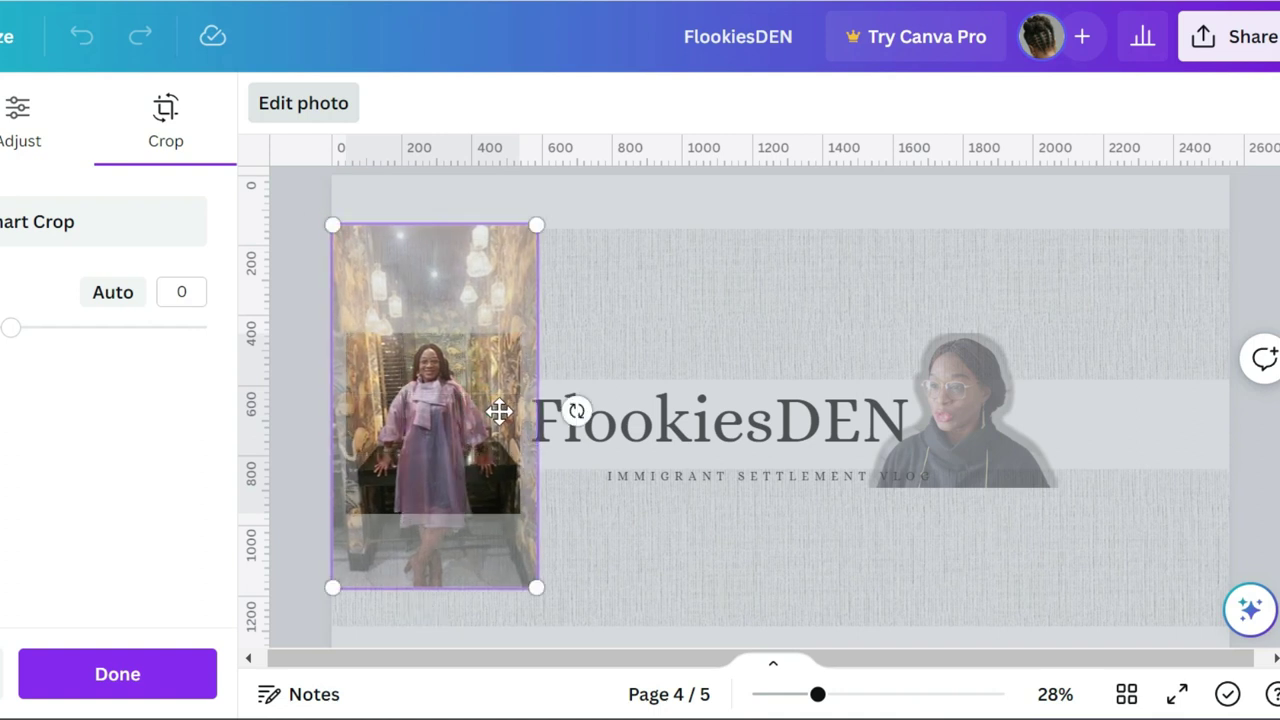
pyautogui.click(723, 323)
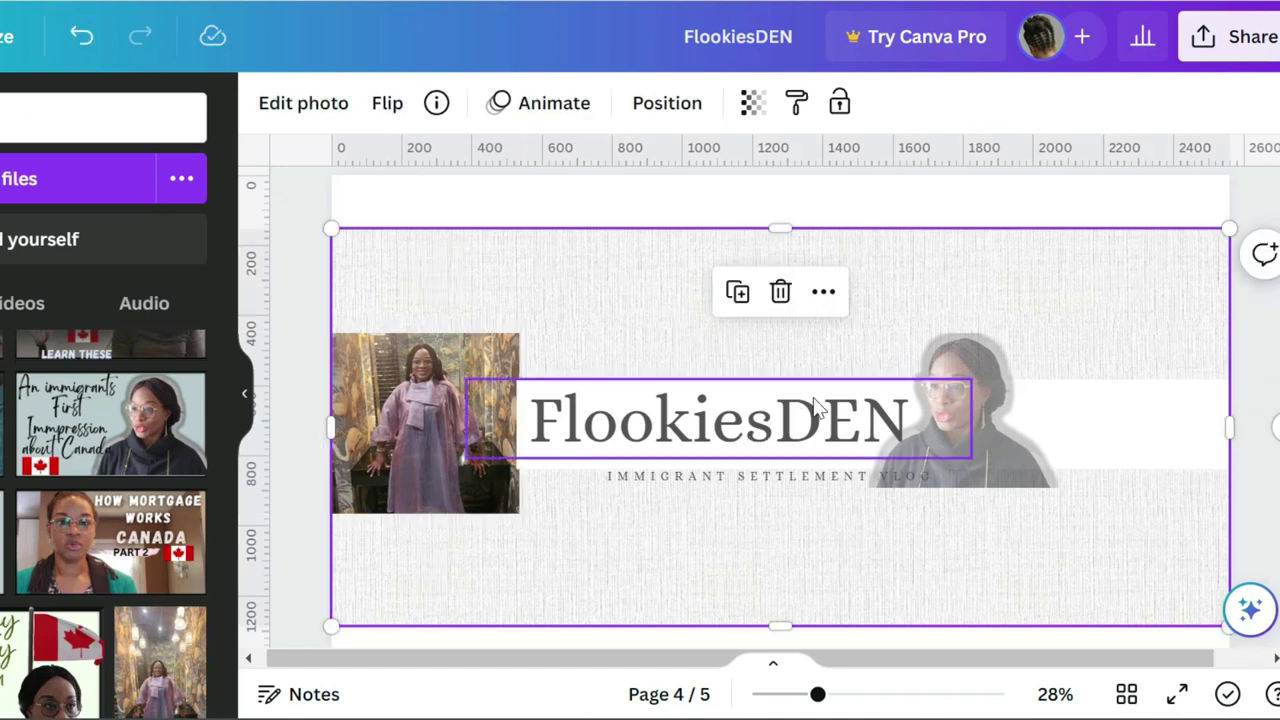
# Fill the white band behind the "FlookiesDEN" title with the near-black color #27221b.
pyautogui.click(1187, 427)
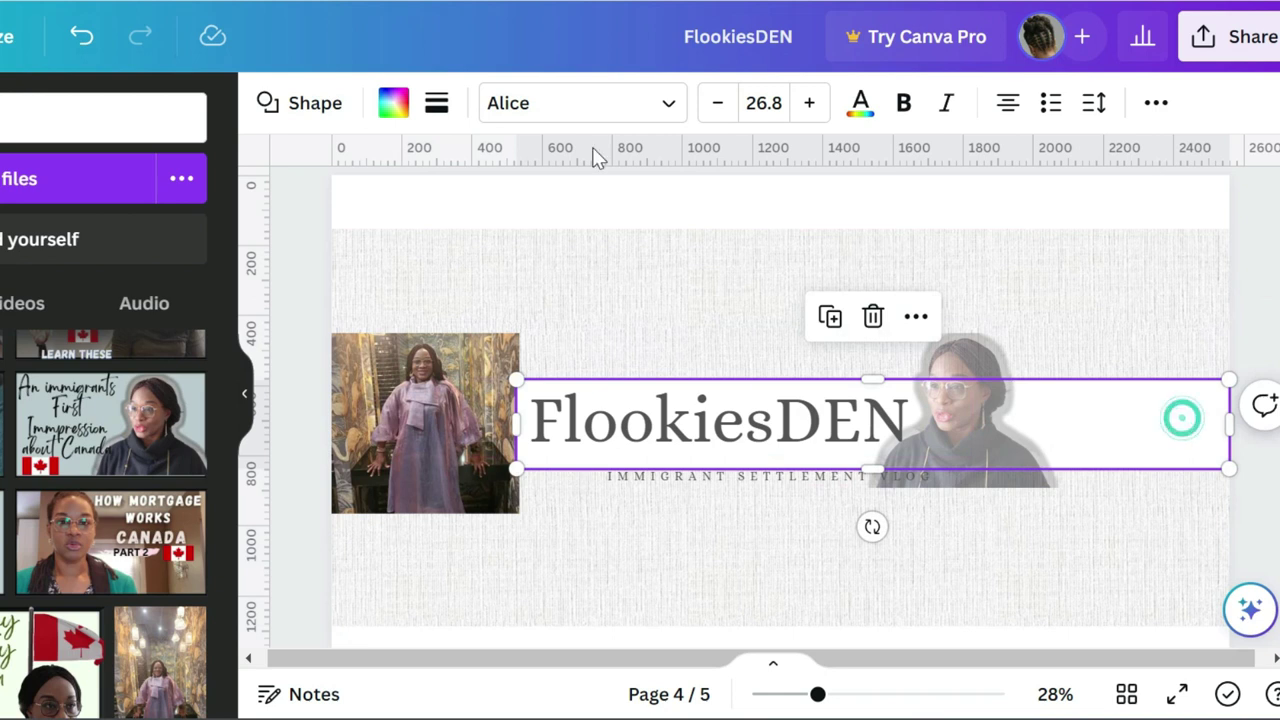
pyautogui.click(393, 103)
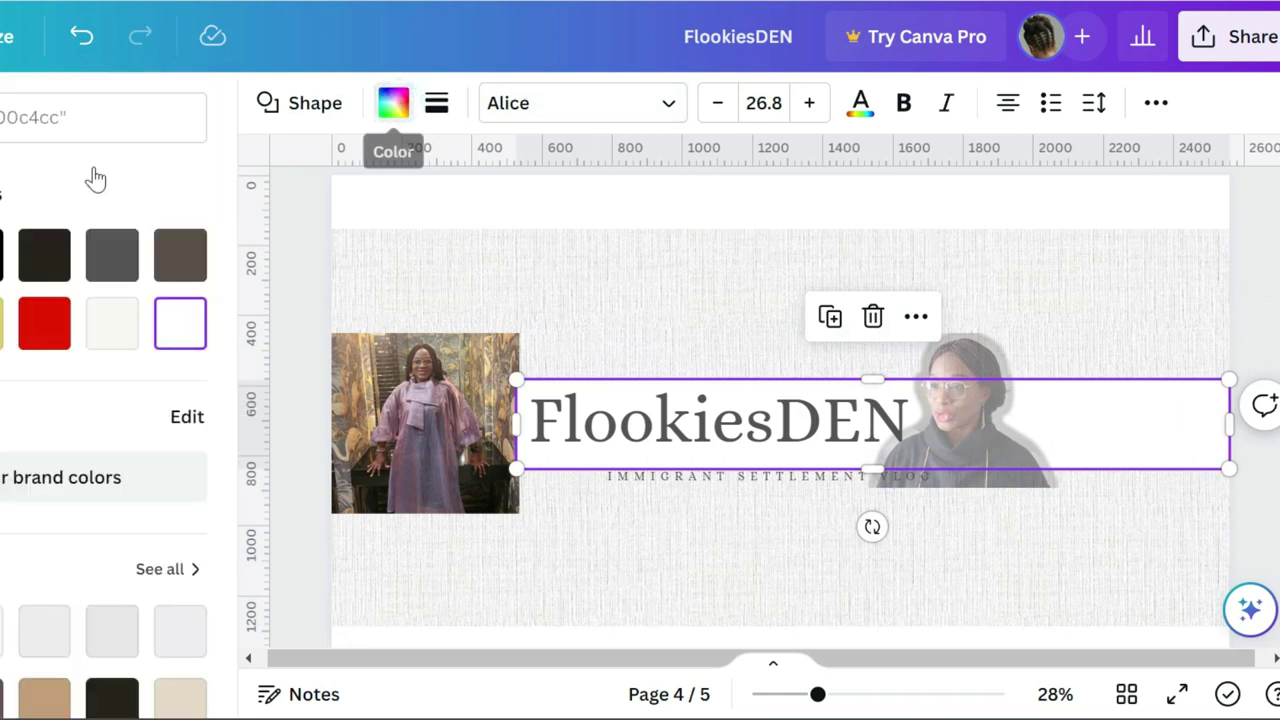
pyautogui.click(40, 262)
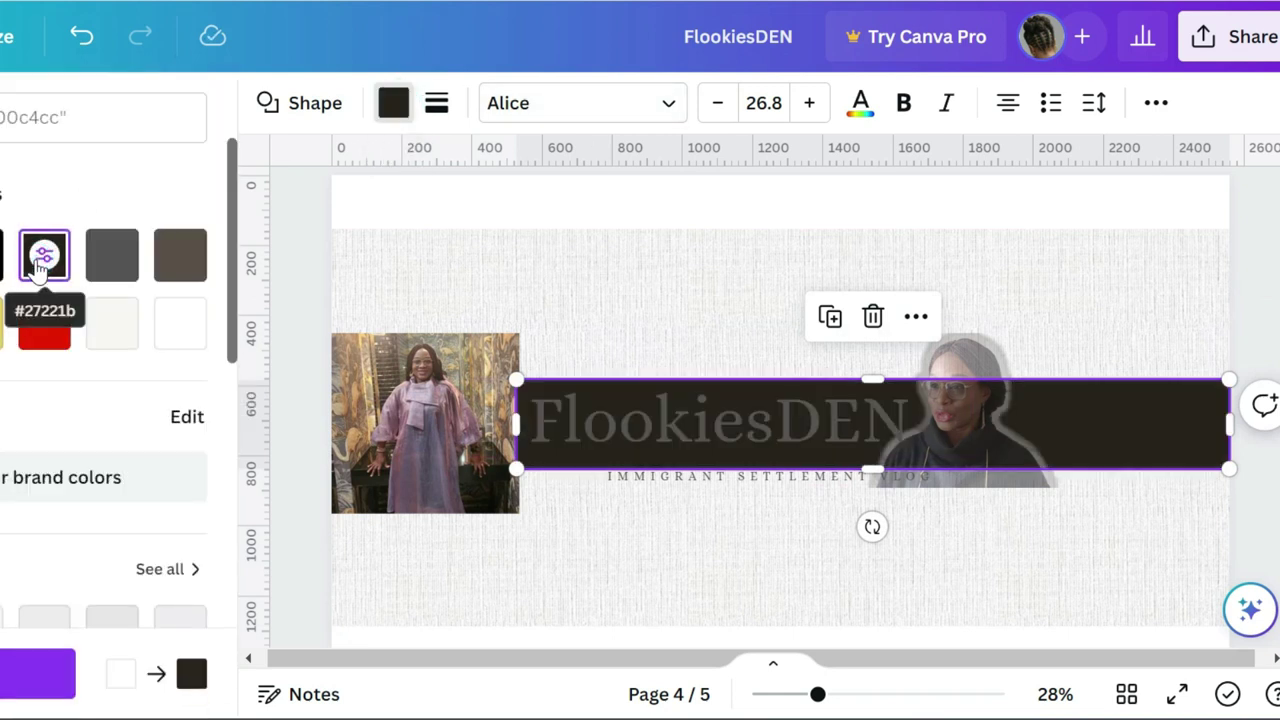
# Color the "FlookiesDEN" title white, with the letters "DEN" in purple.
pyautogui.click(747, 425)
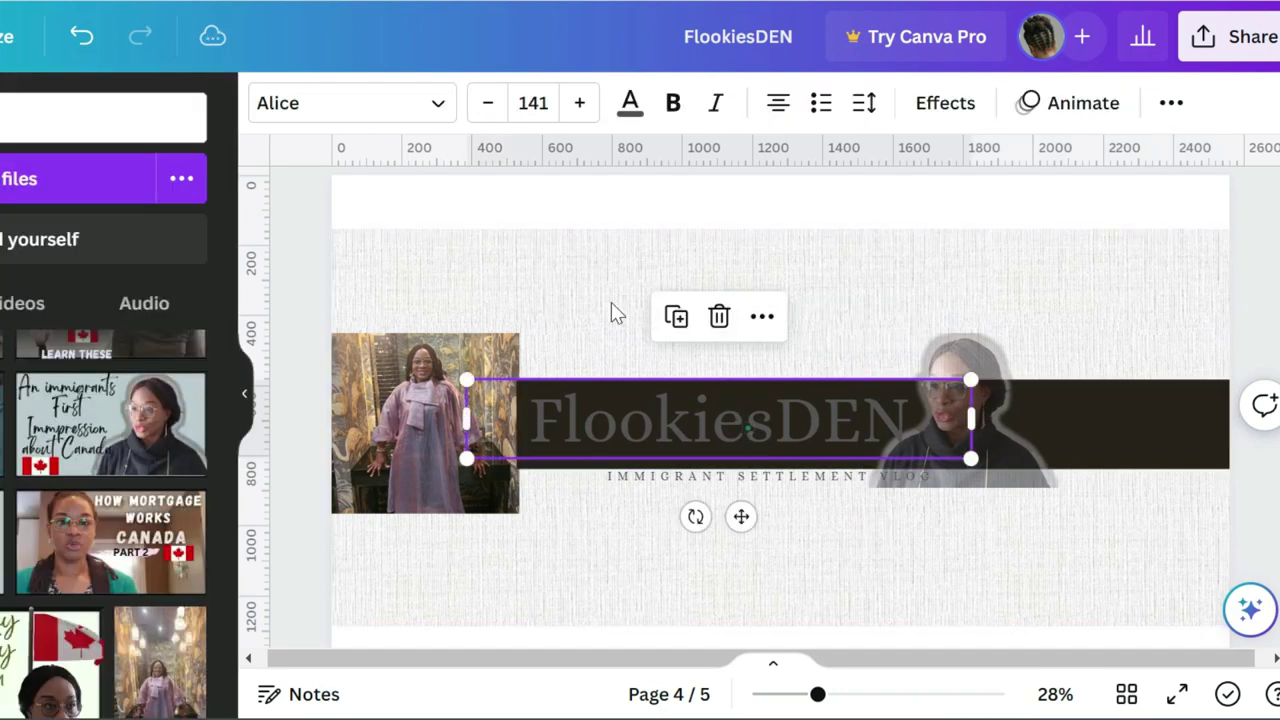
pyautogui.click(634, 112)
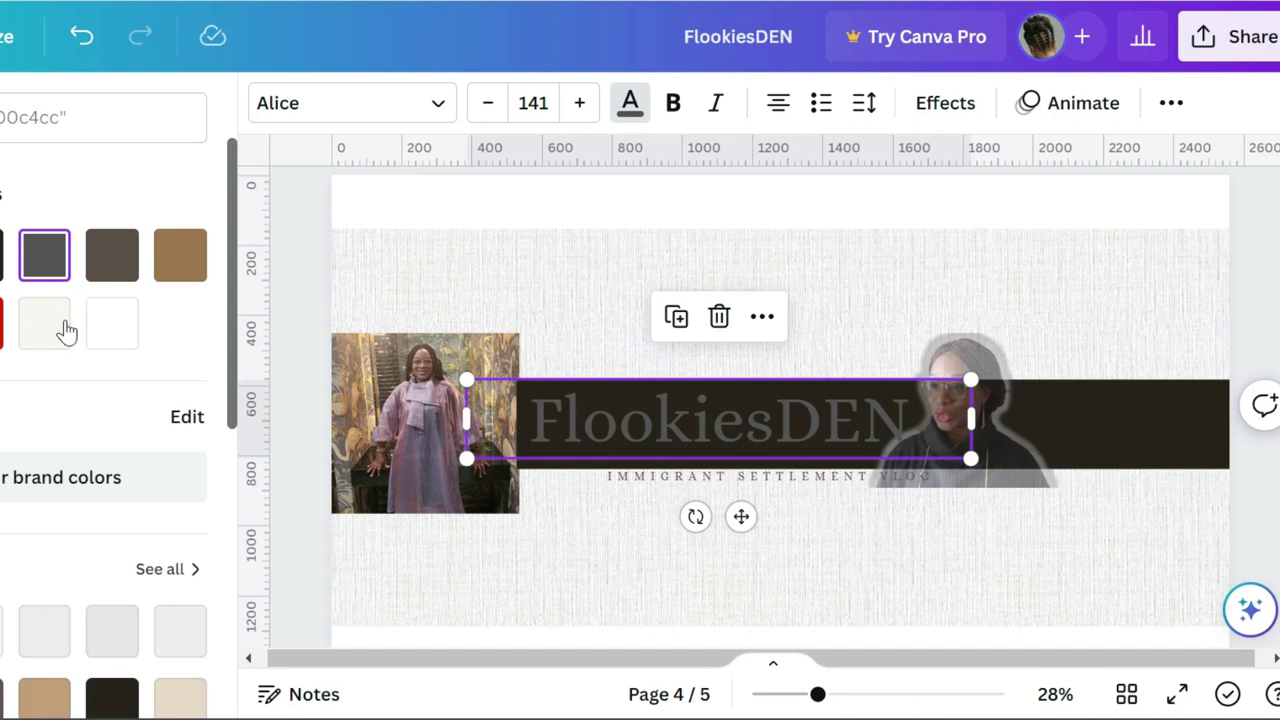
pyautogui.click(113, 343)
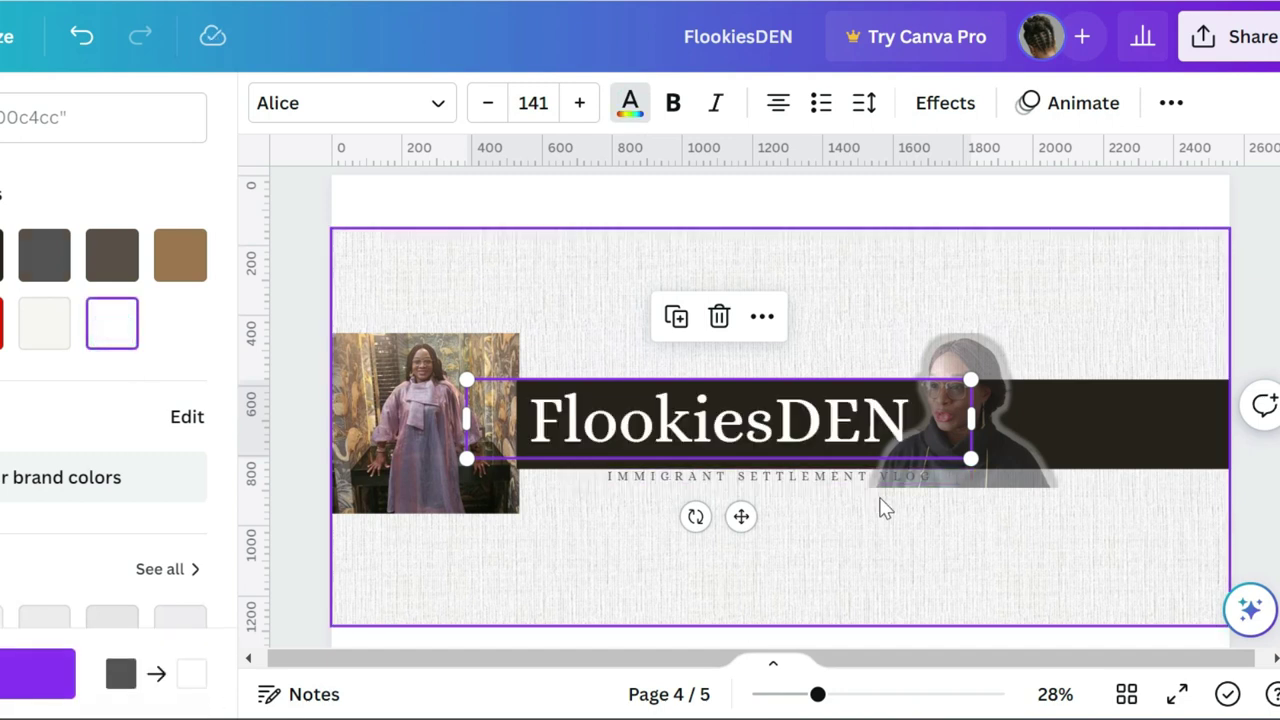
pyautogui.doubleClick(954, 440)
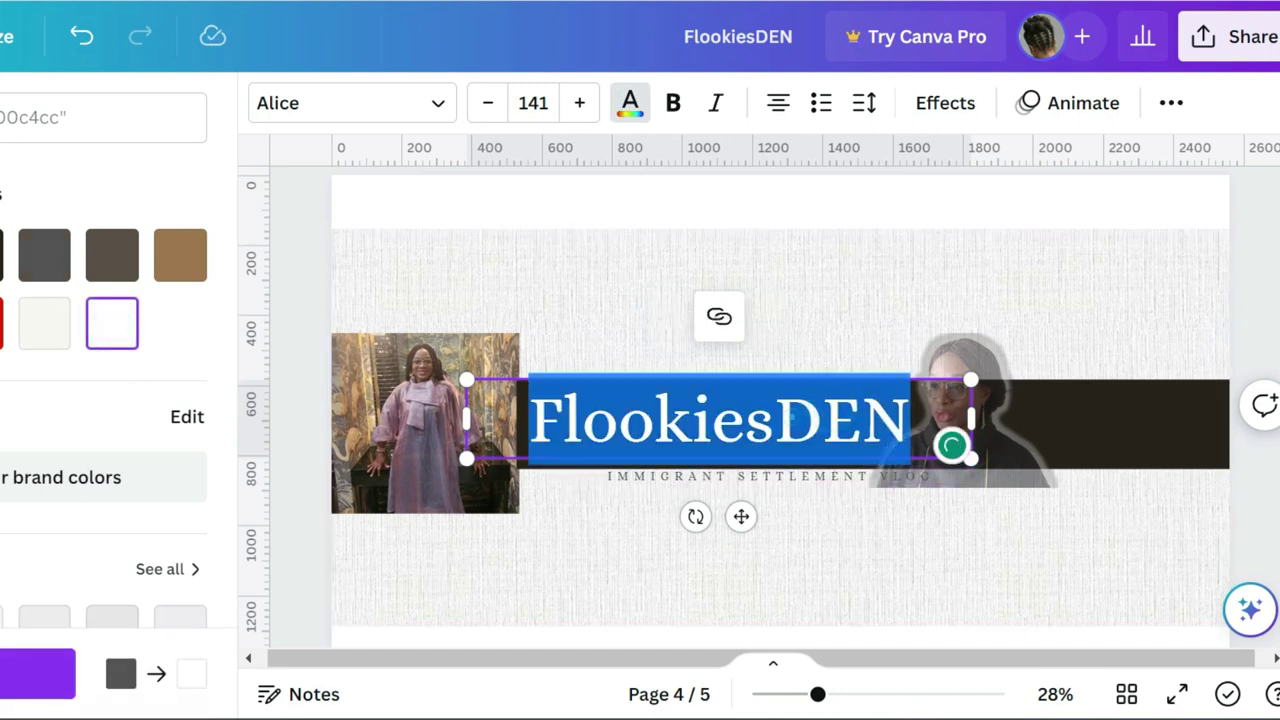
pyautogui.click(790, 420)
pyautogui.moveTo(775, 420); pyautogui.dragTo(910, 420)
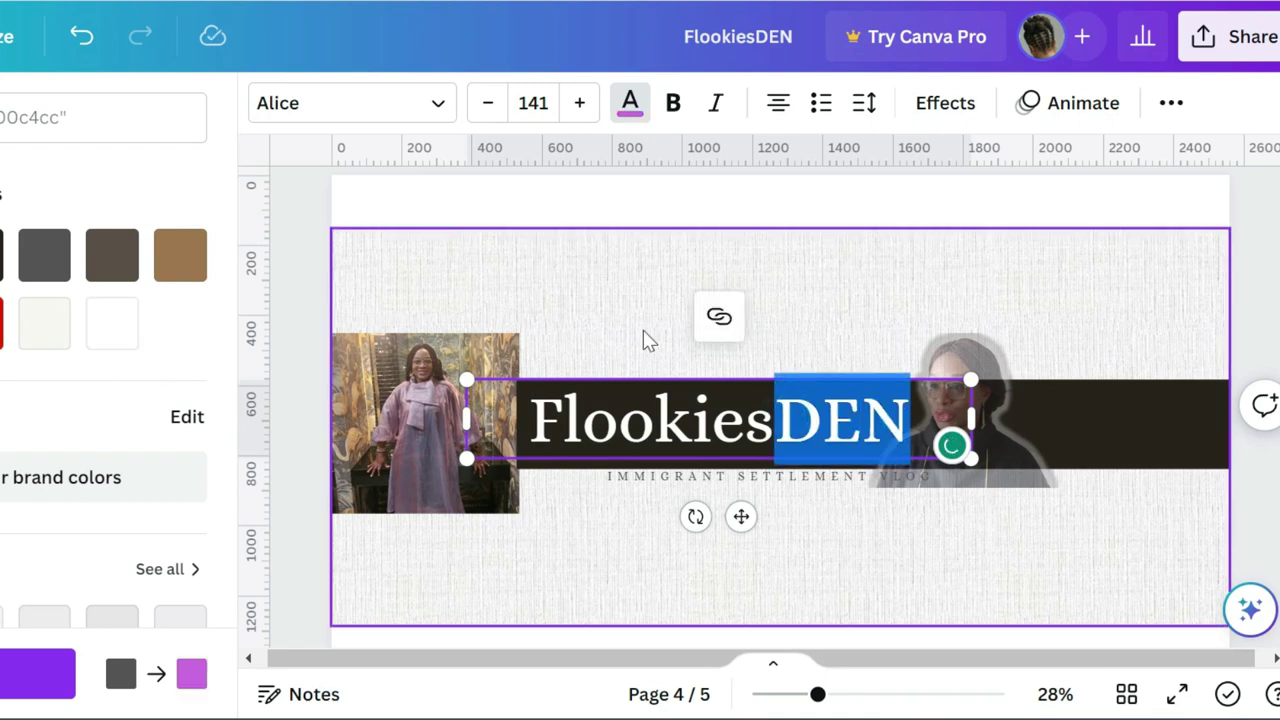
pyautogui.click(1014, 283)
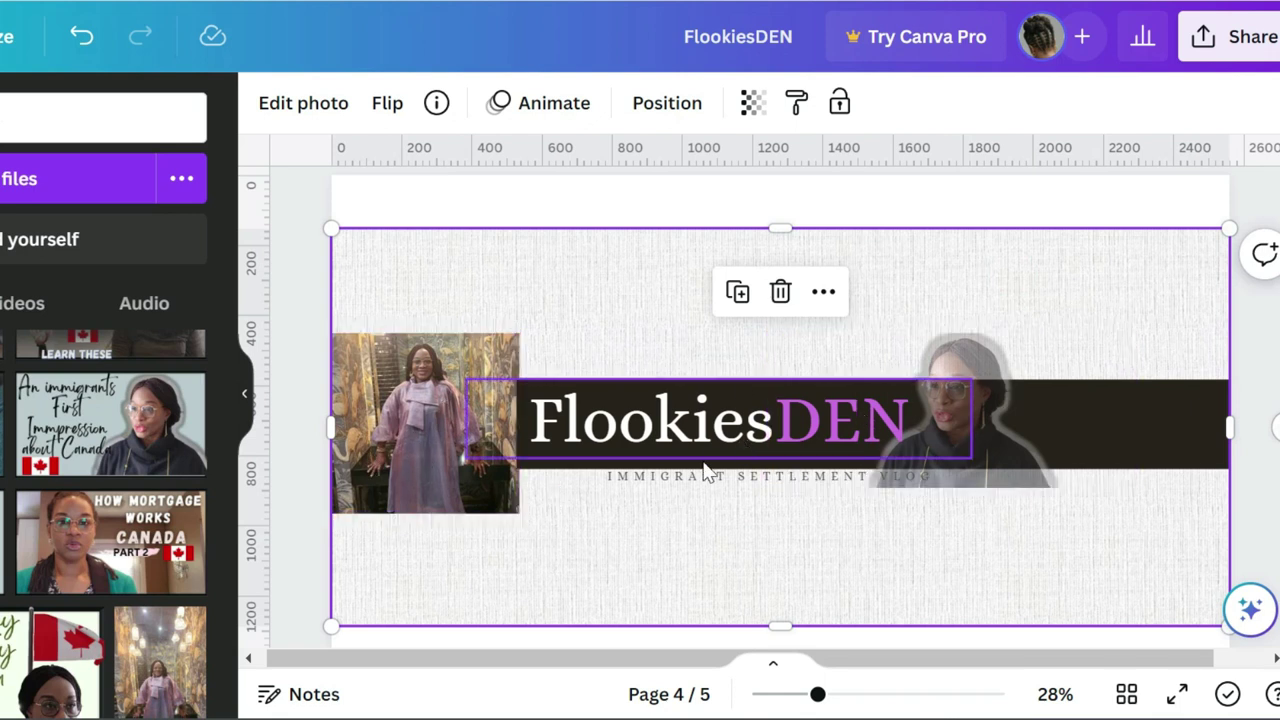
# Shift the "IMMIGRANT SETTLEMENT VLOG" tagline slightly down and left, make it yellow and bold, and enlarge it to size 28.2.
pyautogui.moveTo(686, 487); pyautogui.dragTo(640, 500)
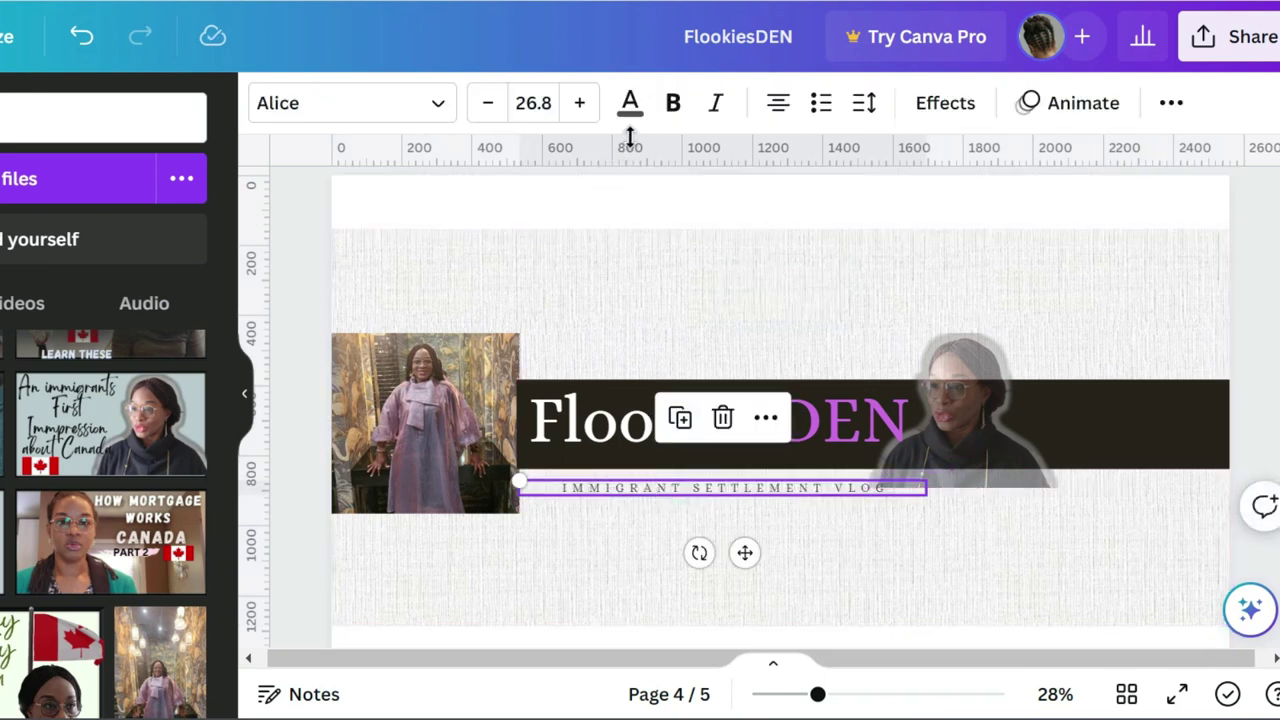
pyautogui.click(631, 105)
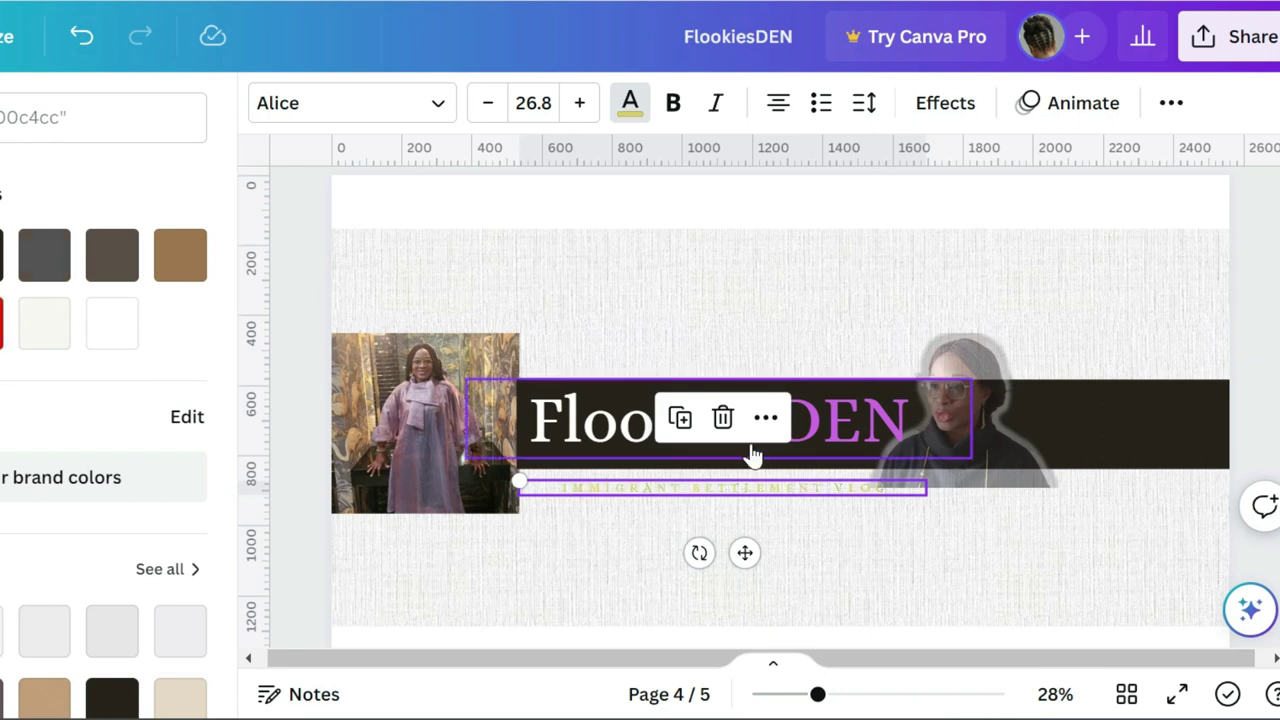
pyautogui.click(676, 105)
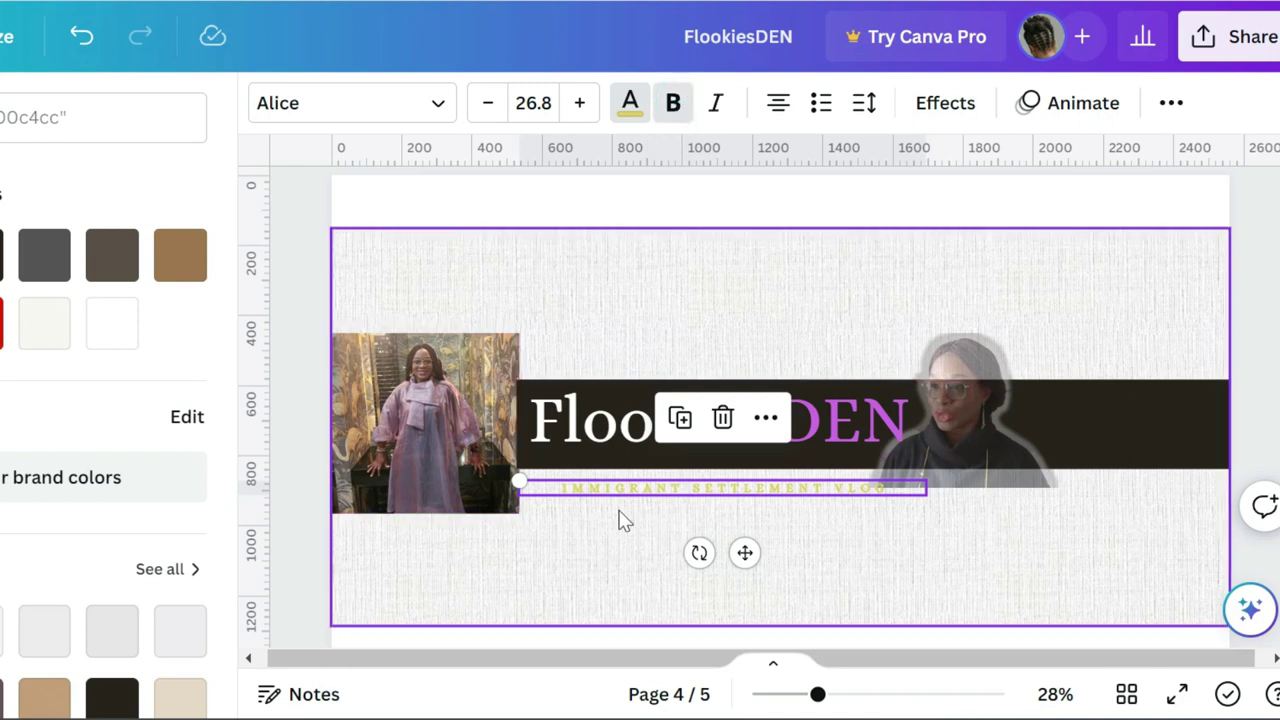
pyautogui.moveTo(519, 480); pyautogui.dragTo(498, 480)
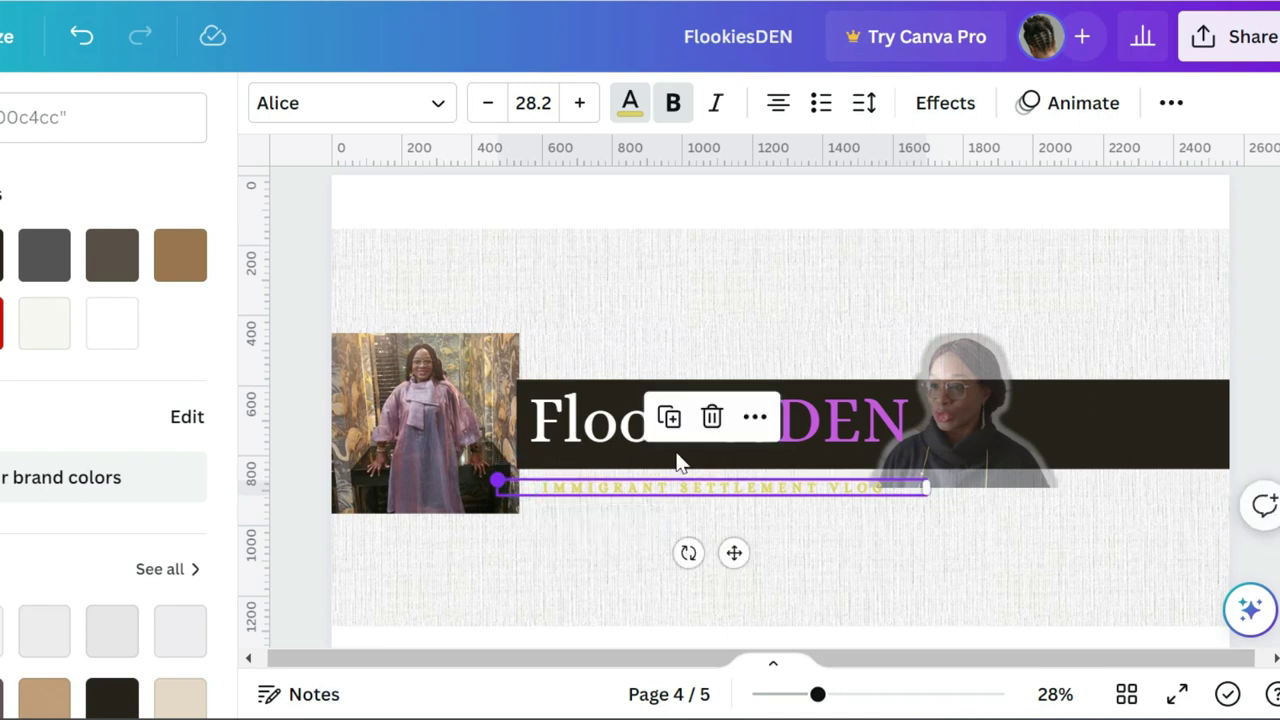
pyautogui.click(781, 308)
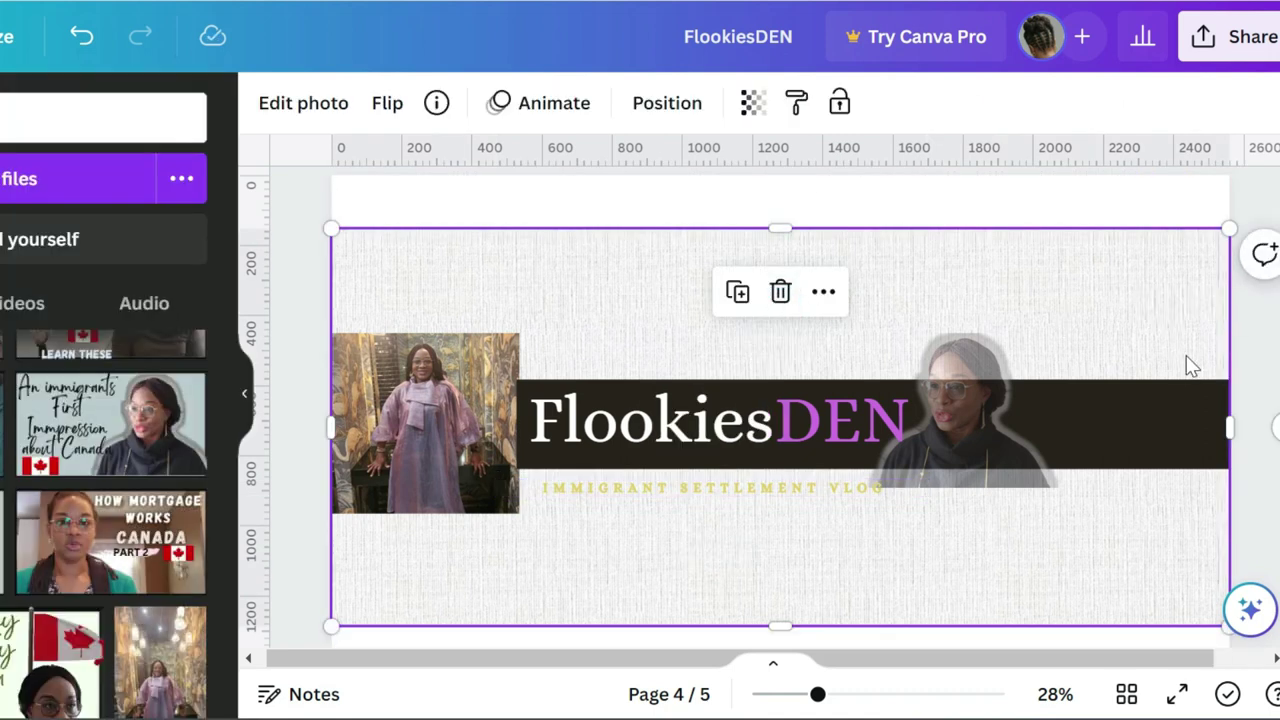
# Change the fill of the band behind the title to medium gray.
pyautogui.click(1163, 411)
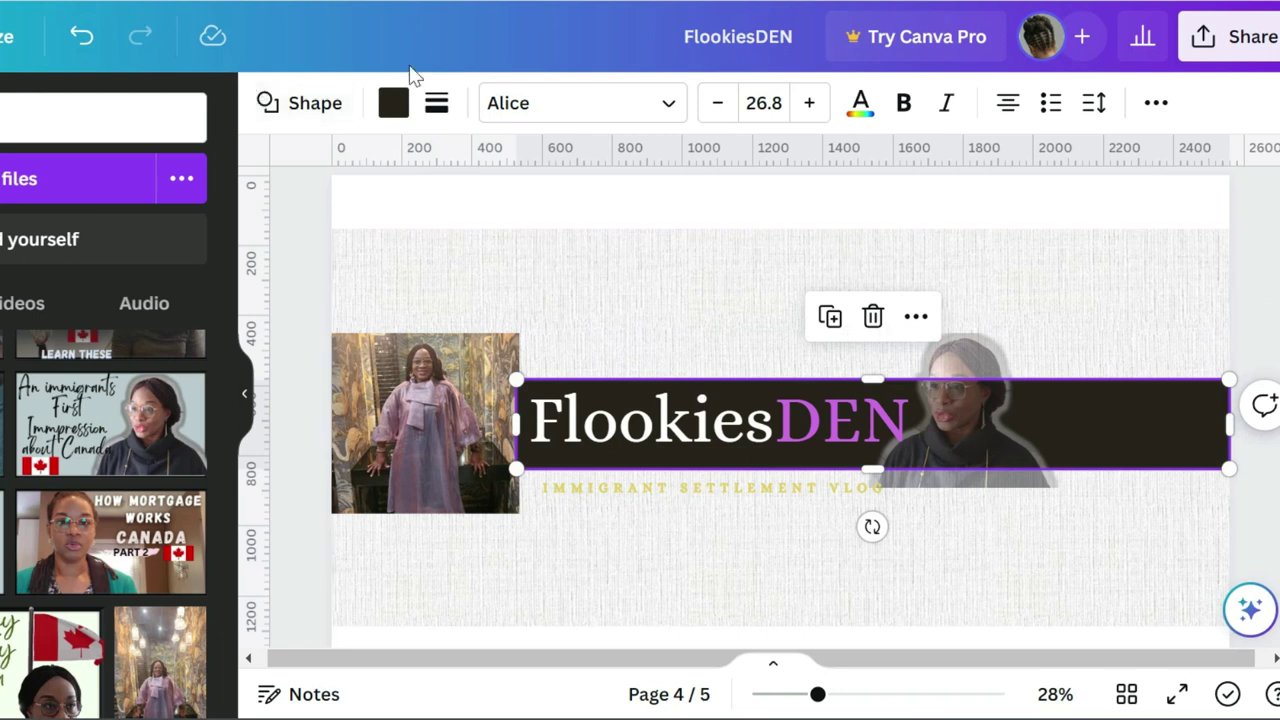
pyautogui.click(817, 515)
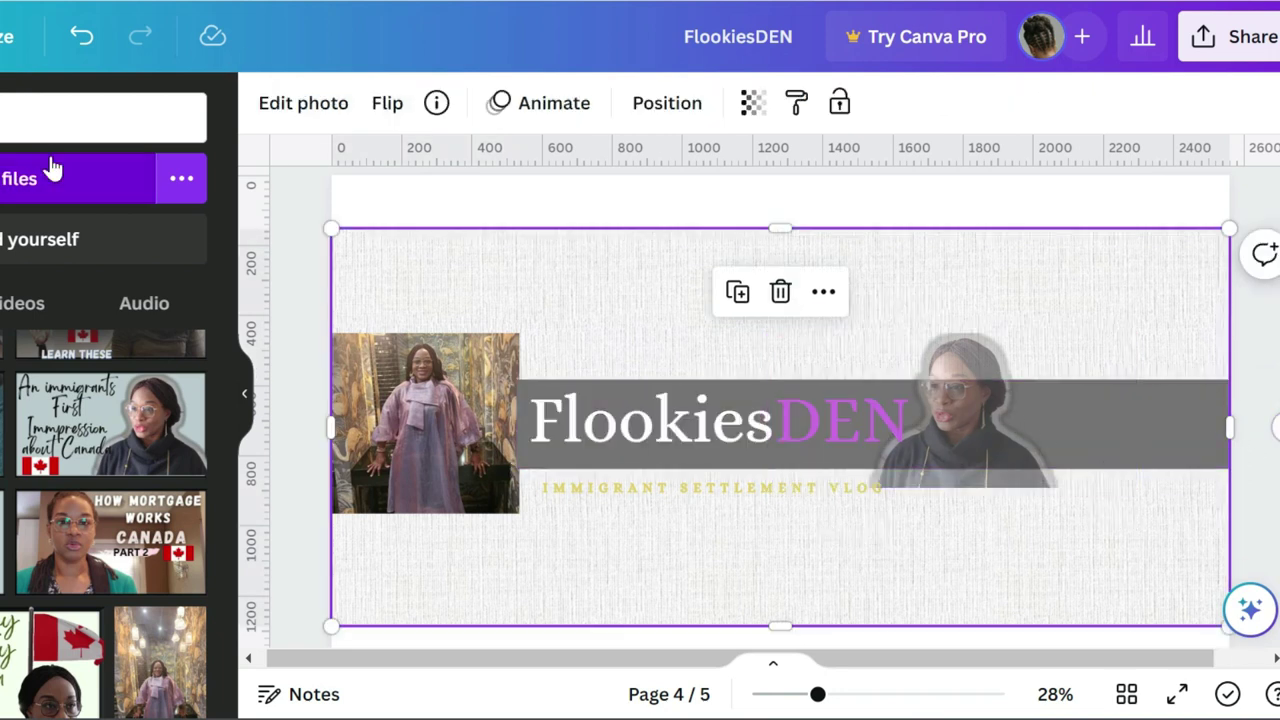